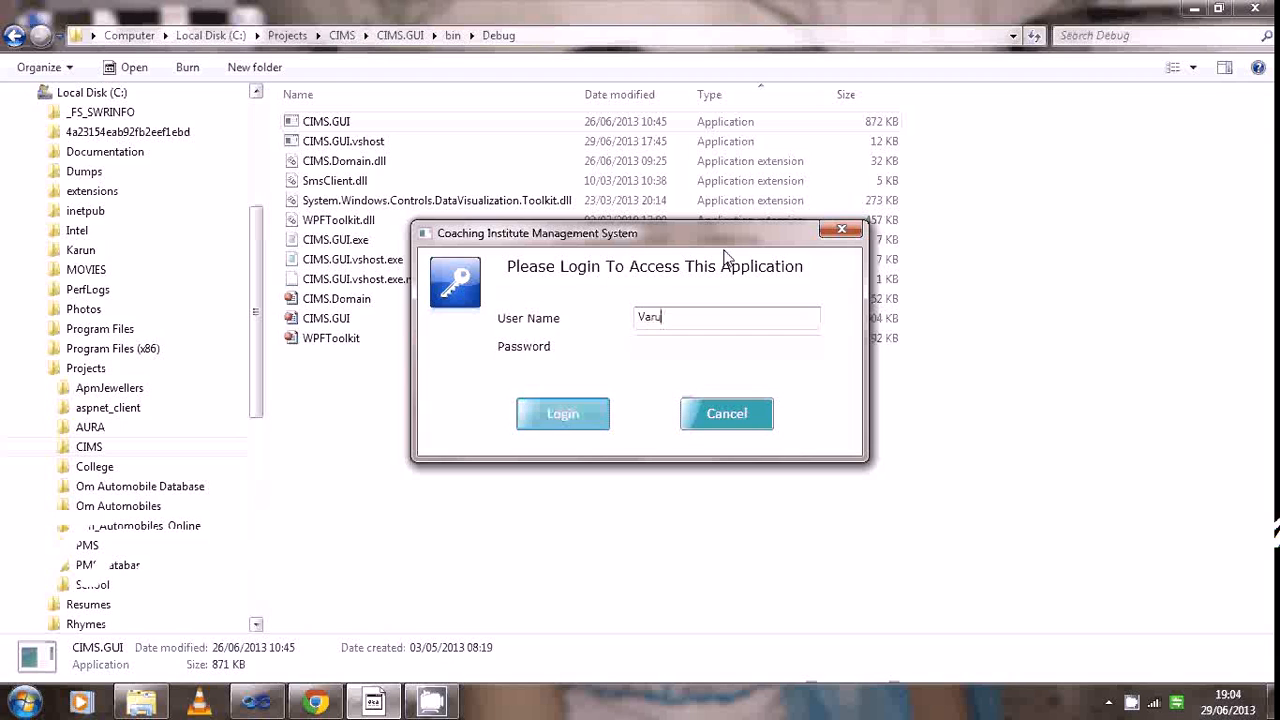
Log in to the Coaching Institute Management System with the user name and the account password
{"action": "type", "text": "n"}
{"action": "key", "text": "Tab"}
{"action": "type", "text": "******"}
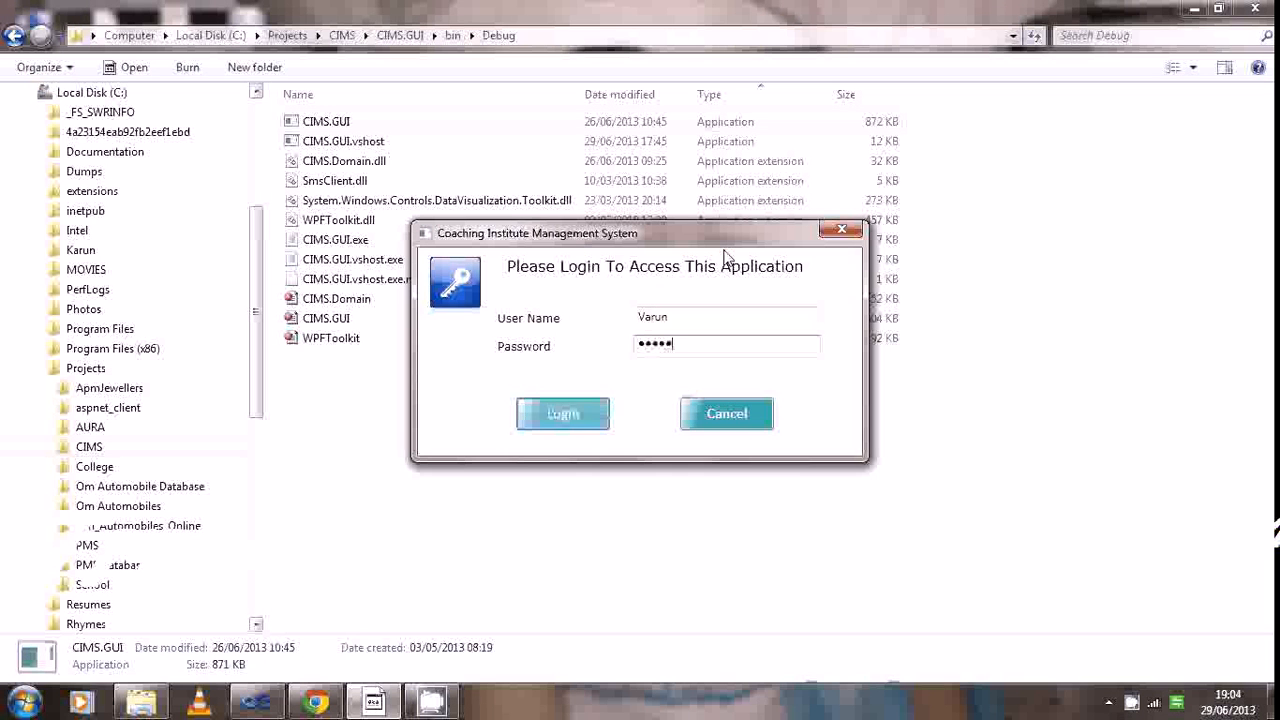
{"action": "key", "text": "Return"}
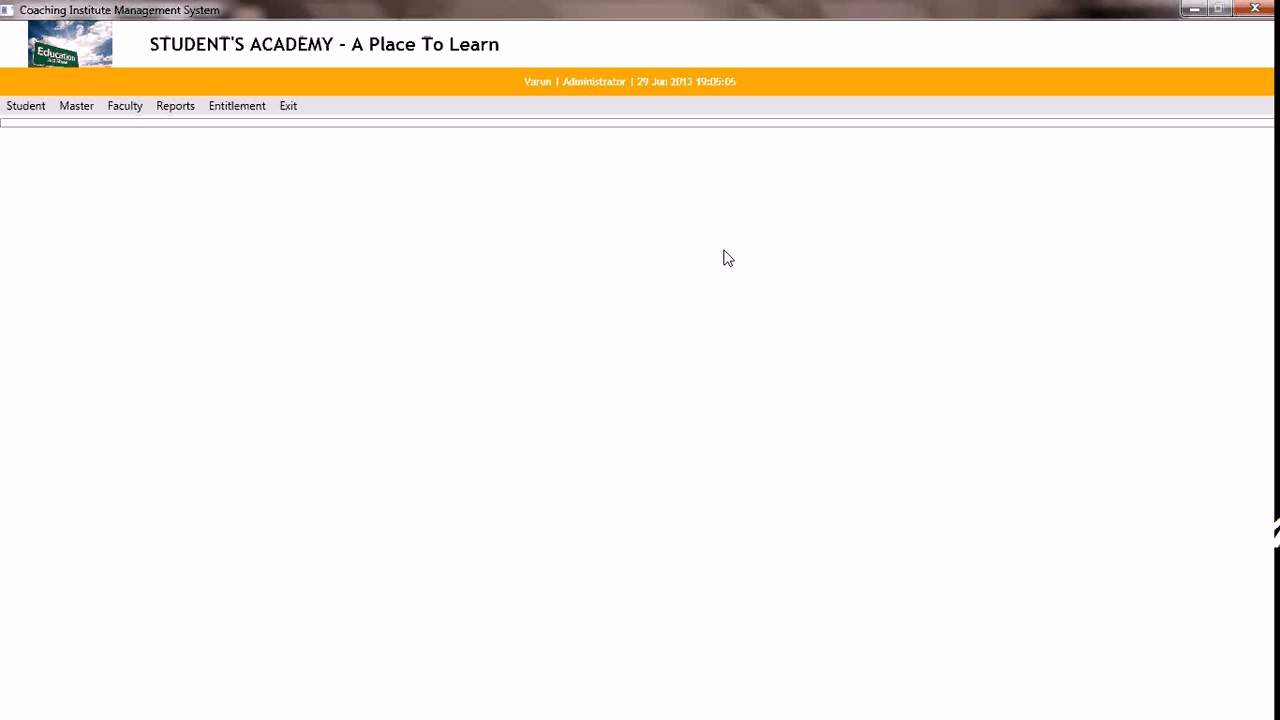
Start a new batch record and name it XII_Commerce_MorningBatch
{"action": "left_click", "coordinate": [83, 110]}
{"action": "mouse_move", "coordinate": [104, 137]}
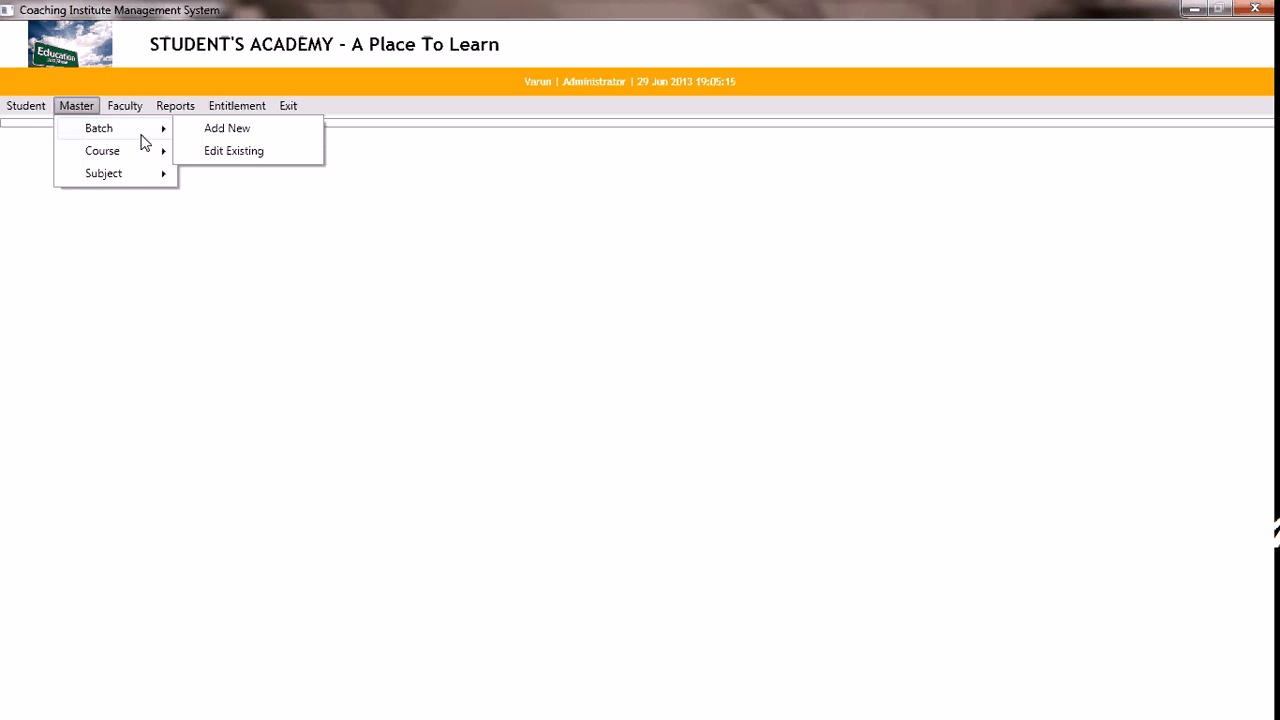
{"action": "left_click", "coordinate": [191, 131]}
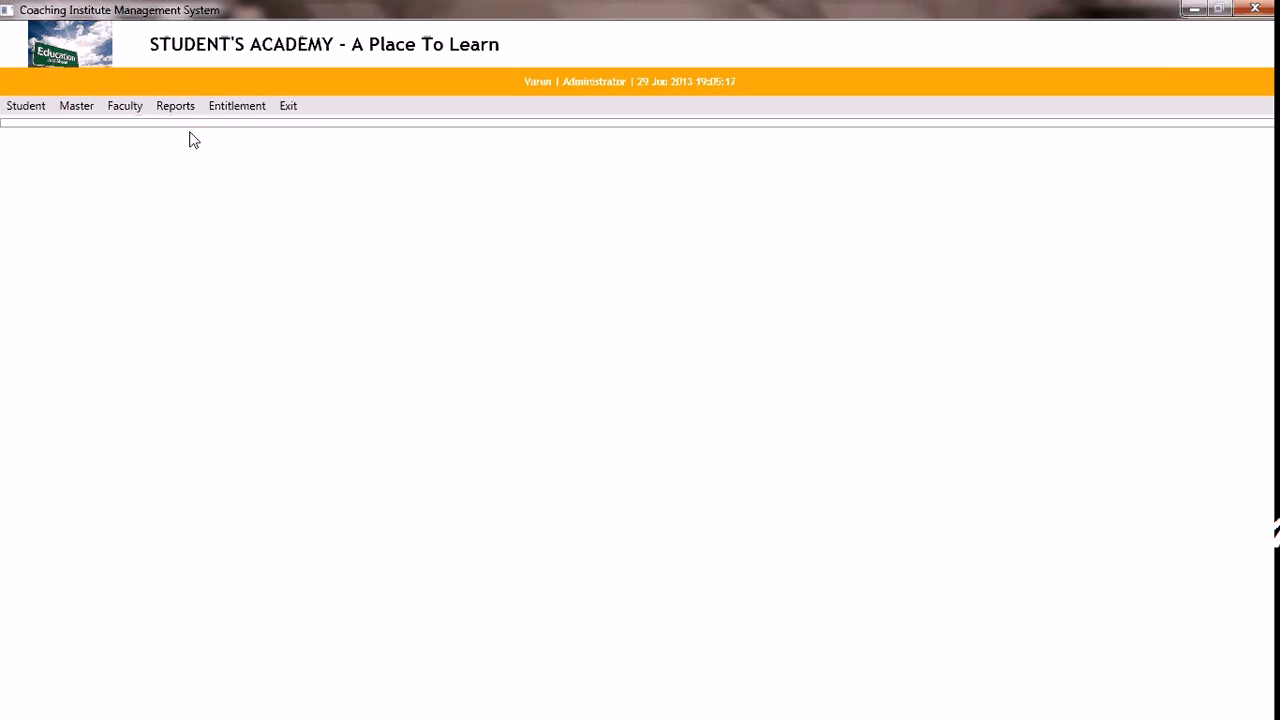
{"action": "left_click", "coordinate": [566, 201]}
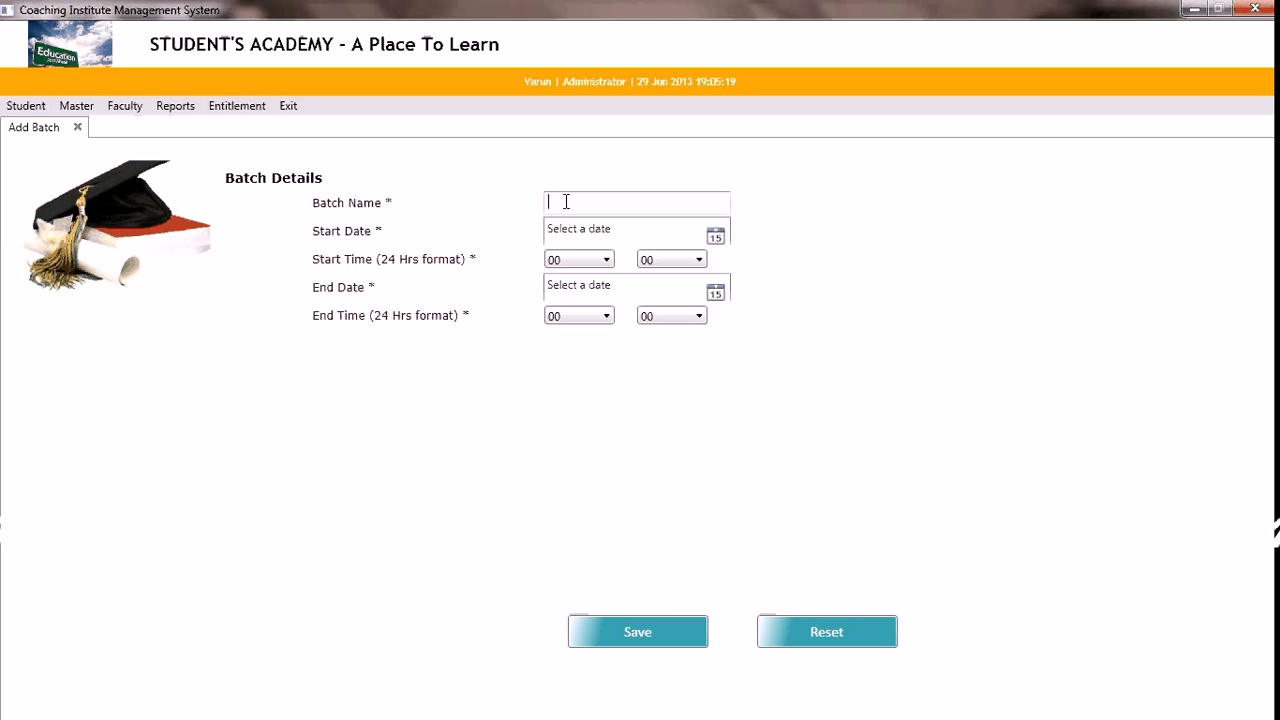
{"action": "type", "text": "XII_ Commerce_MorningBatcg"}
{"action": "key", "text": "BackSpace"}
{"action": "type", "text": "h"}
{"action": "key", "text": "Tab"}
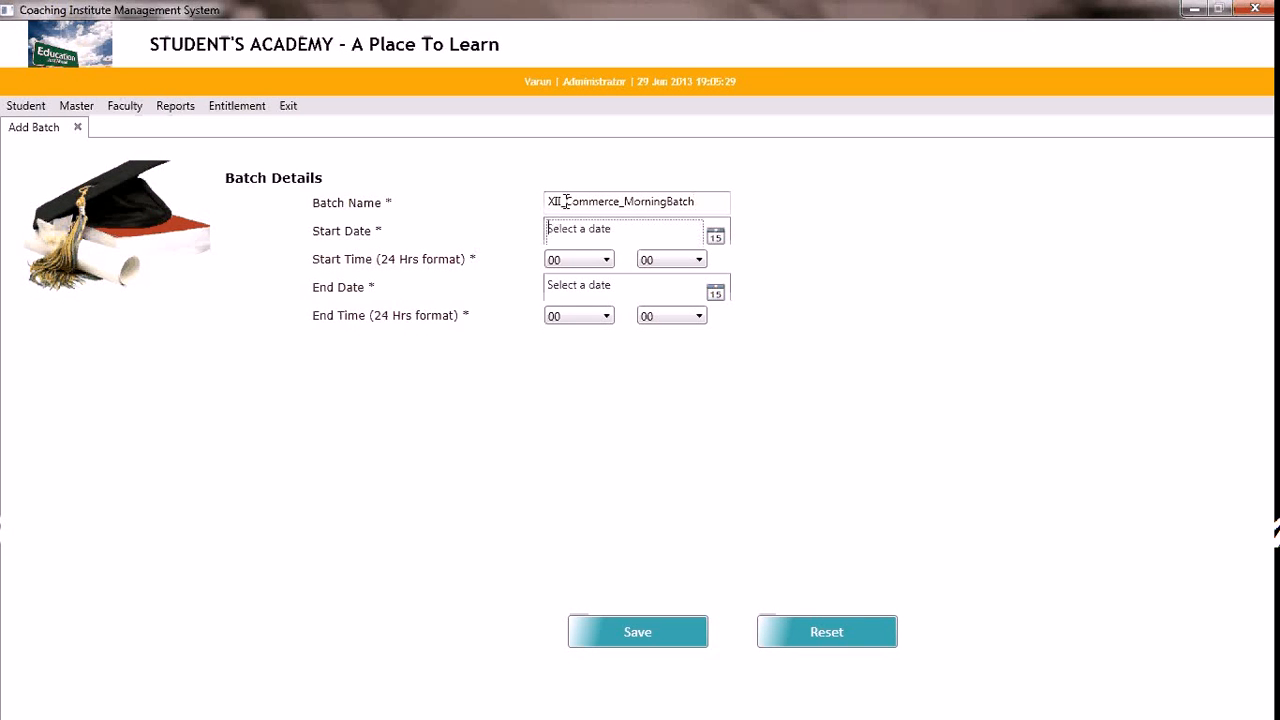
Set the batch's start date to 01/07/2013 and its start hour to 07
{"action": "left_click", "coordinate": [715, 240]}
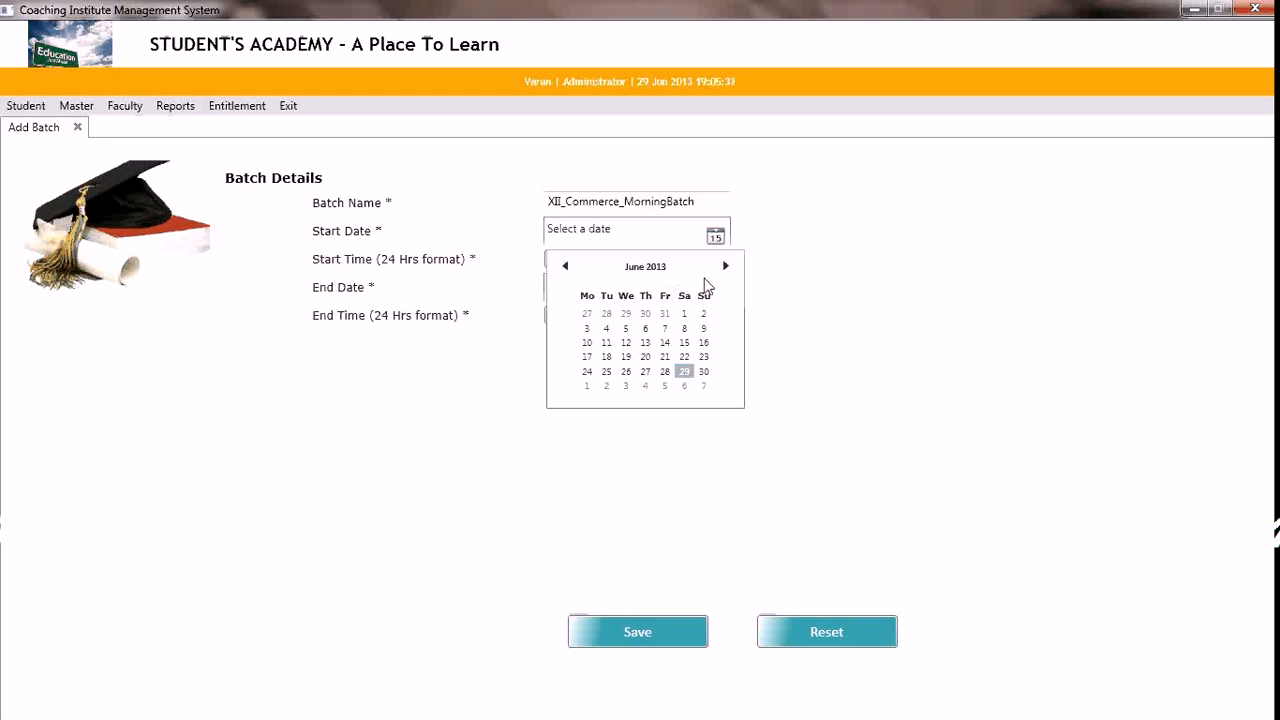
{"action": "left_click", "coordinate": [587, 386]}
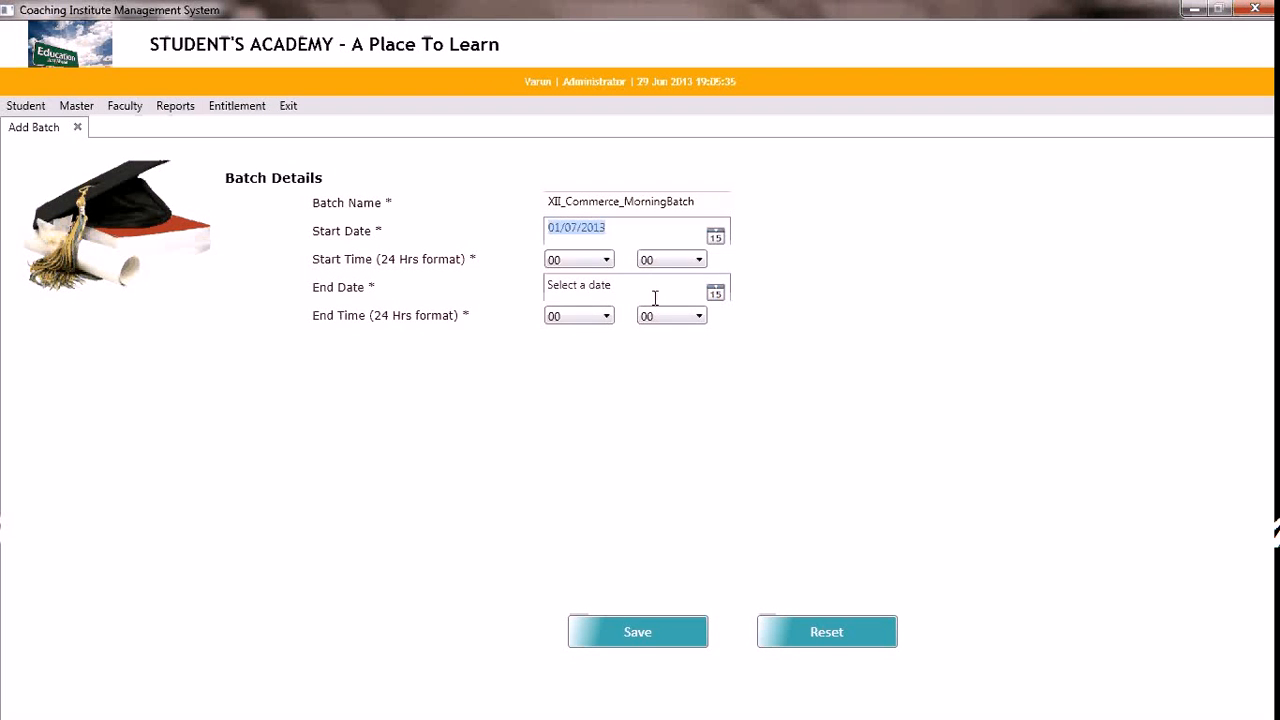
{"action": "left_click", "coordinate": [607, 260]}
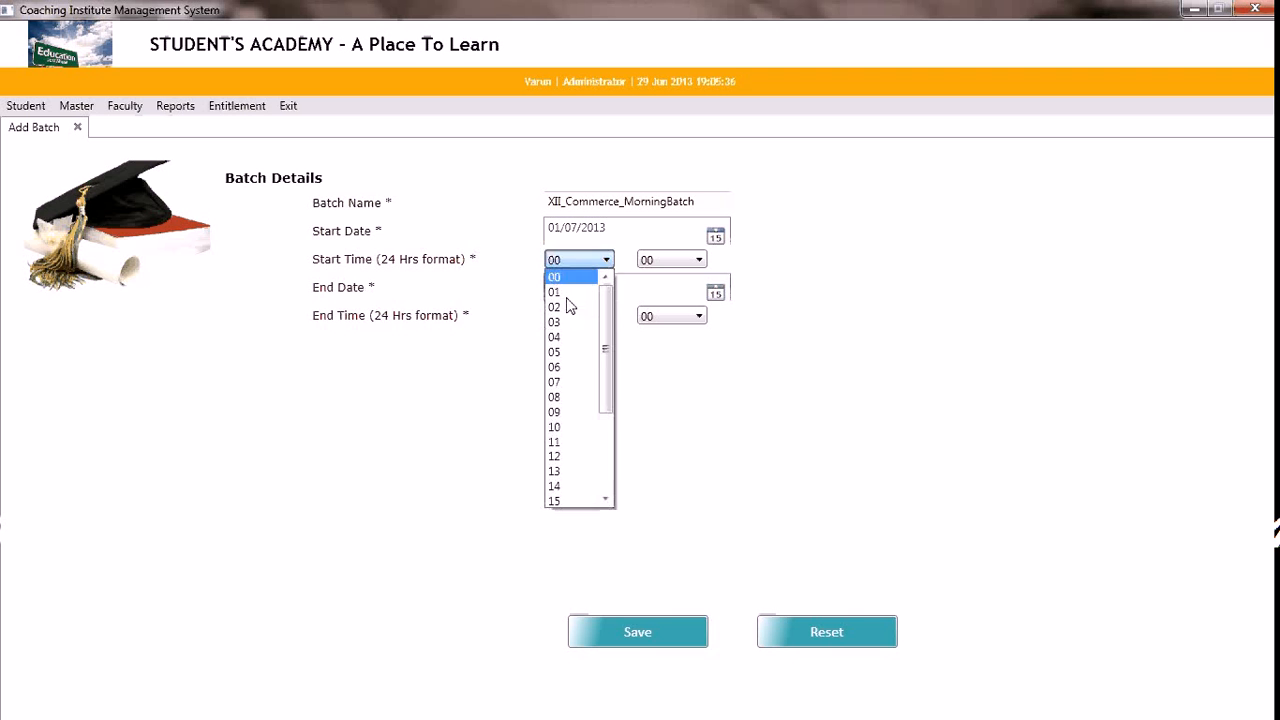
{"action": "left_click", "coordinate": [566, 384]}
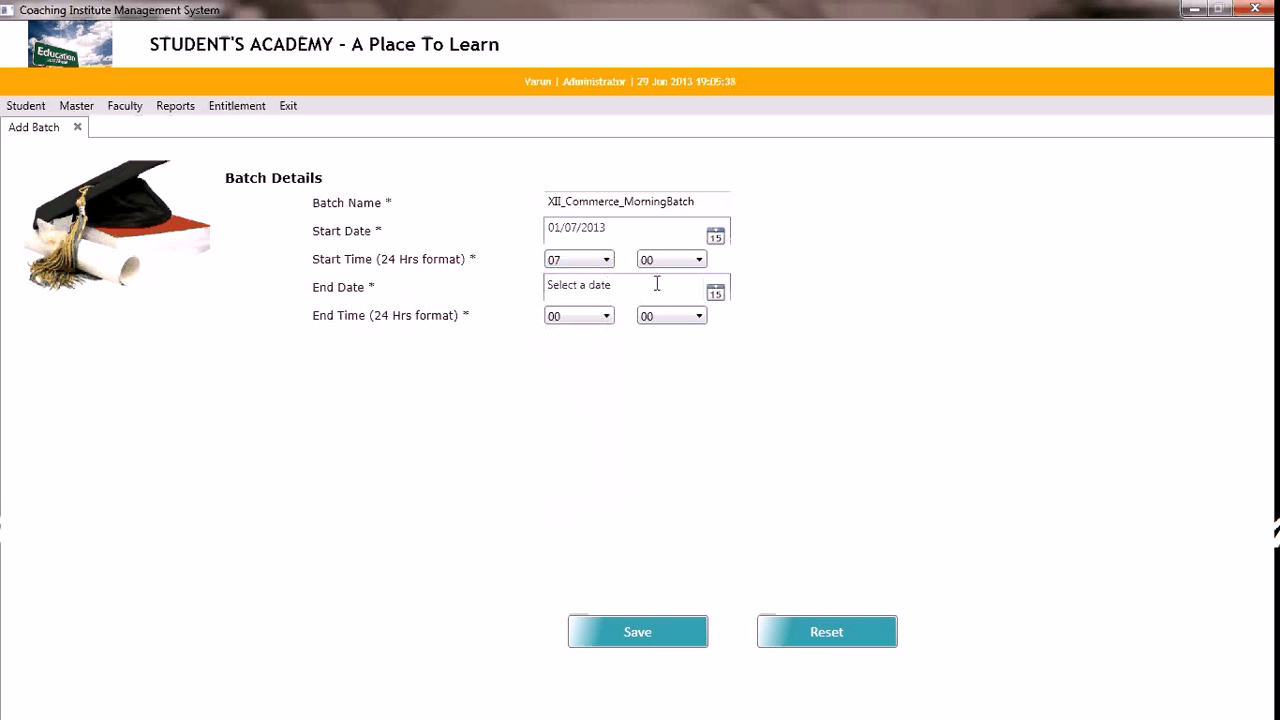
Set the batch's end date to 31/12/2013 and its end hour to 09, and save the batch
{"action": "left_click", "coordinate": [715, 294]}
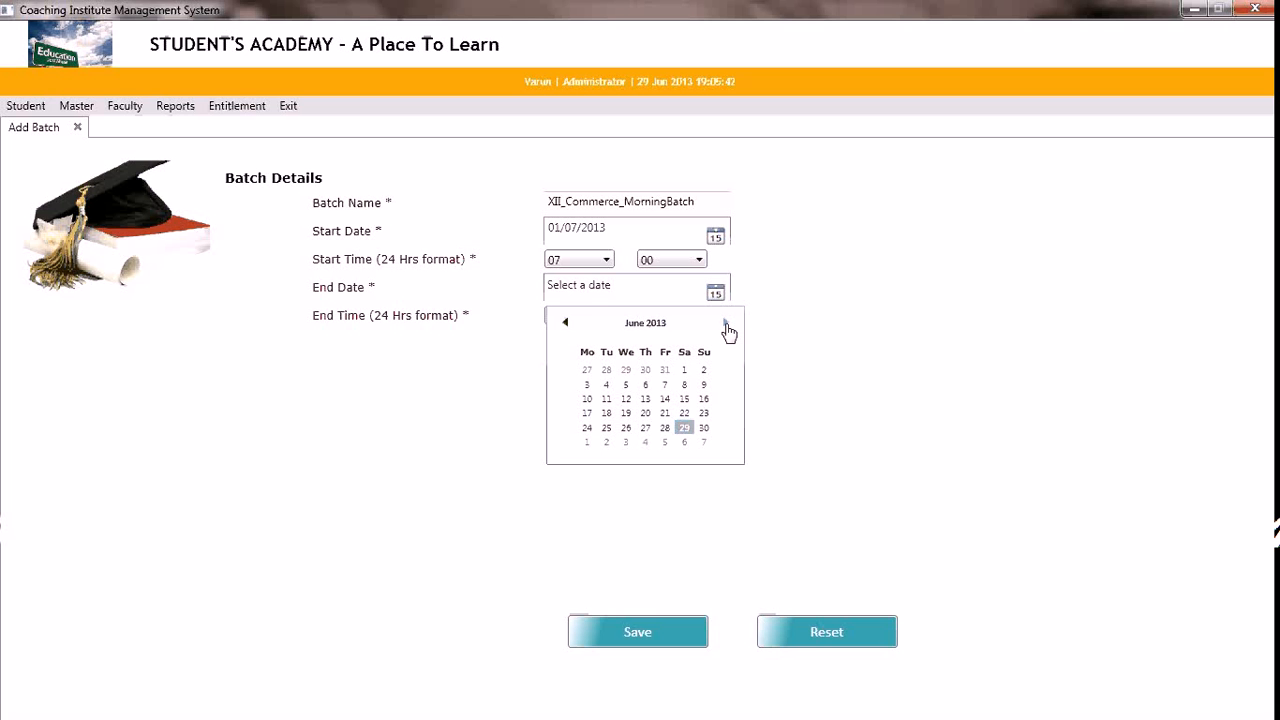
{"action": "left_click", "coordinate": [726, 325]}
{"action": "left_click", "coordinate": [726, 325]}
{"action": "left_click", "coordinate": [726, 325]}
{"action": "left_click", "coordinate": [726, 325]}
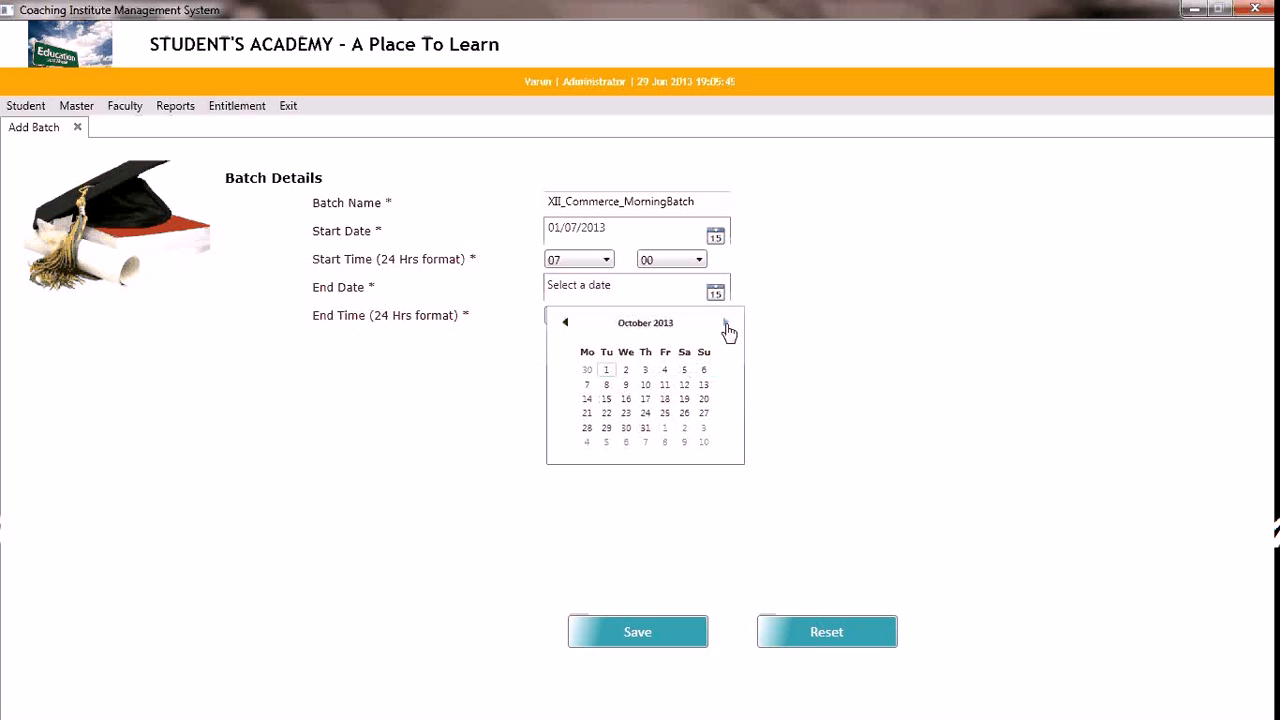
{"action": "left_click", "coordinate": [727, 324]}
{"action": "left_click", "coordinate": [727, 324]}
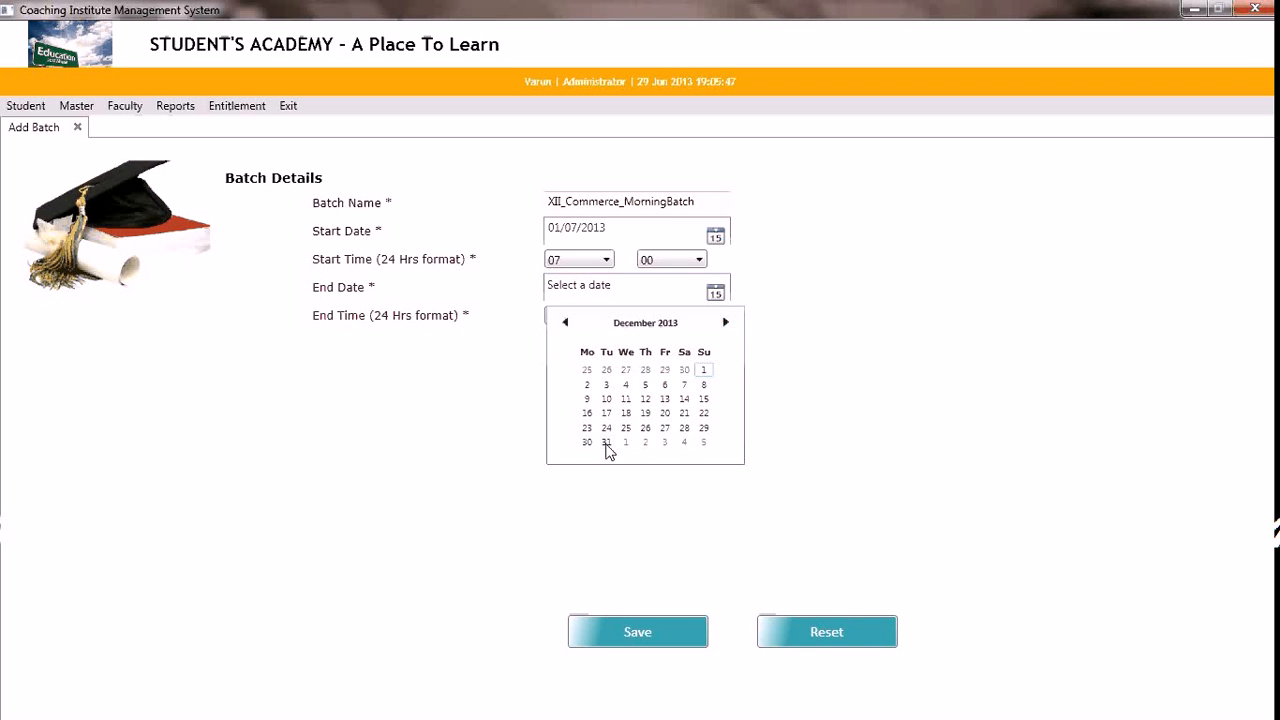
{"action": "left_click", "coordinate": [606, 442]}
{"action": "left_click", "coordinate": [613, 317]}
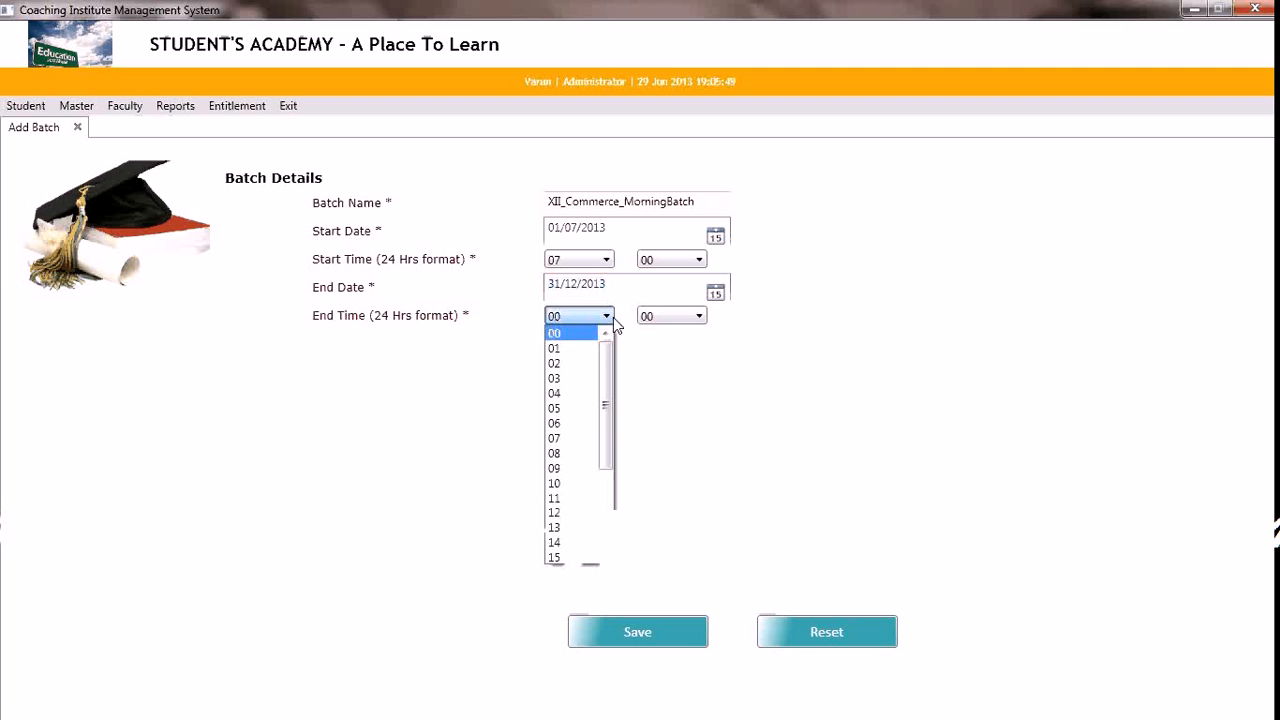
{"action": "left_click", "coordinate": [575, 468]}
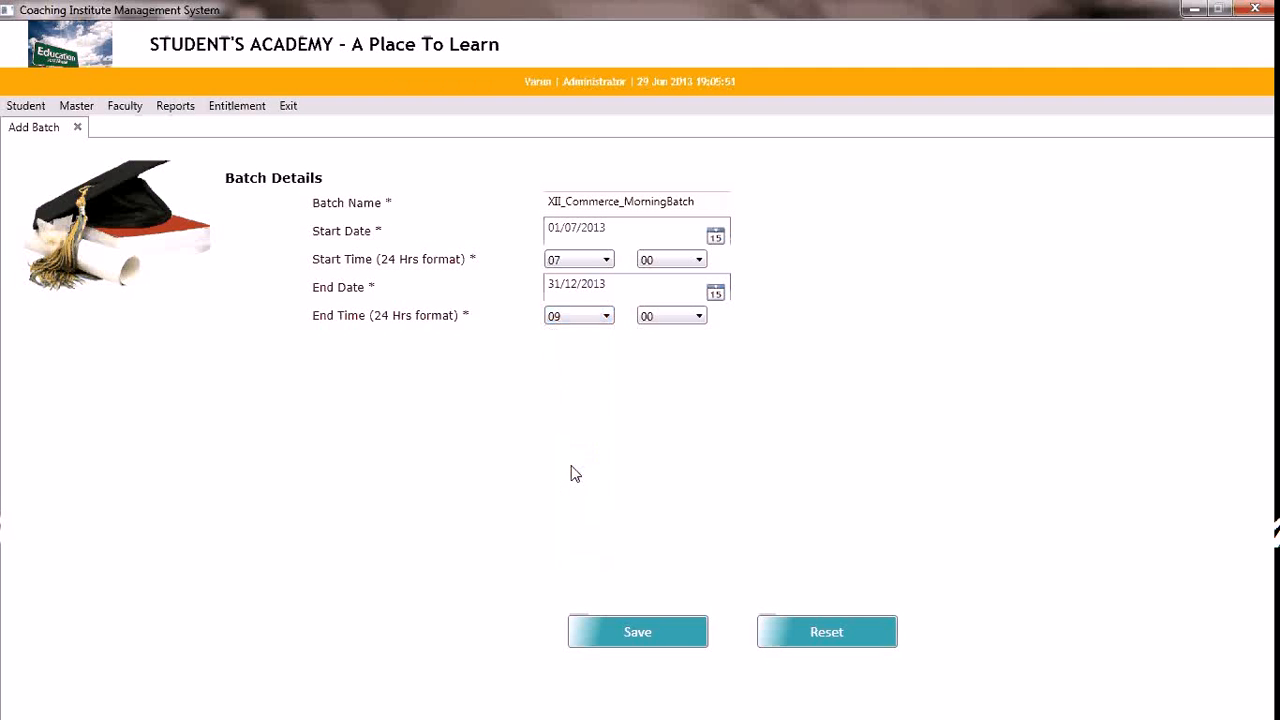
{"action": "left_click", "coordinate": [690, 632]}
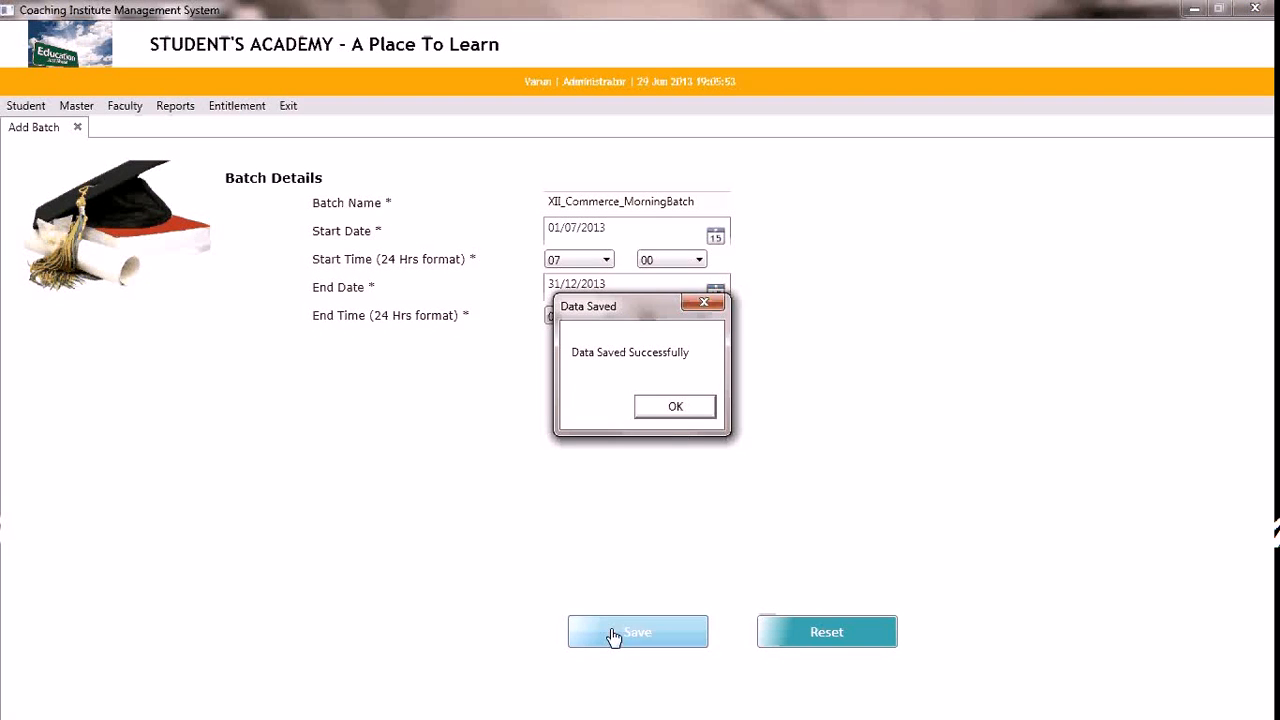
{"action": "left_click", "coordinate": [666, 416]}
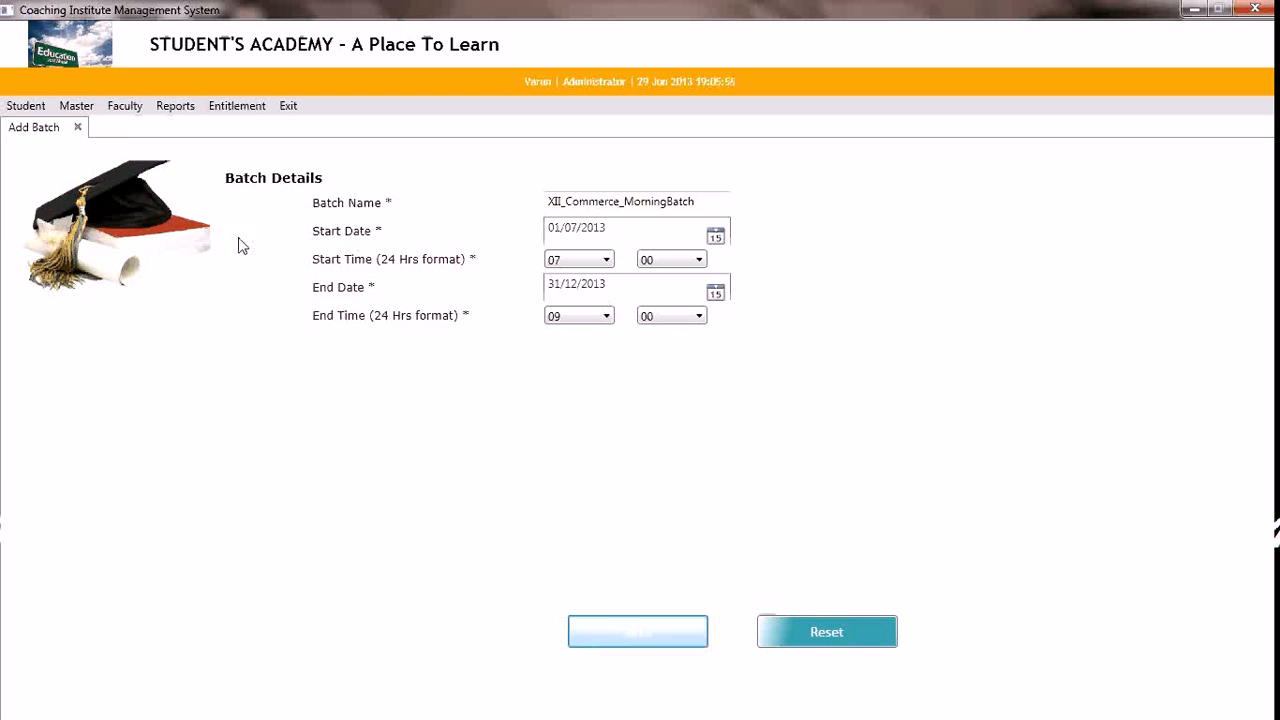
Start a new course record named XII_Commerce with a duration of 6 months
{"action": "left_click", "coordinate": [76, 105]}
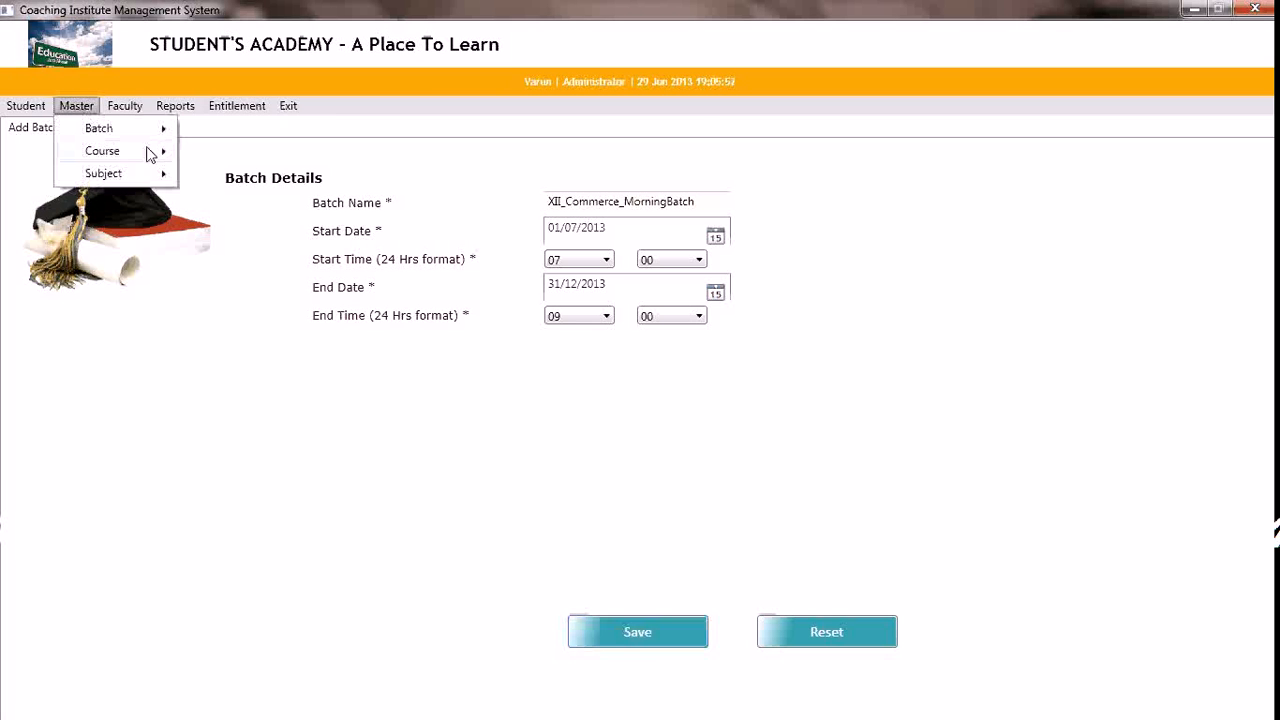
{"action": "mouse_move", "coordinate": [148, 153]}
{"action": "left_click", "coordinate": [210, 152]}
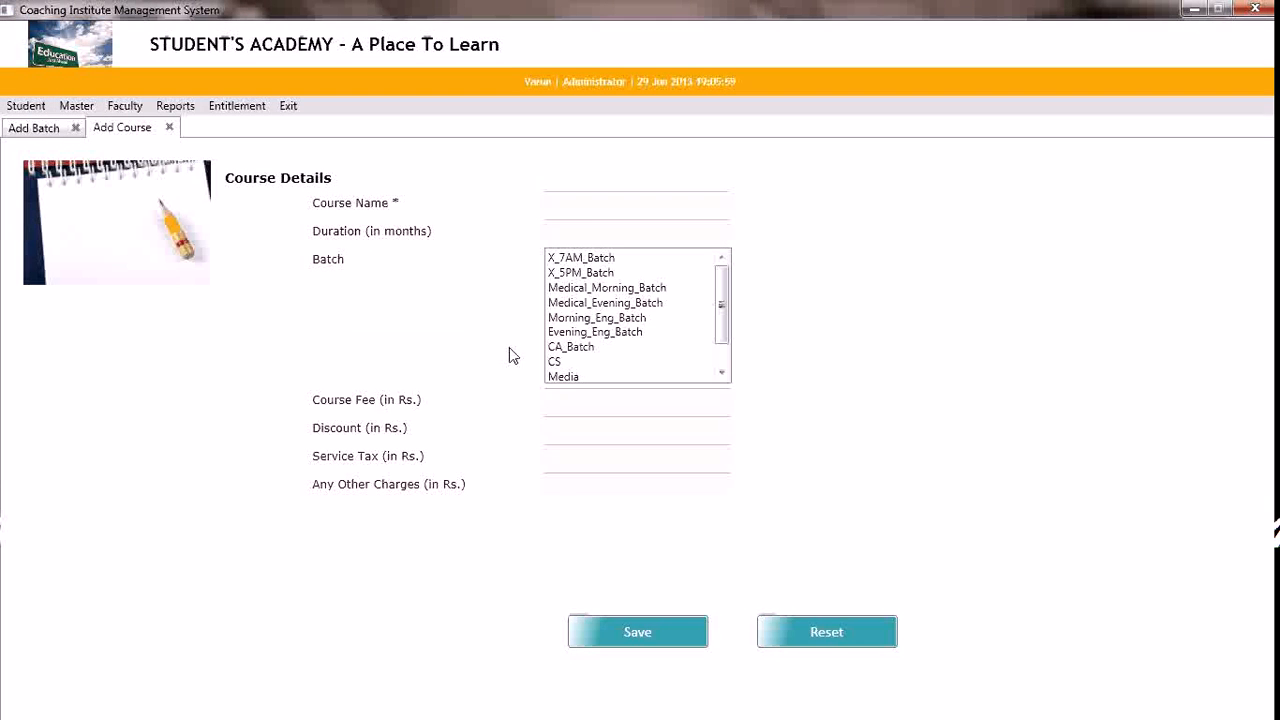
{"action": "left_click", "coordinate": [593, 204]}
{"action": "type", "text": "XII_Commerce"}
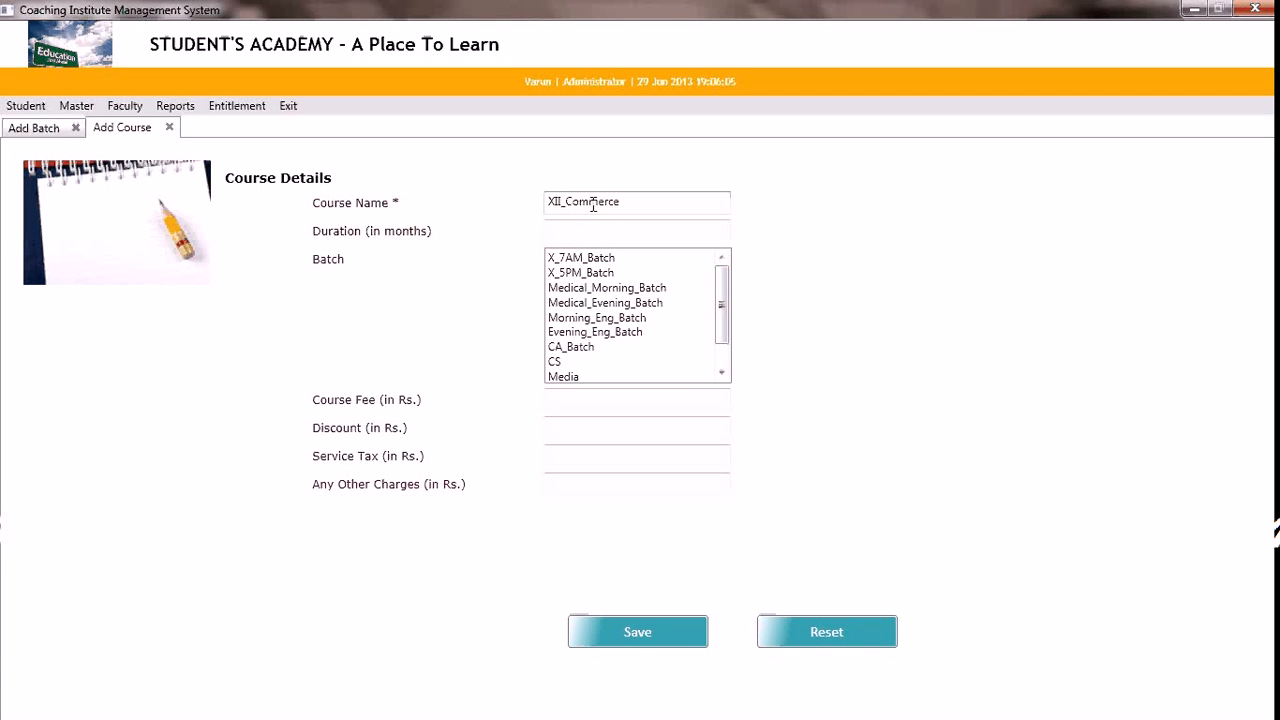
{"action": "key", "text": "Tab"}
{"action": "type", "text": "6"}
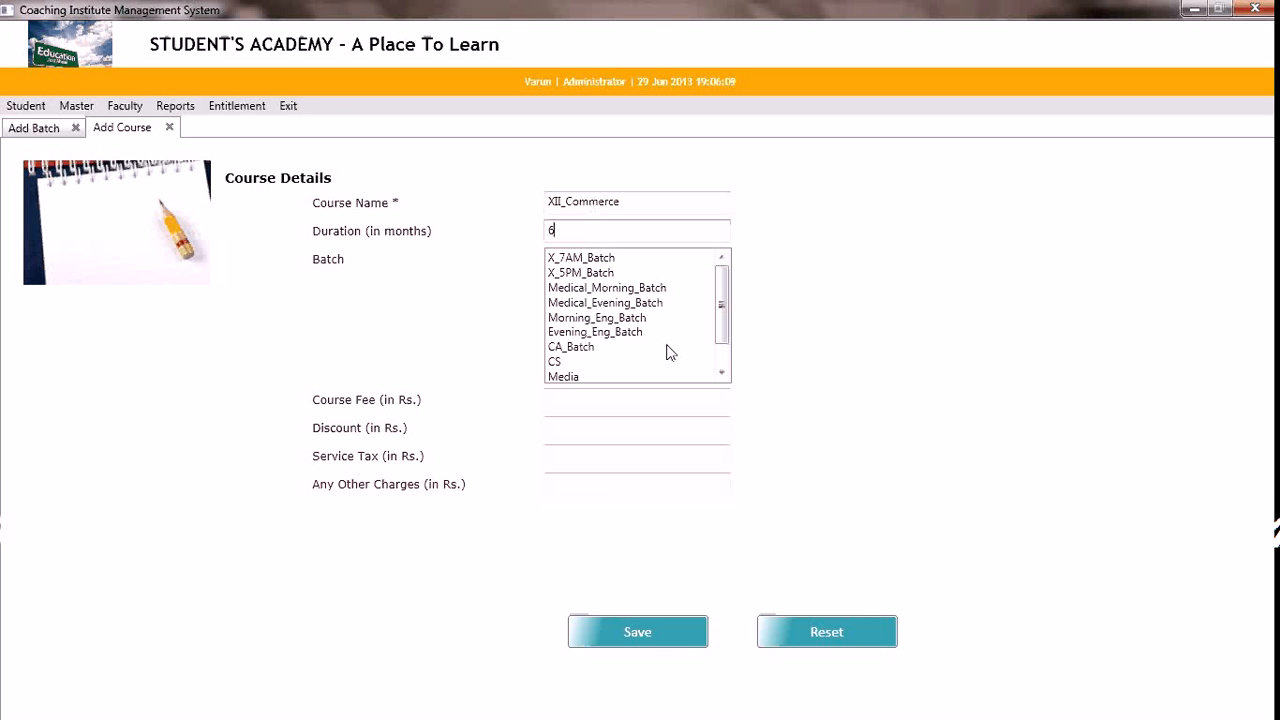
Assign XII_Commerce_MorningBatch to the course with a course fee of Rs. 6000, and save the course
{"action": "left_click", "coordinate": [722, 371]}
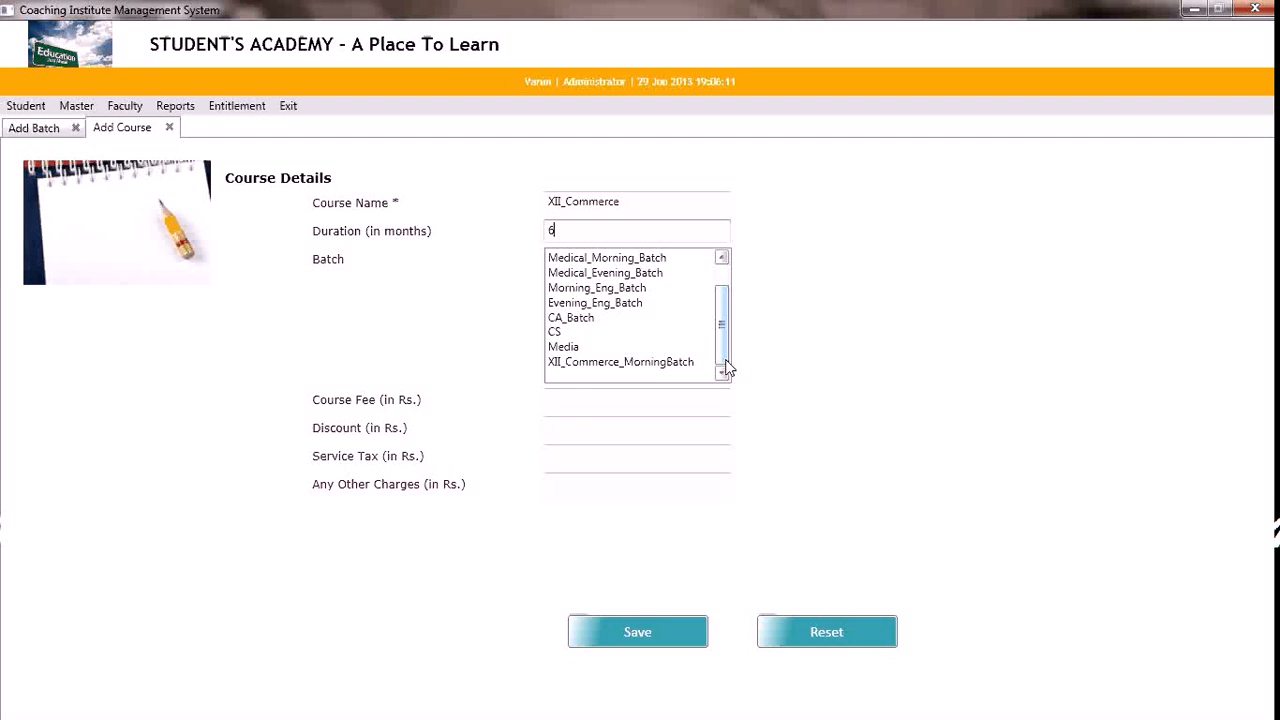
{"action": "left_click", "coordinate": [620, 363]}
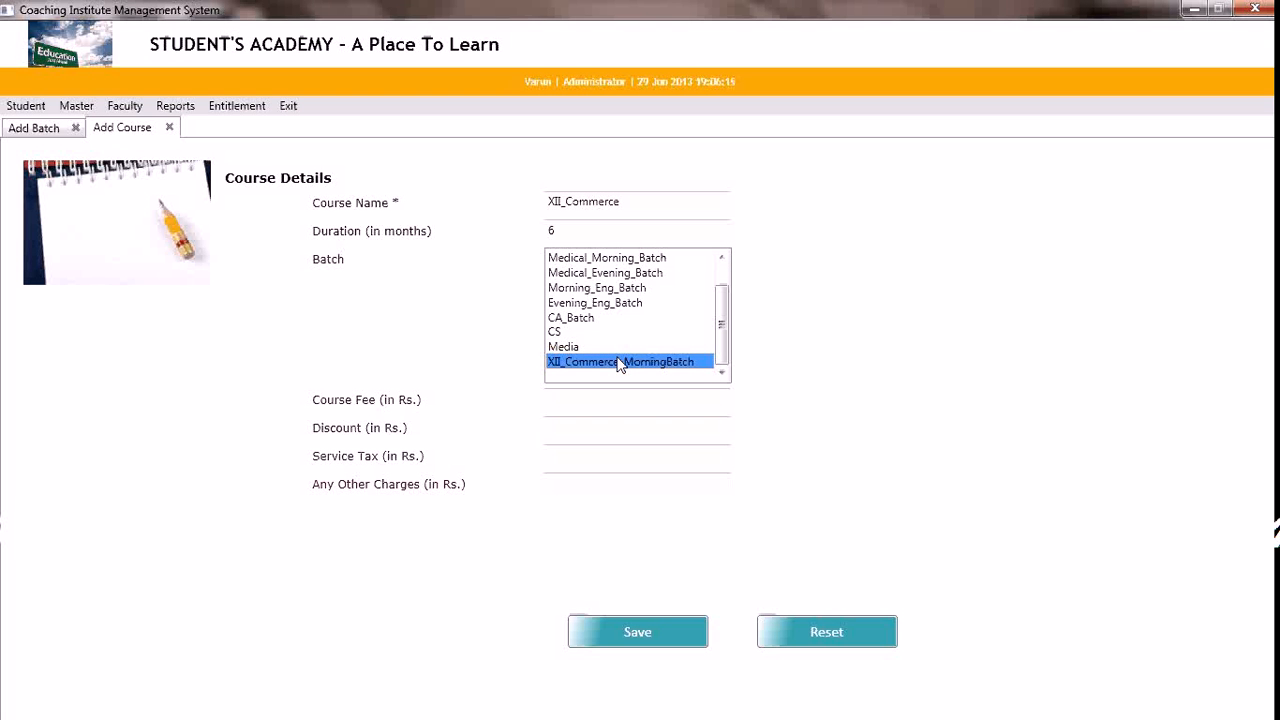
{"action": "left_click", "coordinate": [569, 403]}
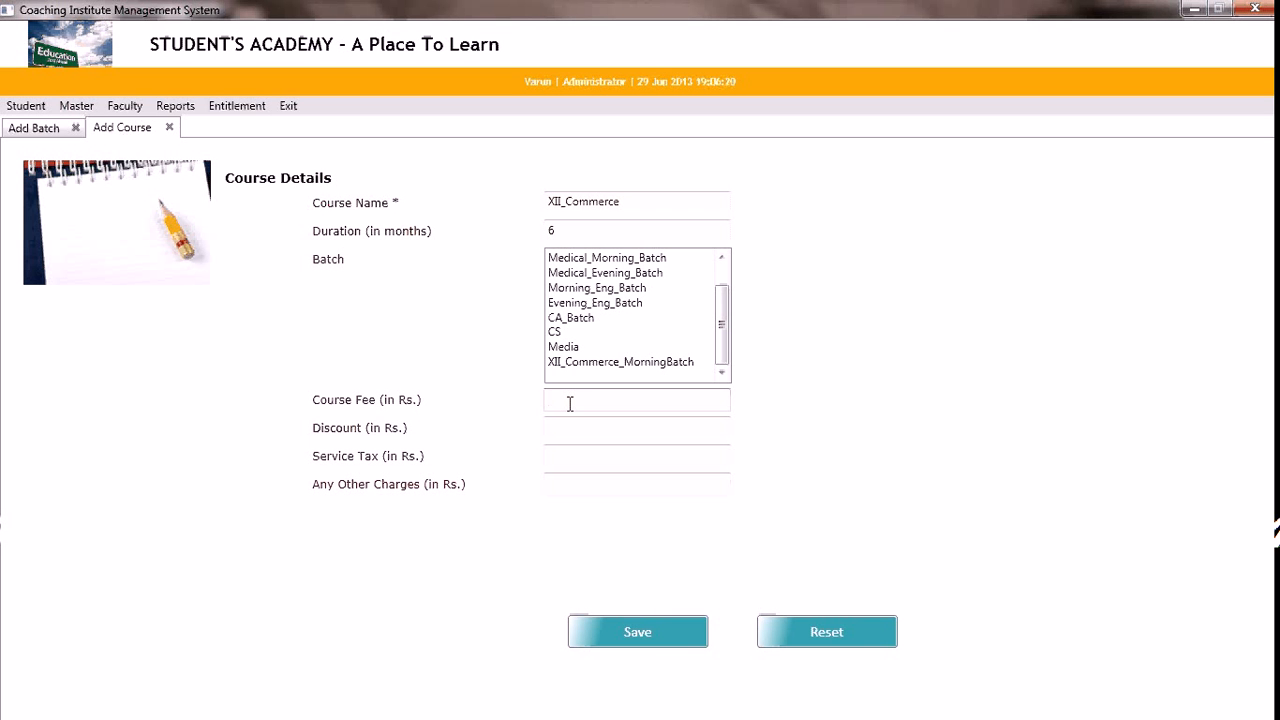
{"action": "type", "text": "6000"}
{"action": "key", "text": "Tab"}
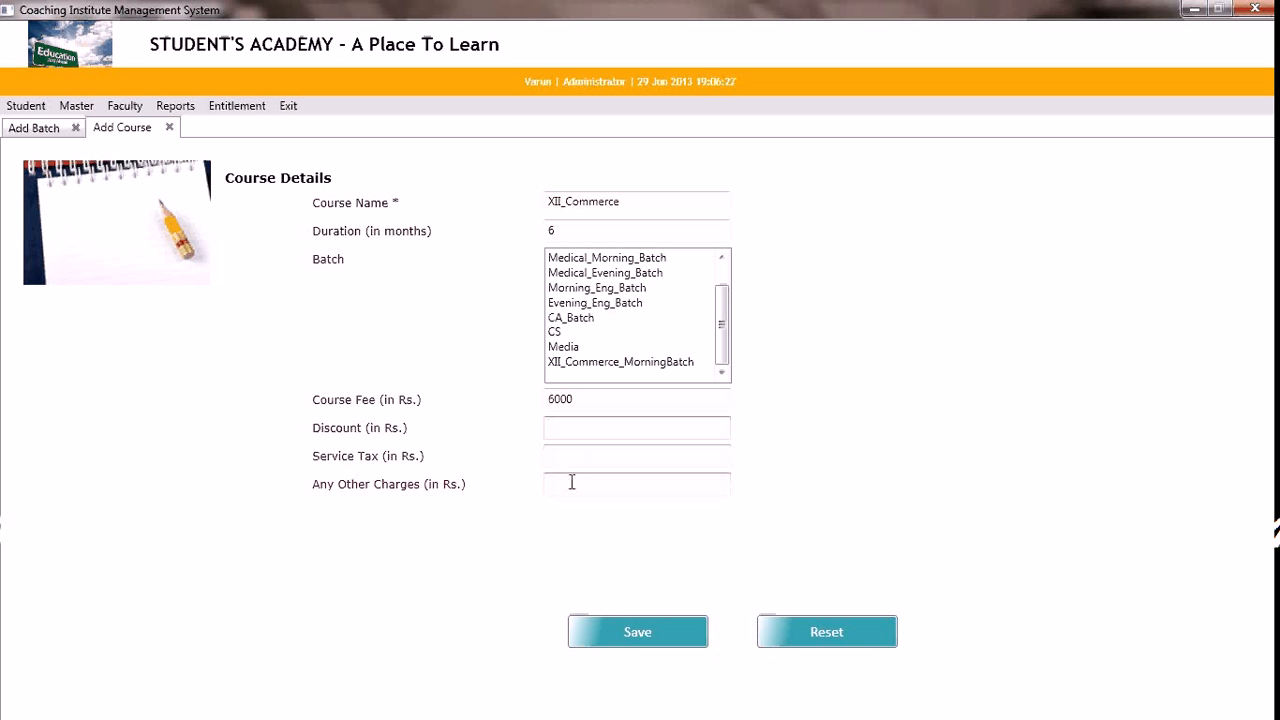
{"action": "left_click", "coordinate": [617, 641]}
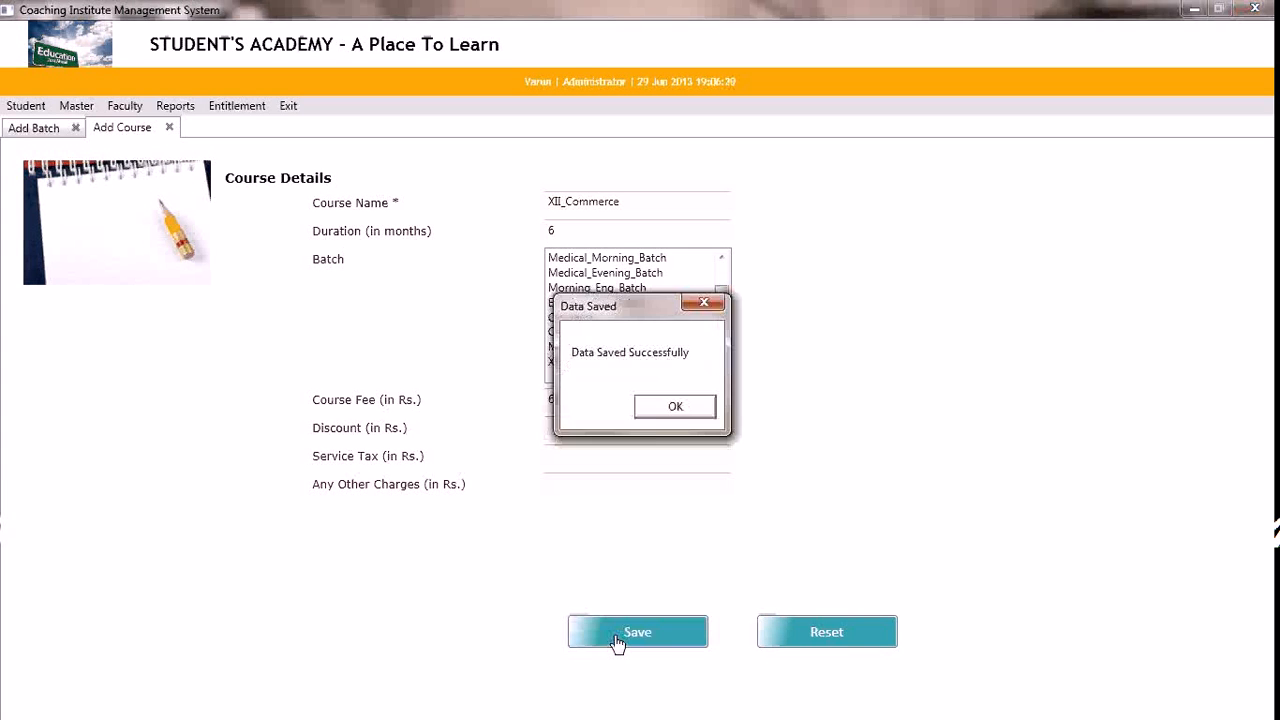
{"action": "left_click", "coordinate": [655, 406]}
Start a new subject record named Accounts with a duration of 6 months
{"action": "left_click", "coordinate": [78, 107]}
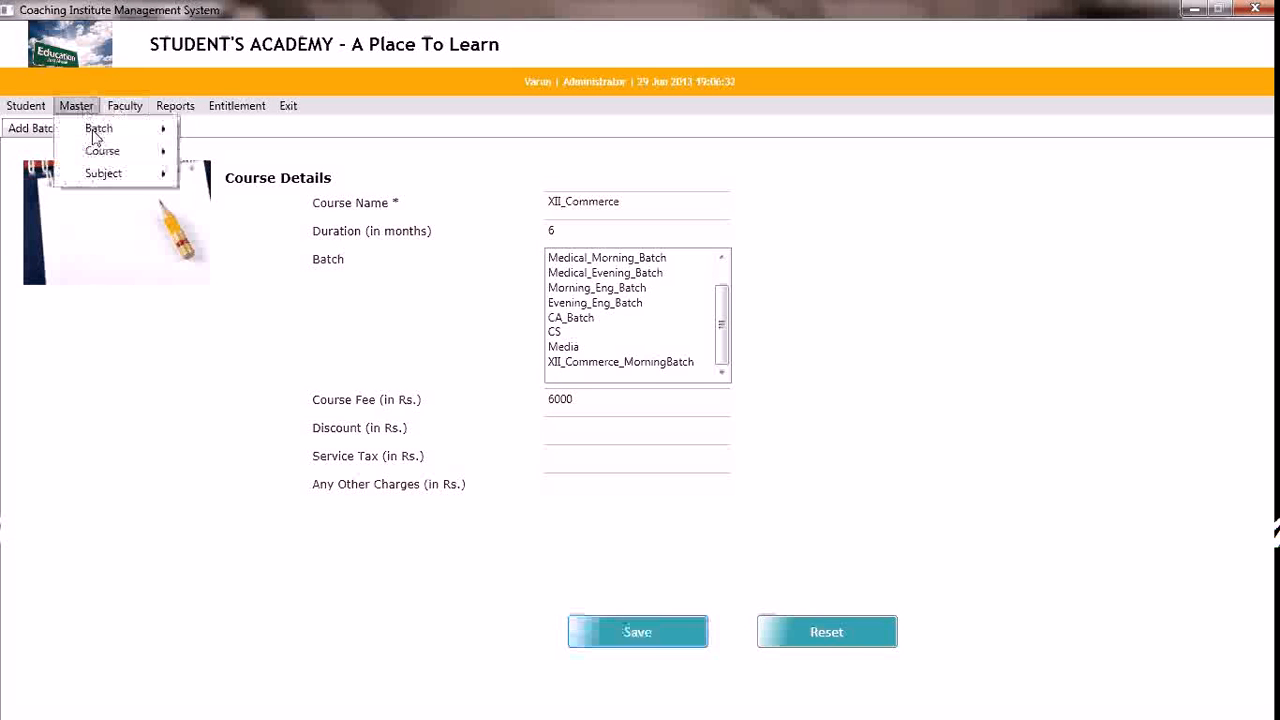
{"action": "mouse_move", "coordinate": [170, 180]}
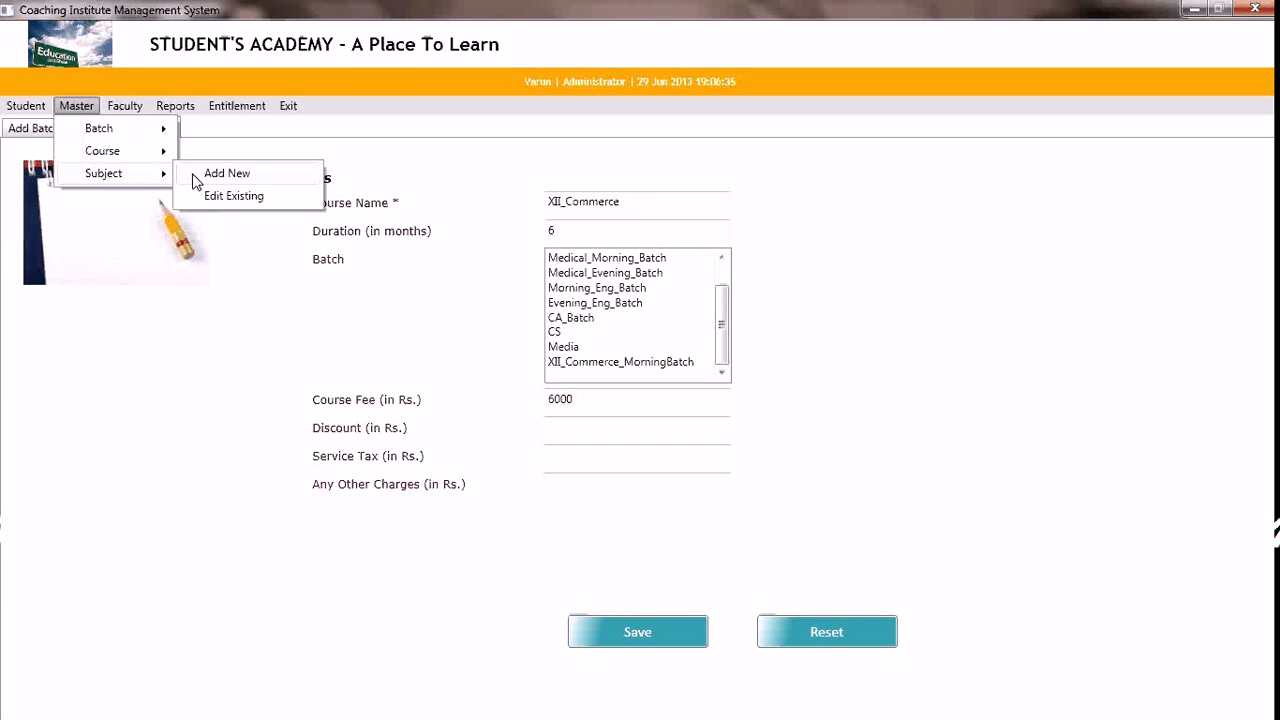
{"action": "left_click", "coordinate": [220, 174]}
{"action": "left_click", "coordinate": [567, 202]}
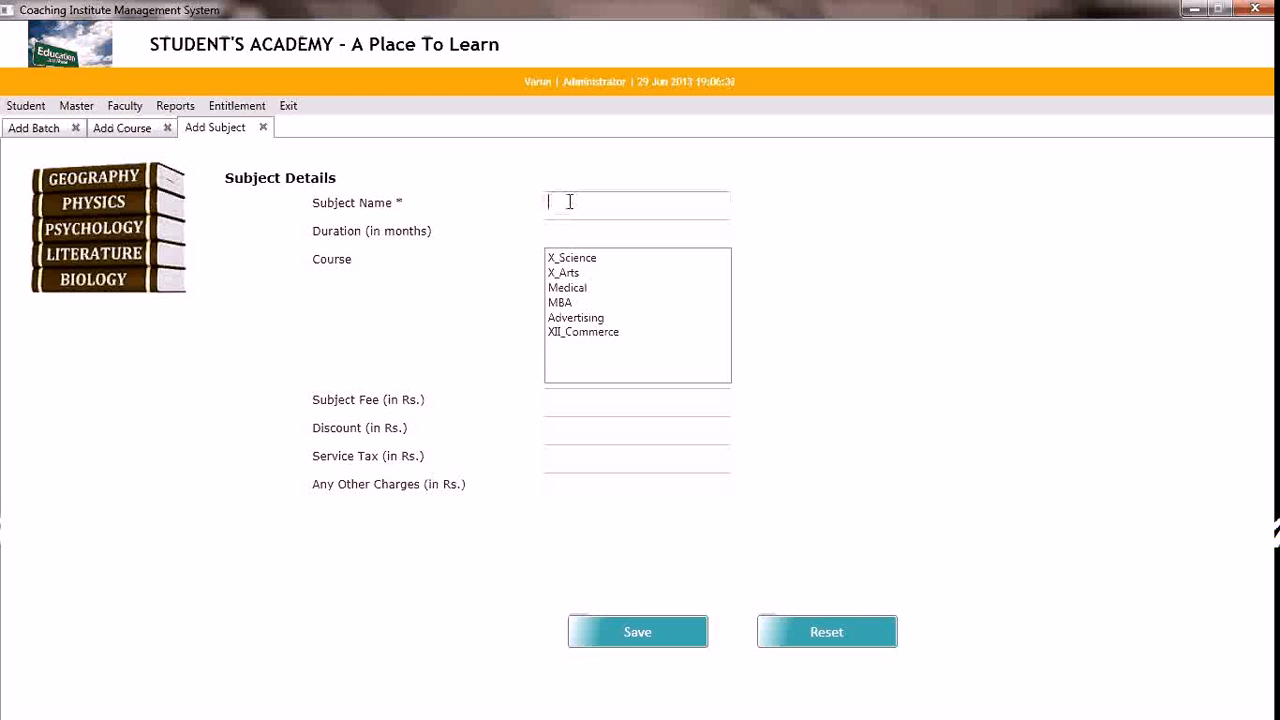
{"action": "type", "text": "Accounts"}
{"action": "key", "text": "Tab"}
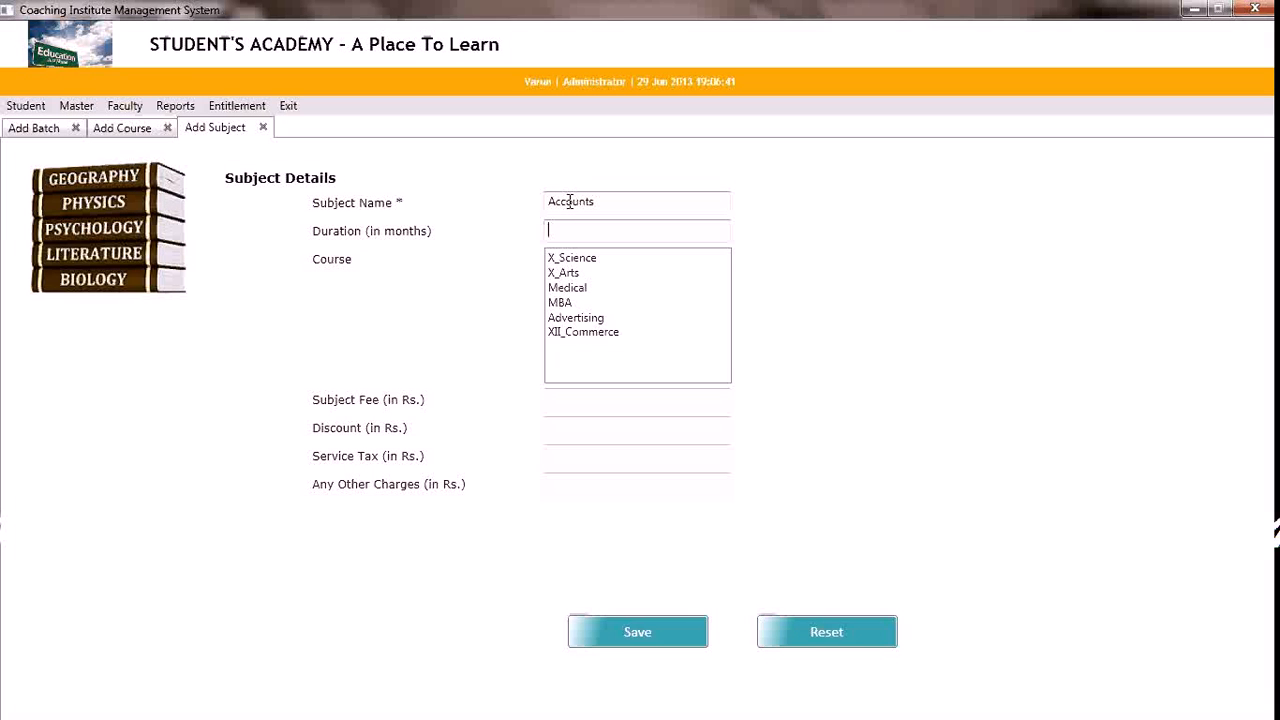
{"action": "type", "text": "6"}
Link the subject to the XII_Commerce course with a subject fee of Rs. 500, and save the subject
{"action": "left_click", "coordinate": [591, 337]}
{"action": "left_click", "coordinate": [580, 403]}
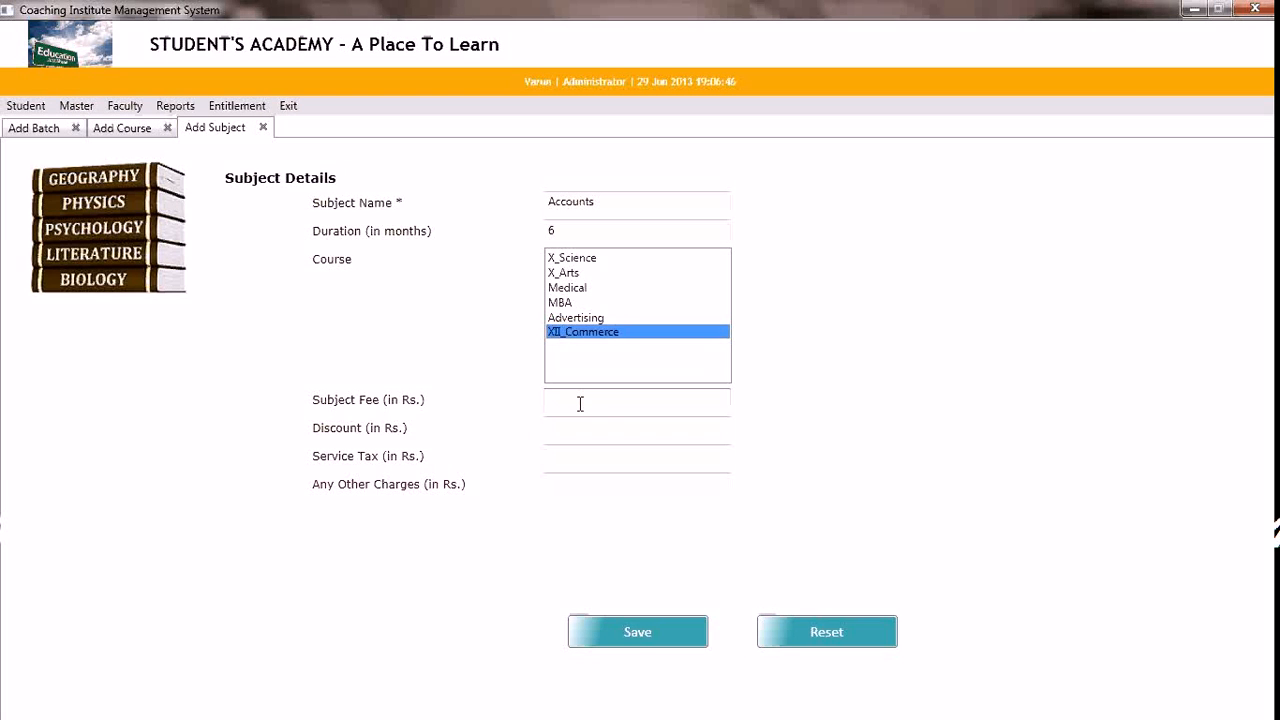
{"action": "type", "text": "500"}
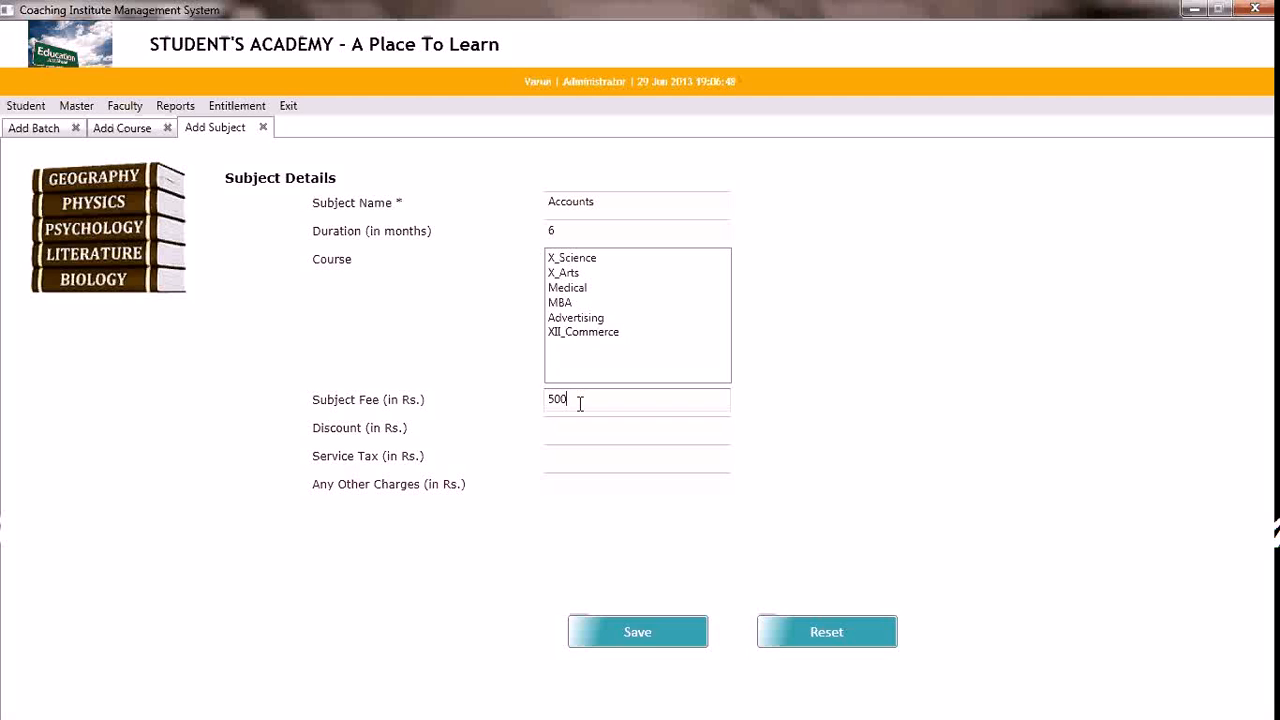
{"action": "key", "text": "Tab"}
{"action": "key", "text": "Tab"}
{"action": "key", "text": "Tab"}
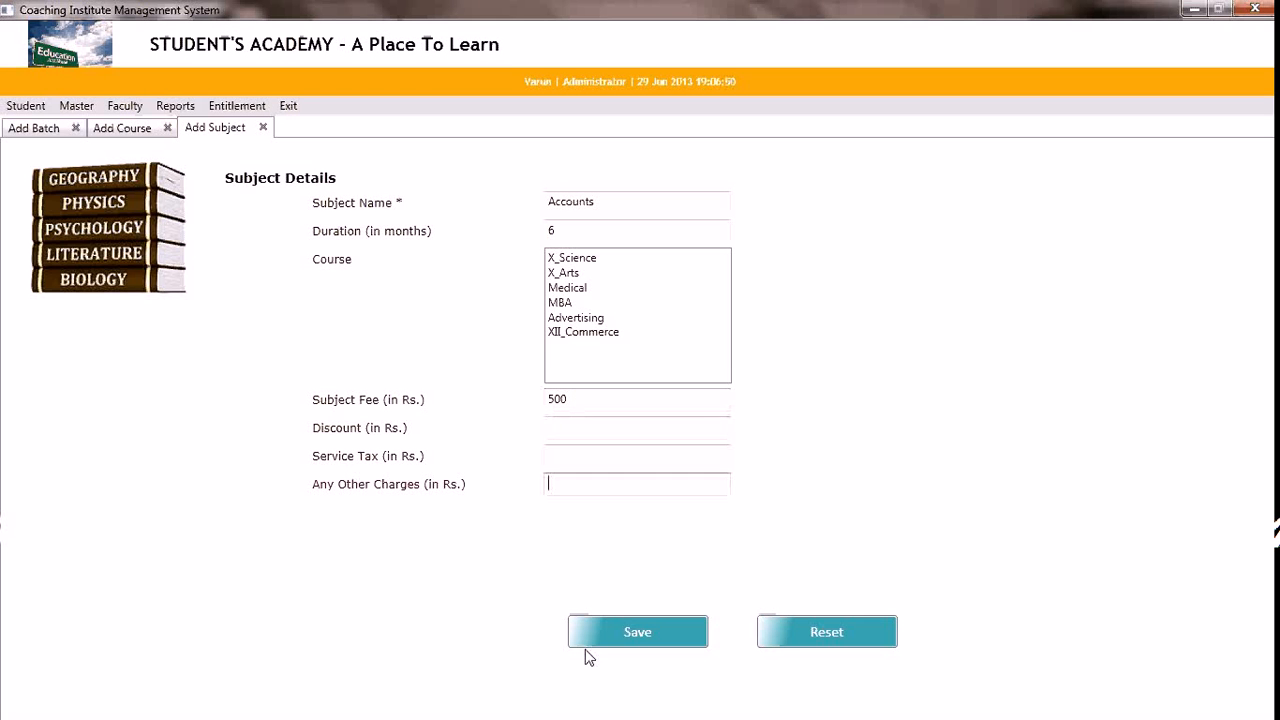
{"action": "left_click", "coordinate": [623, 634]}
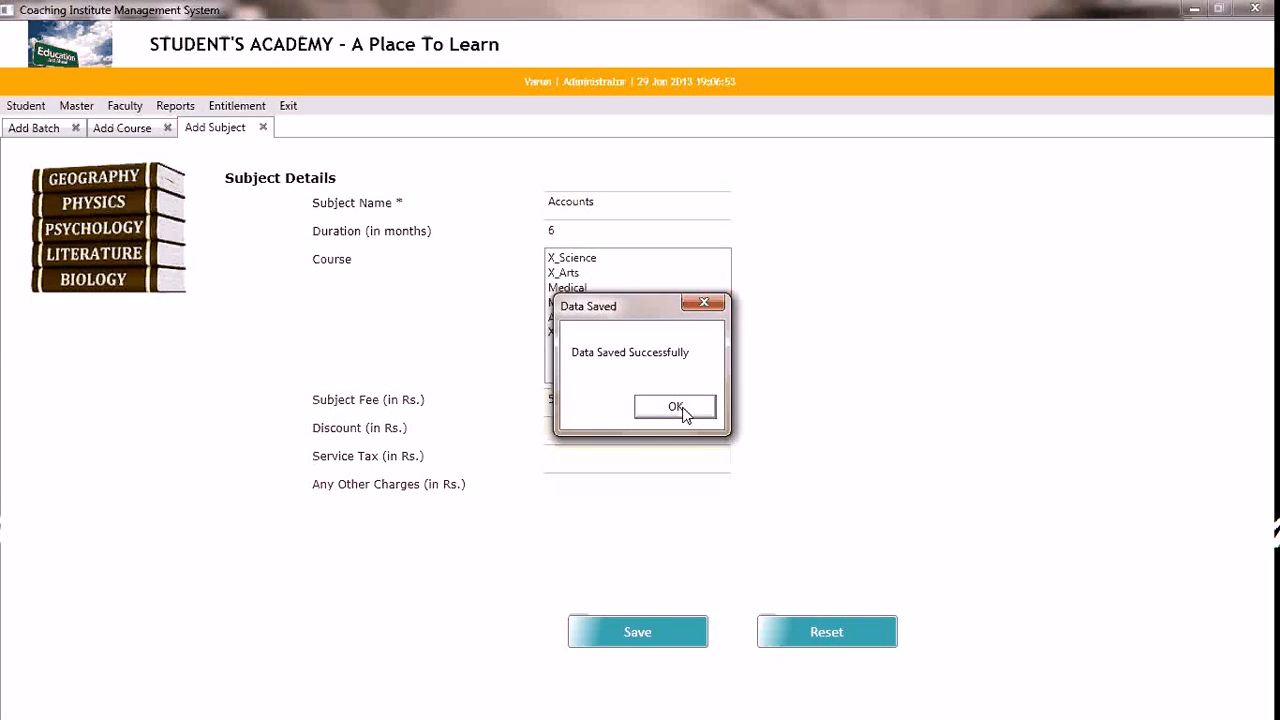
{"action": "left_click", "coordinate": [680, 408]}
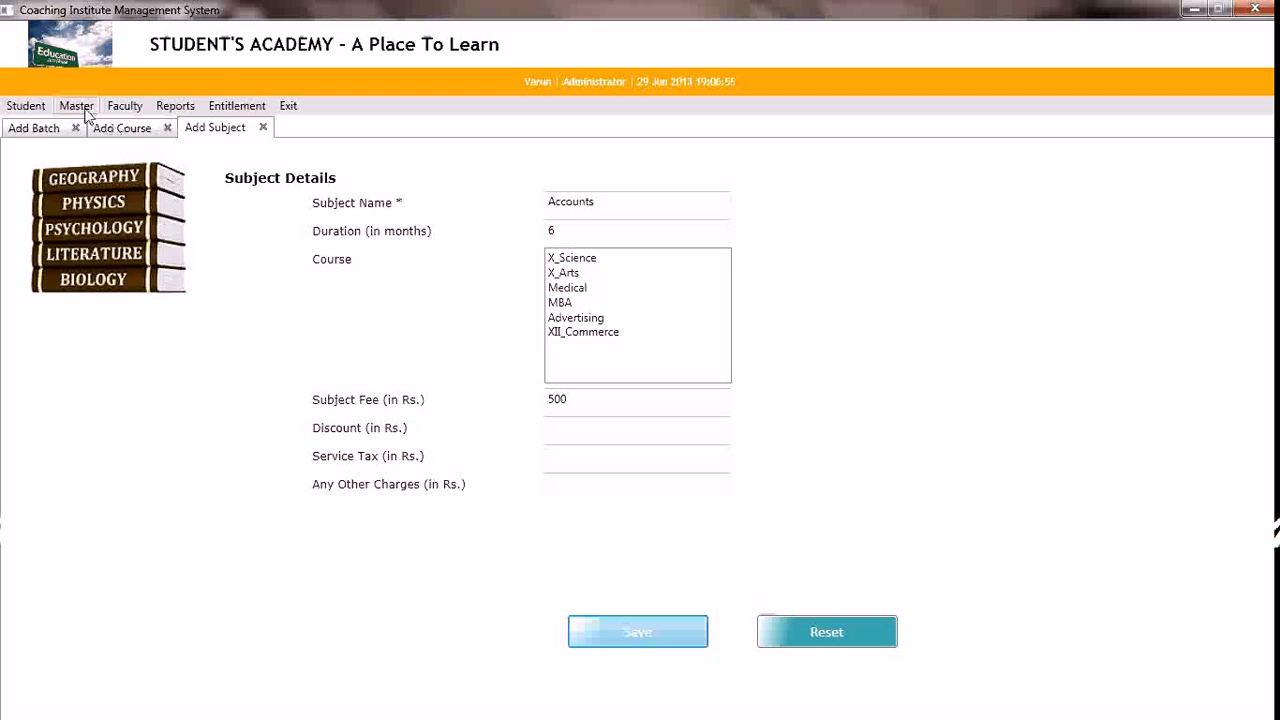
Clear the subject form and start a new subject record named Economics with a duration of 6 months
{"action": "left_click", "coordinate": [124, 105]}
{"action": "left_click", "coordinate": [76, 105]}
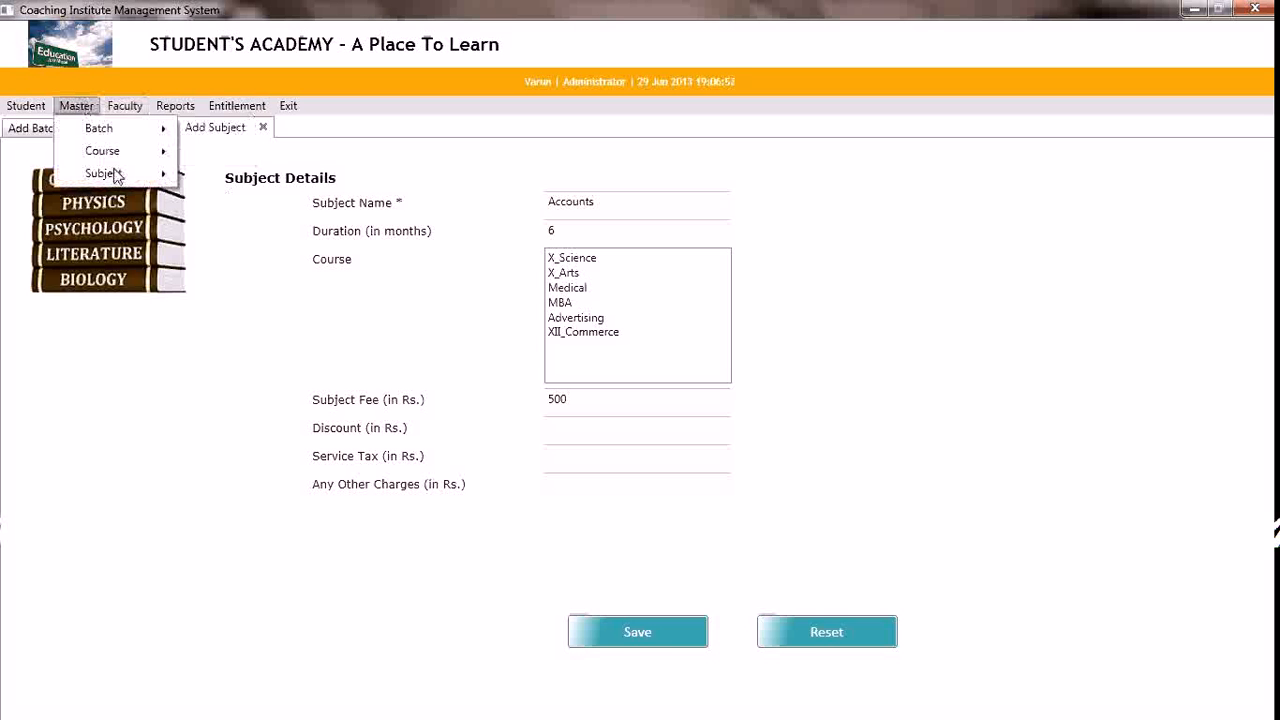
{"action": "mouse_move", "coordinate": [183, 184]}
{"action": "left_click", "coordinate": [226, 173]}
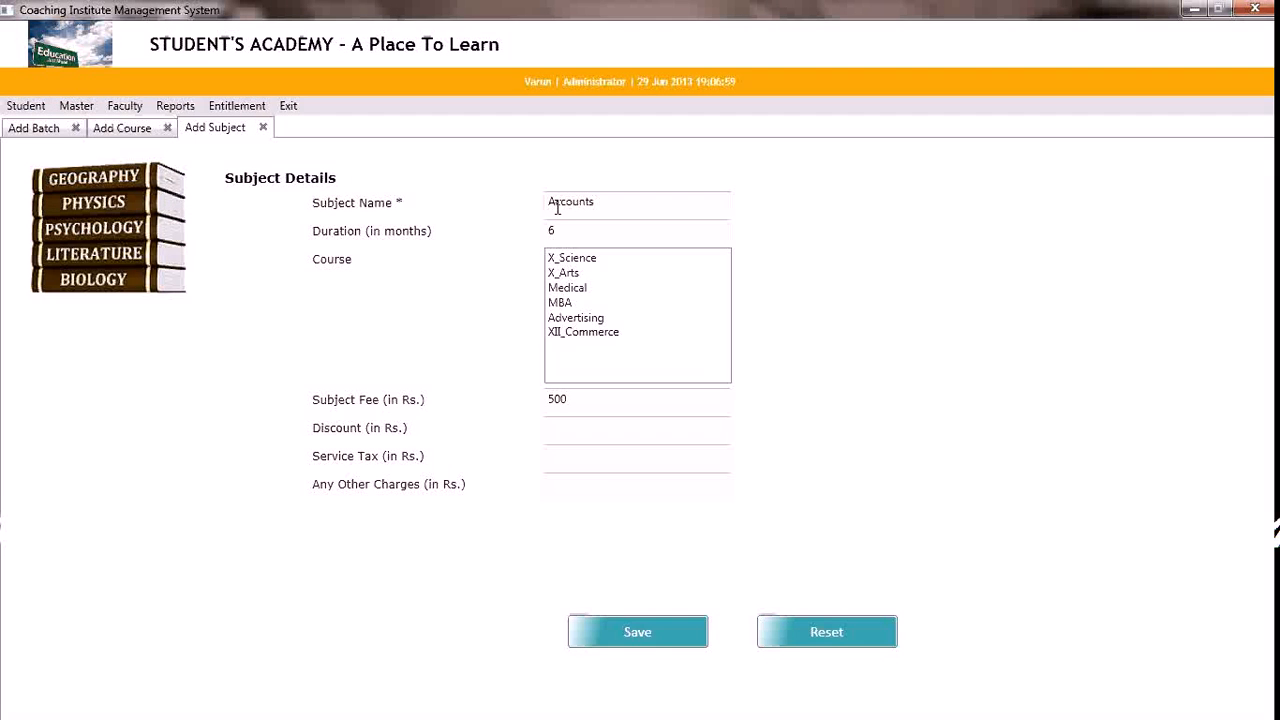
{"action": "left_click", "coordinate": [786, 630]}
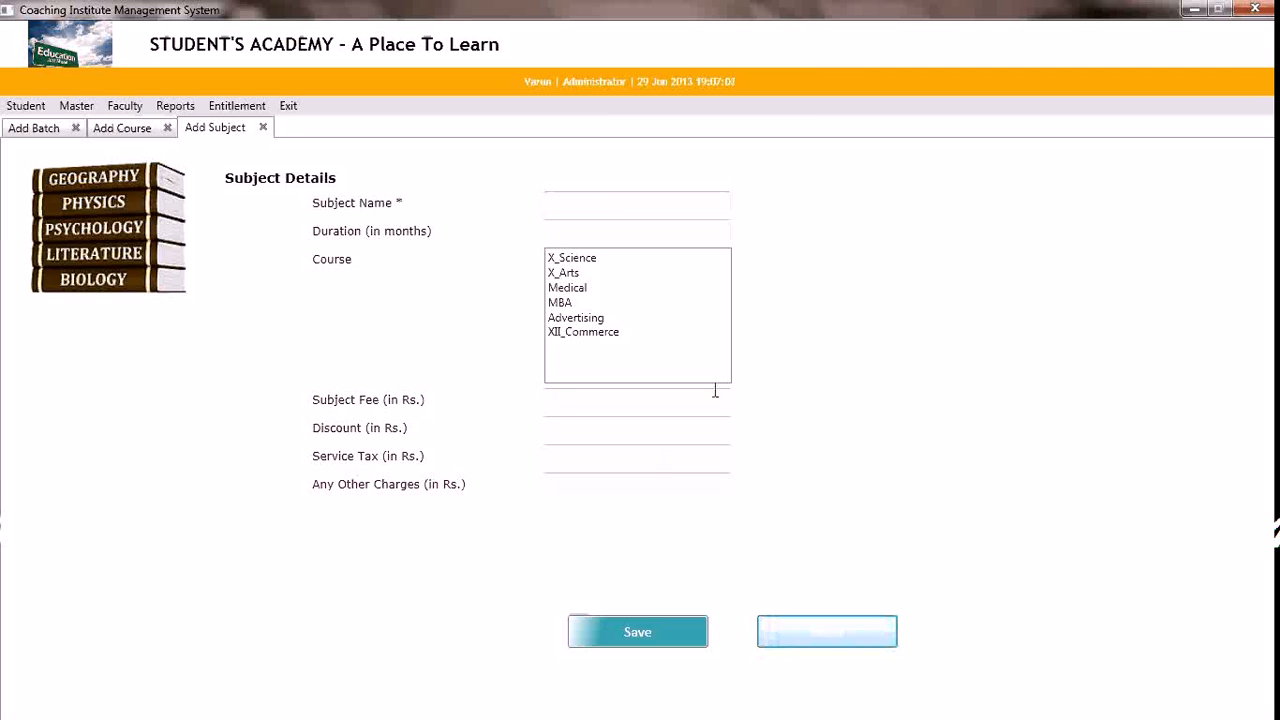
{"action": "left_click", "coordinate": [589, 203]}
{"action": "type", "text": "Political"}
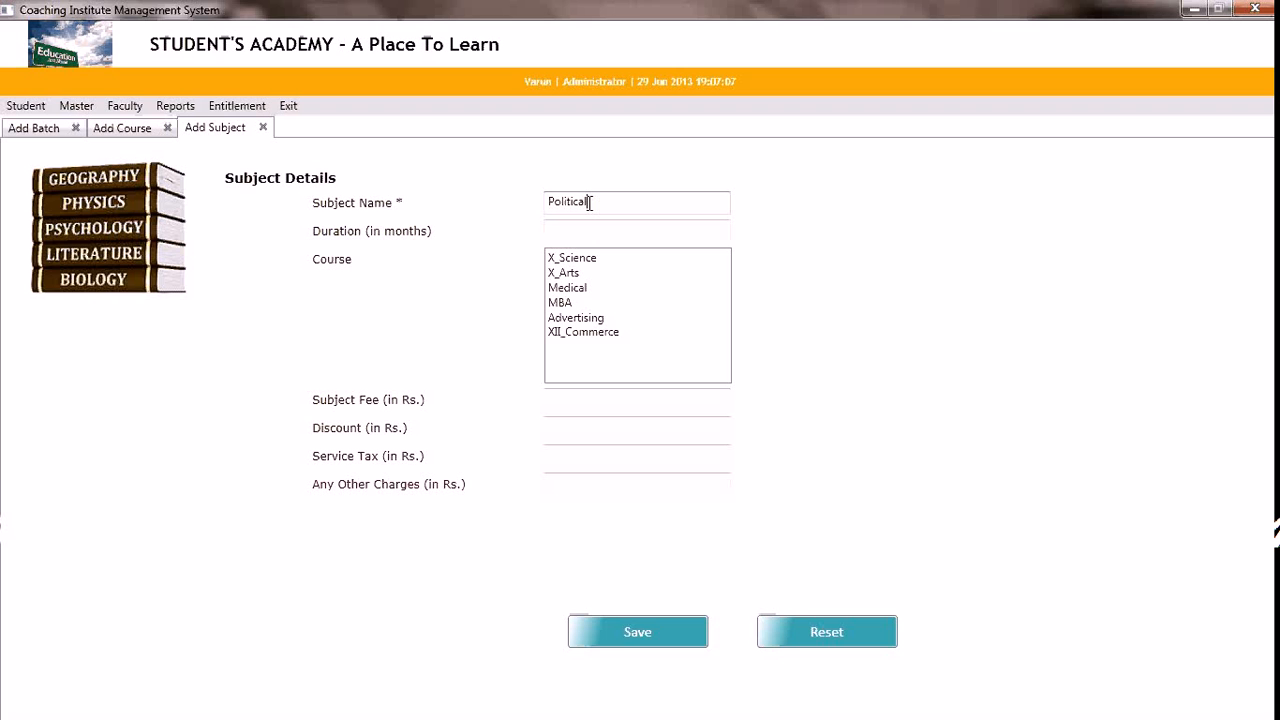
{"action": "double_click", "coordinate": [589, 203]}
{"action": "type", "text": "Economics"}
{"action": "key", "text": "Tab"}
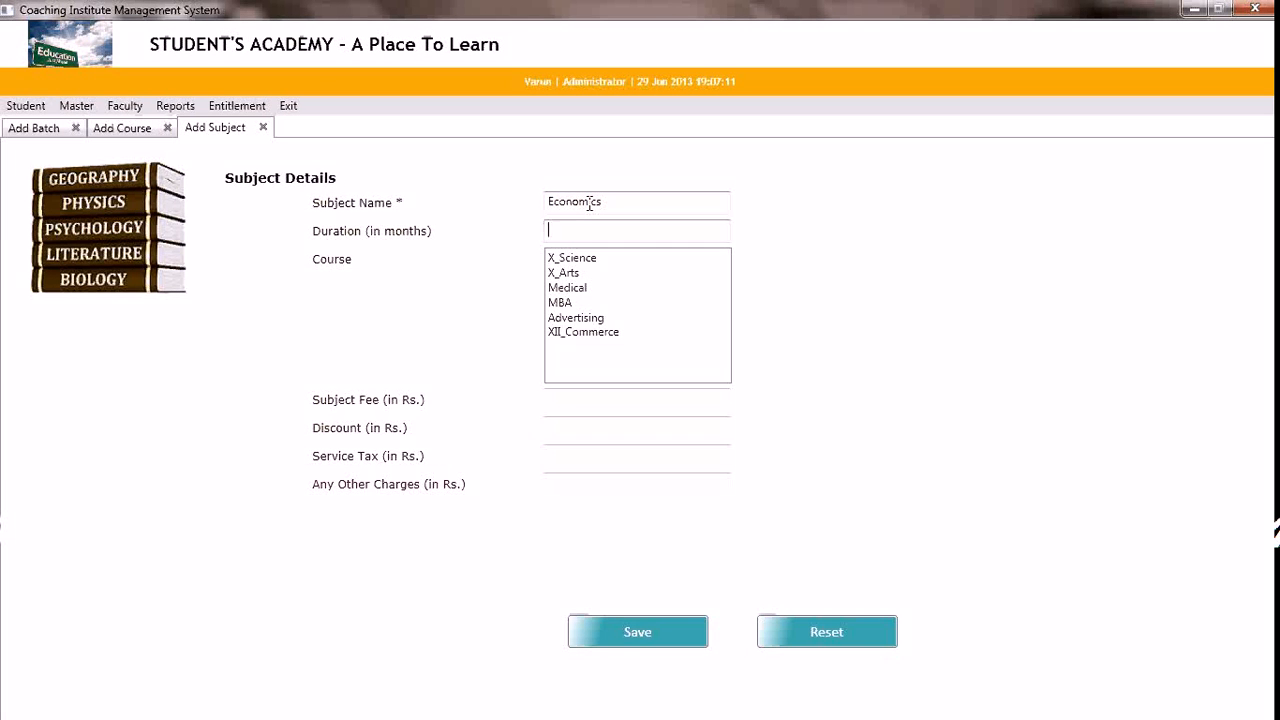
{"action": "type", "text": "6"}
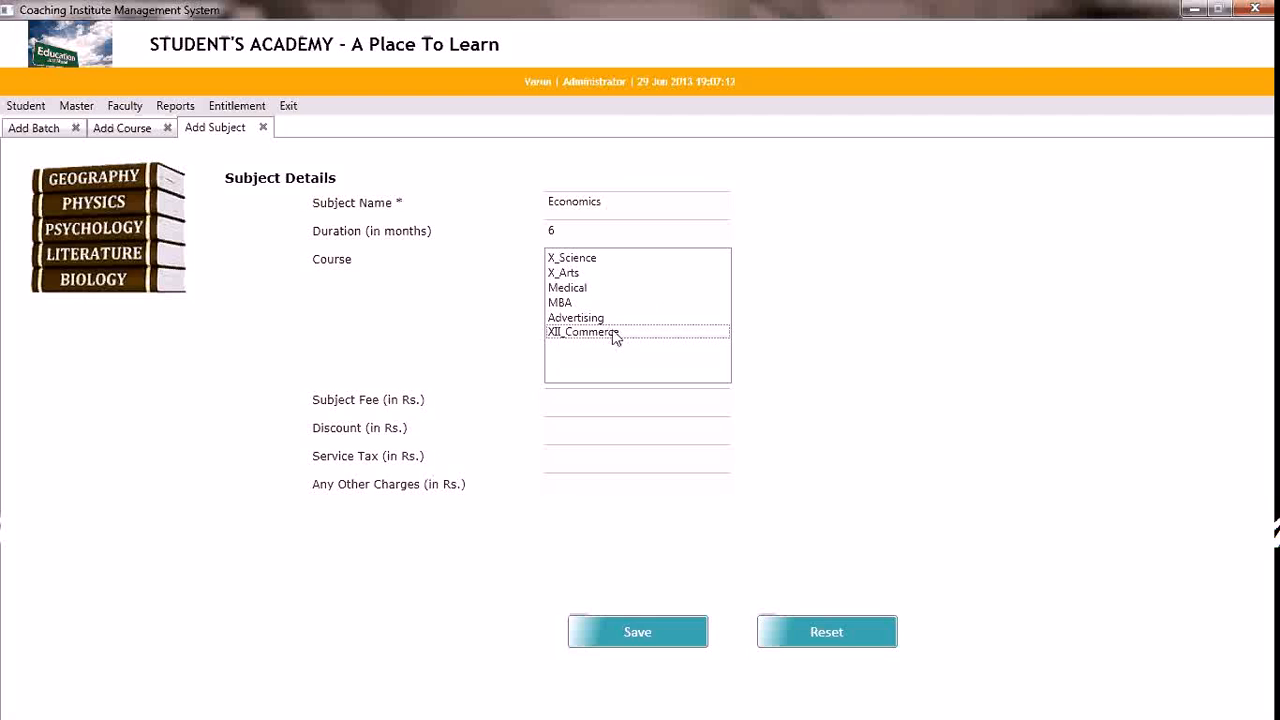
Link Economics to the XII_Commerce course with a subject fee of Rs. 500, and save the subject
{"action": "left_click", "coordinate": [670, 332]}
{"action": "left_click", "coordinate": [559, 395]}
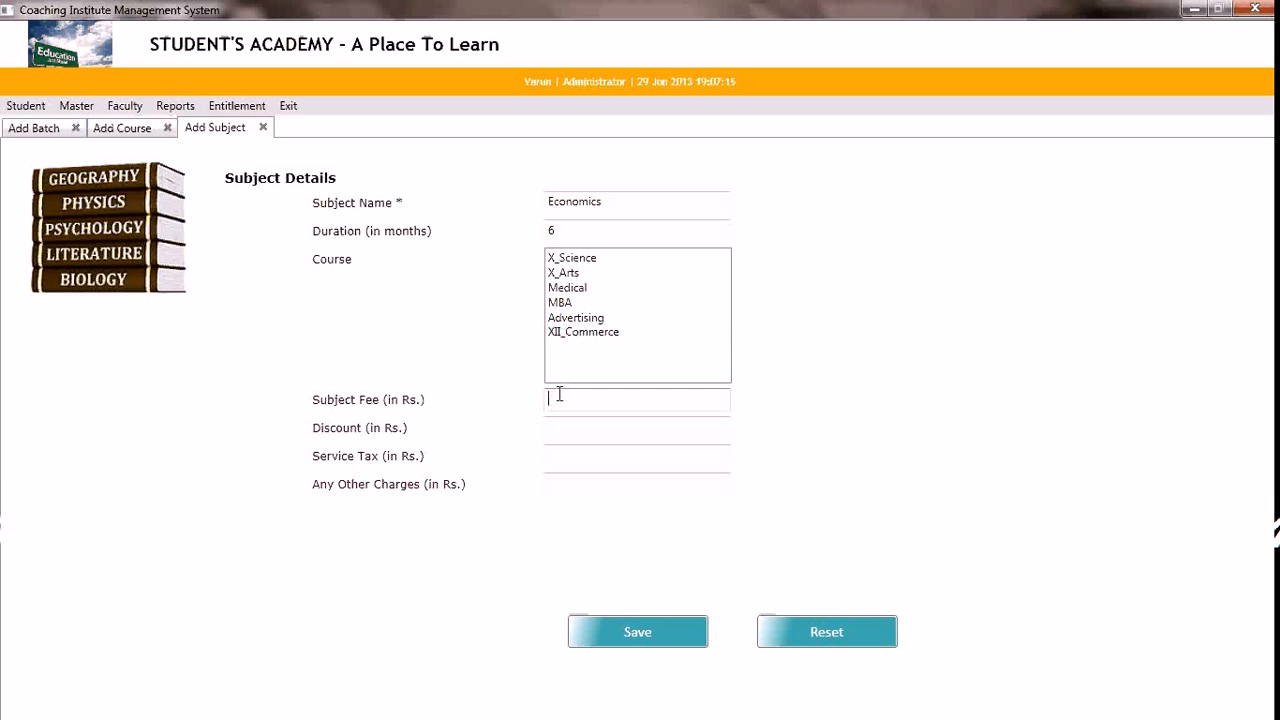
{"action": "type", "text": "500"}
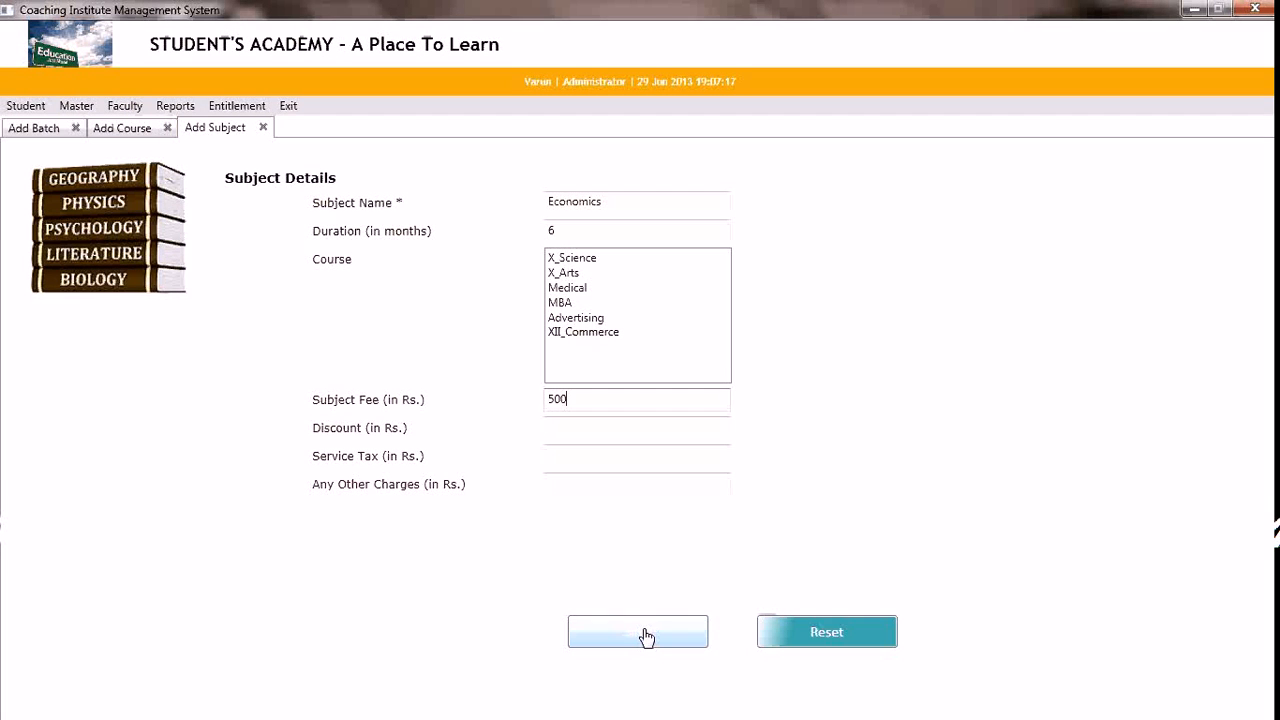
{"action": "left_click", "coordinate": [646, 638]}
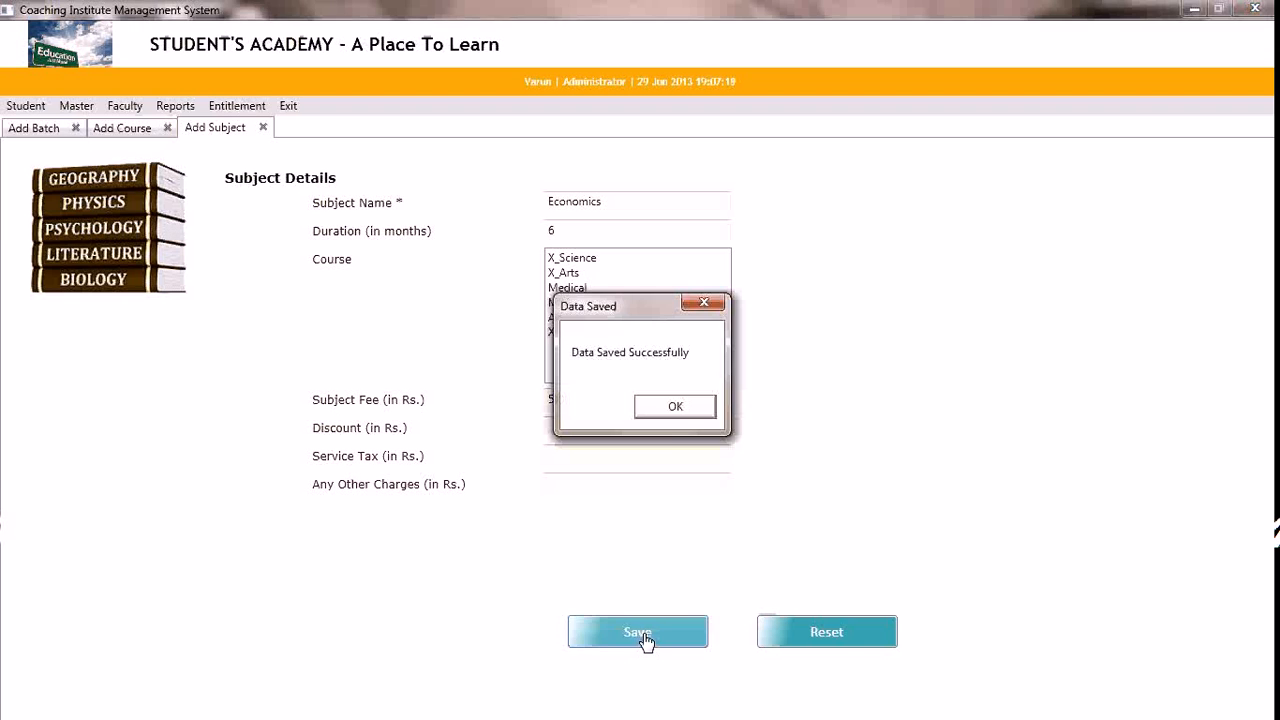
{"action": "left_click", "coordinate": [668, 407]}
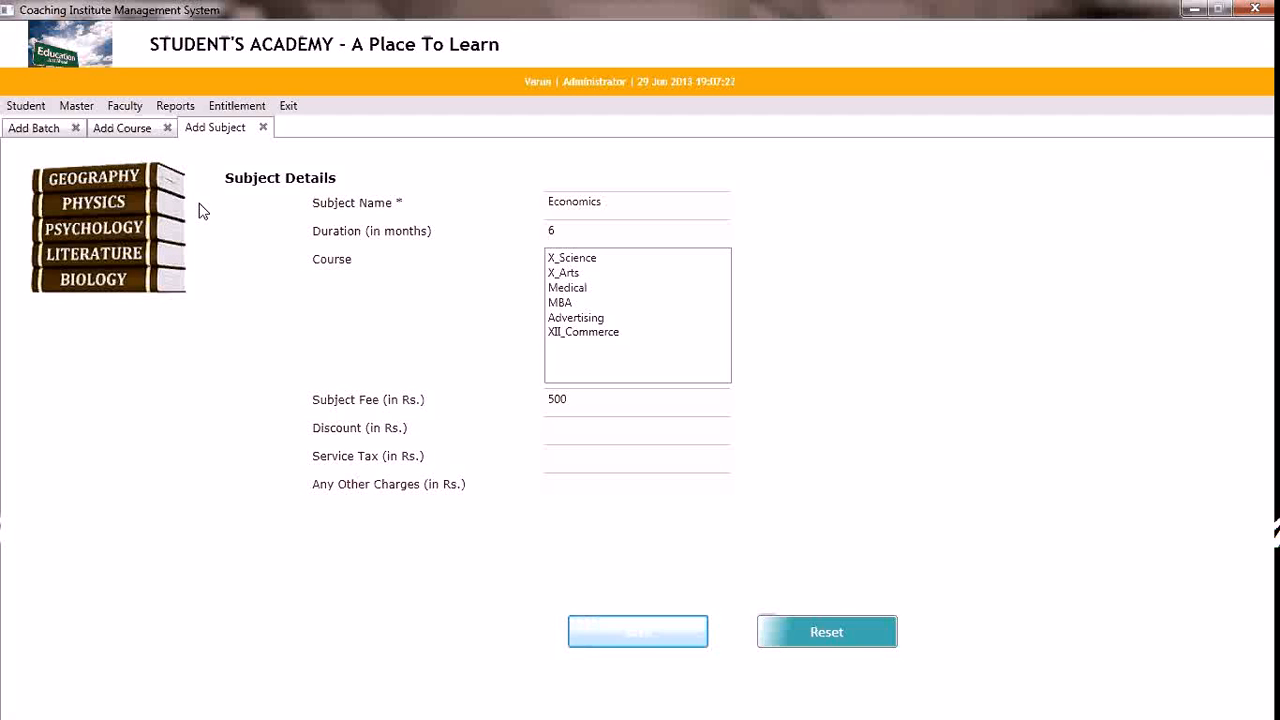
Open the existing batch records and review the details and linked courses of XII_Commerce_MorningBatch
{"action": "left_click", "coordinate": [82, 112]}
{"action": "mouse_move", "coordinate": [137, 134]}
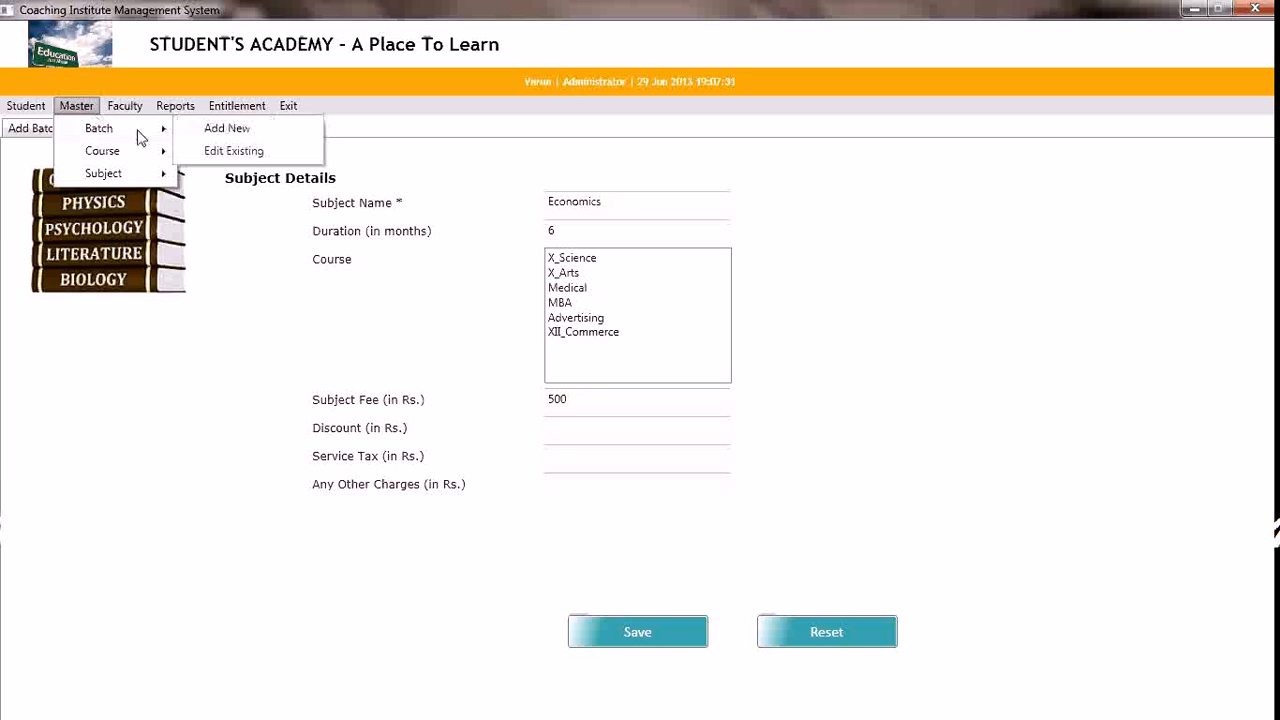
{"action": "left_click", "coordinate": [195, 155]}
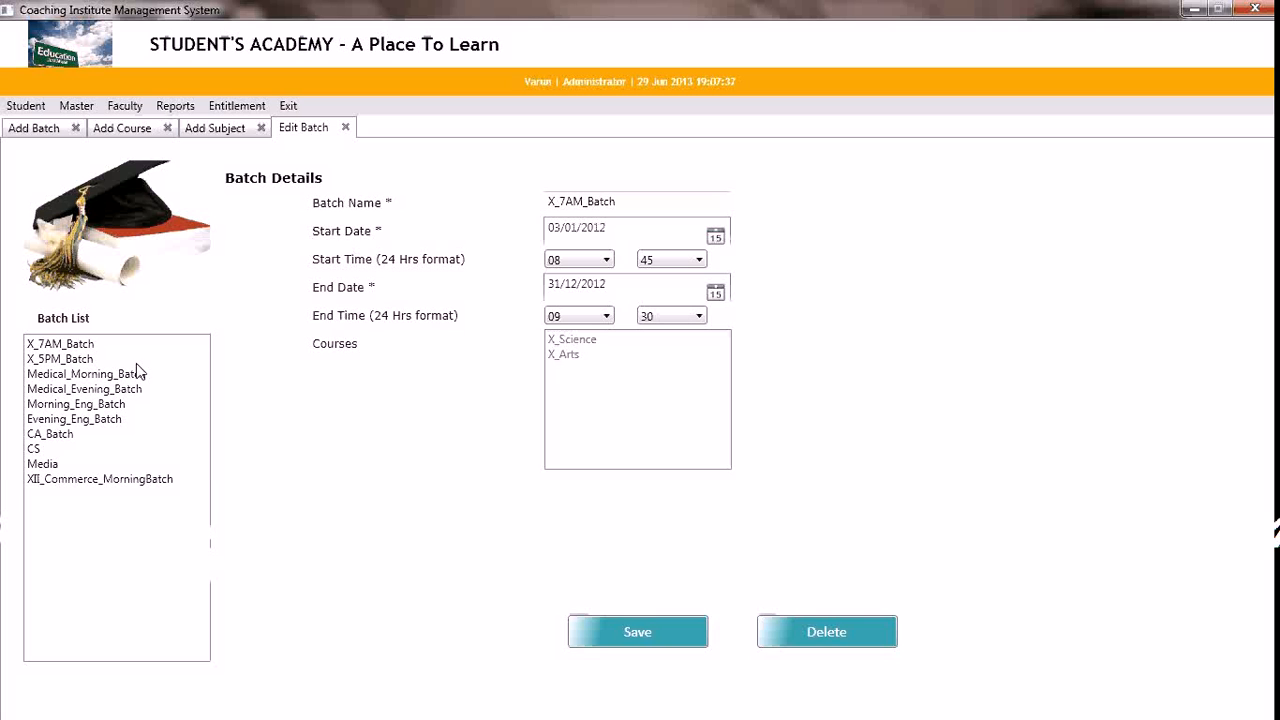
{"action": "left_click", "coordinate": [90, 480]}
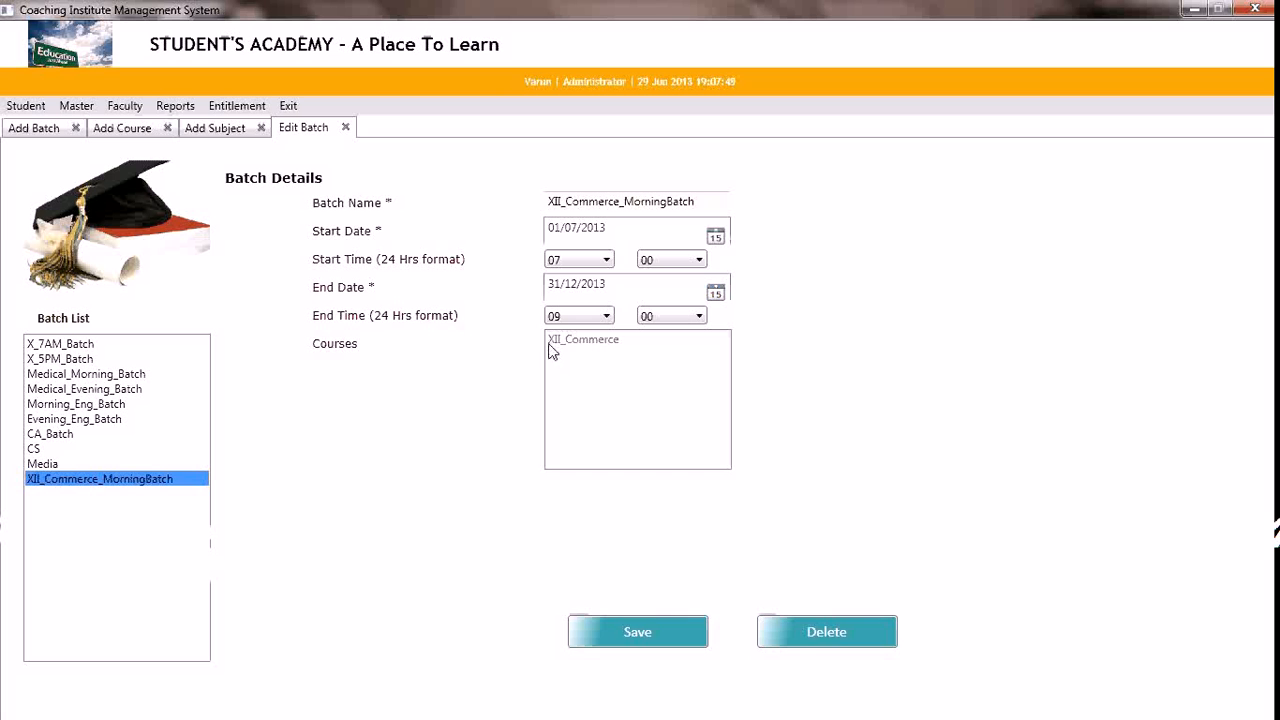
Open the existing course records and review the batches, subjects and fees of XII_Commerce
{"action": "left_click", "coordinate": [86, 108]}
{"action": "mouse_move", "coordinate": [140, 155]}
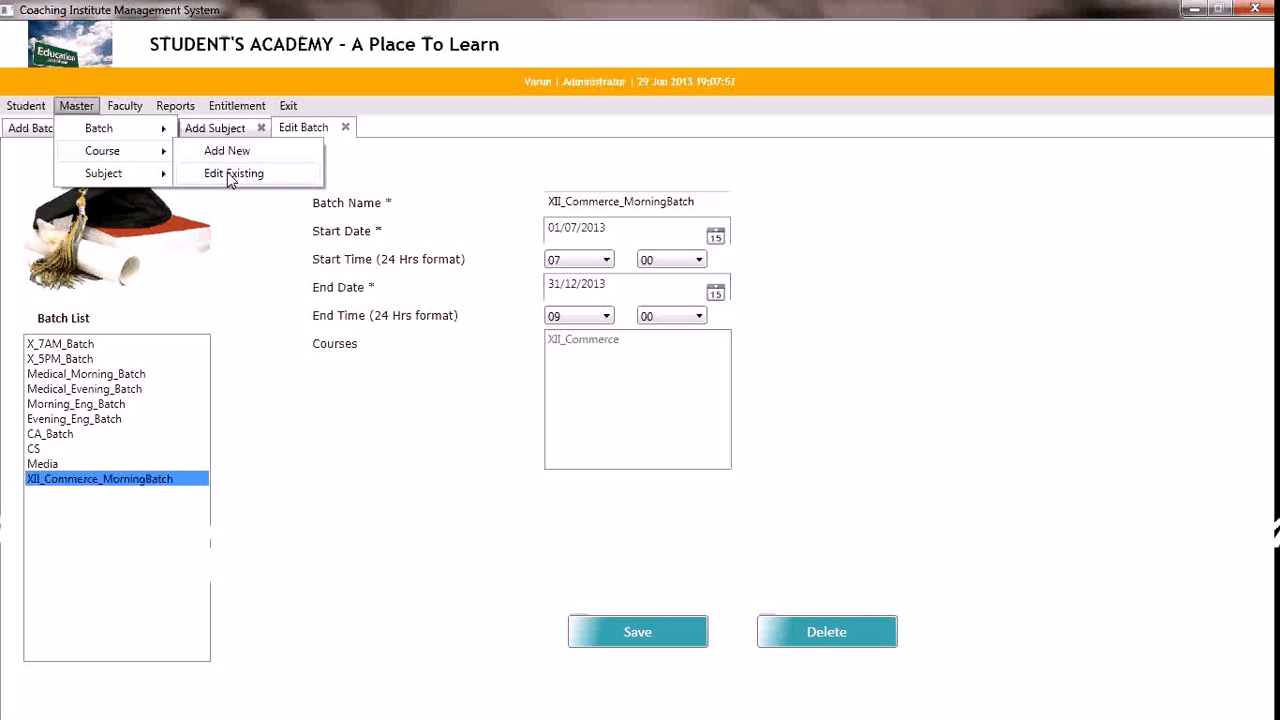
{"action": "left_click", "coordinate": [229, 175]}
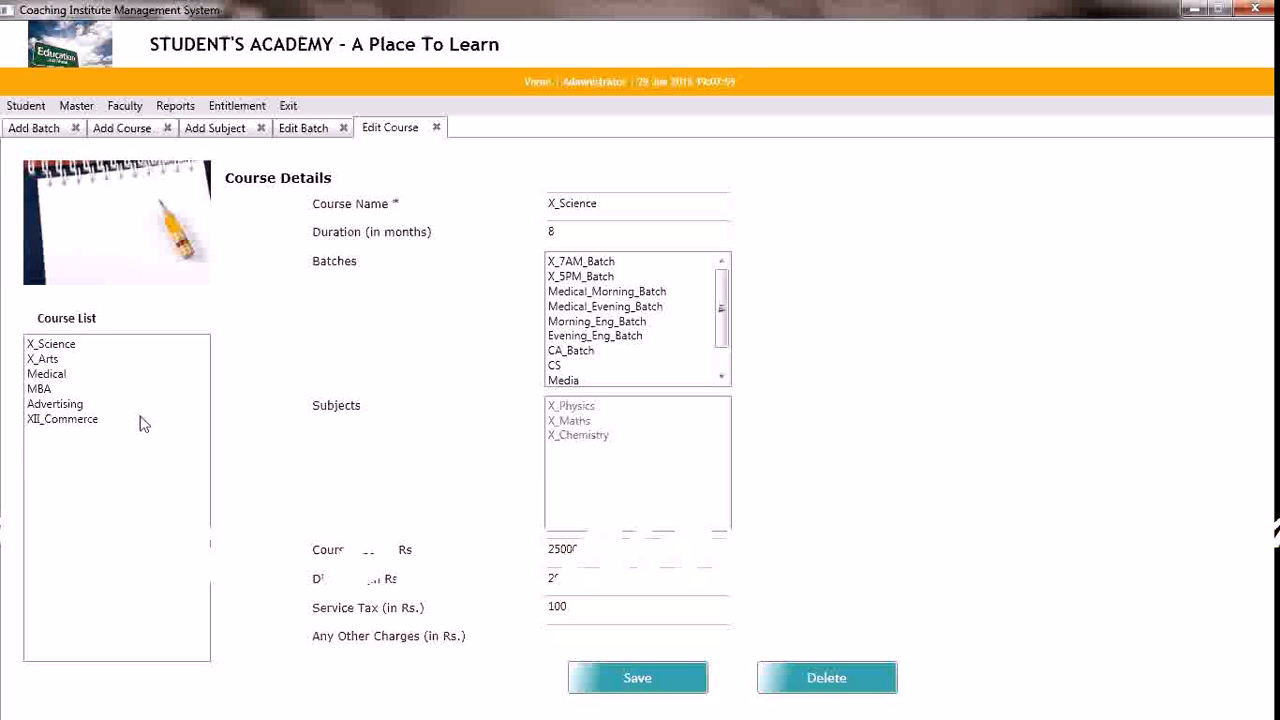
{"action": "left_click", "coordinate": [84, 422]}
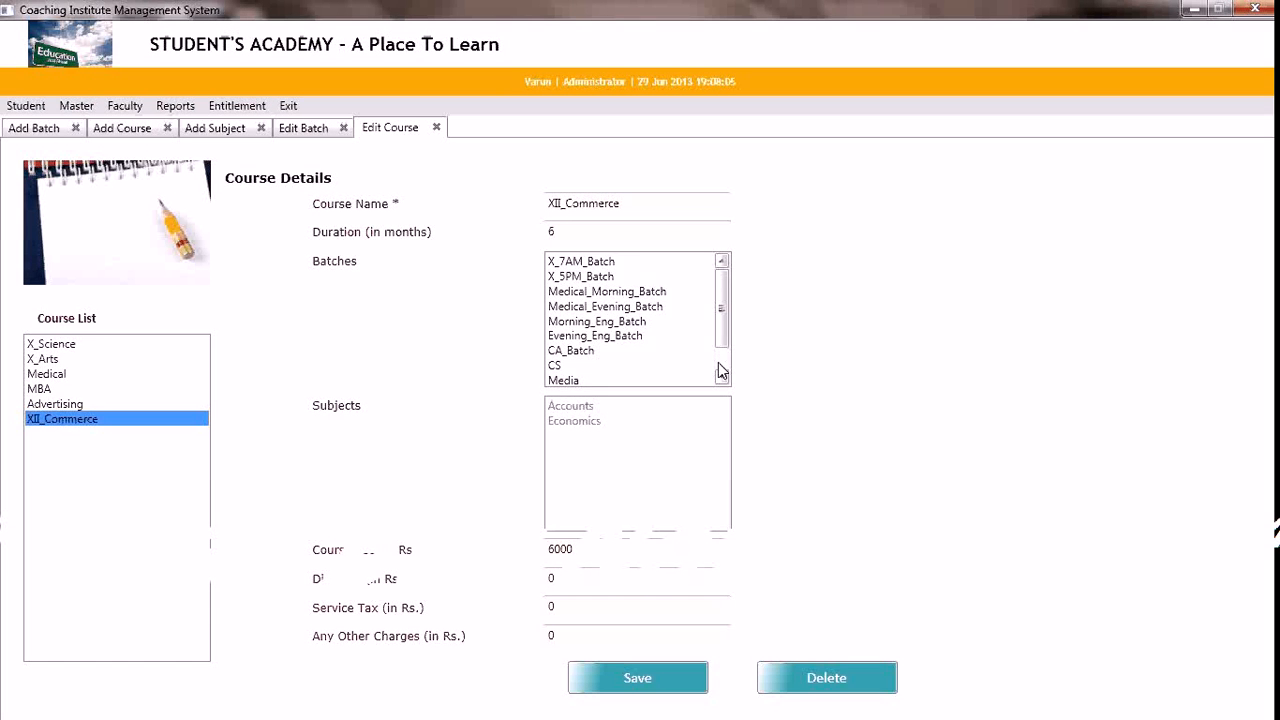
{"action": "scroll", "coordinate": [719, 364], "scroll_direction": "down", "scroll_amount": 1}
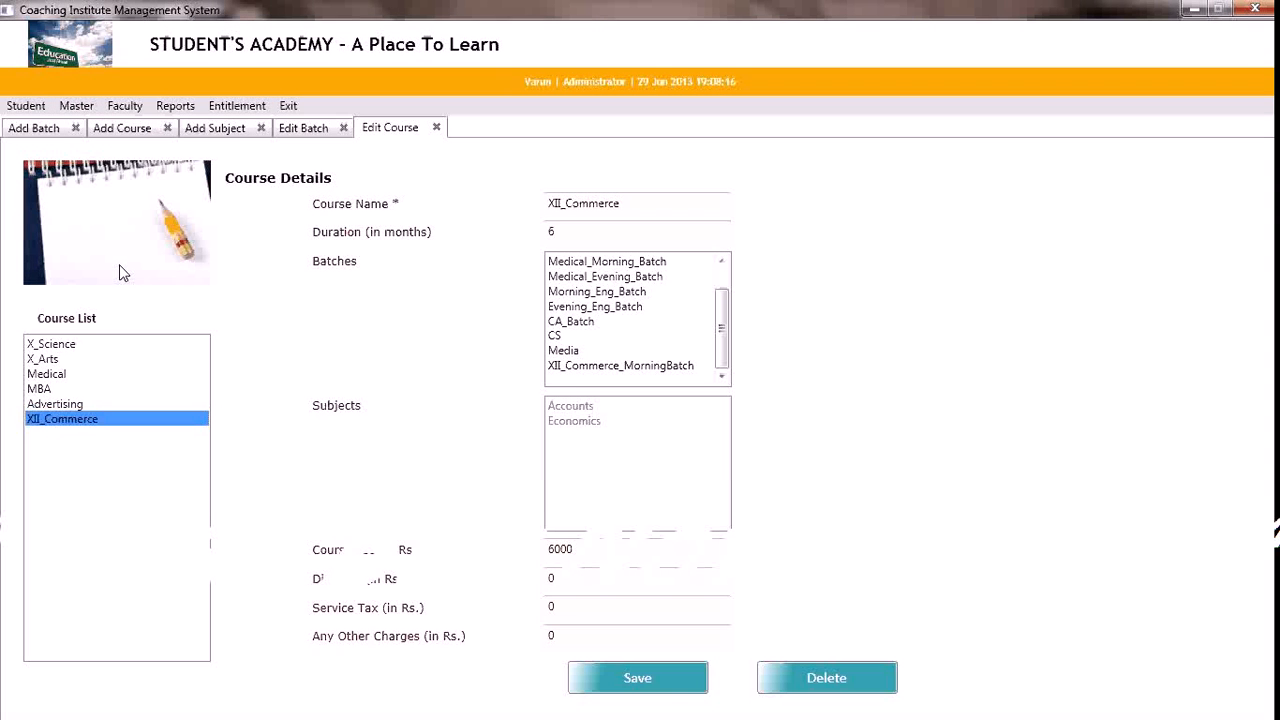
Open the existing subject records and review the details of Accounts and Economics
{"action": "left_click", "coordinate": [77, 108]}
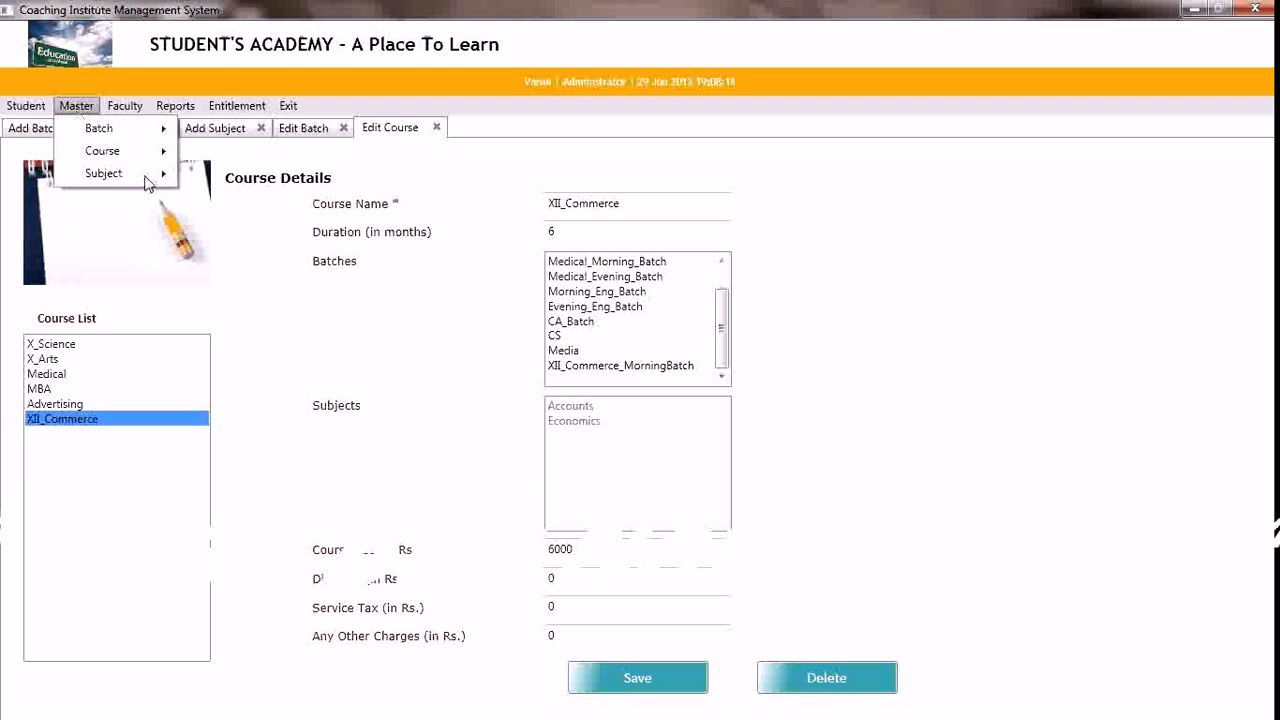
{"action": "mouse_move", "coordinate": [150, 178]}
{"action": "left_click", "coordinate": [208, 196]}
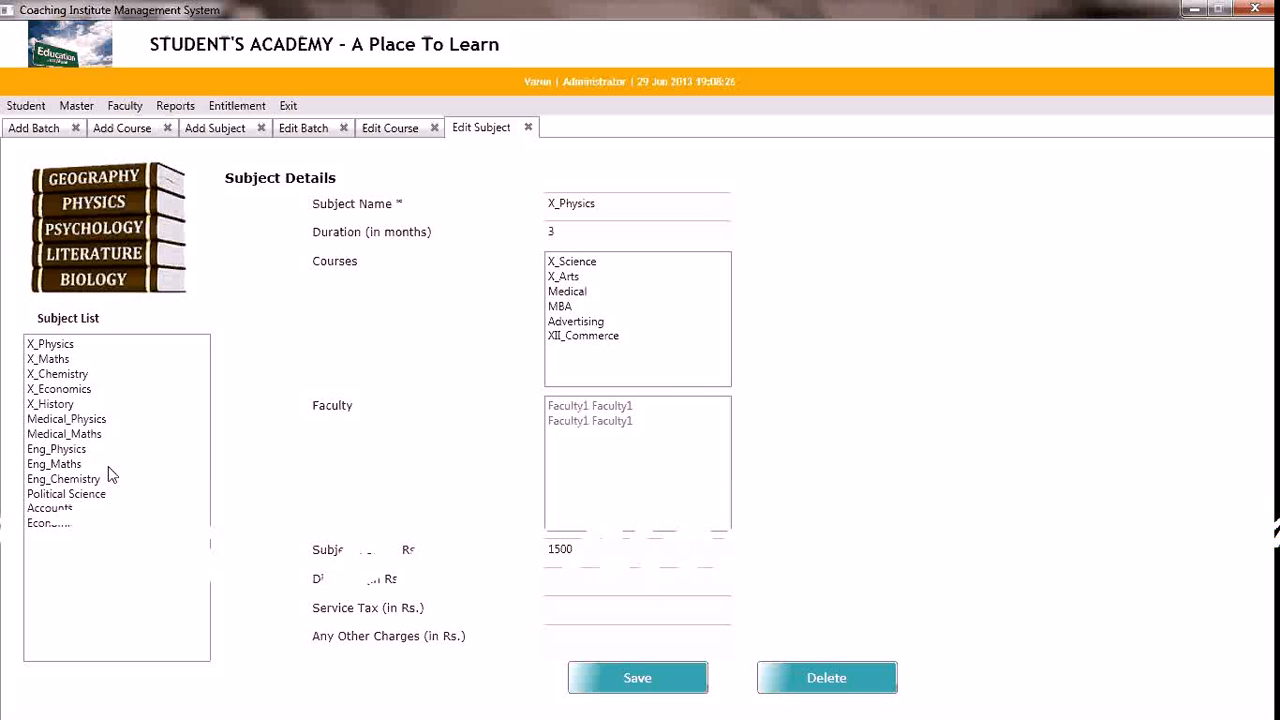
{"action": "left_click", "coordinate": [55, 509]}
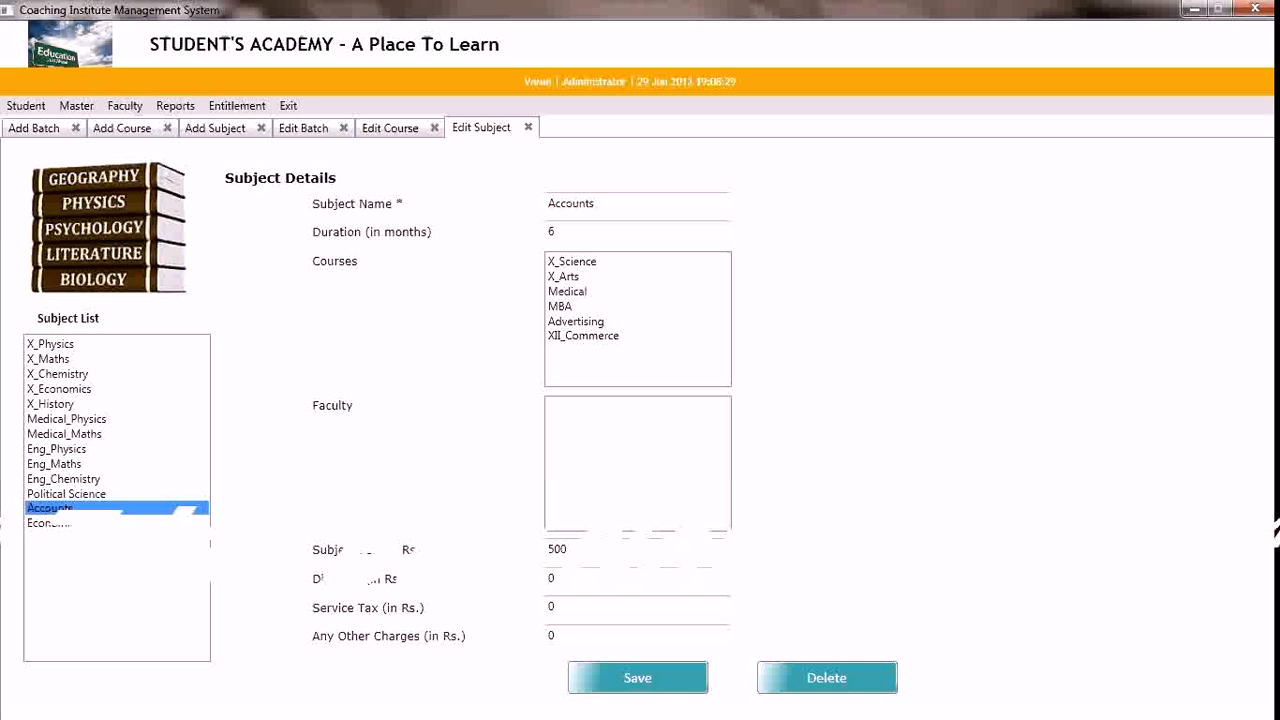
{"action": "left_click", "coordinate": [65, 523]}
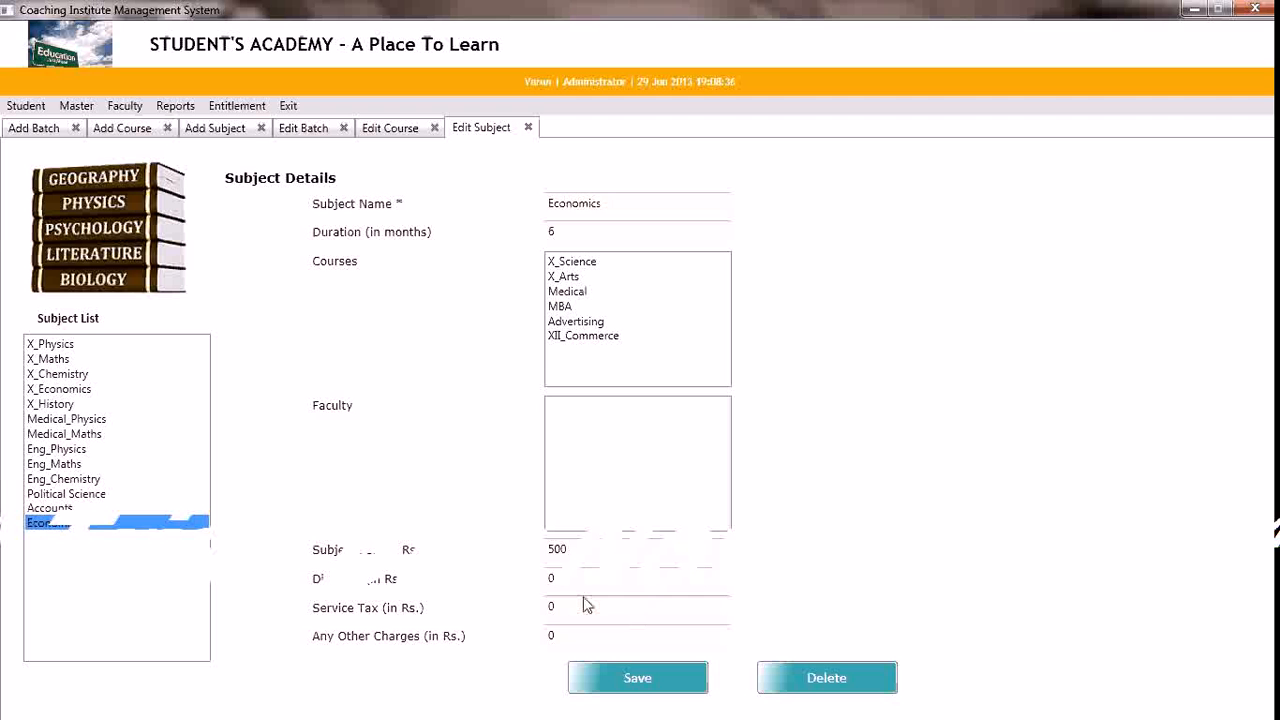
Start a new faculty record and enter the faculty member's first and last name
{"action": "left_click", "coordinate": [130, 106]}
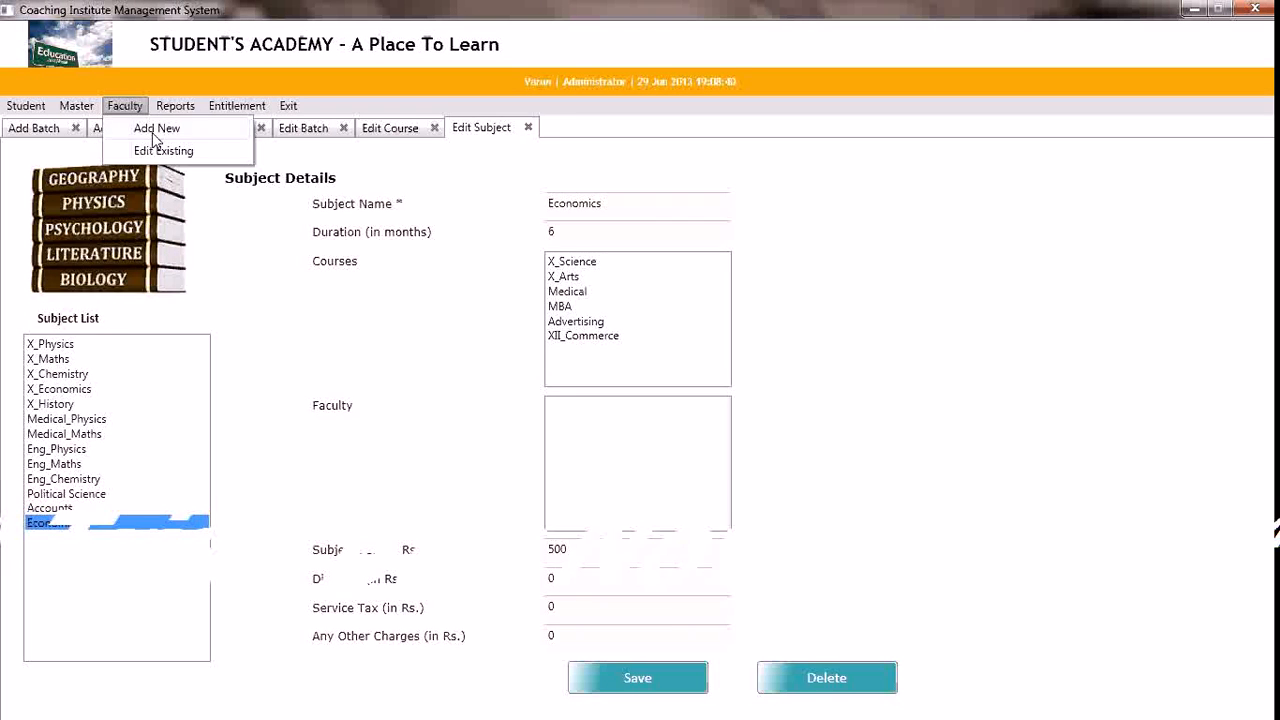
{"action": "left_click", "coordinate": [156, 128]}
{"action": "left_click", "coordinate": [152, 131]}
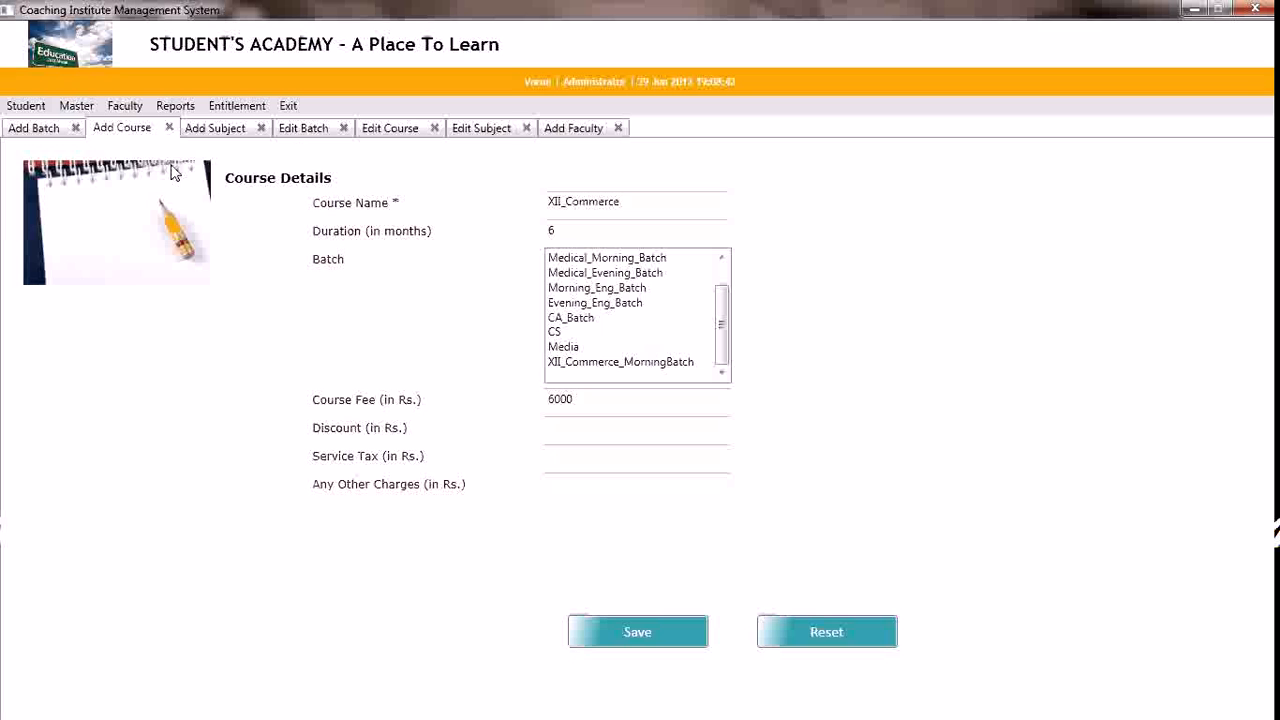
{"action": "left_click", "coordinate": [566, 128]}
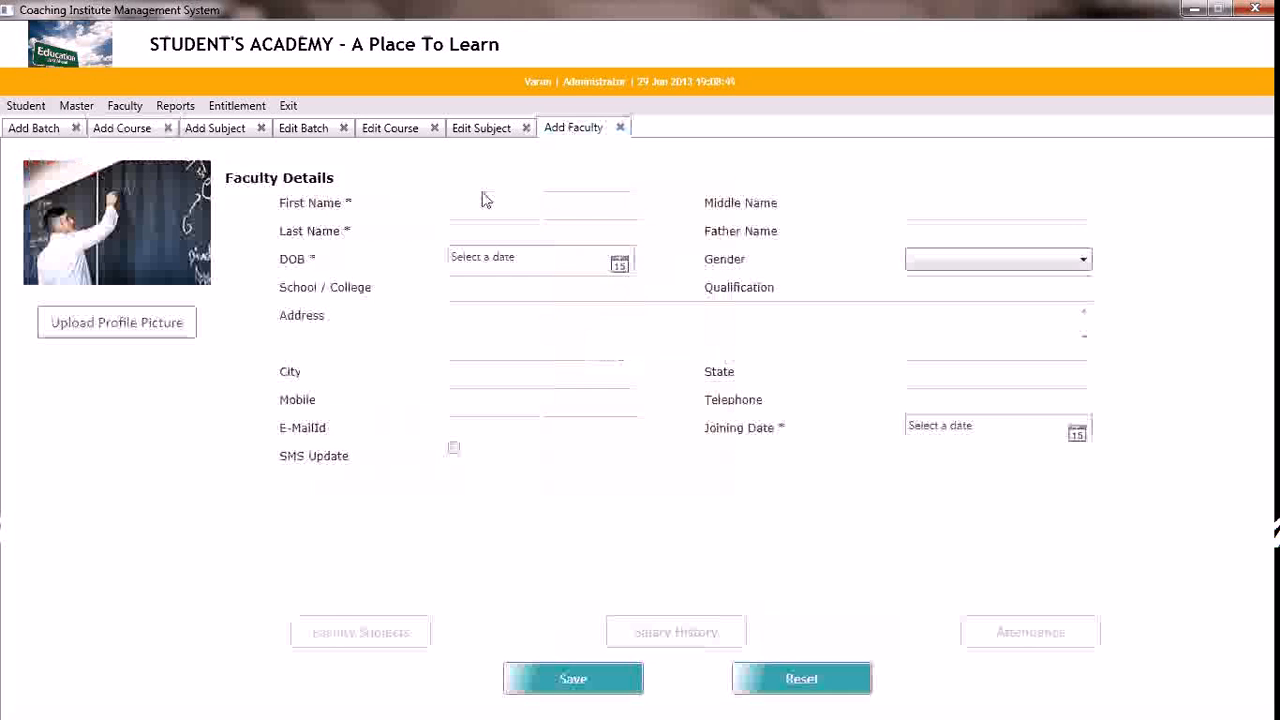
{"action": "left_click", "coordinate": [484, 205]}
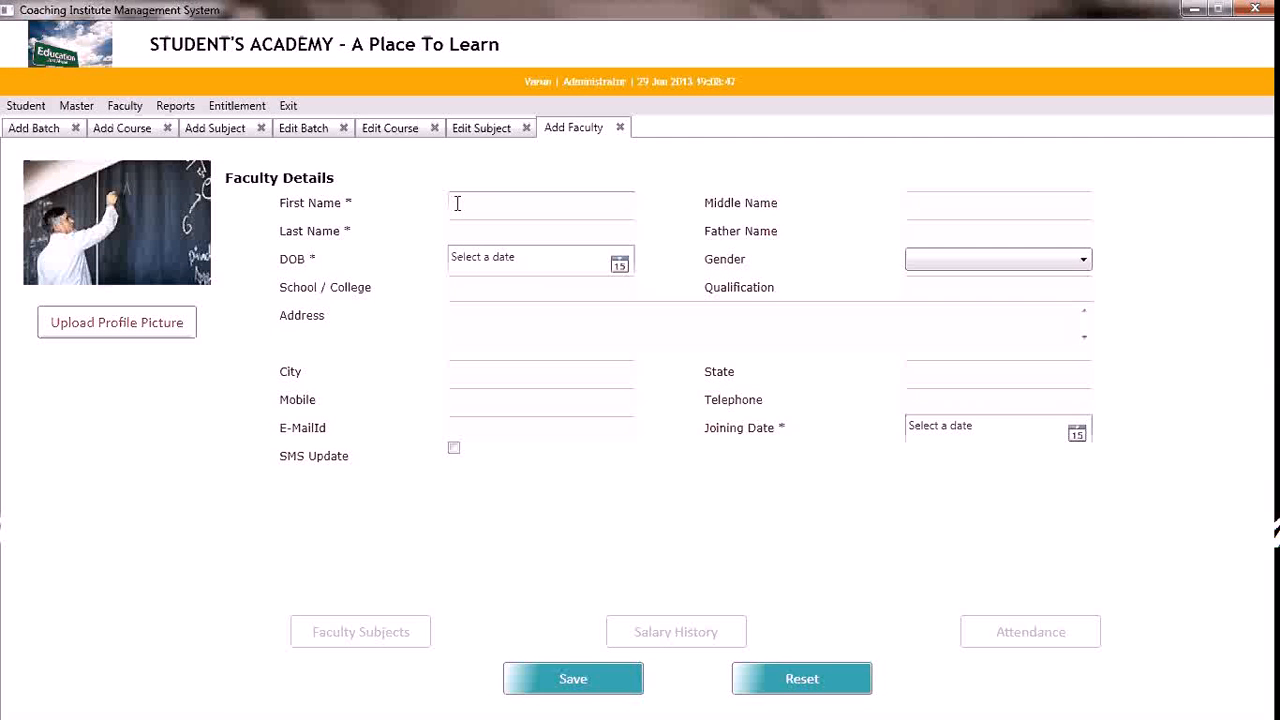
{"action": "key", "text": "Tab"}
{"action": "key", "text": "Tab"}
Enter the faculty member's date of birth and set the gender to Female
{"action": "left_click", "coordinate": [621, 268]}
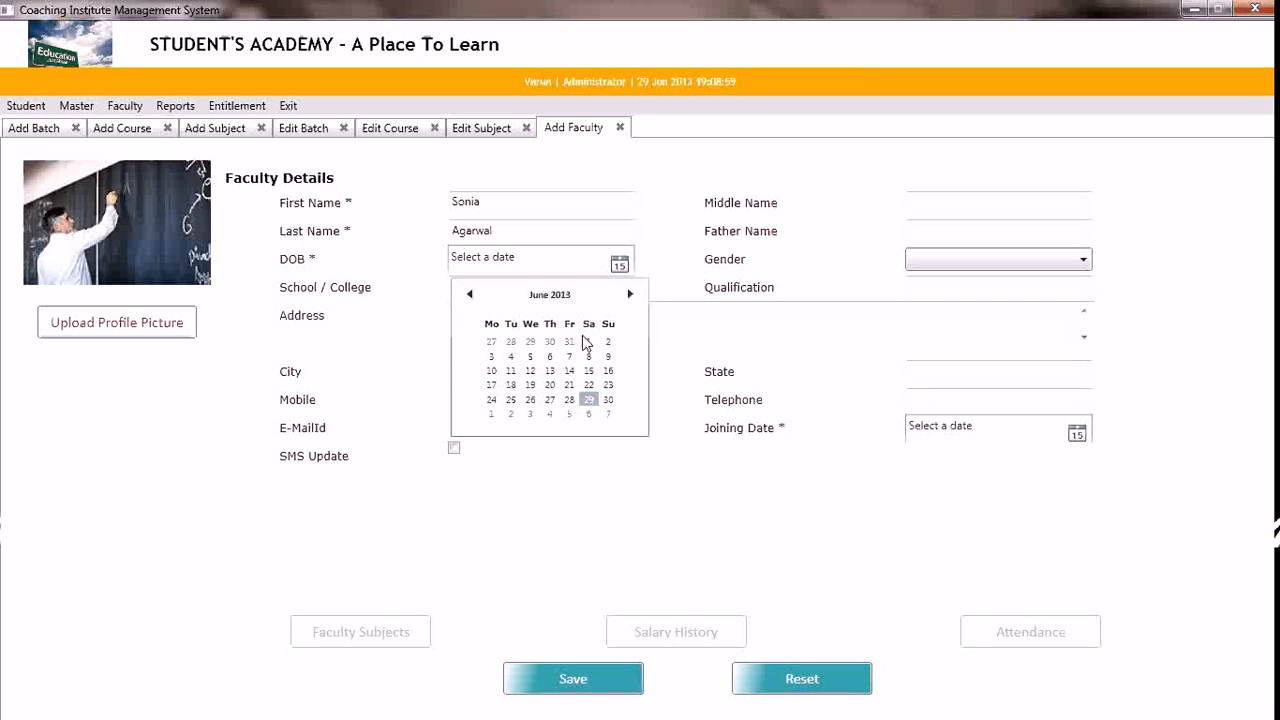
{"action": "left_click", "coordinate": [467, 296]}
{"action": "left_click", "coordinate": [467, 296]}
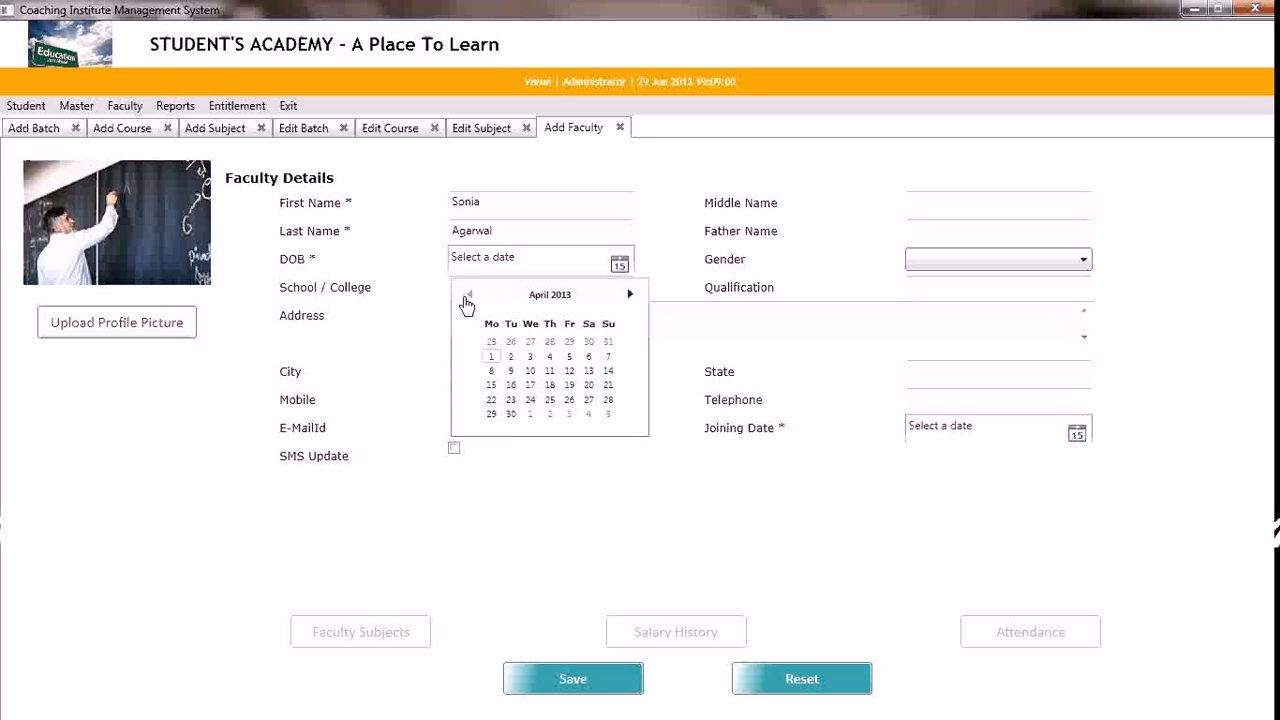
{"action": "left_click", "coordinate": [467, 298]}
{"action": "left_click", "coordinate": [467, 298]}
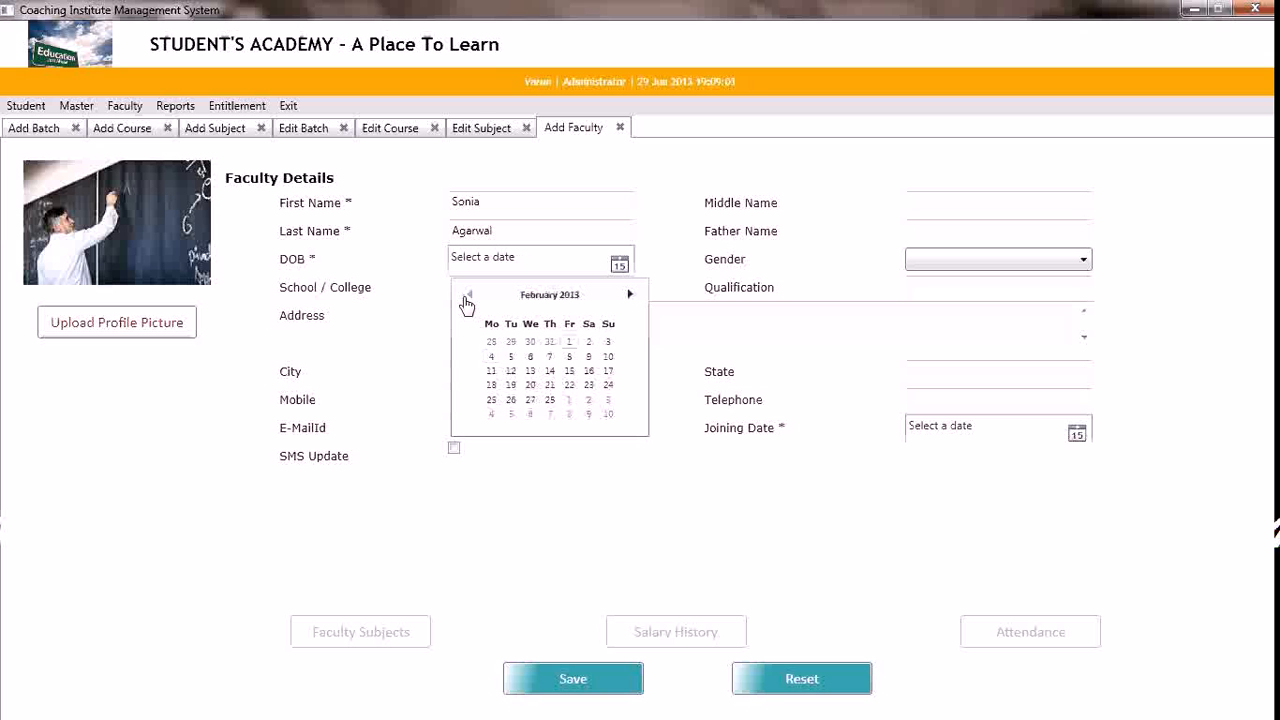
{"action": "left_click", "coordinate": [567, 342]}
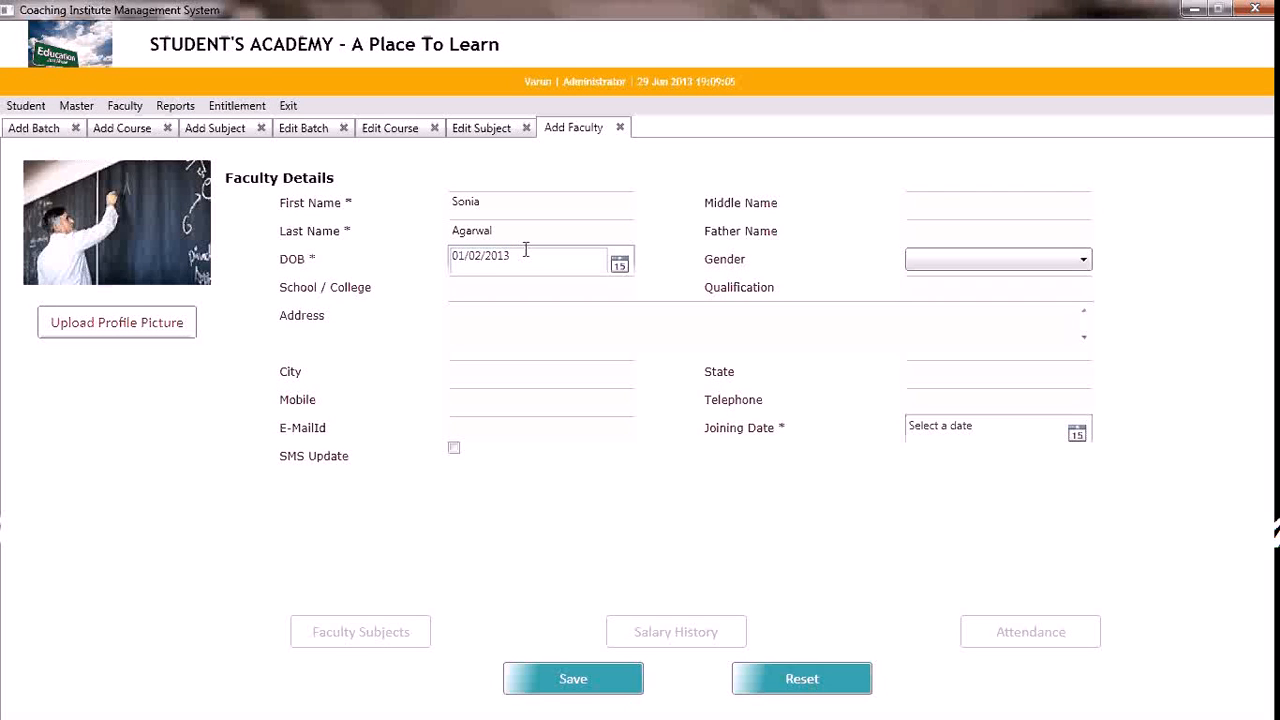
{"action": "key", "text": "BackSpace"}
{"action": "key", "text": "BackSpace"}
{"action": "key", "text": "BackSpace"}
{"action": "key", "text": "BackSpace"}
{"action": "type", "text": "1980"}
{"action": "key", "text": "Tab"}
{"action": "key", "text": "Tab"}
{"action": "left_click", "coordinate": [946, 266]}
{"action": "left_click", "coordinate": [924, 294]}
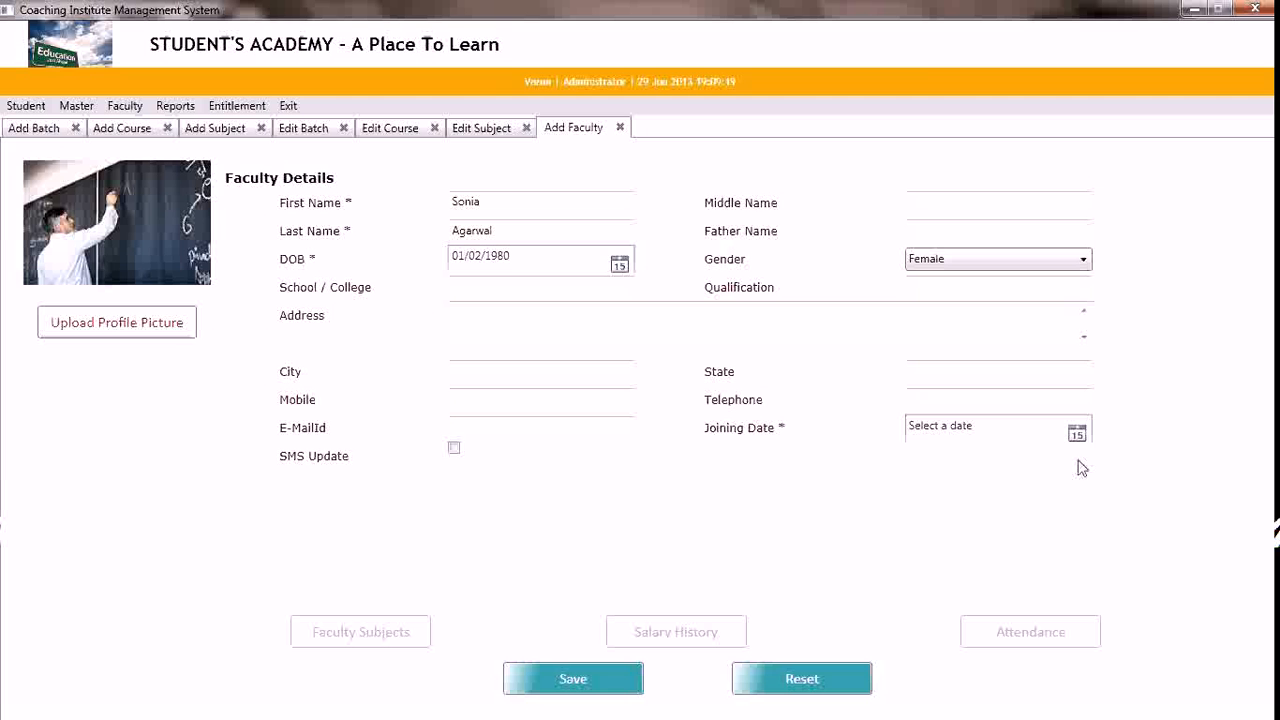
Fill in the faculty member's city as Mumbai, state as Maharashtra, and the mobile number
{"action": "left_click", "coordinate": [549, 371]}
{"action": "type", "text": "Mumbai"}
{"action": "key", "text": "Tab"}
{"action": "type", "text": "Ma"}
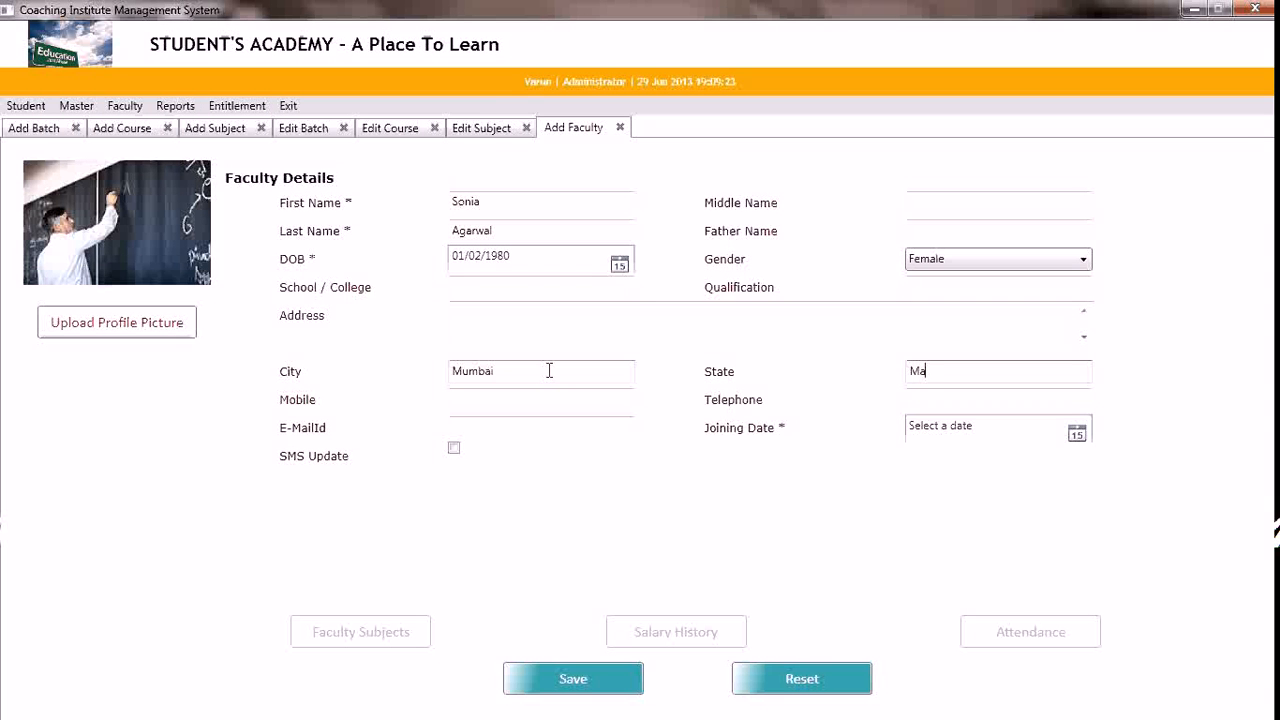
{"action": "type", "text": "harashtra"}
{"action": "key", "text": "Tab"}
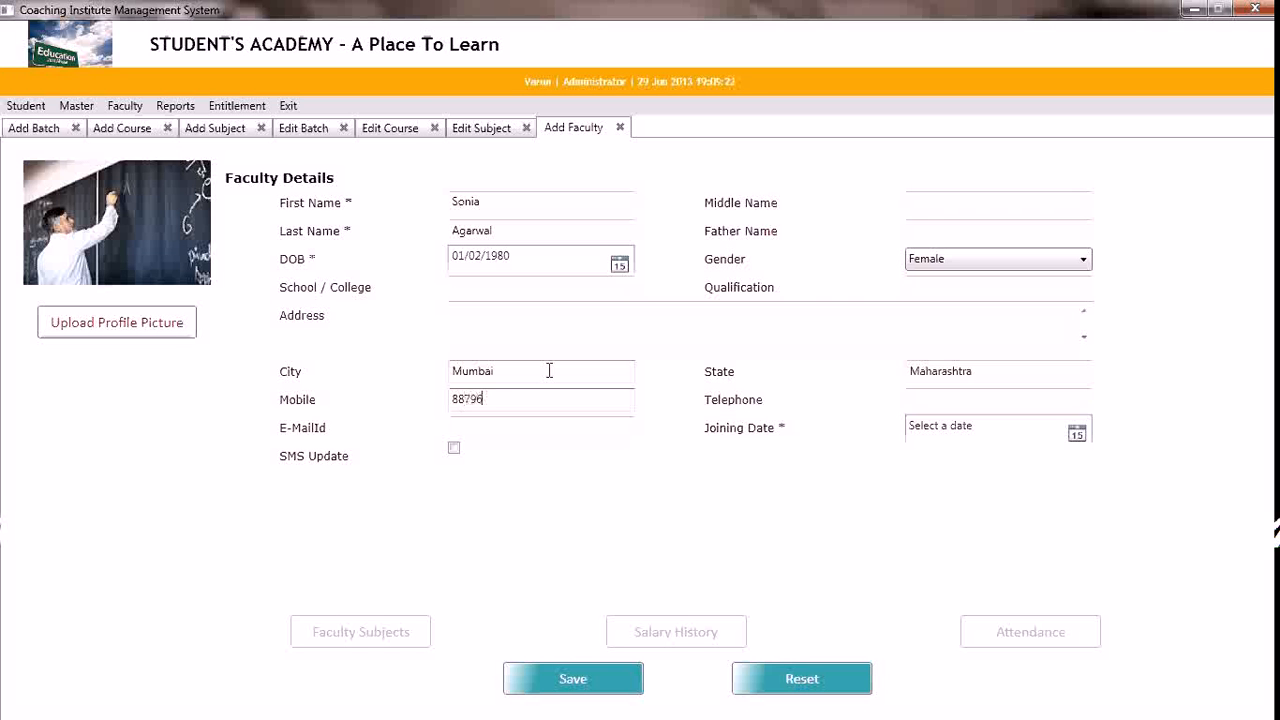
Set the faculty member's joining date to 01/07/2013 and save the faculty record
{"action": "key", "text": "Tab"}
{"action": "key", "text": "Tab"}
{"action": "key", "text": "Tab"}
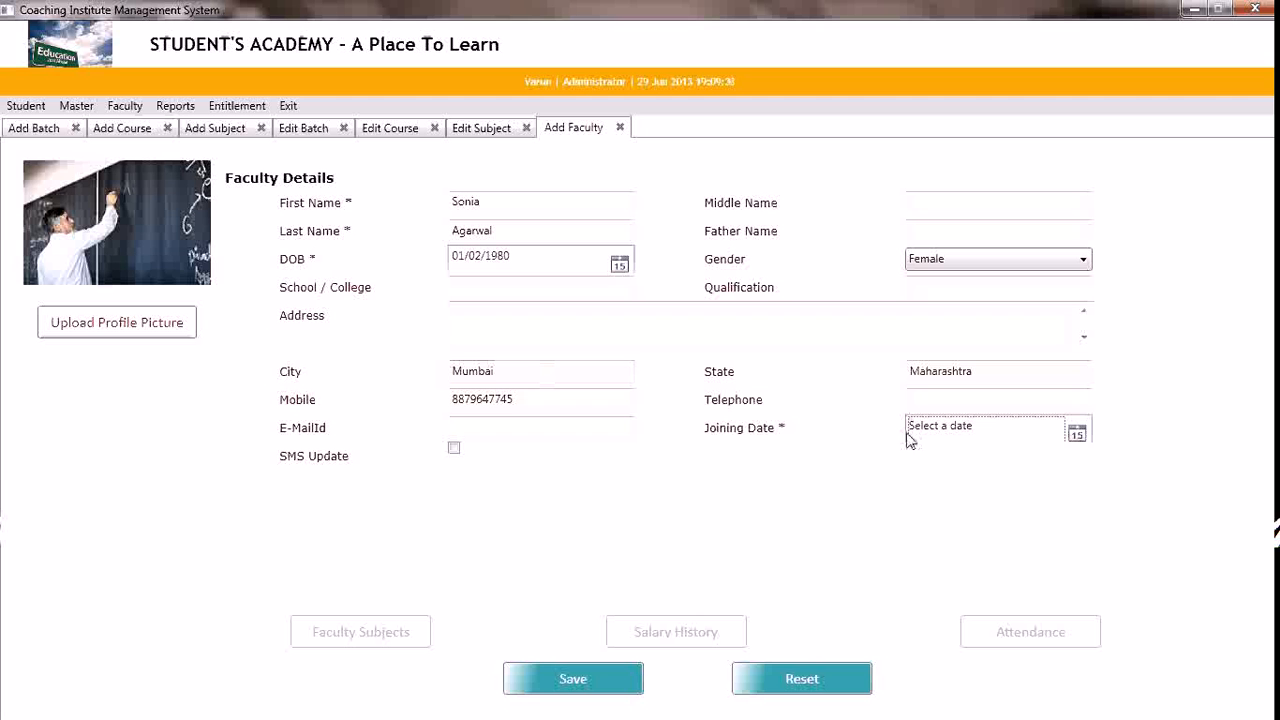
{"action": "left_click", "coordinate": [1077, 436]}
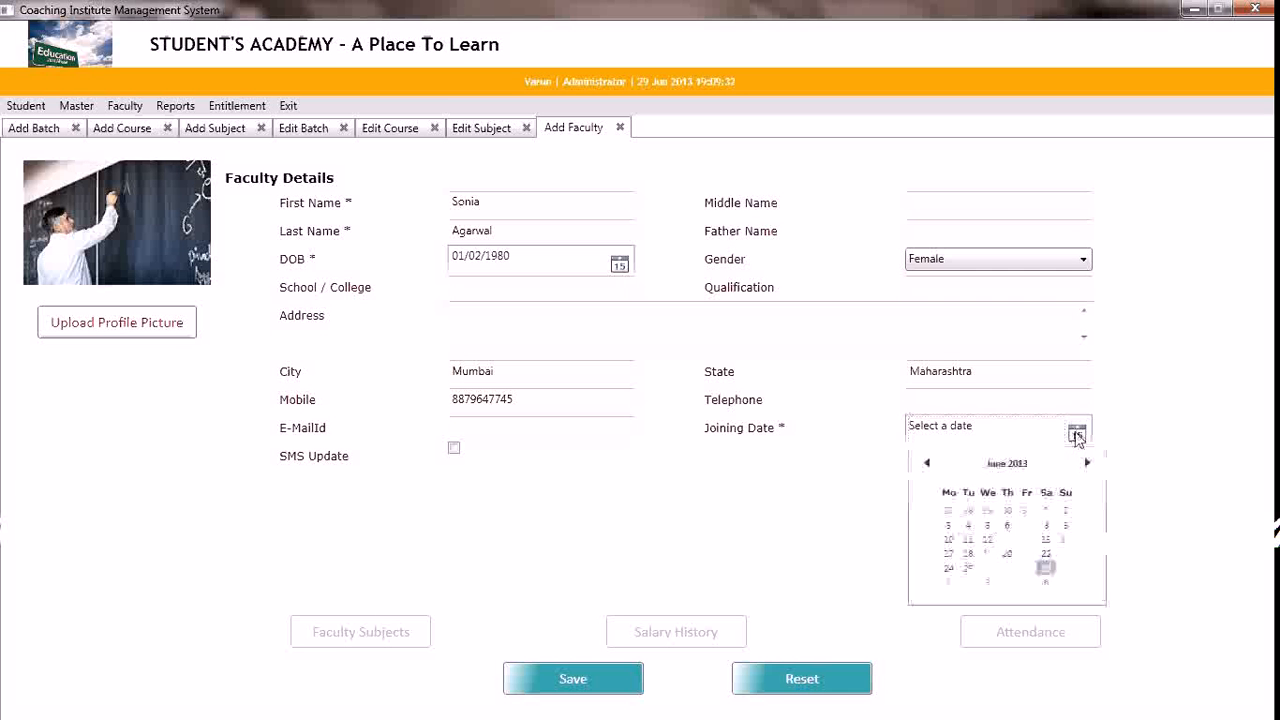
{"action": "left_click", "coordinate": [950, 584]}
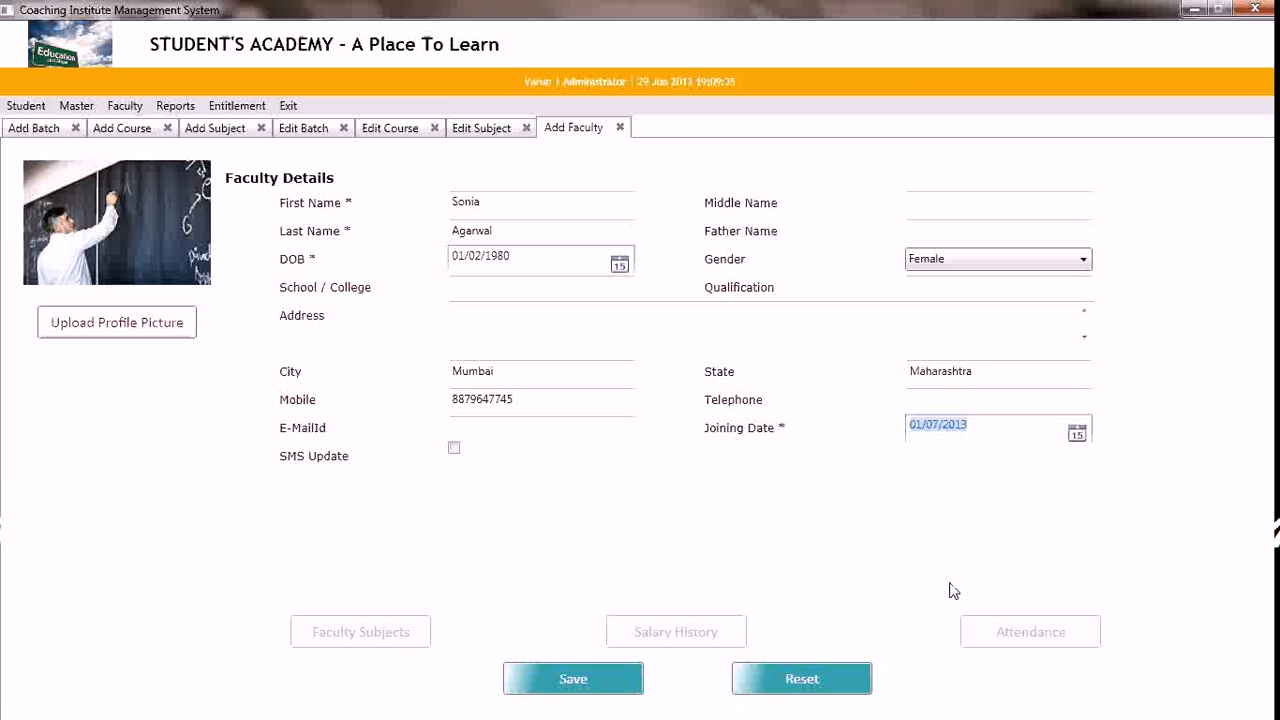
{"action": "left_click", "coordinate": [548, 686]}
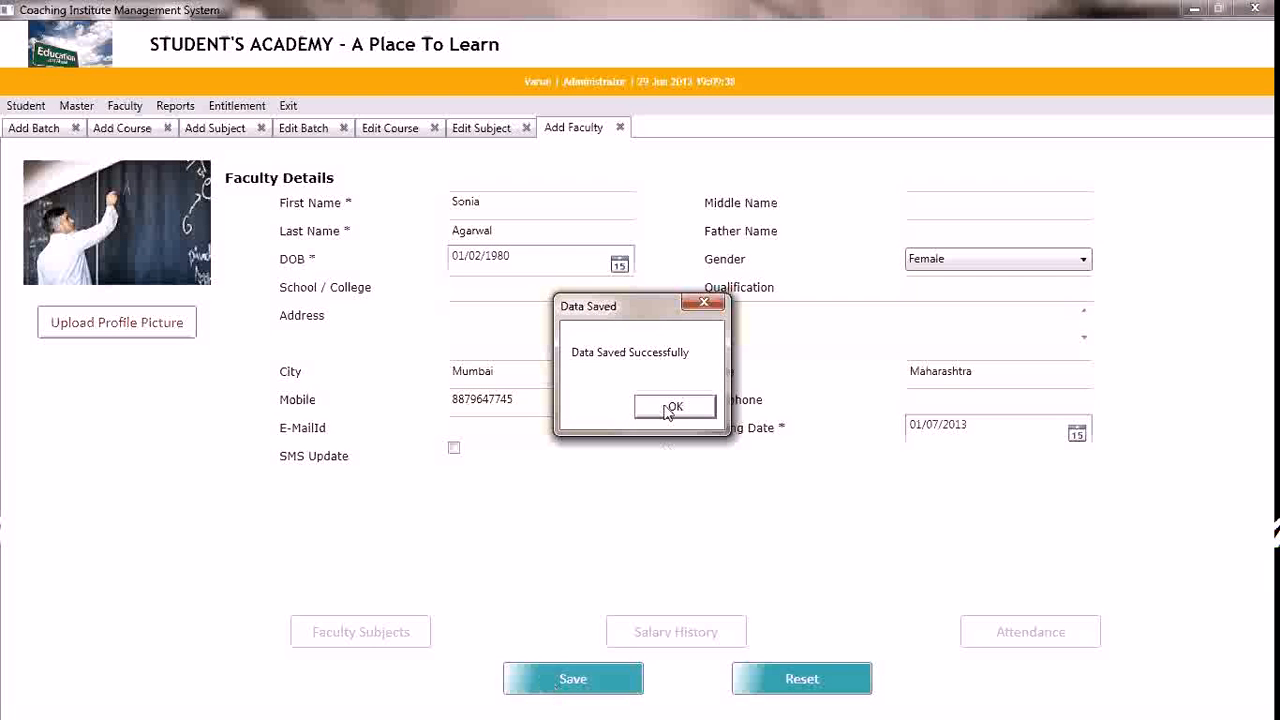
Open the saved faculty member's subject assignments and choose Accounts as the subject in the first row
{"action": "left_click", "coordinate": [671, 409]}
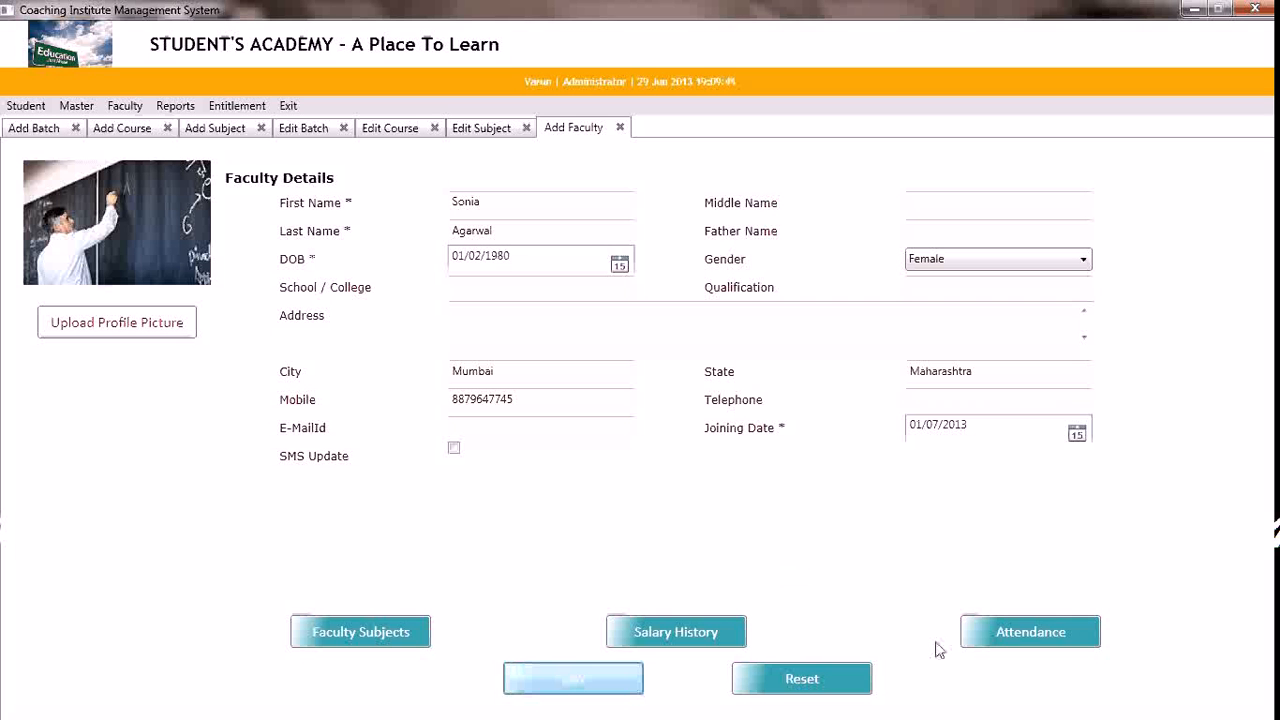
{"action": "left_click", "coordinate": [395, 632]}
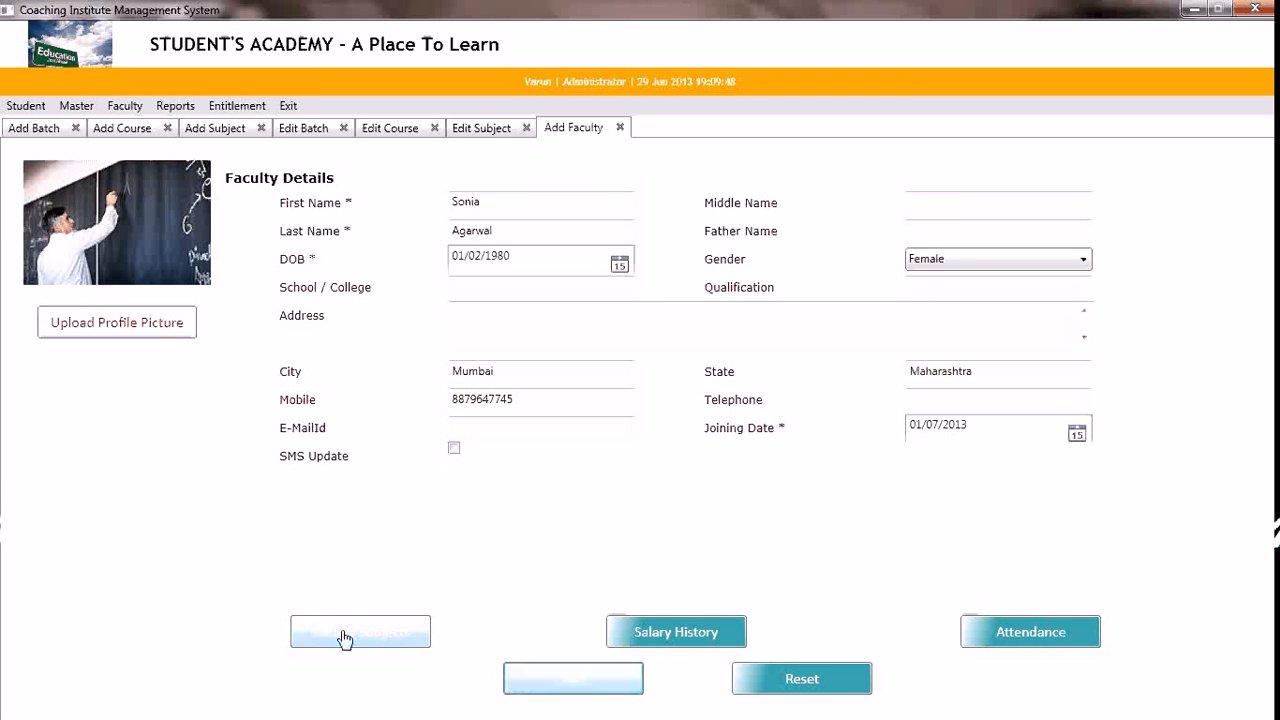
{"action": "left_click", "coordinate": [343, 640]}
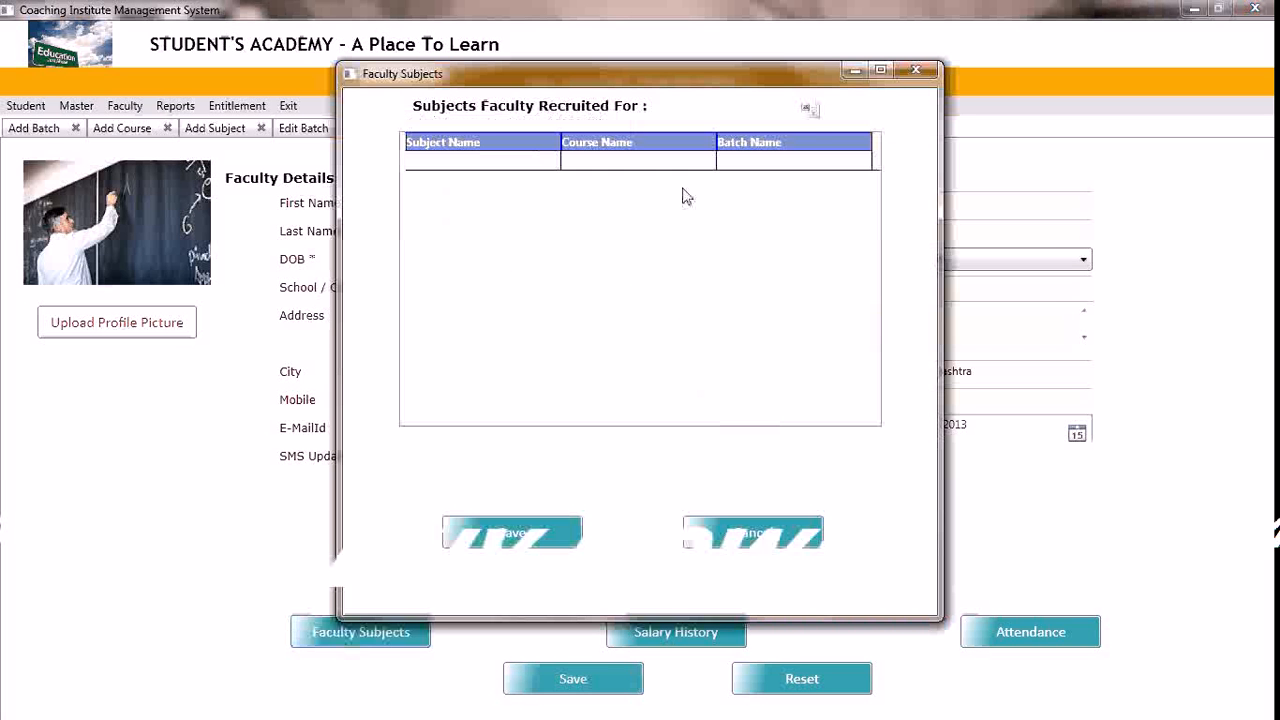
{"action": "left_click", "coordinate": [545, 168]}
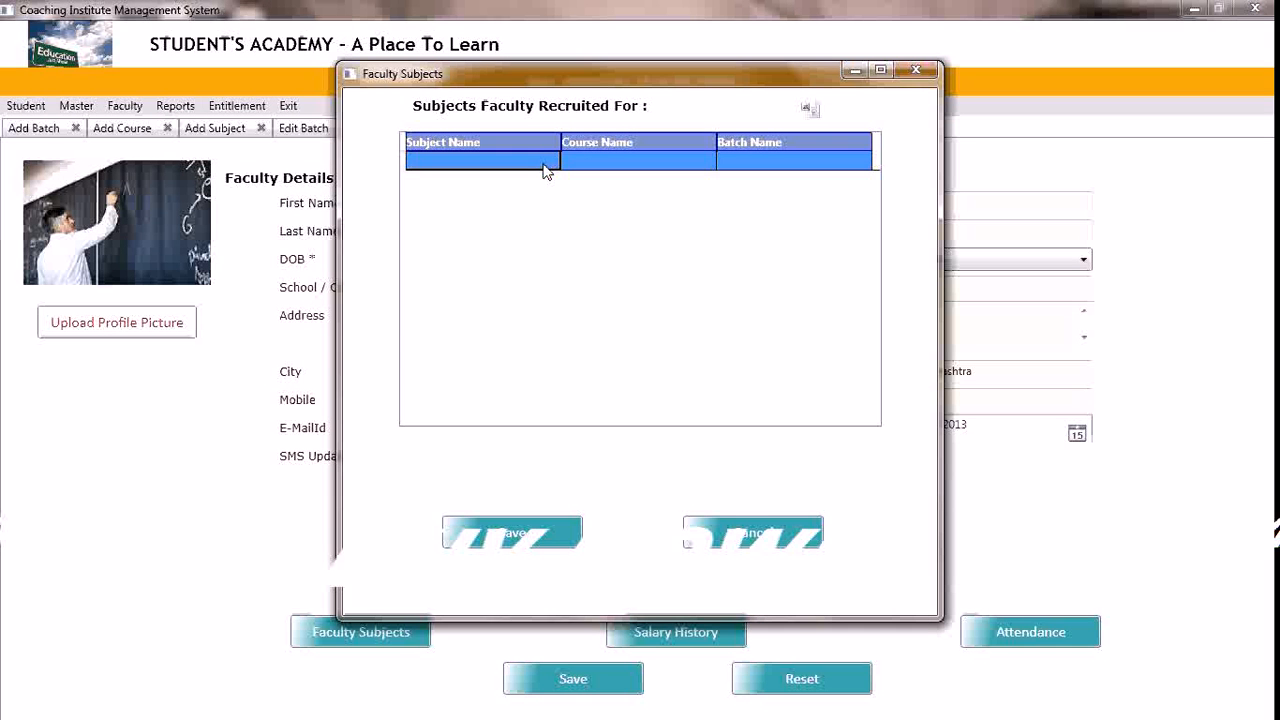
{"action": "left_click", "coordinate": [545, 168]}
{"action": "left_click", "coordinate": [546, 168]}
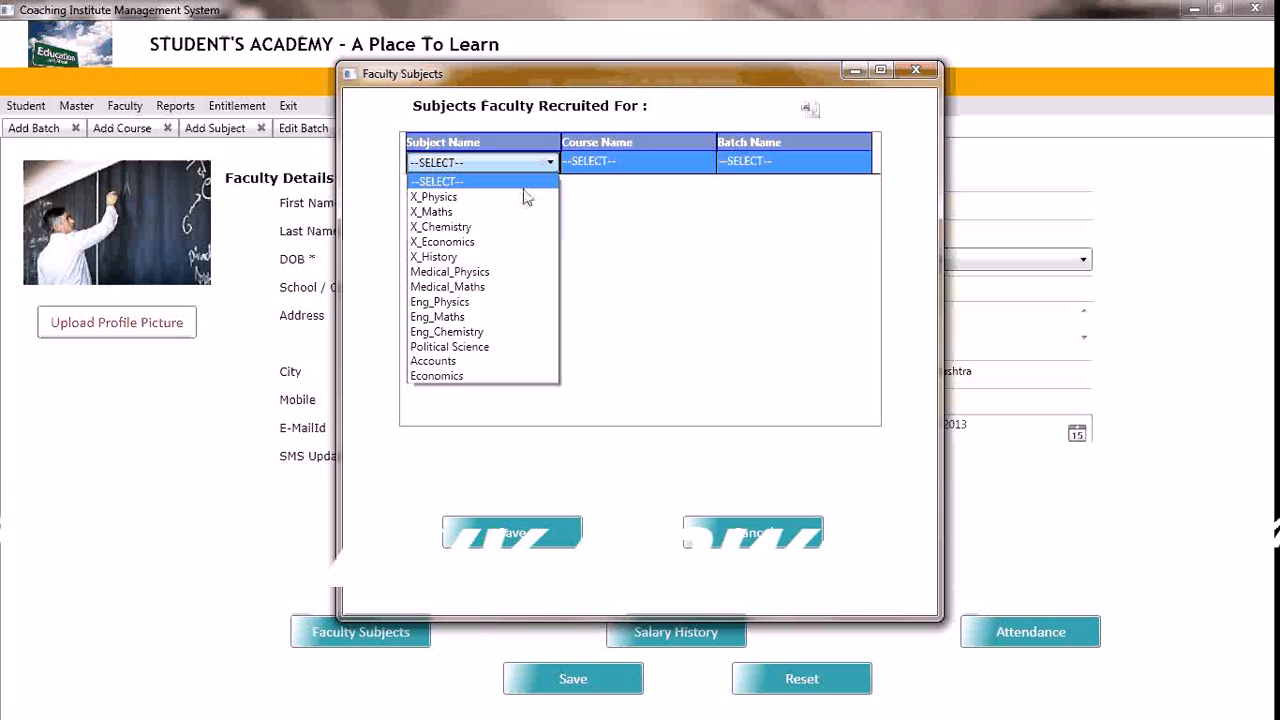
{"action": "left_click", "coordinate": [472, 364]}
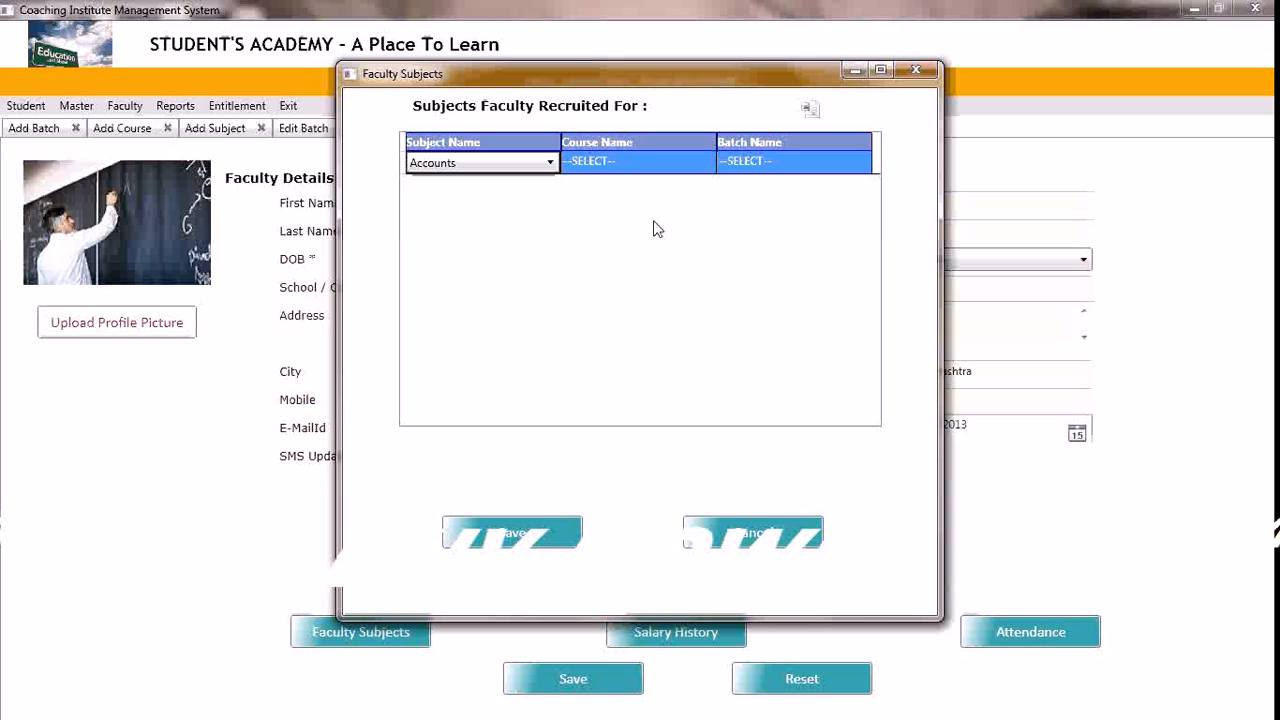
Assign the Accounts row to the XII_Commerce course and the XII_Commerce_MorningBatch batch, and save the assignment
{"action": "left_click", "coordinate": [697, 171]}
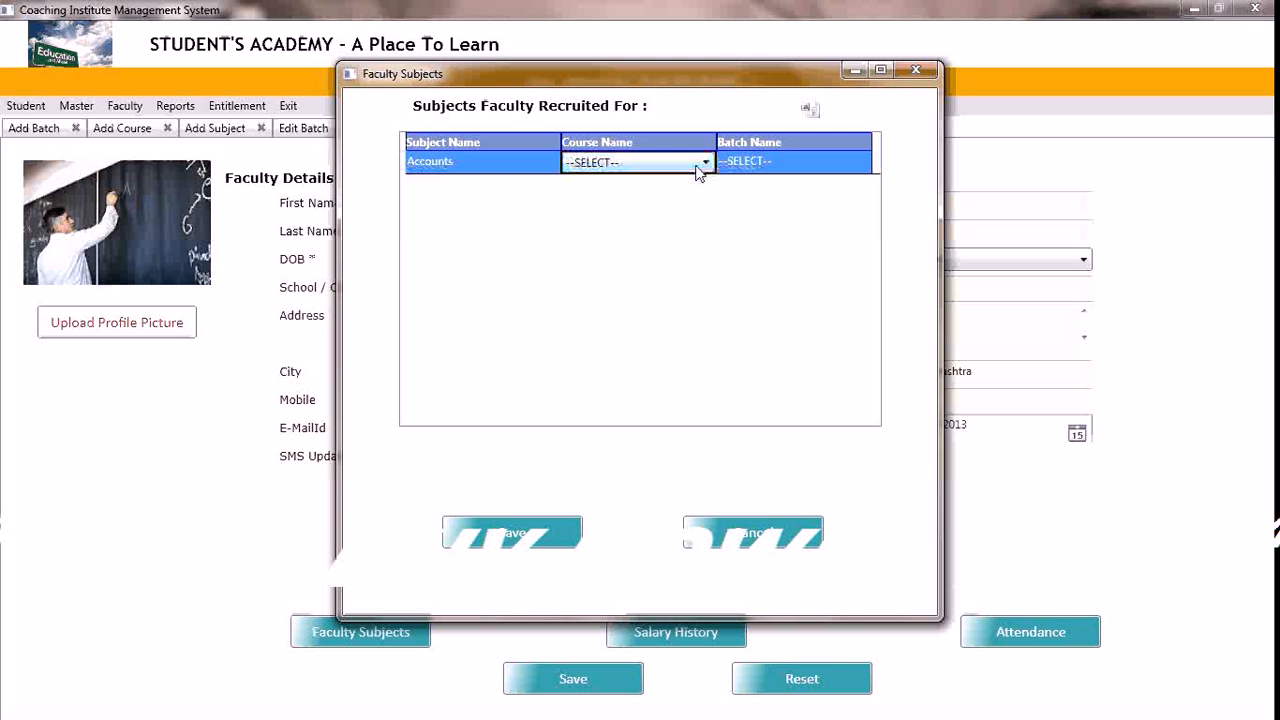
{"action": "left_click", "coordinate": [704, 163]}
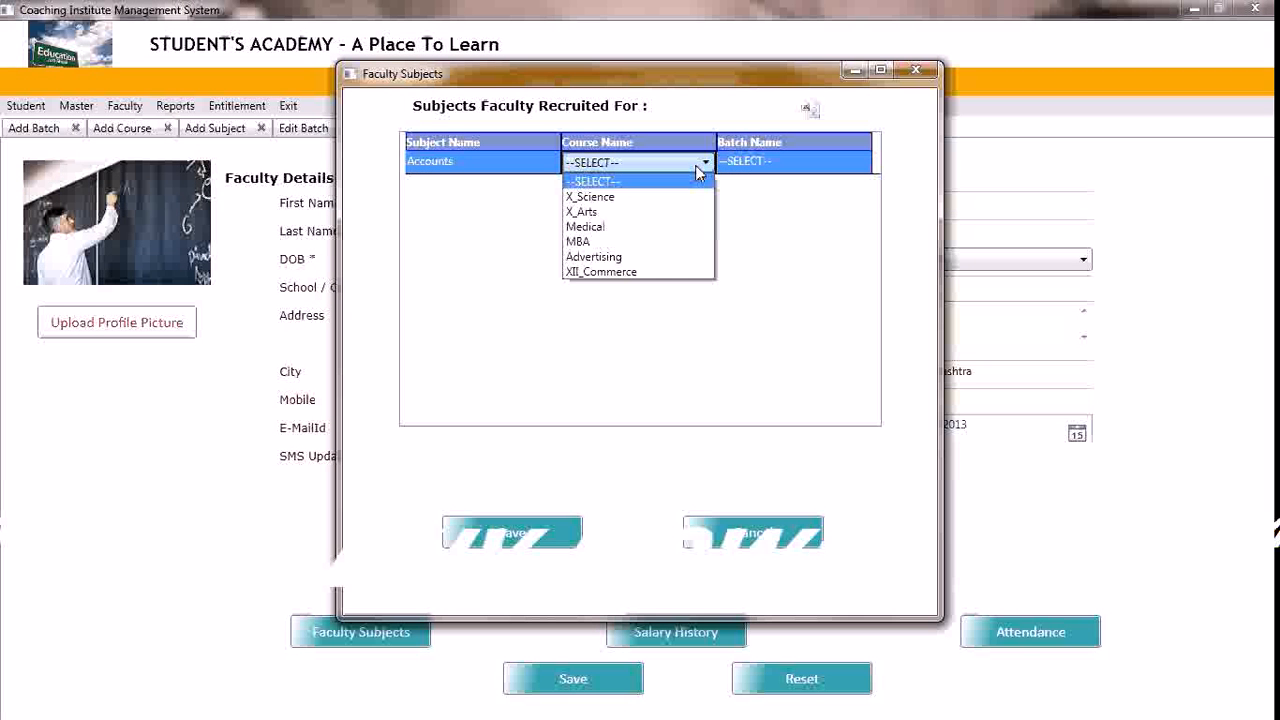
{"action": "left_click", "coordinate": [628, 272]}
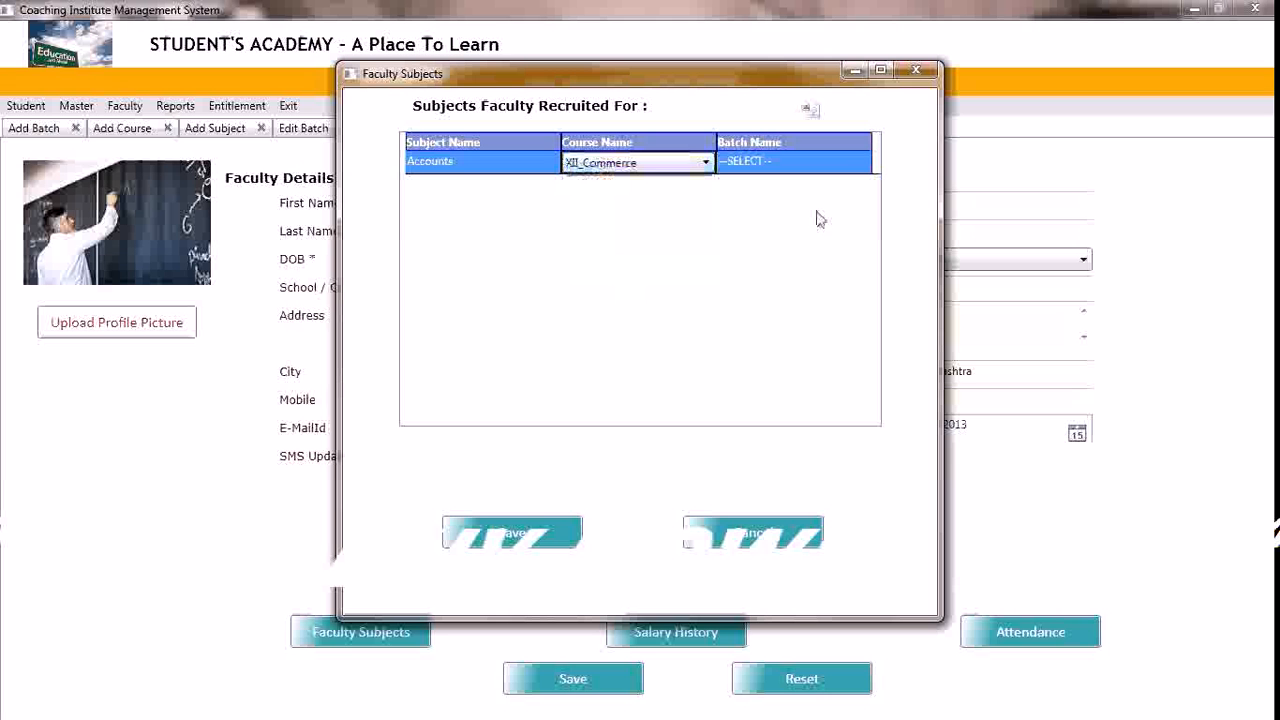
{"action": "left_click", "coordinate": [855, 167]}
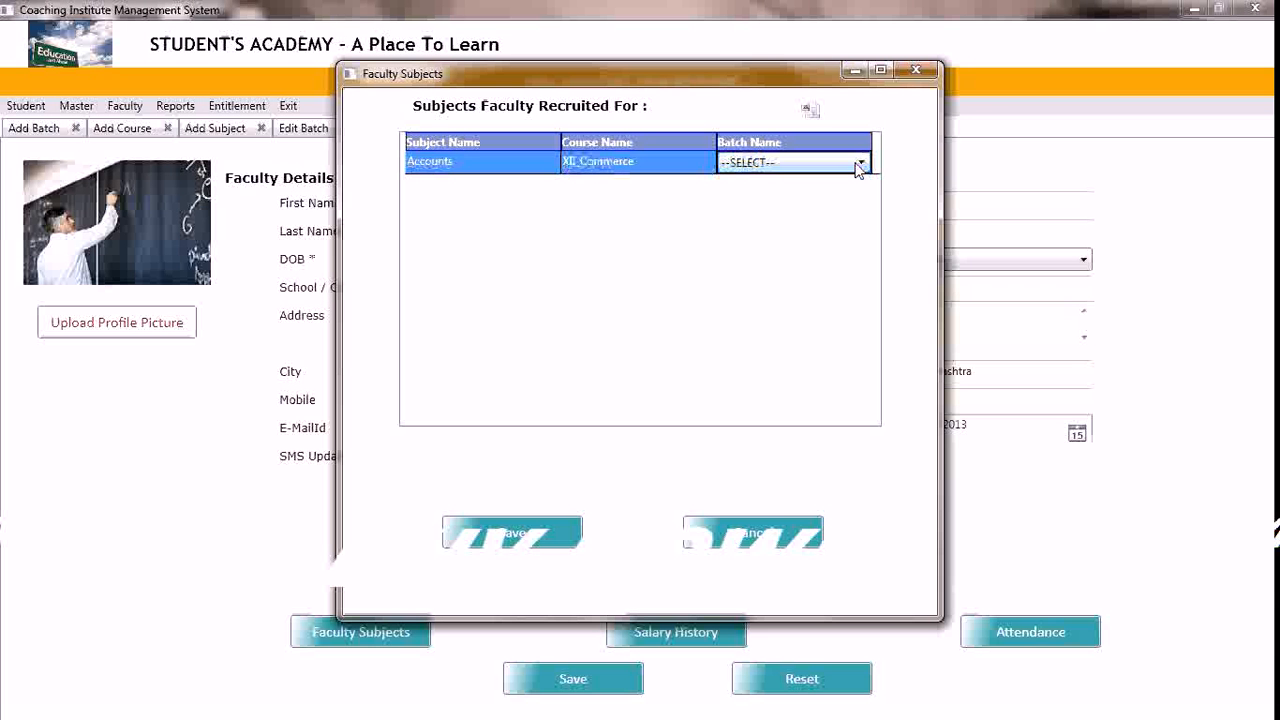
{"action": "left_click", "coordinate": [855, 167]}
{"action": "left_click", "coordinate": [800, 332]}
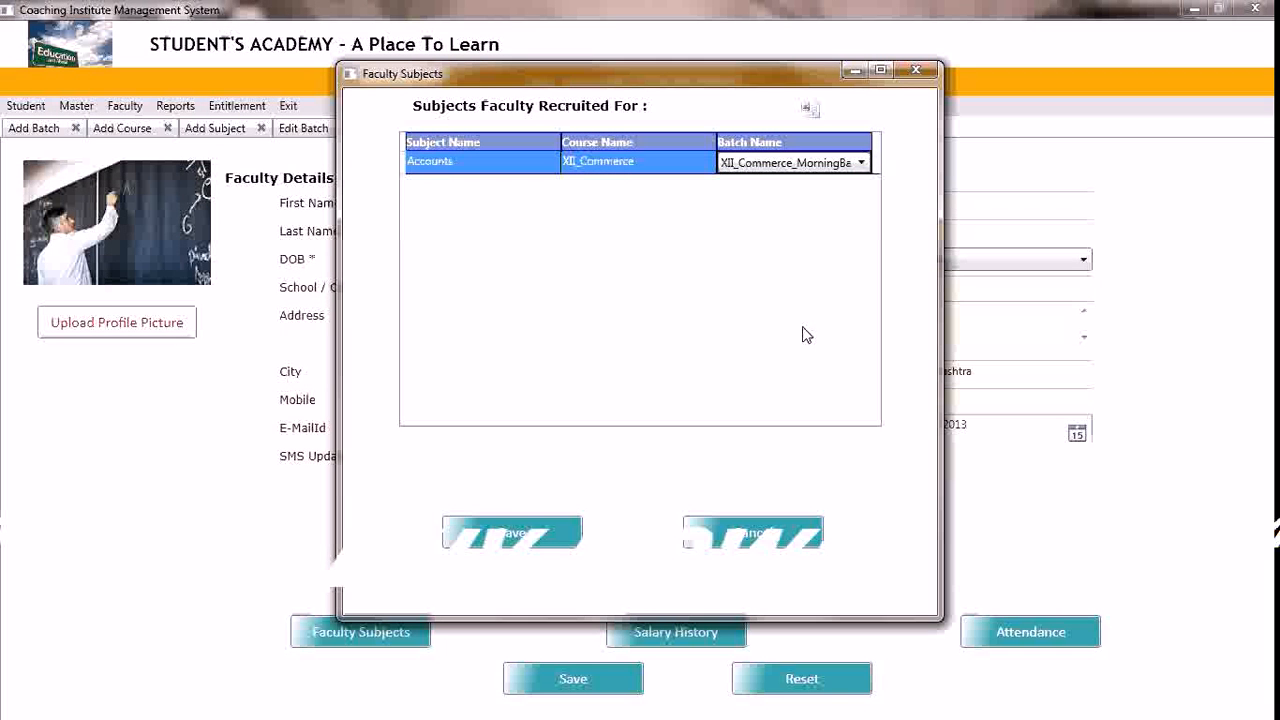
{"action": "left_click", "coordinate": [511, 532]}
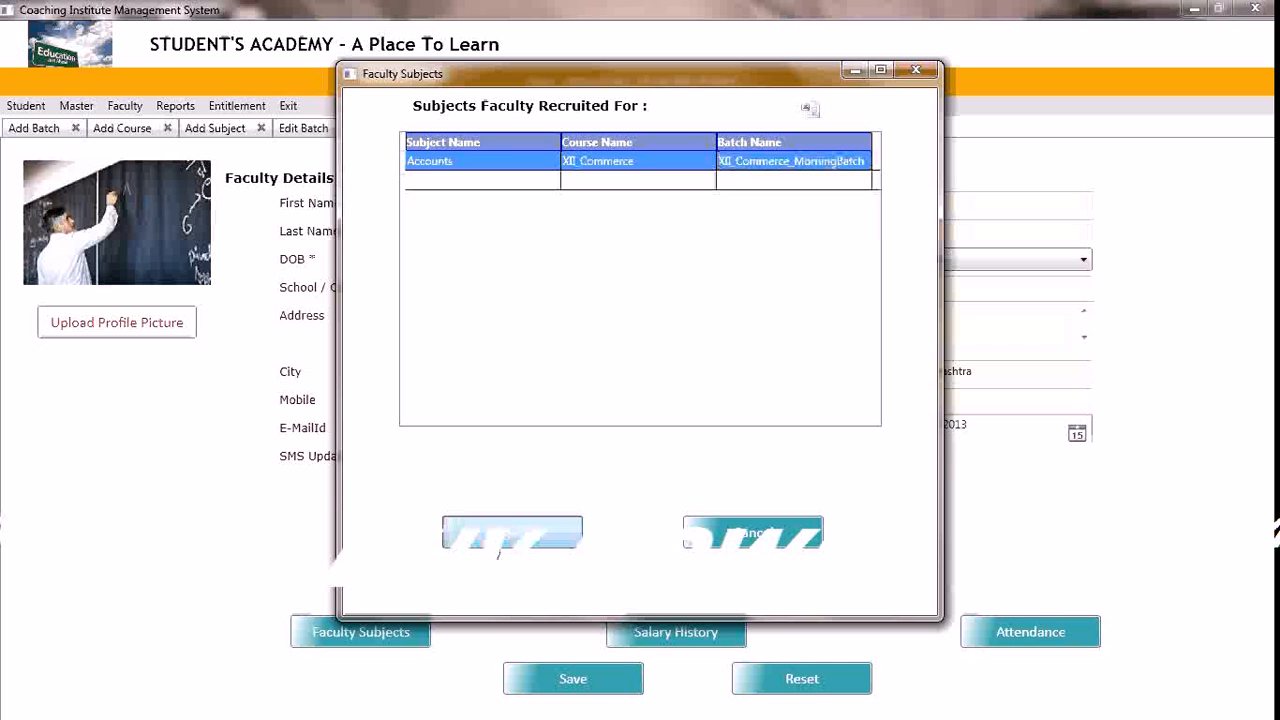
{"action": "left_click", "coordinate": [676, 406]}
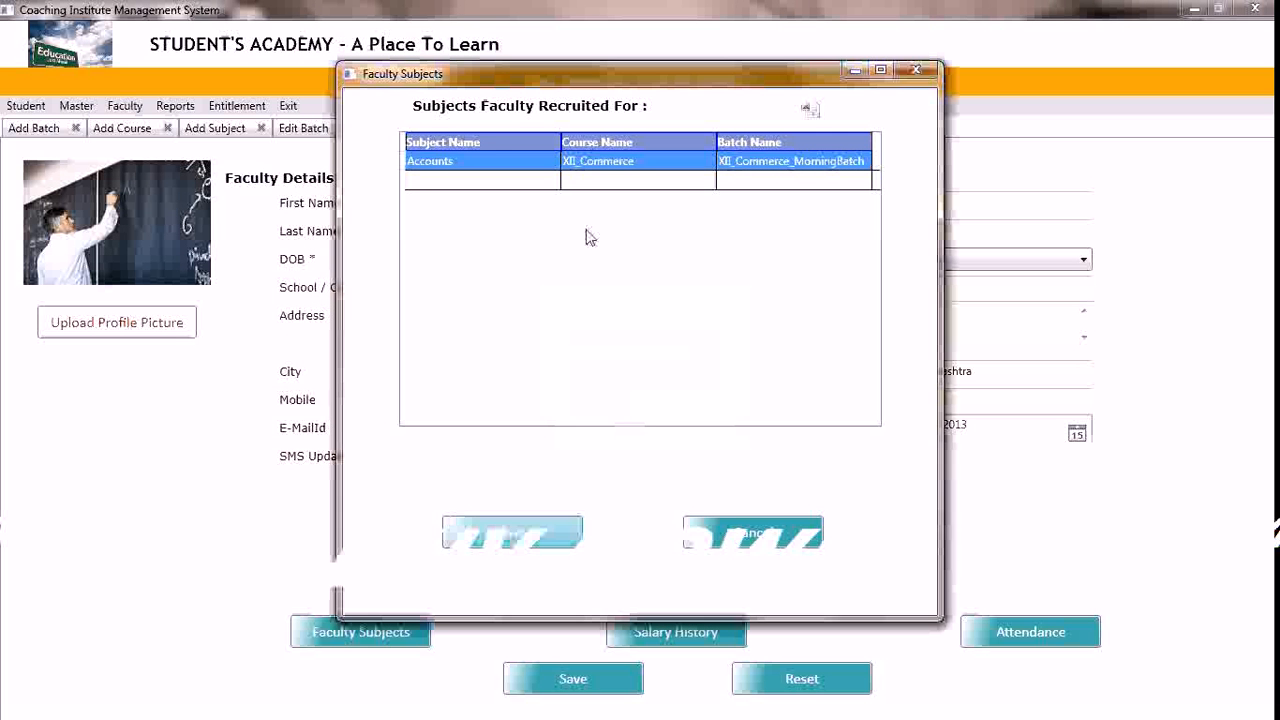
Add a second faculty subject row with Economics as the subject and XII_Commerce as the course
{"action": "left_click", "coordinate": [553, 188]}
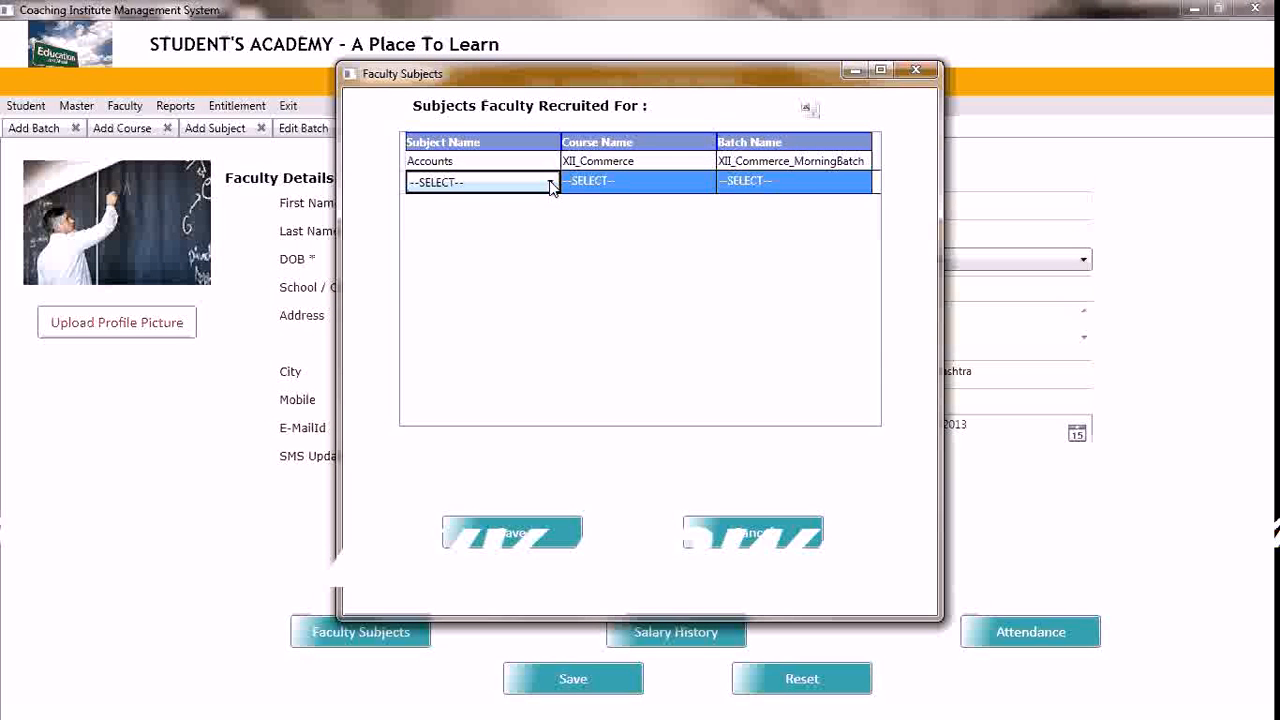
{"action": "left_click", "coordinate": [550, 184]}
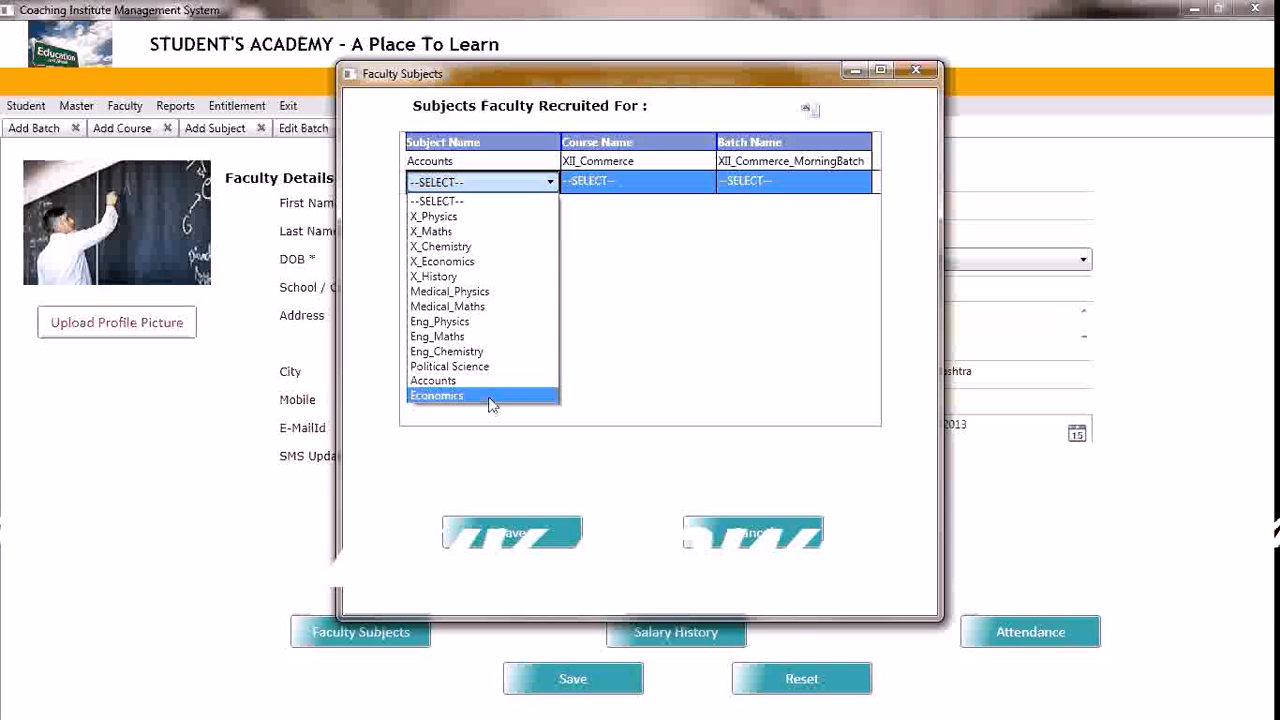
{"action": "left_click", "coordinate": [490, 398]}
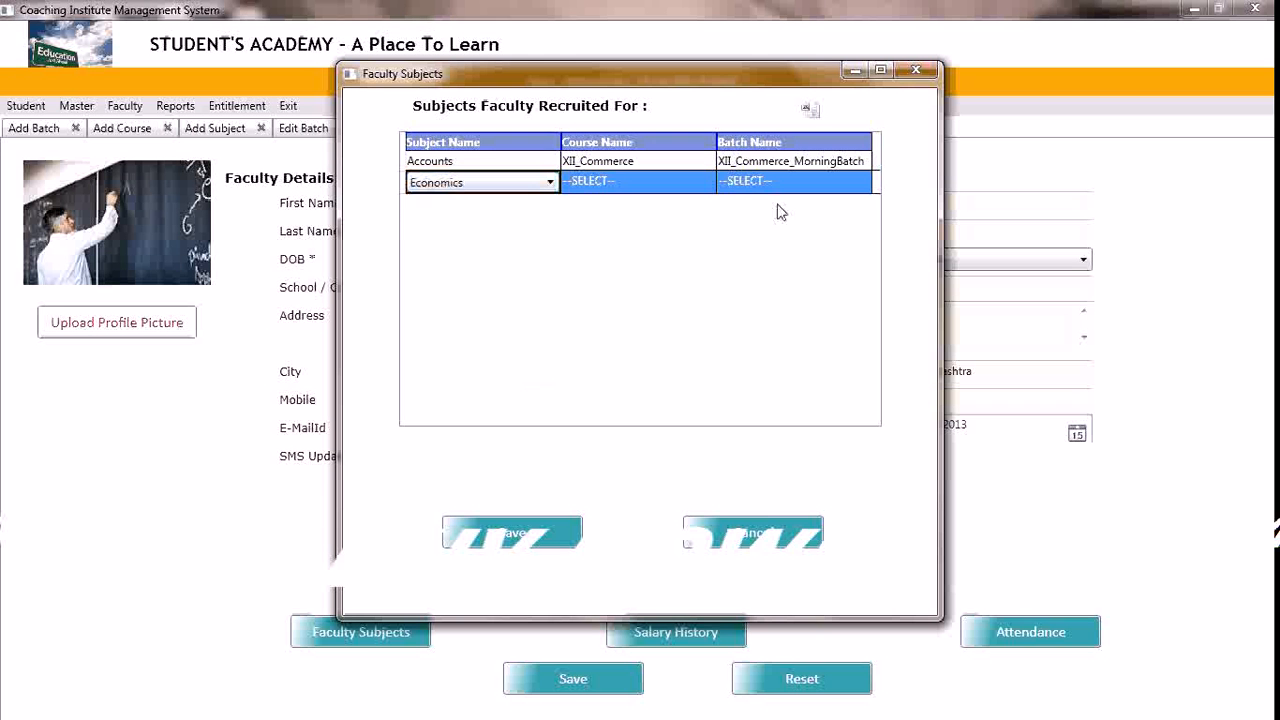
{"action": "left_click", "coordinate": [707, 186]}
{"action": "left_click", "coordinate": [707, 186]}
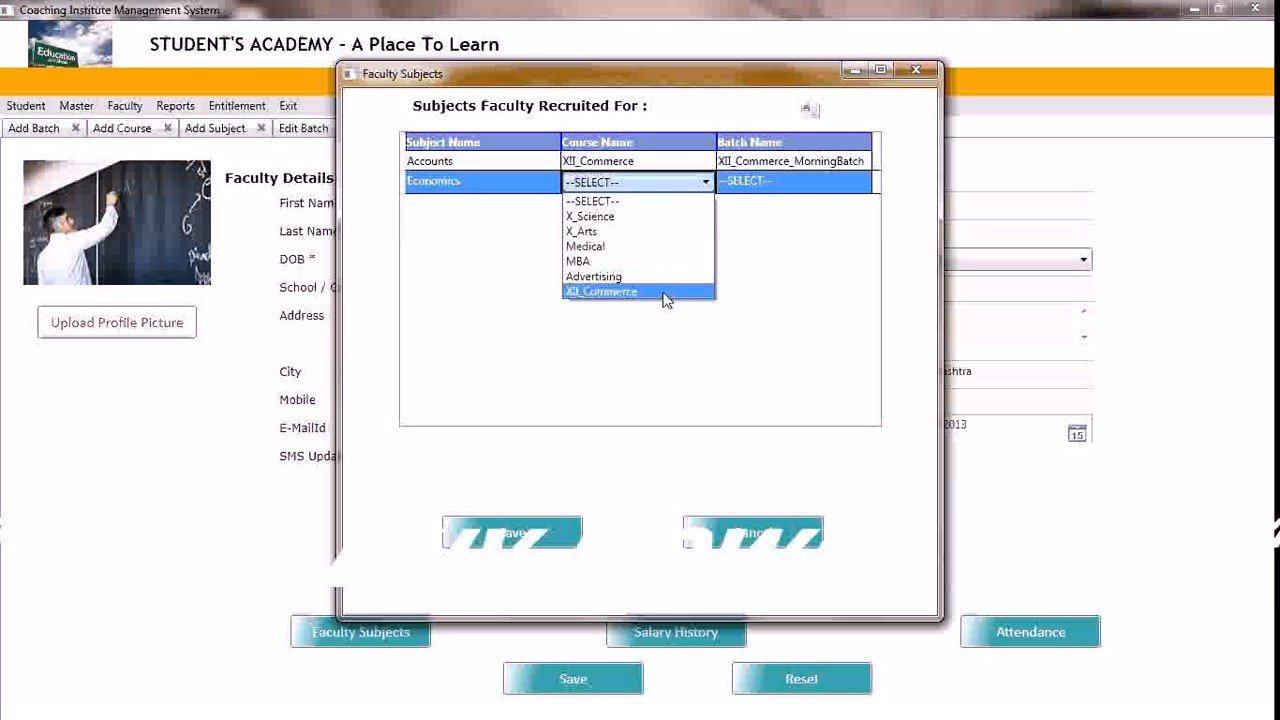
{"action": "left_click", "coordinate": [666, 297]}
Set the Economics row's batch to XII_Commerce_MorningBatch, save the faculty subjects and close their window
{"action": "left_click", "coordinate": [808, 188]}
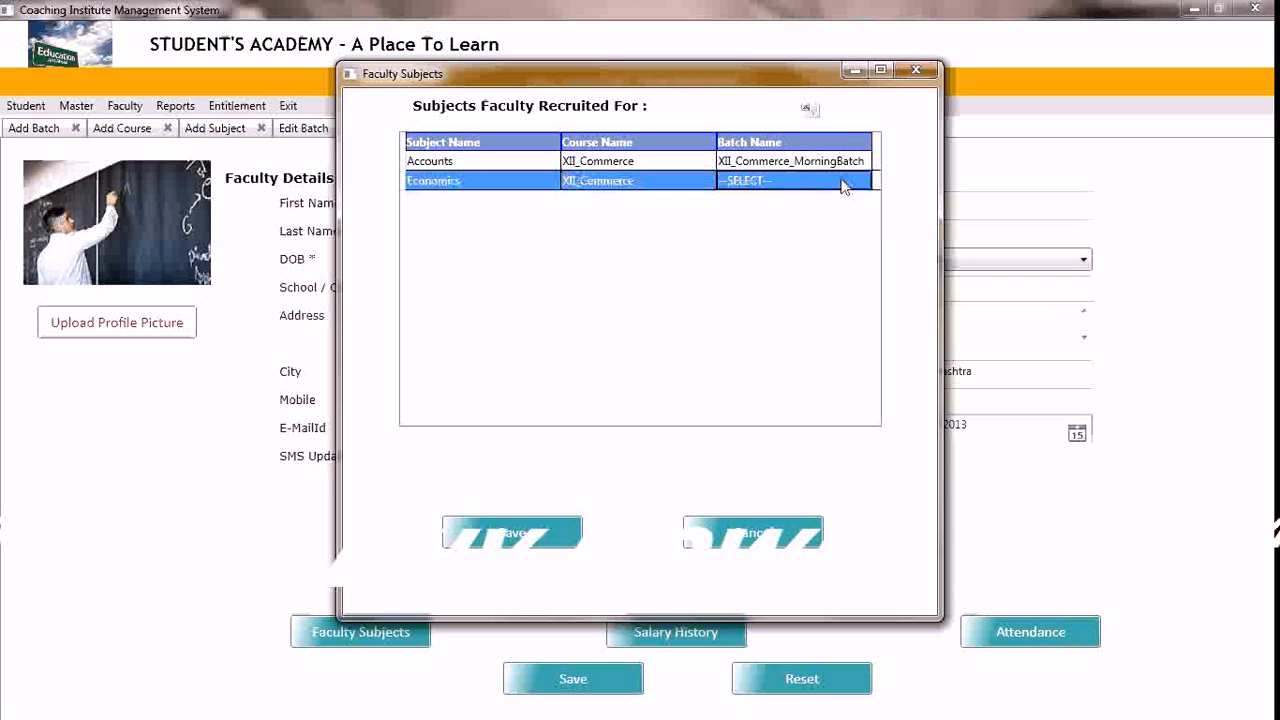
{"action": "left_click", "coordinate": [845, 183]}
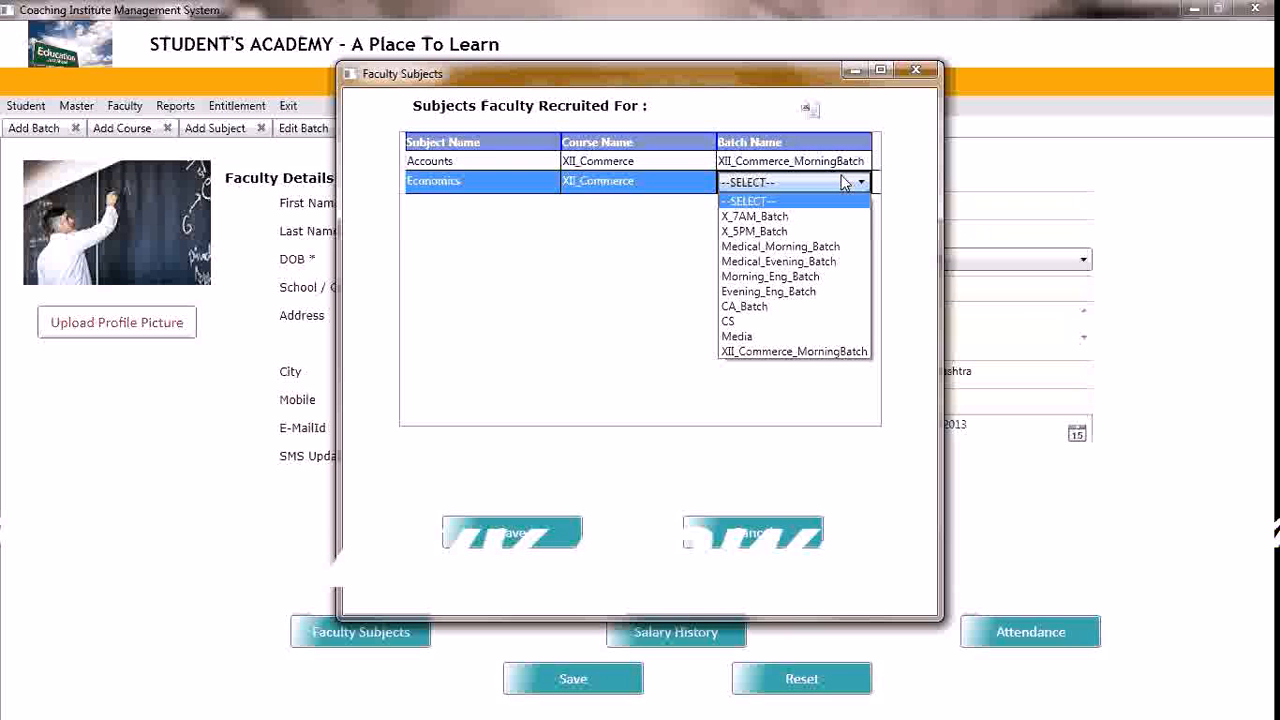
{"action": "left_click", "coordinate": [823, 350]}
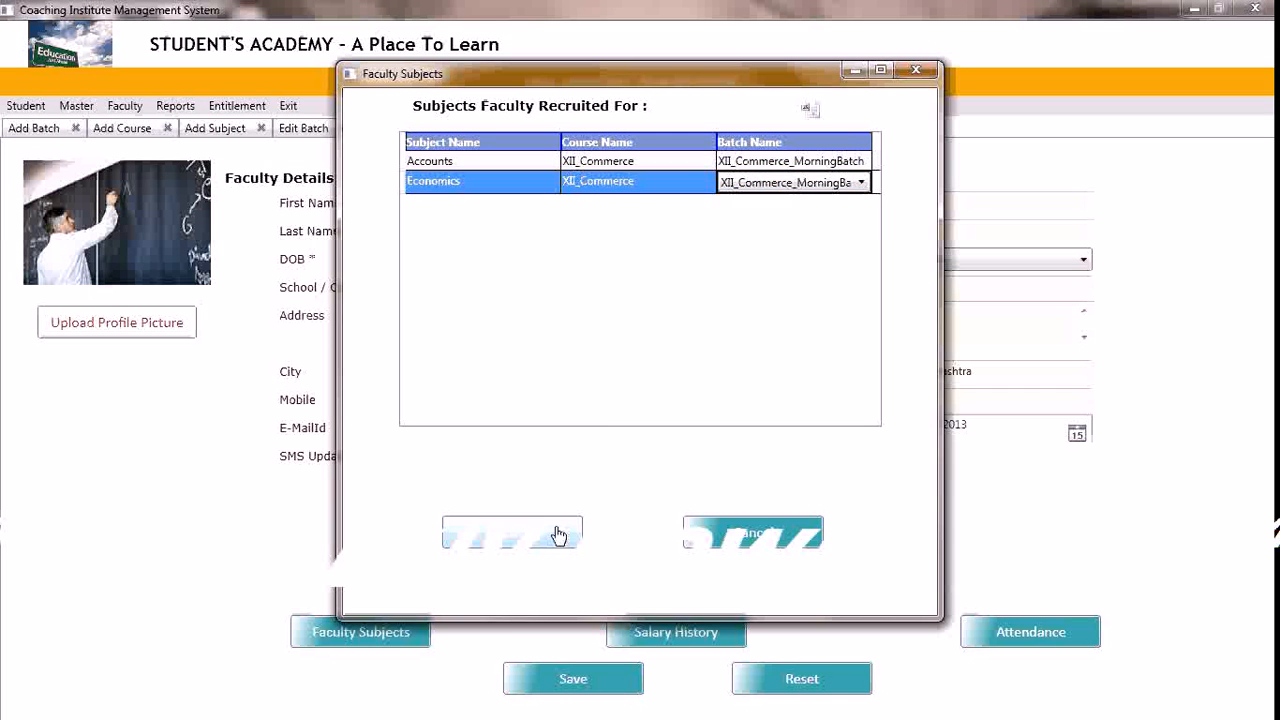
{"action": "left_click", "coordinate": [558, 535]}
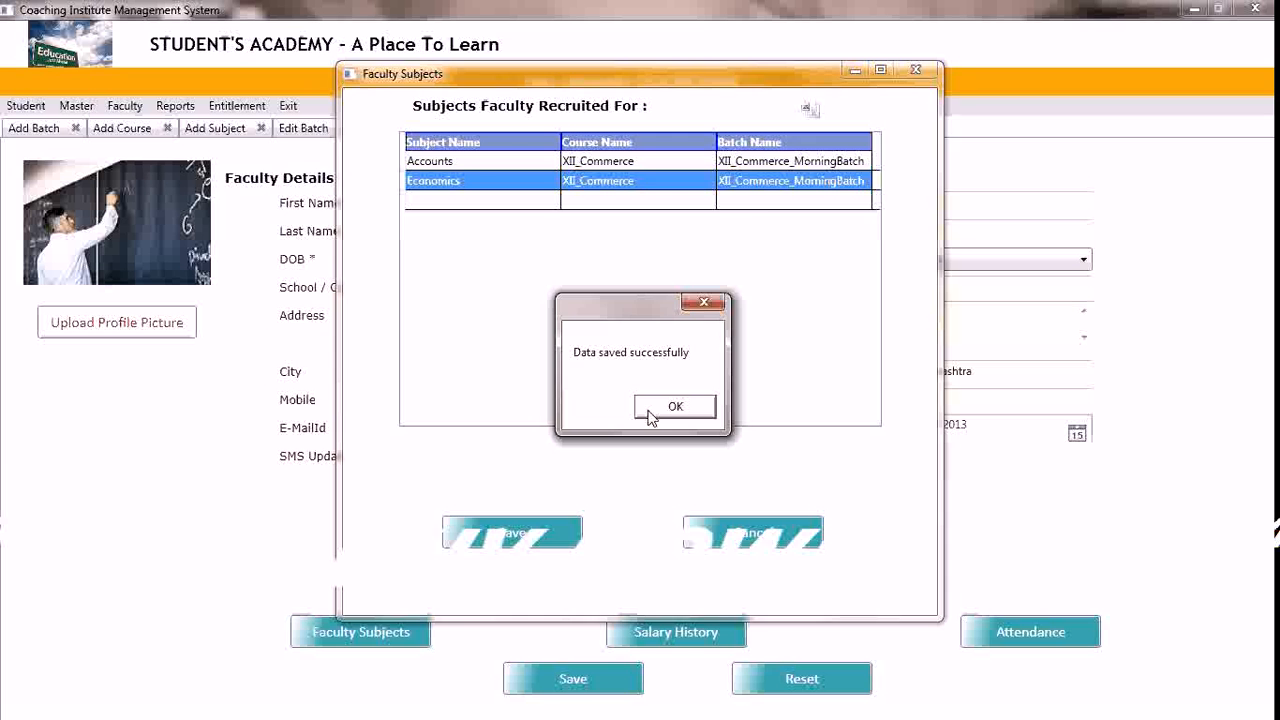
{"action": "left_click", "coordinate": [651, 409]}
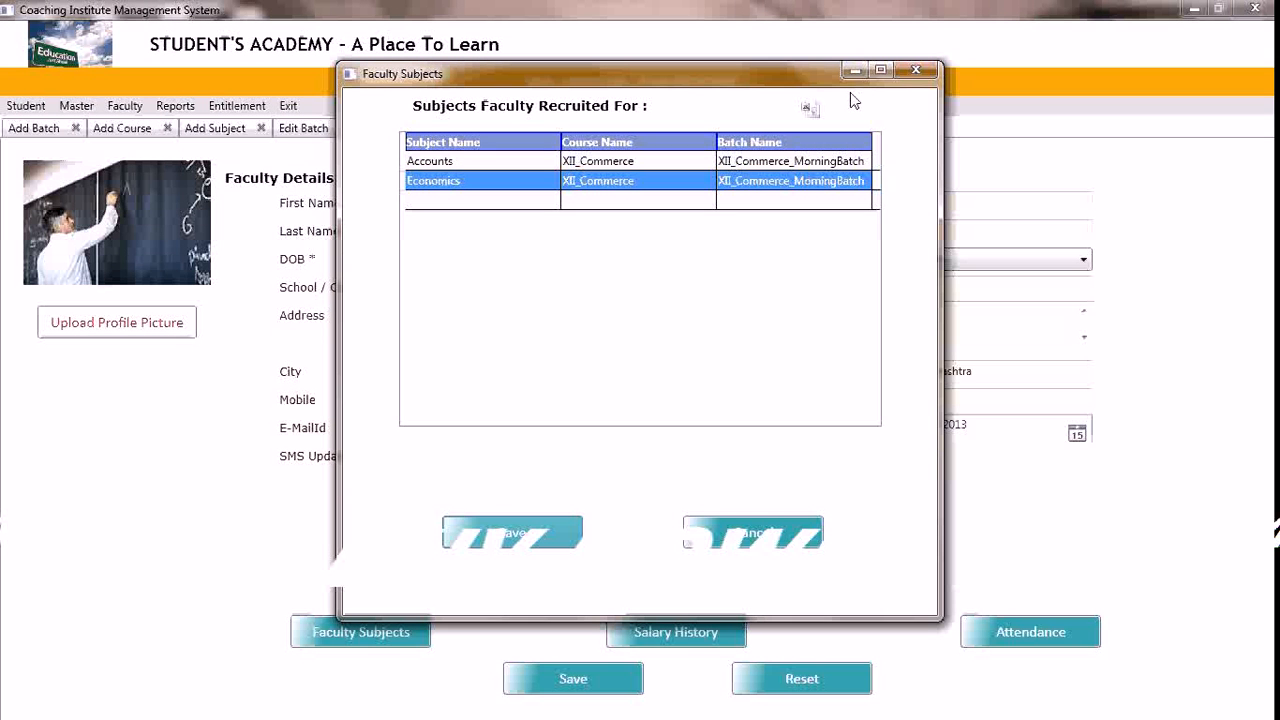
{"action": "left_click", "coordinate": [912, 69]}
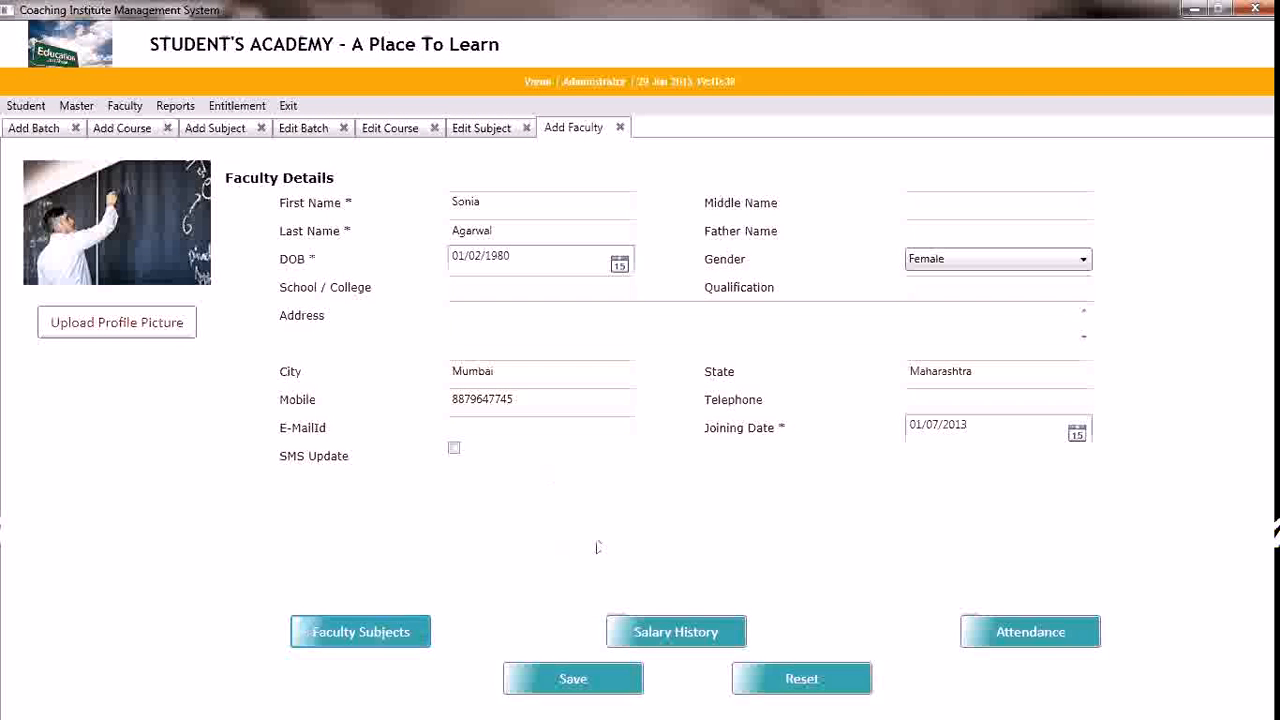
View the faculty member's salary history and close it again
{"action": "left_click", "coordinate": [658, 636]}
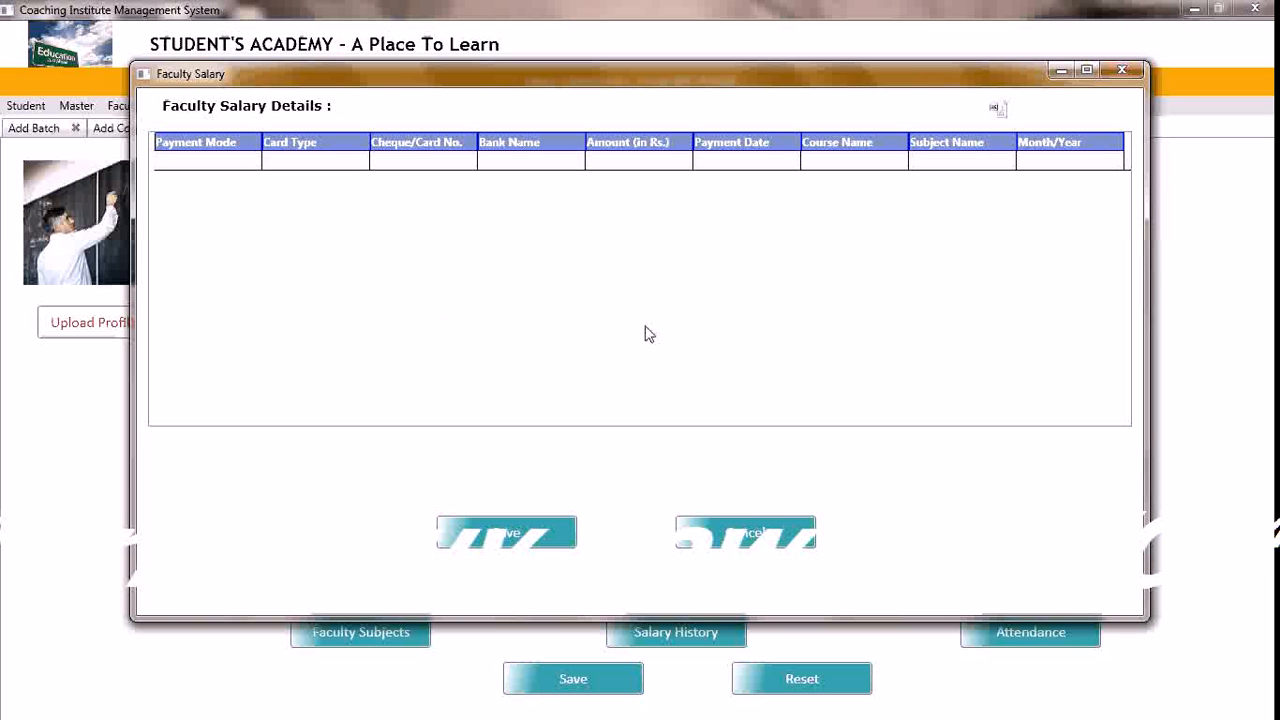
{"action": "left_click", "coordinate": [1128, 69]}
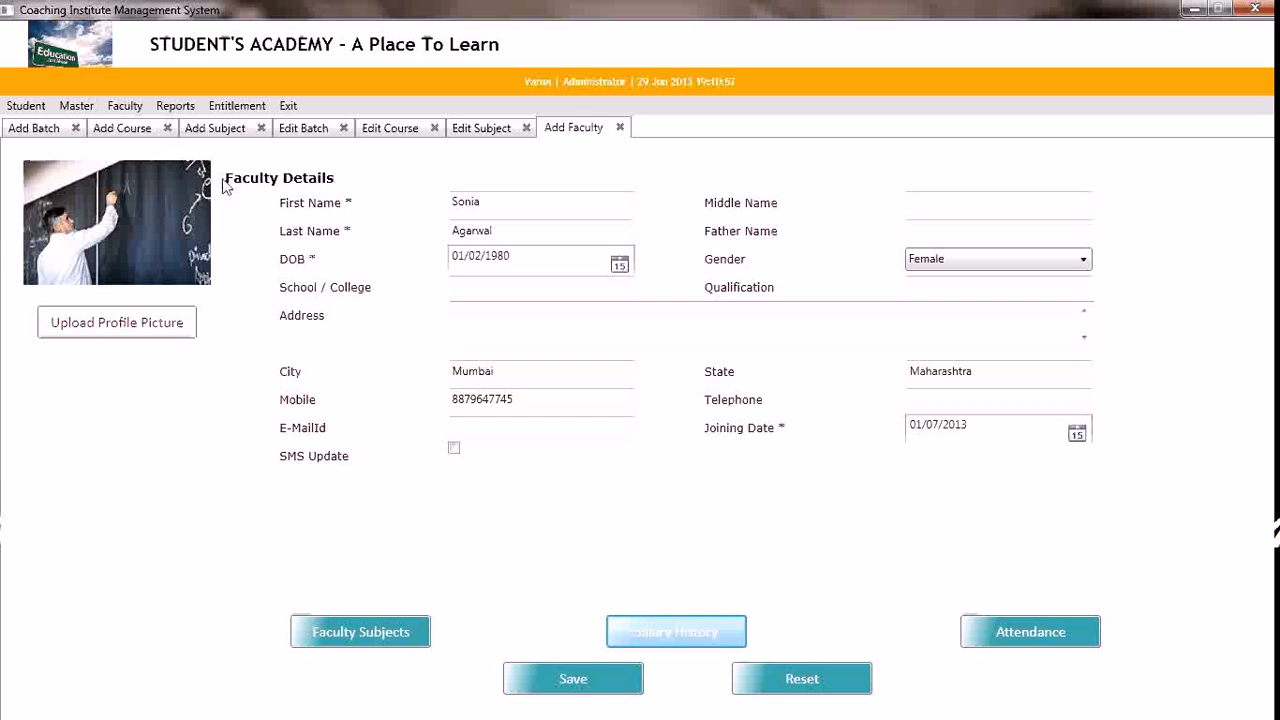
Start a new student record and enter the student's first and last name
{"action": "left_click", "coordinate": [30, 106]}
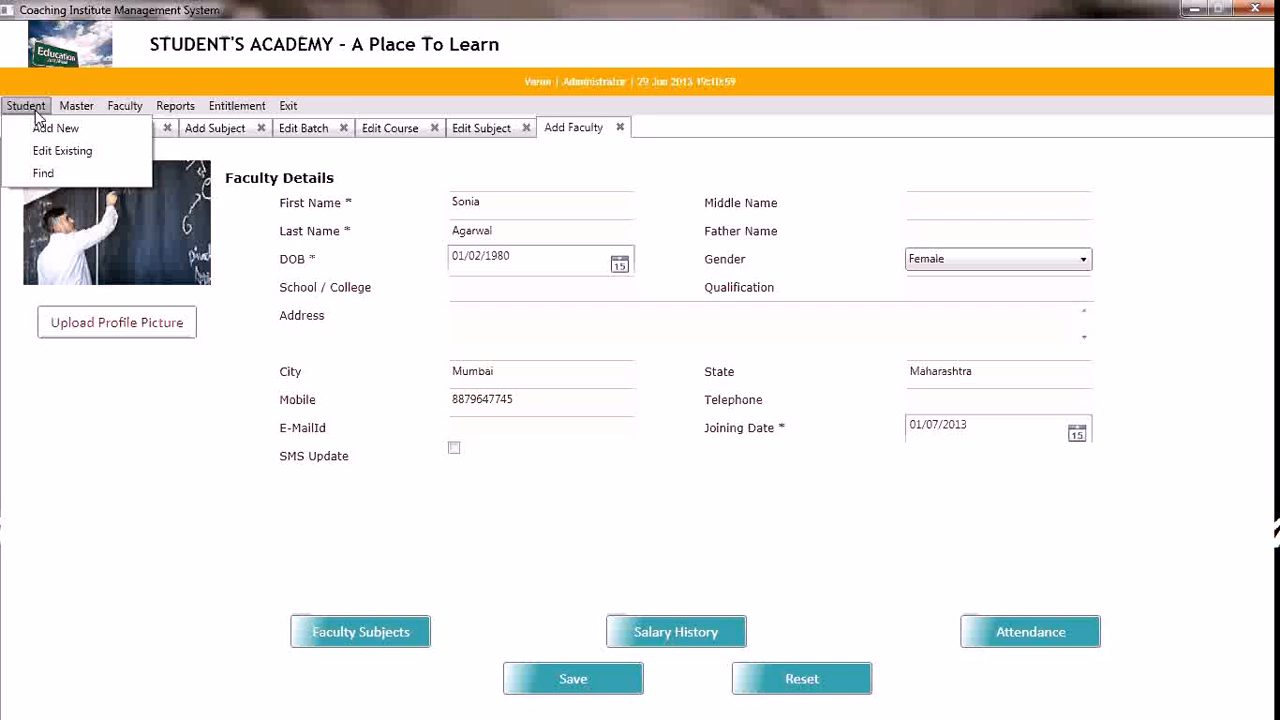
{"action": "left_click", "coordinate": [52, 131]}
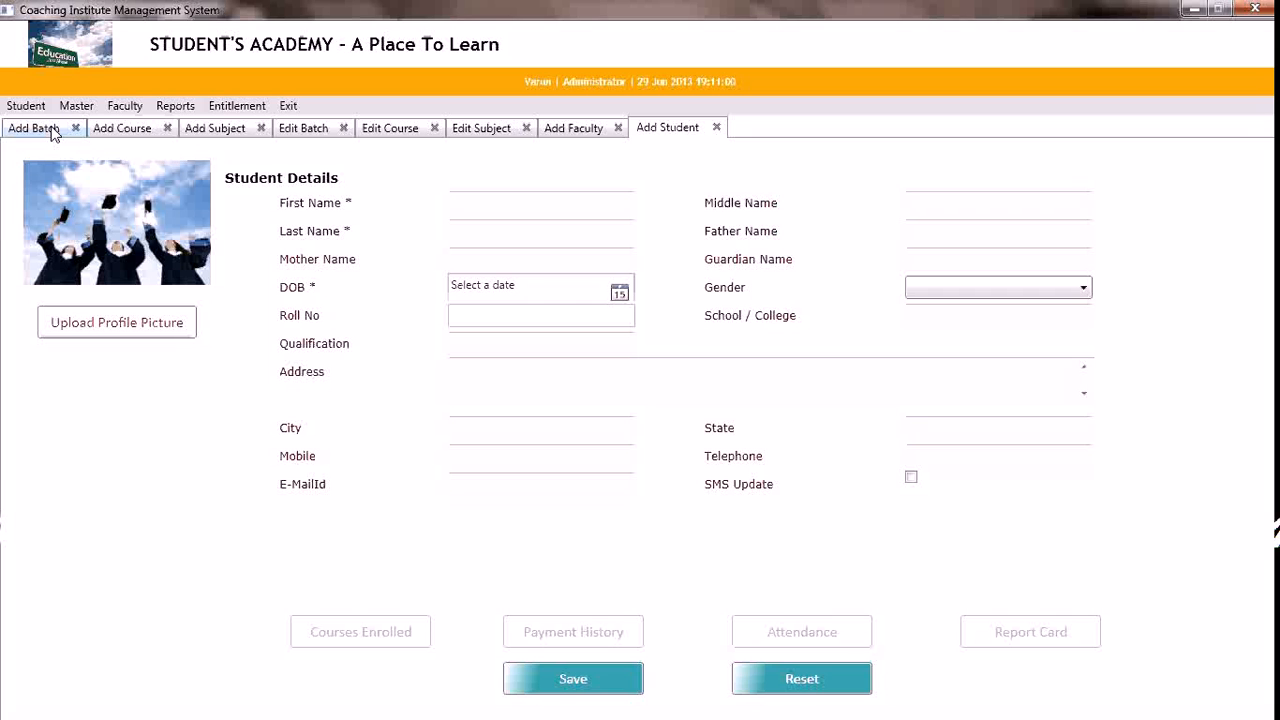
{"action": "left_click", "coordinate": [469, 202]}
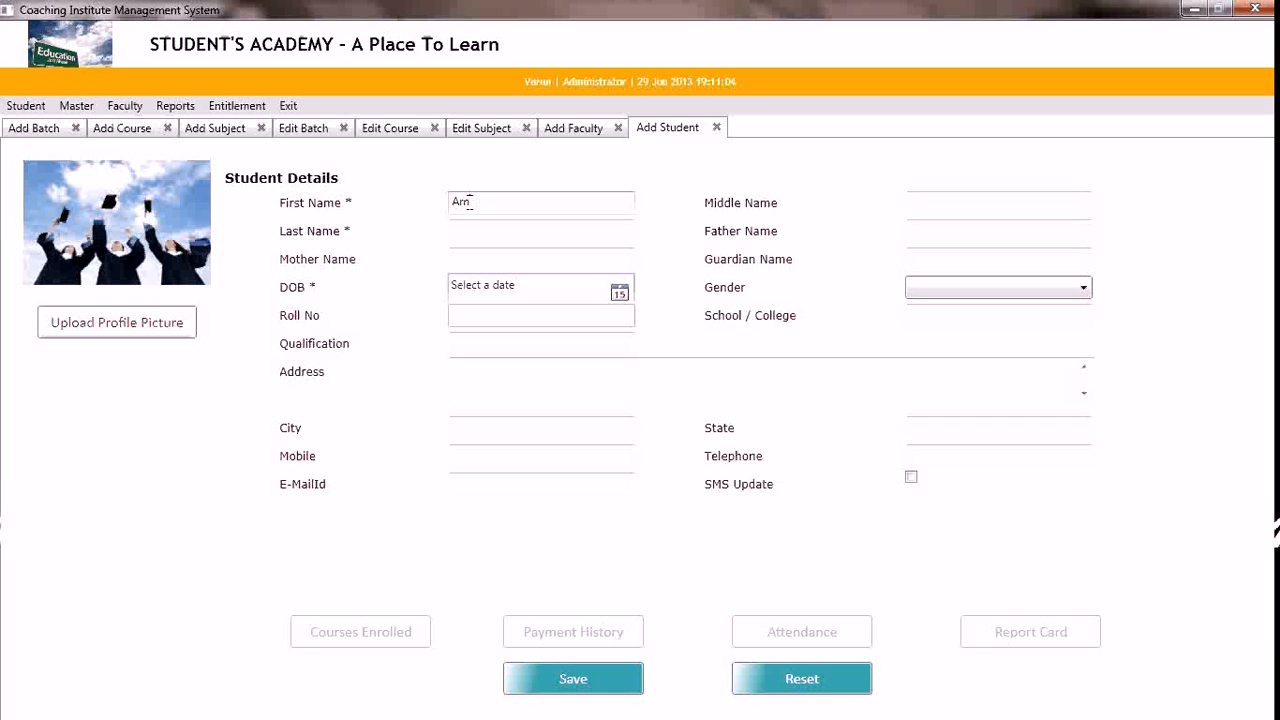
{"action": "key", "text": "Tab"}
{"action": "key", "text": "Tab"}
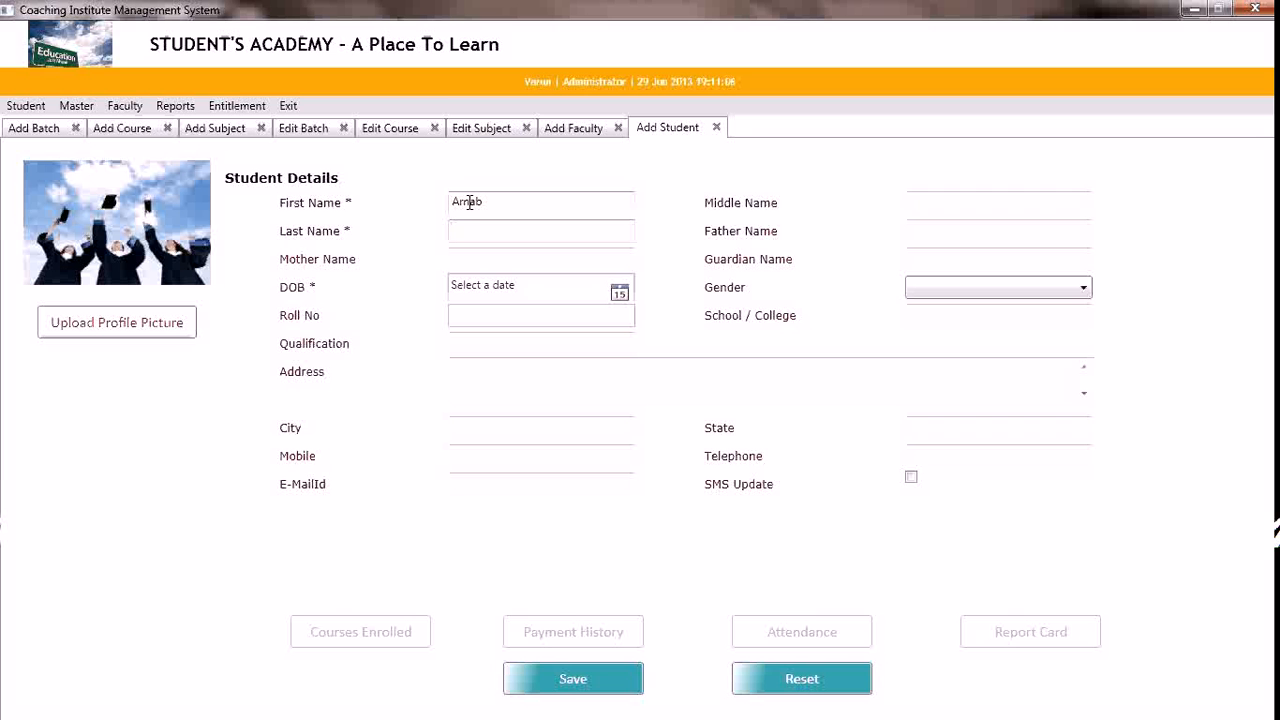
{"action": "key", "text": "Tab"}
{"action": "key", "text": "Tab"}
{"action": "key", "text": "Tab"}
{"action": "key", "text": "Tab"}
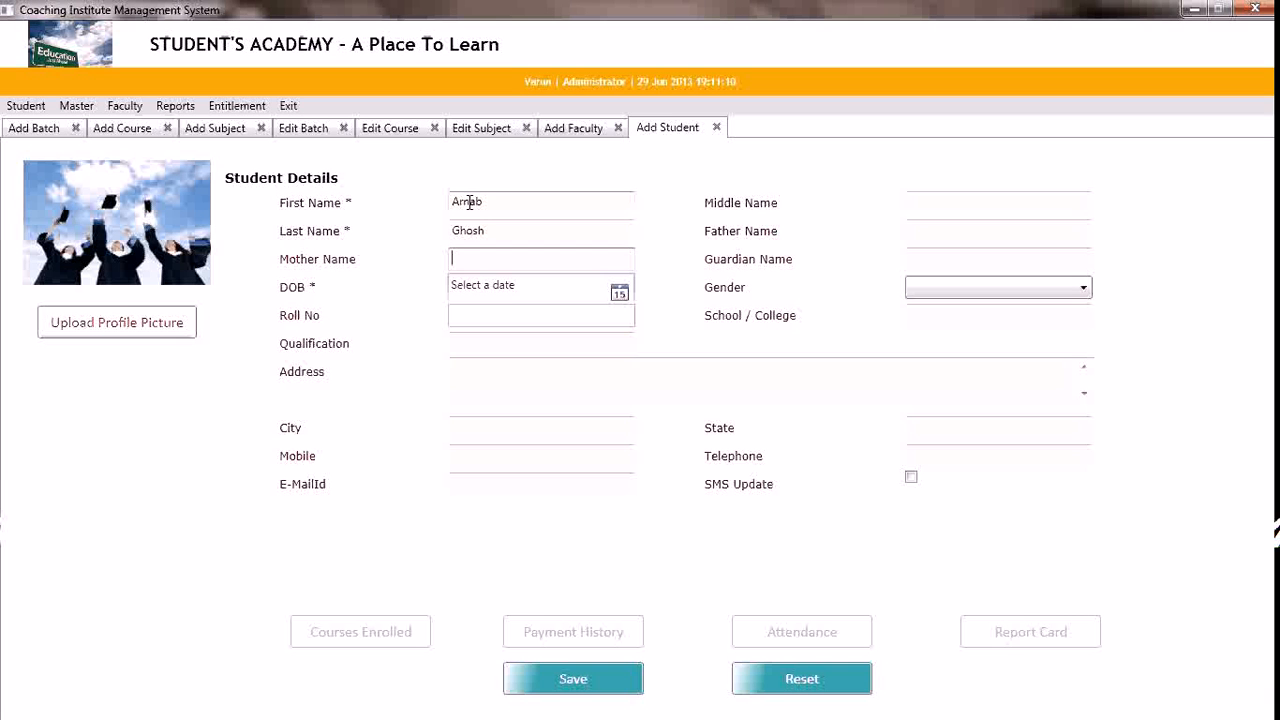
Enter the student's date of birth, picking the day and month from the calendar and correcting the year
{"action": "left_click", "coordinate": [620, 292]}
{"action": "left_click", "coordinate": [569, 428]}
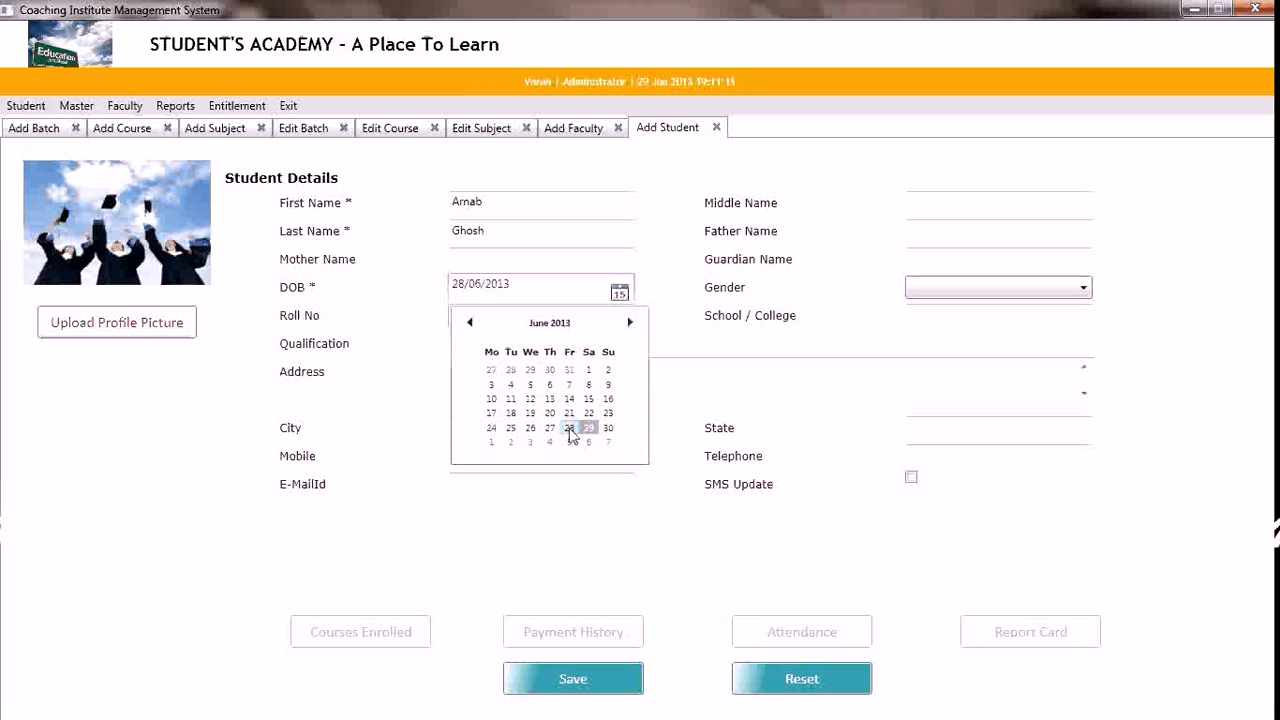
{"action": "left_click", "coordinate": [527, 284]}
{"action": "key", "text": "BackSpace"}
{"action": "key", "text": "BackSpace"}
{"action": "key", "text": "BackSpace"}
{"action": "key", "text": "BackSpace"}
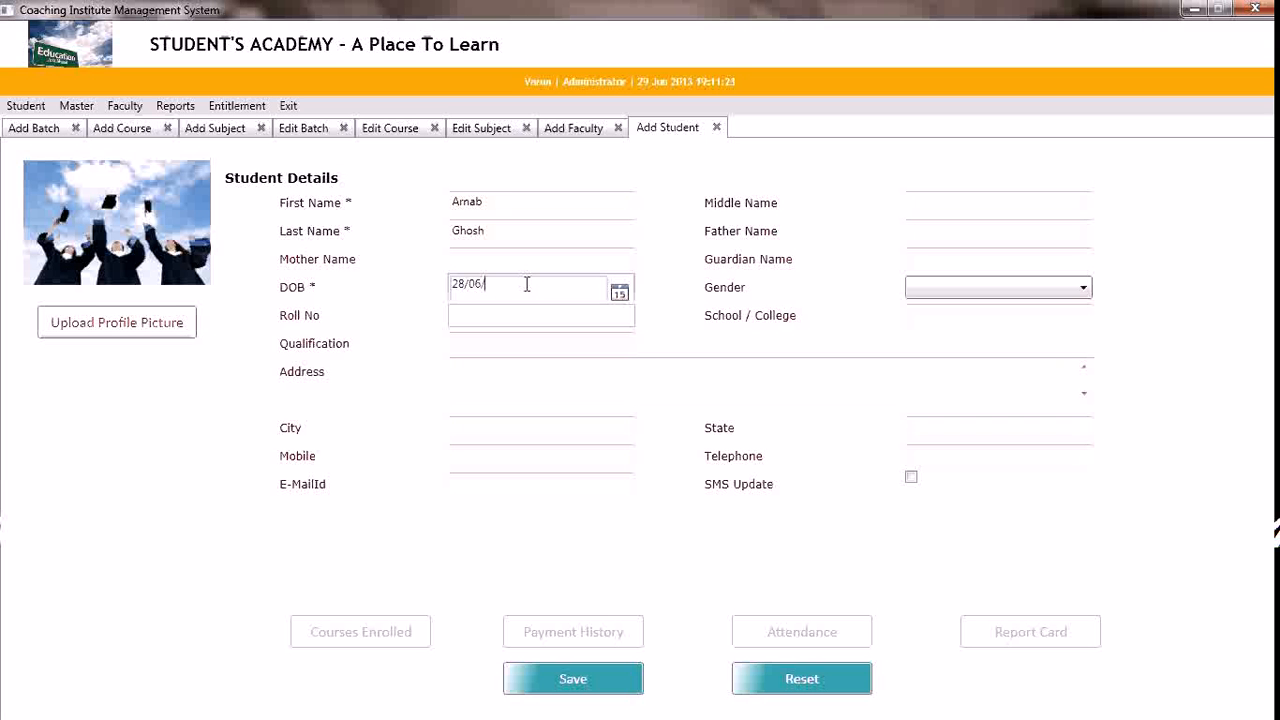
{"action": "type", "text": "1995"}
{"action": "key", "text": "Tab"}
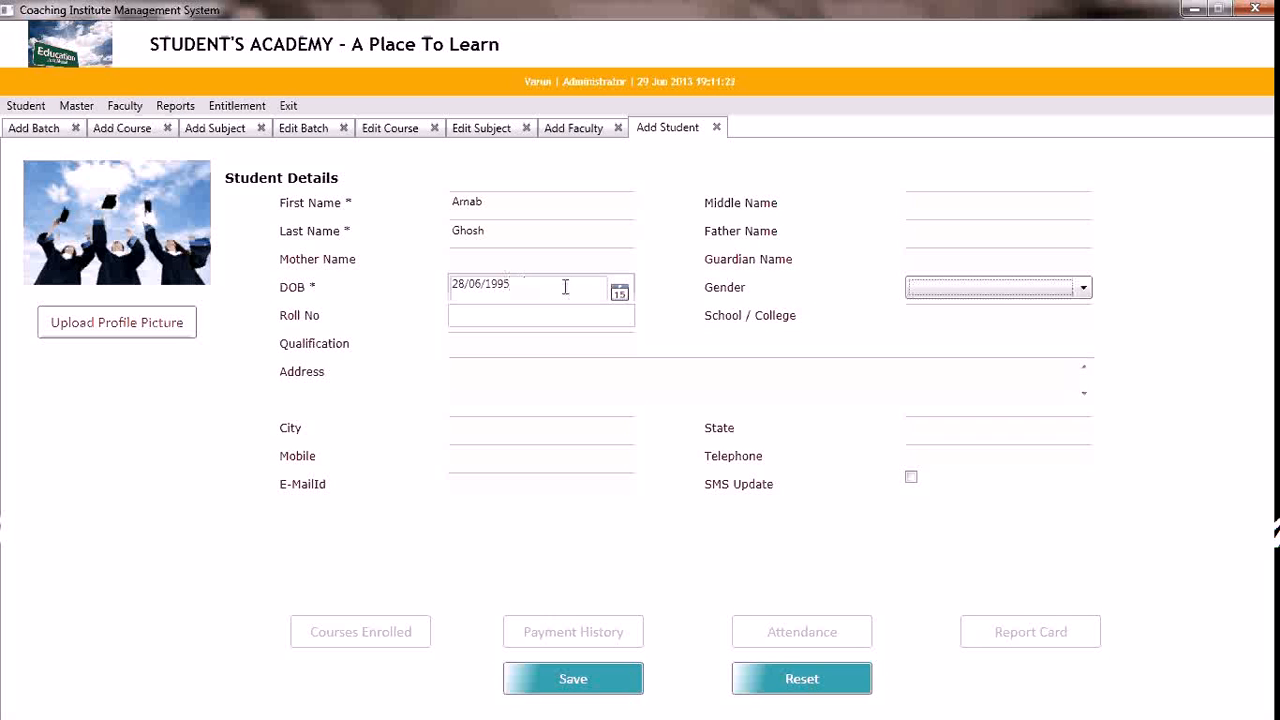
Set the student's gender to Male and move on to the address field, leaving school and qualification blank
{"action": "key", "text": "f"}
{"action": "key", "text": "m"}
{"action": "key", "text": "Tab"}
{"action": "key", "text": "Tab"}
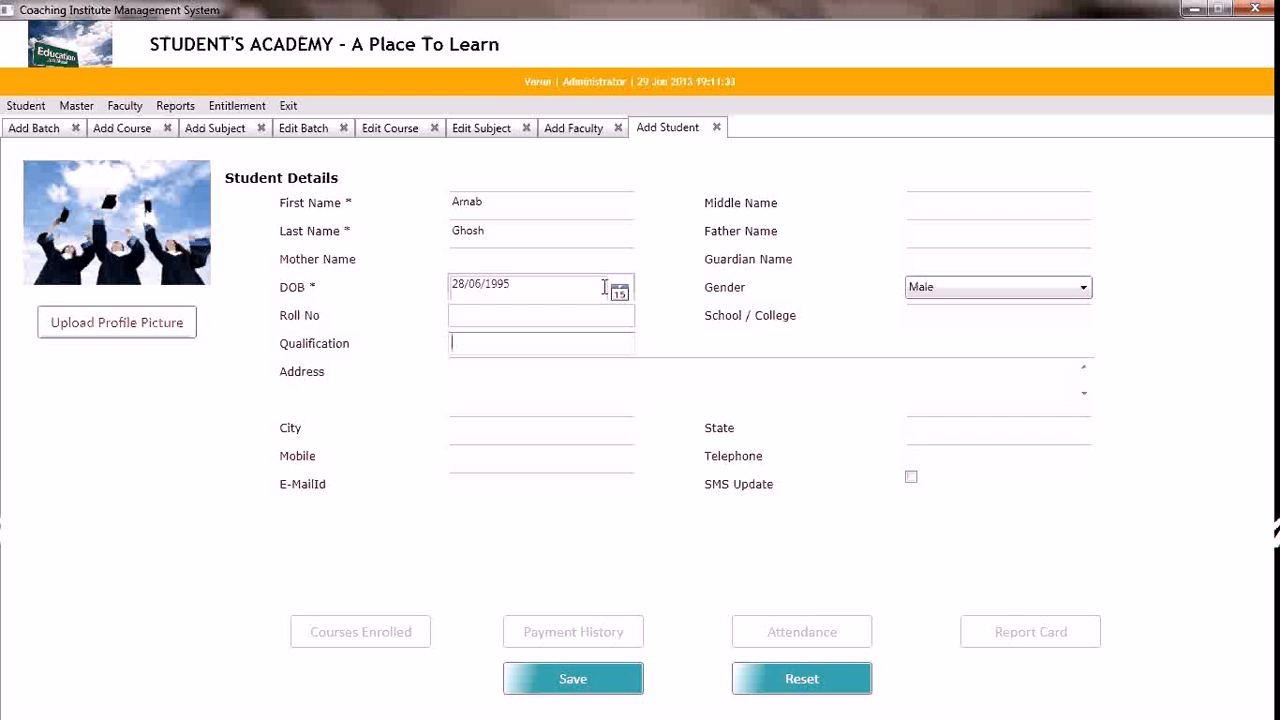
{"action": "key", "text": "Tab"}
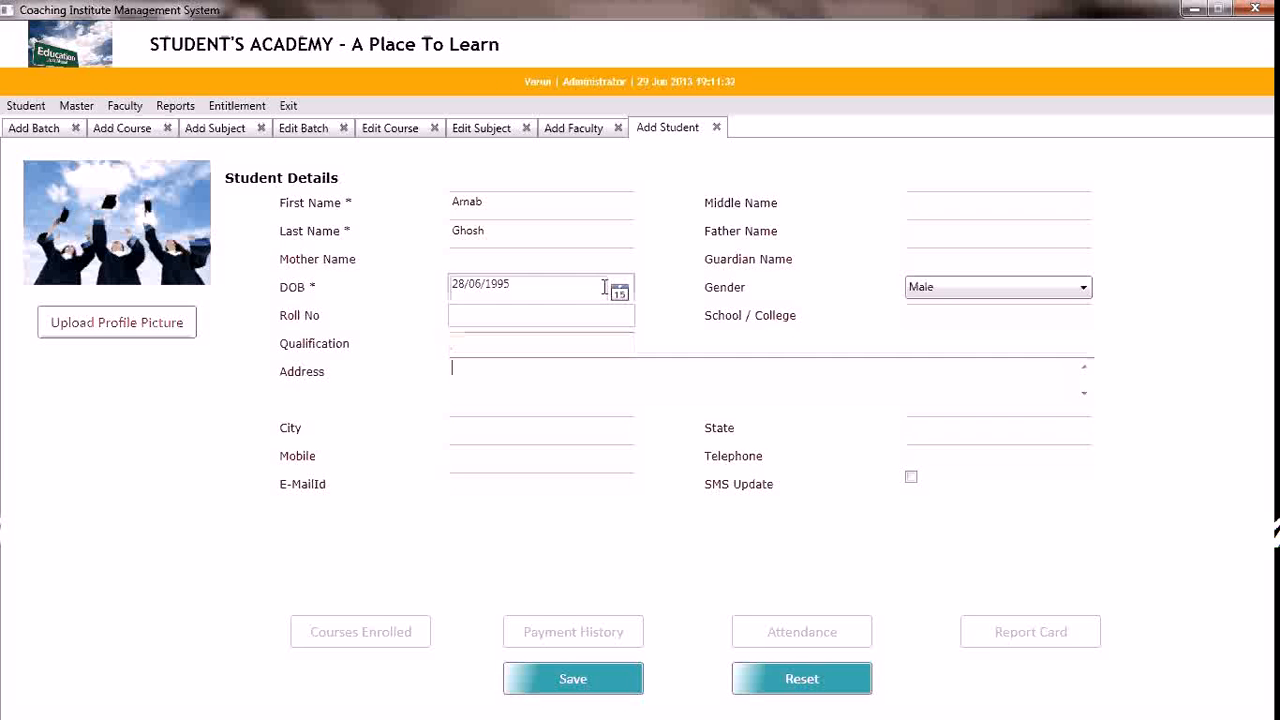
Fill in the student's street address, correcting the first entry, and enter the city and state
{"action": "type", "text": "bai"}
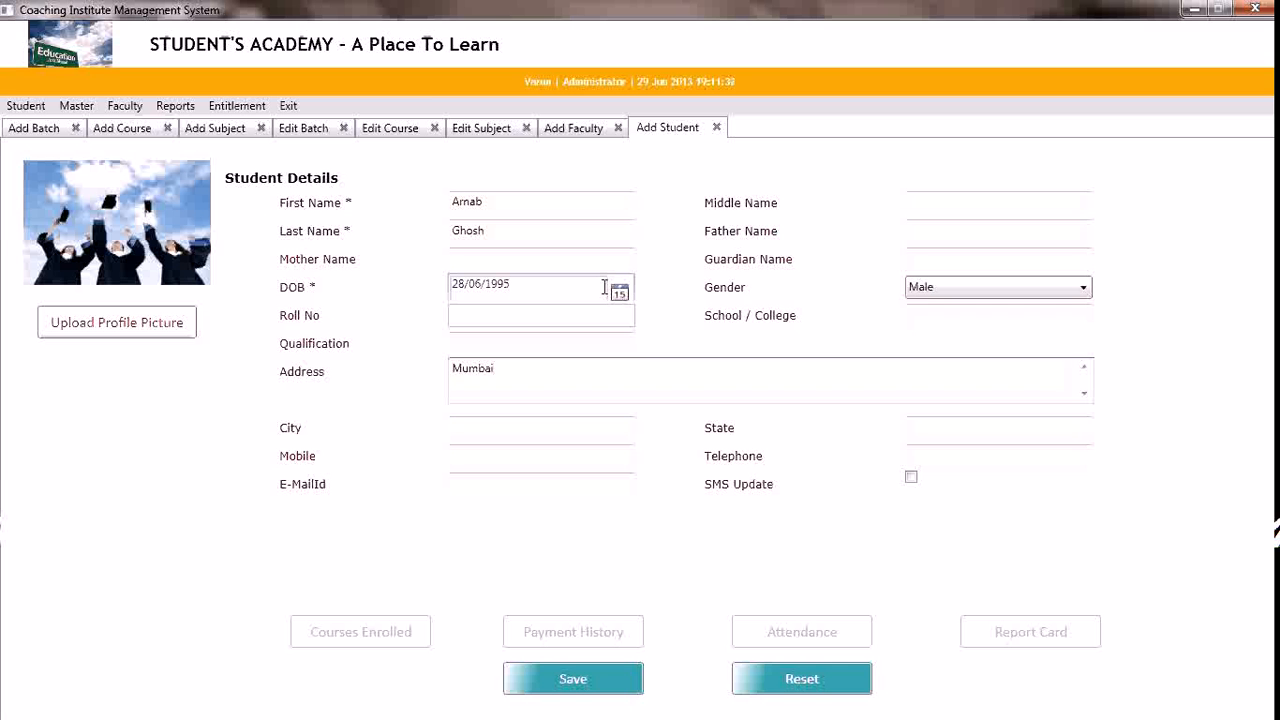
{"action": "key", "text": "ctrl+a"}
{"action": "key", "text": "Tab"}
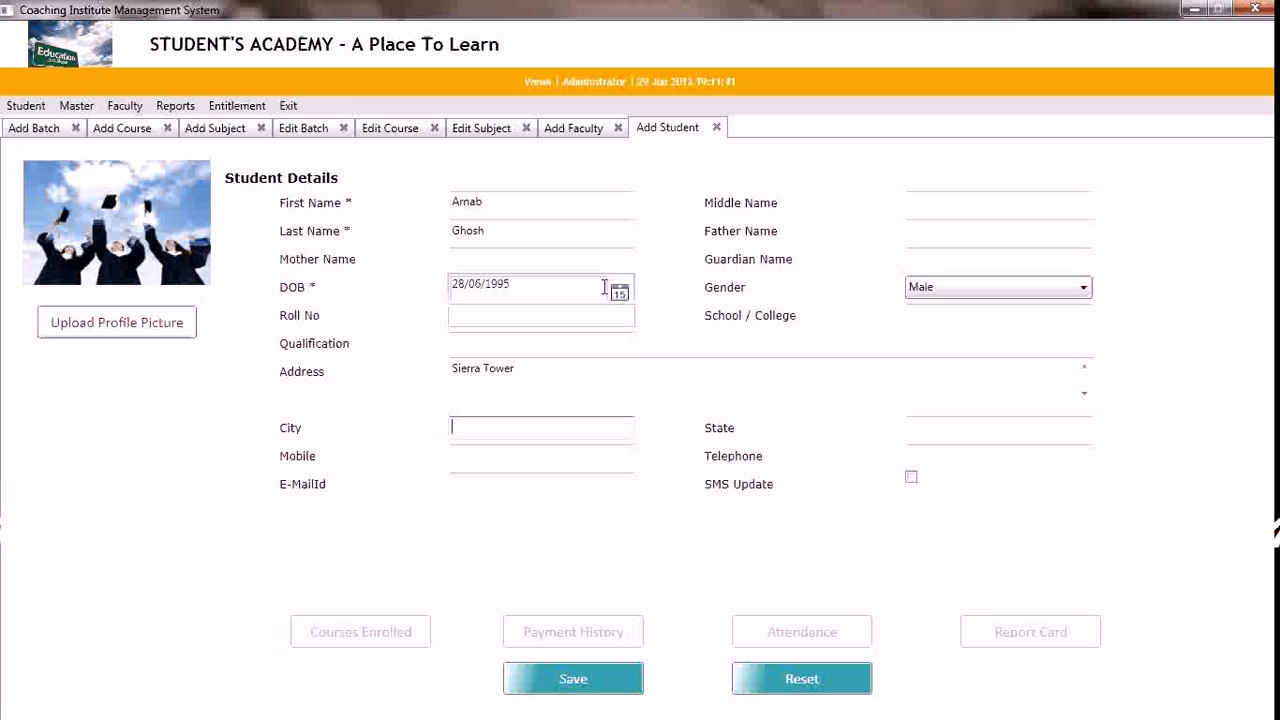
{"action": "type", "text": "Mumbai"}
{"action": "key", "text": "Tab"}
{"action": "type", "text": "Ma"}
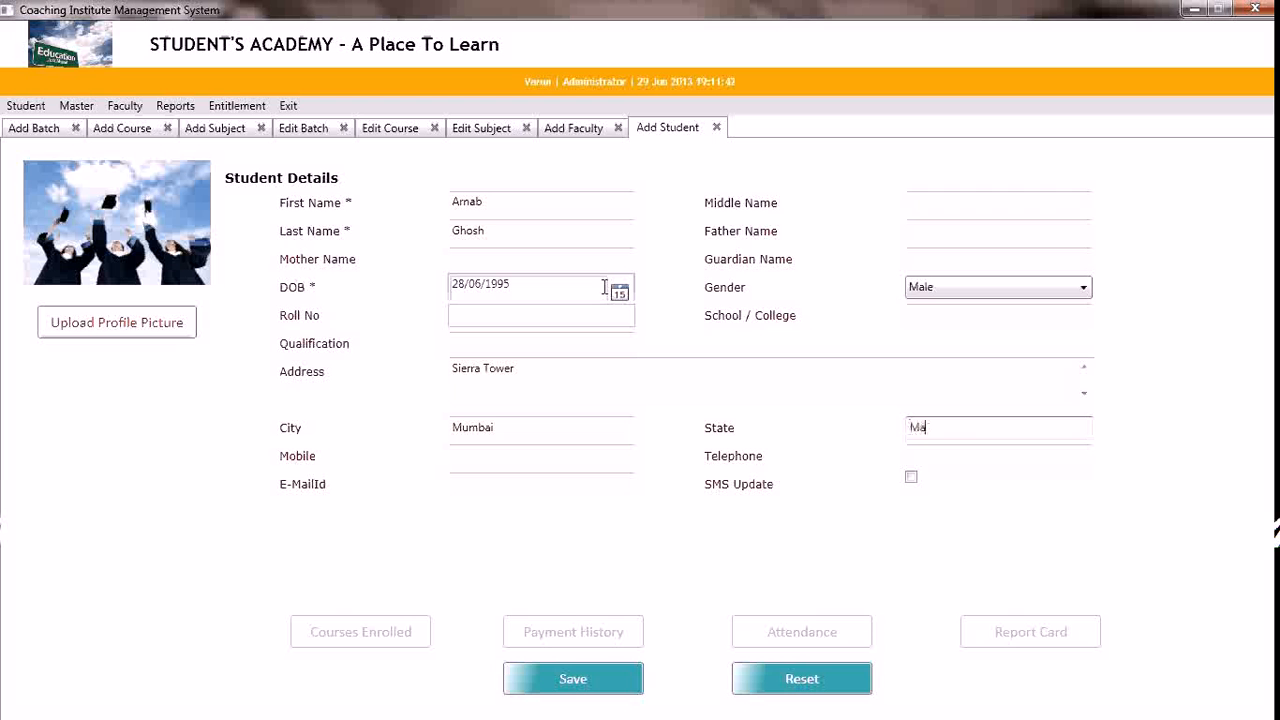
{"action": "type", "text": "harashtra"}
{"action": "key", "text": "Tab"}
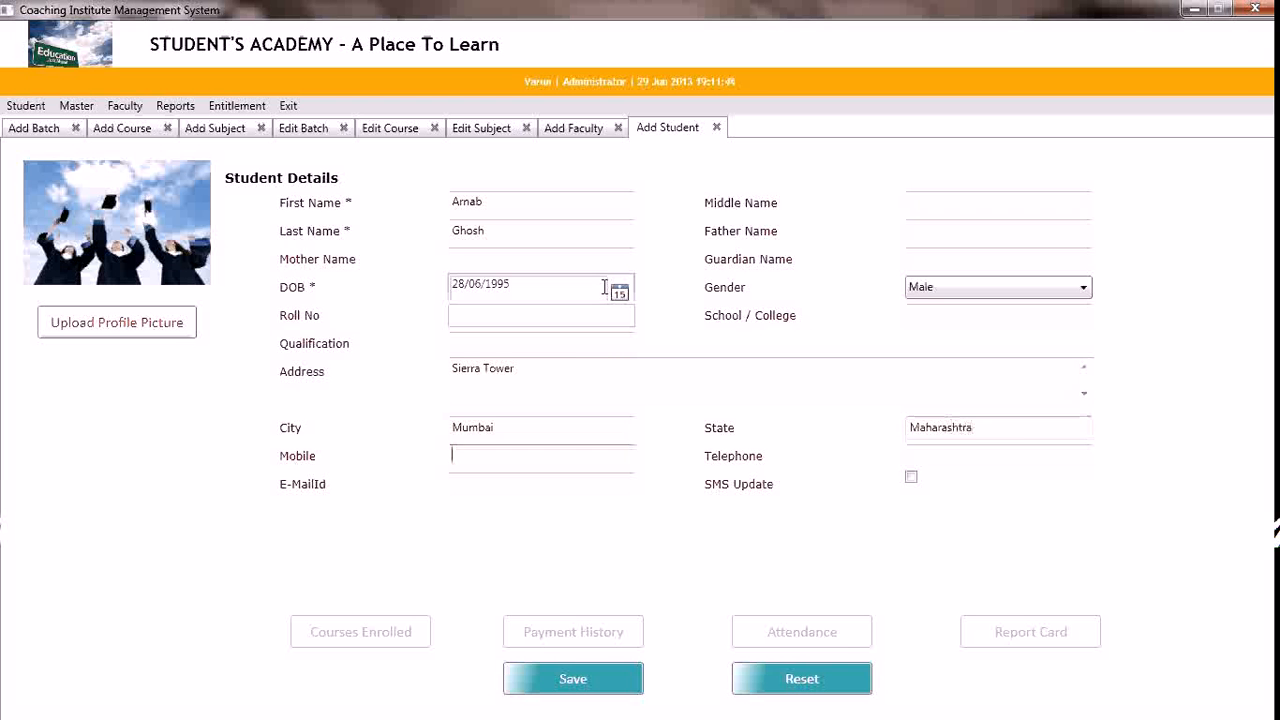
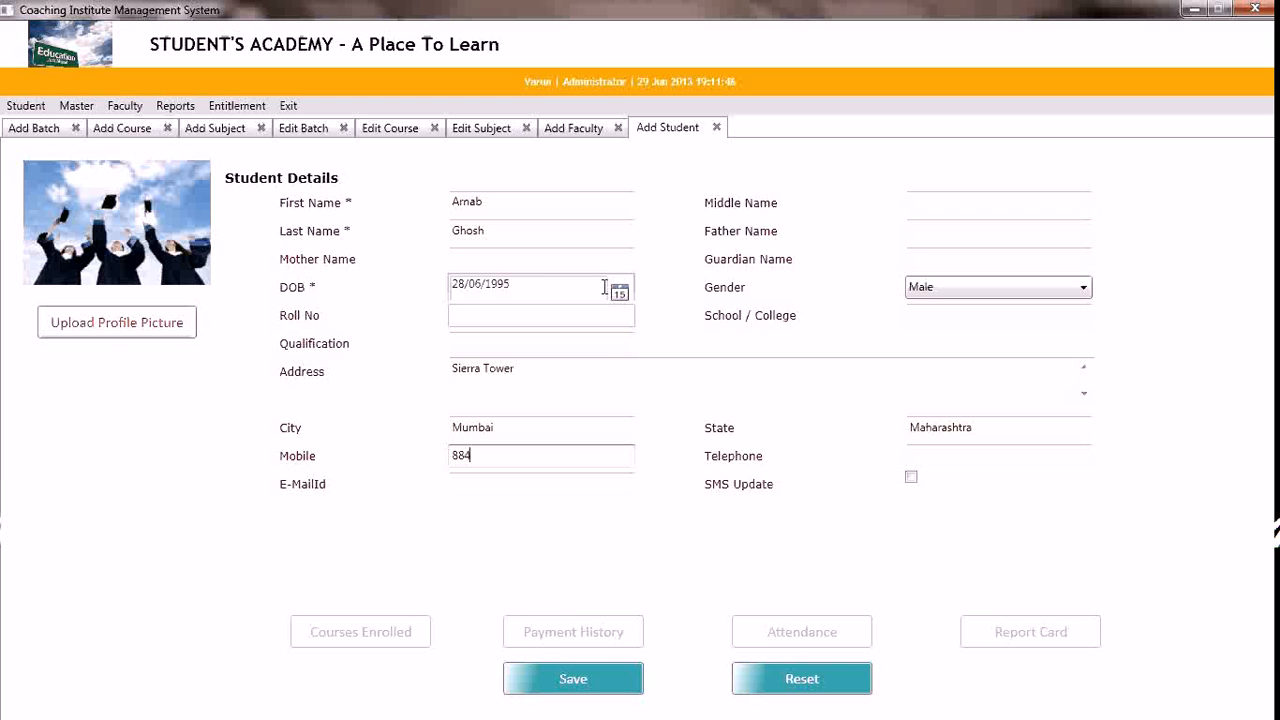
Enter the student's mobile number, turn on SMS updates and save the student record
{"action": "key", "text": "Tab"}
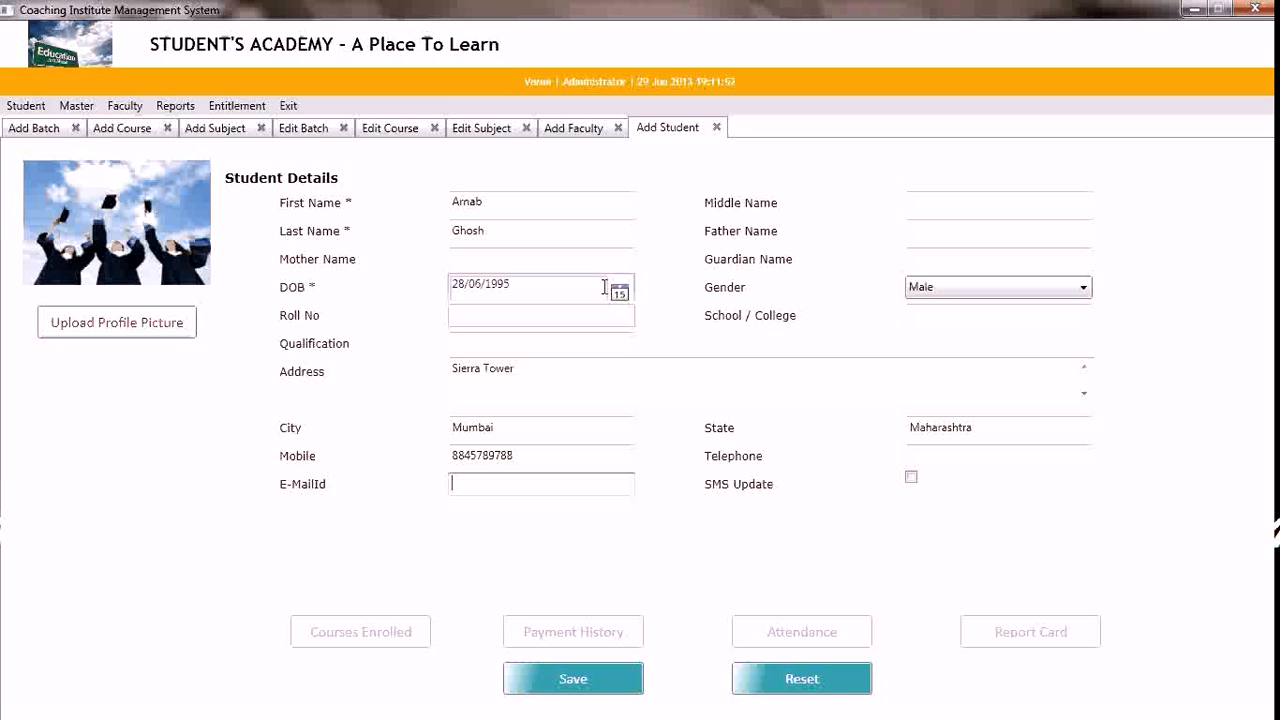
{"action": "left_click", "coordinate": [911, 477]}
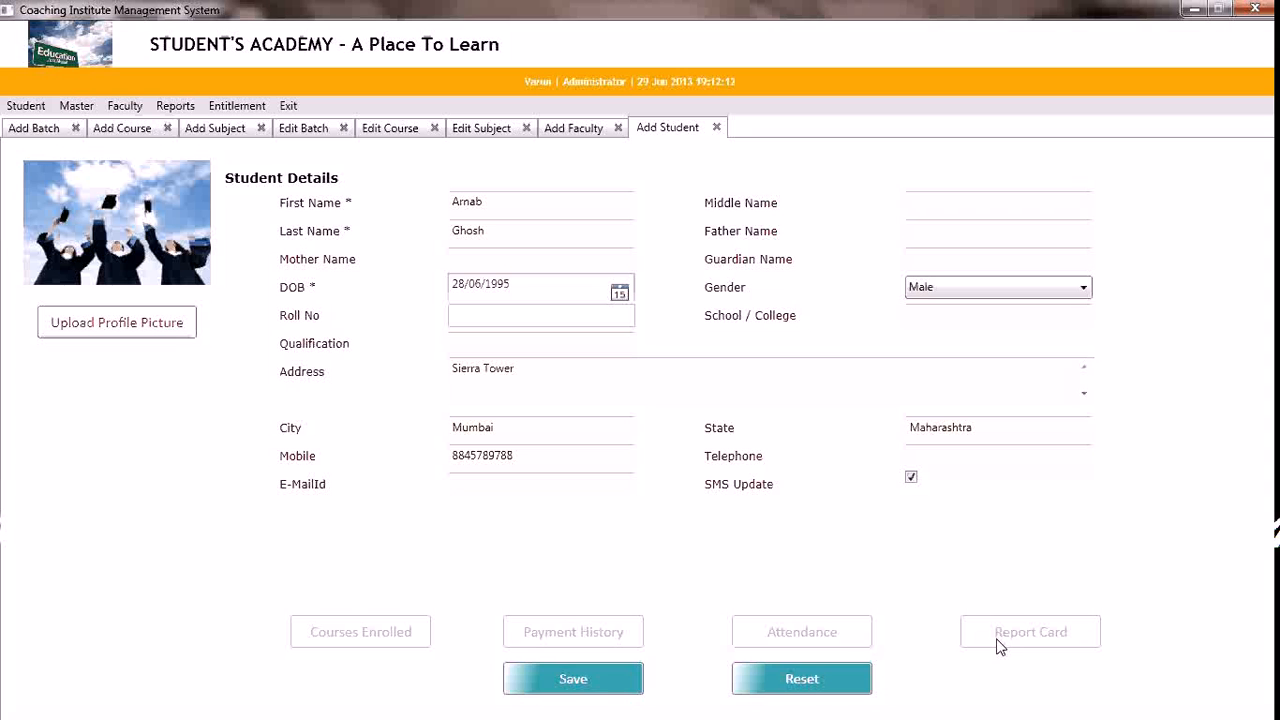
{"action": "left_click", "coordinate": [608, 686]}
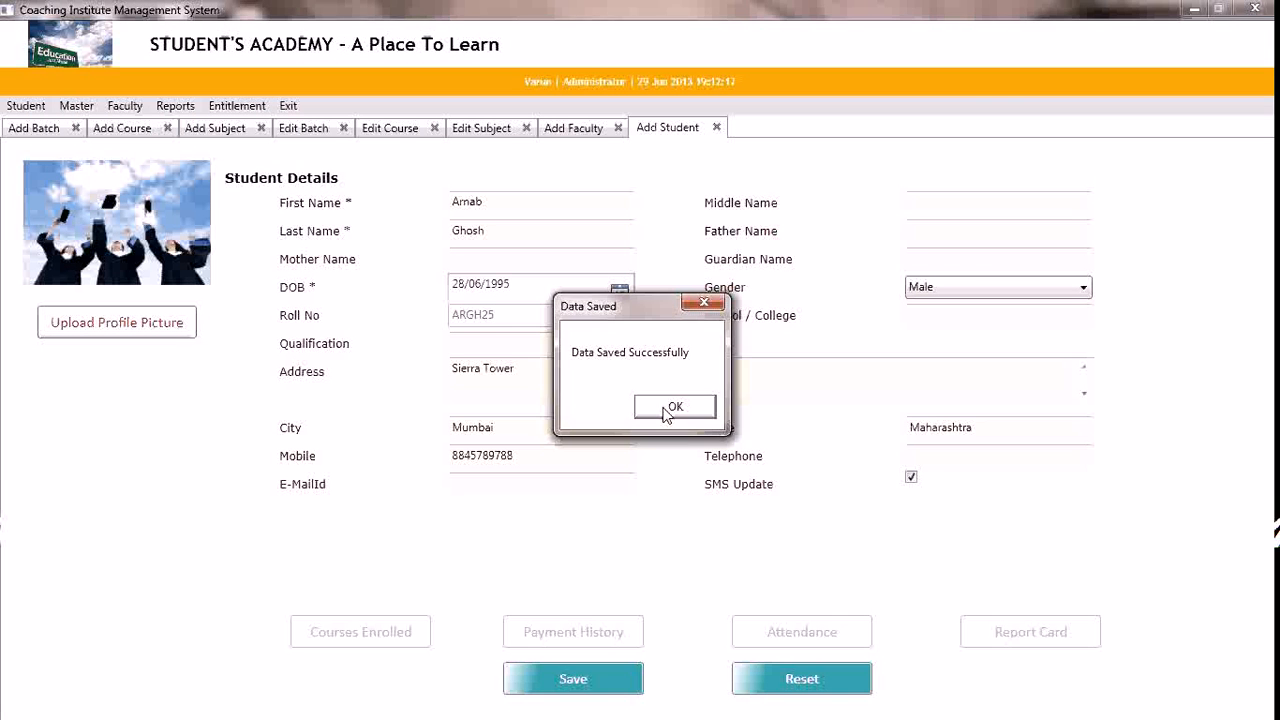
{"action": "left_click", "coordinate": [674, 406]}
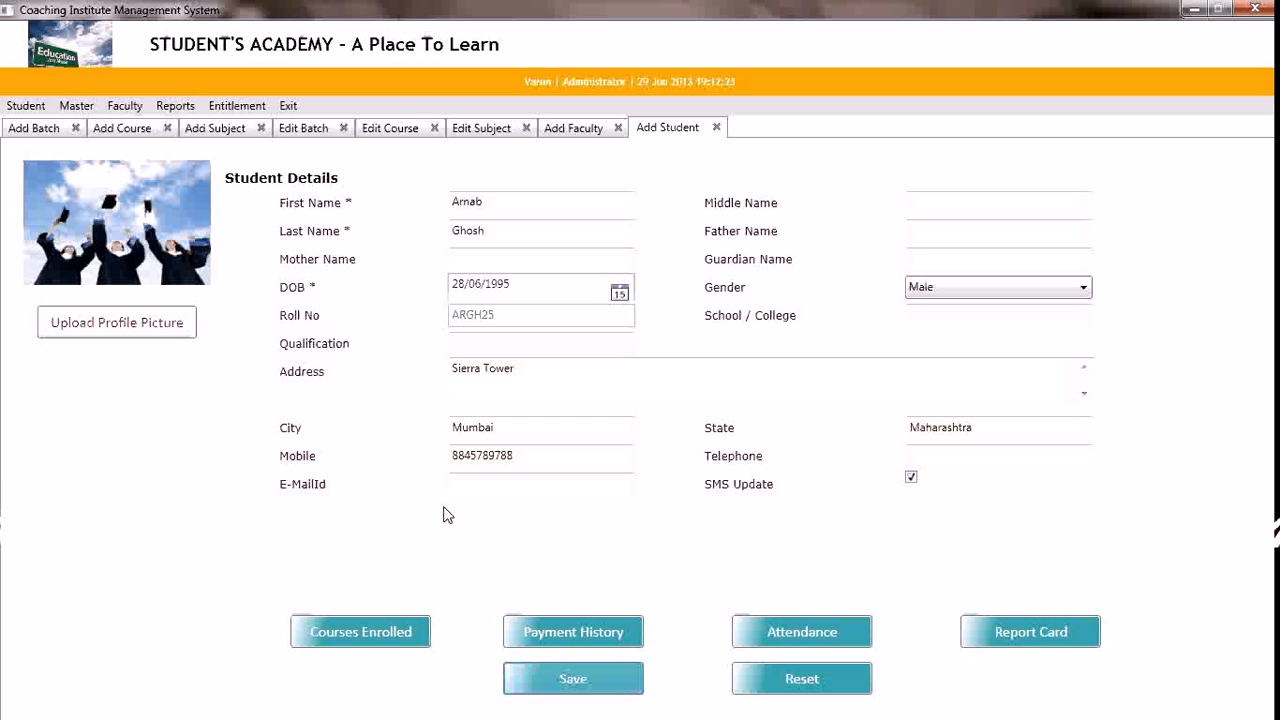
Open the student's course enrolments and add an entry enrolled for COURSE with the course XII_Commerce
{"action": "left_click", "coordinate": [376, 645]}
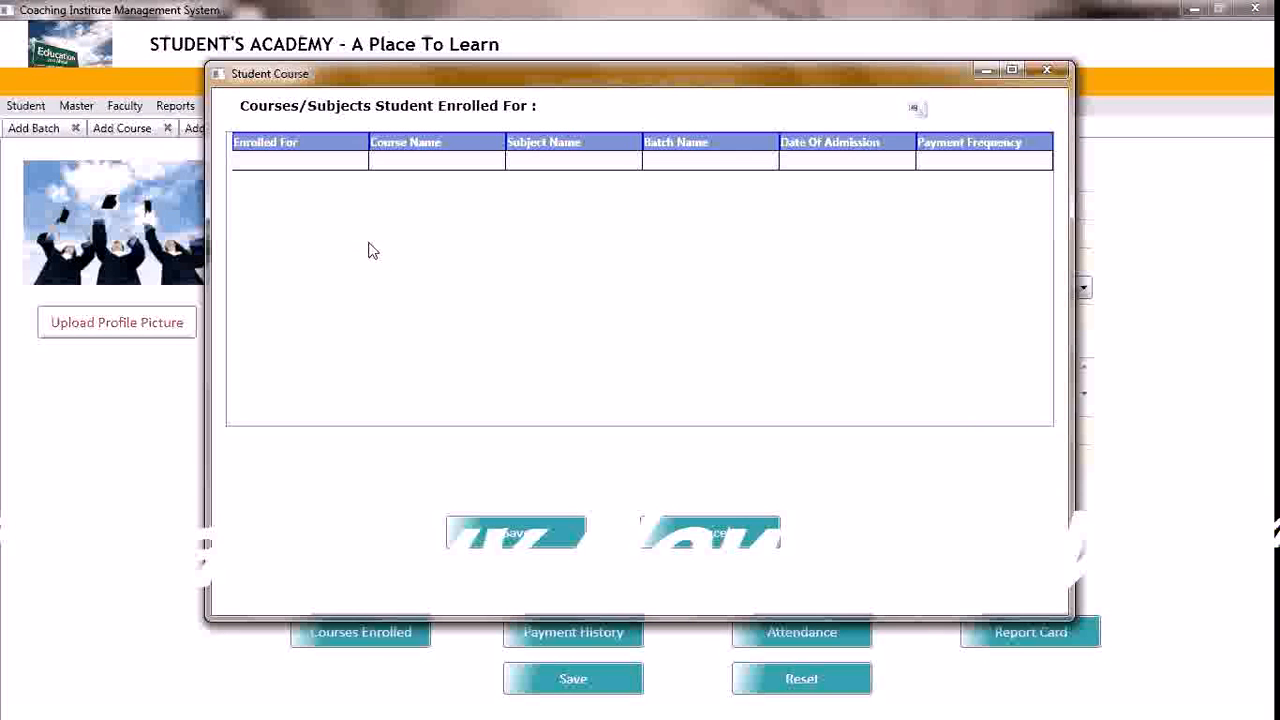
{"action": "left_click", "coordinate": [358, 163]}
{"action": "left_click", "coordinate": [357, 163]}
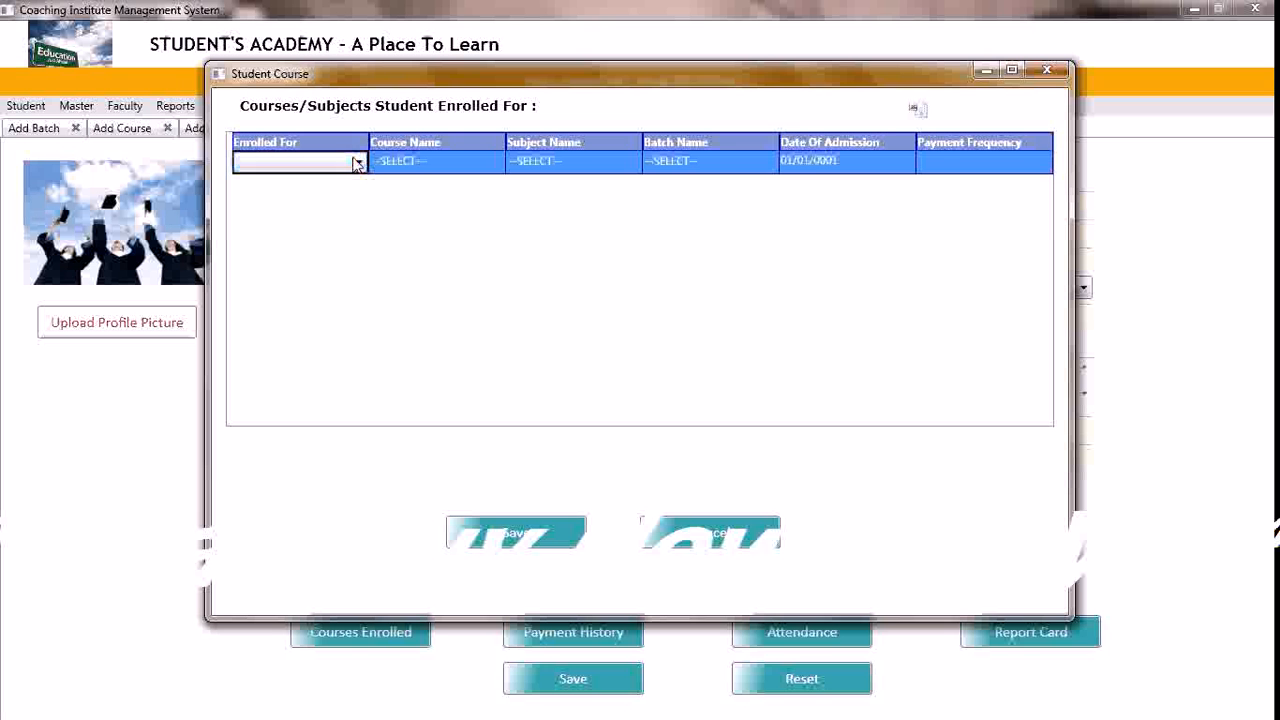
{"action": "left_click", "coordinate": [357, 163]}
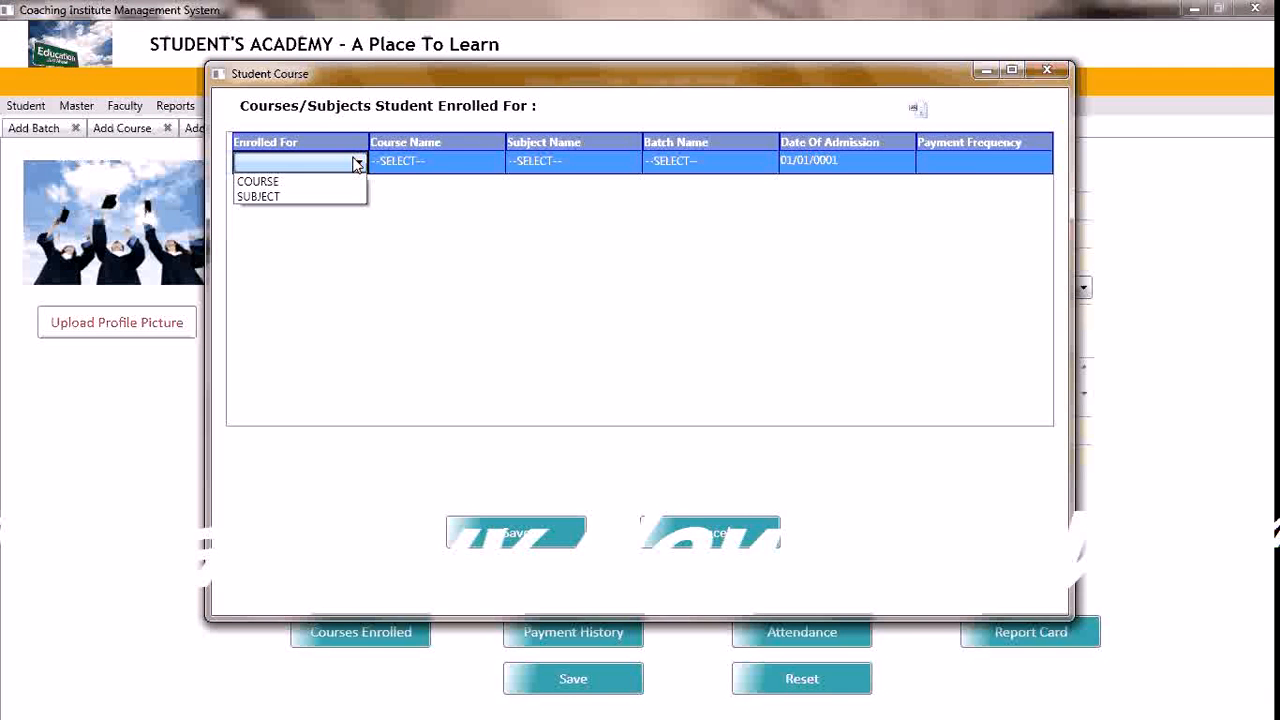
{"action": "left_click", "coordinate": [323, 186]}
{"action": "left_click", "coordinate": [445, 175]}
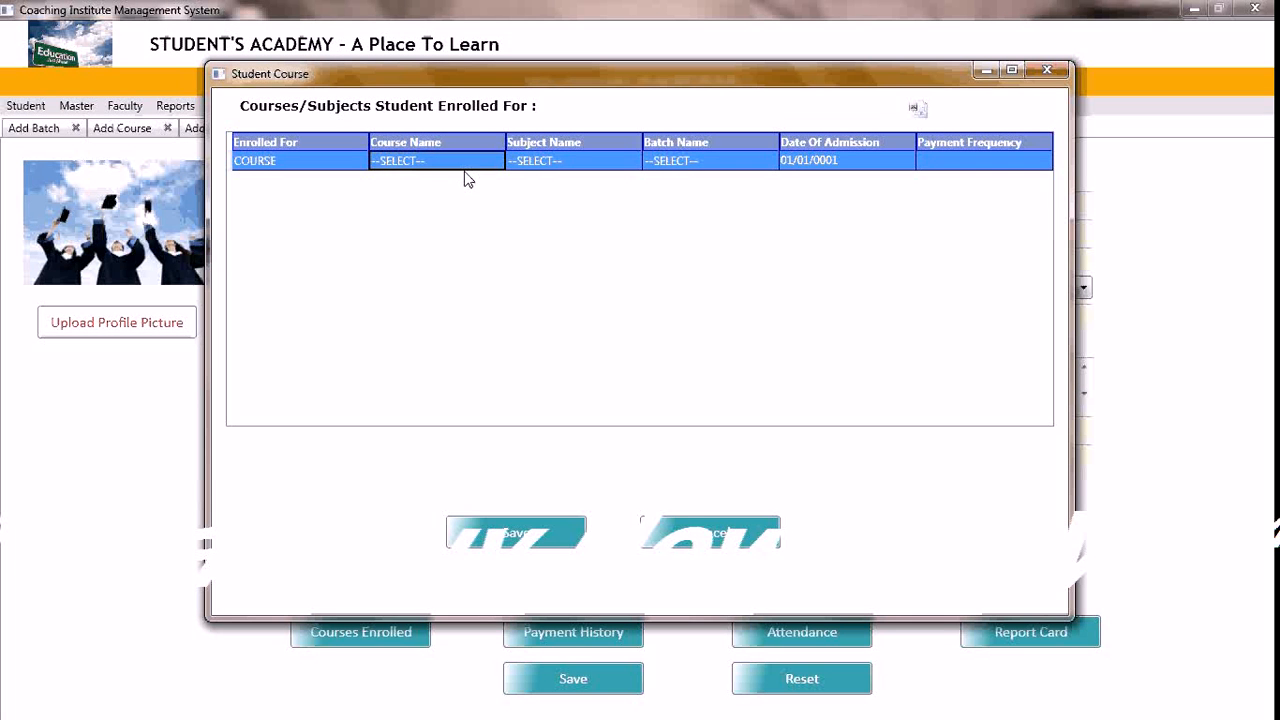
{"action": "left_click", "coordinate": [500, 163]}
{"action": "left_click", "coordinate": [496, 162]}
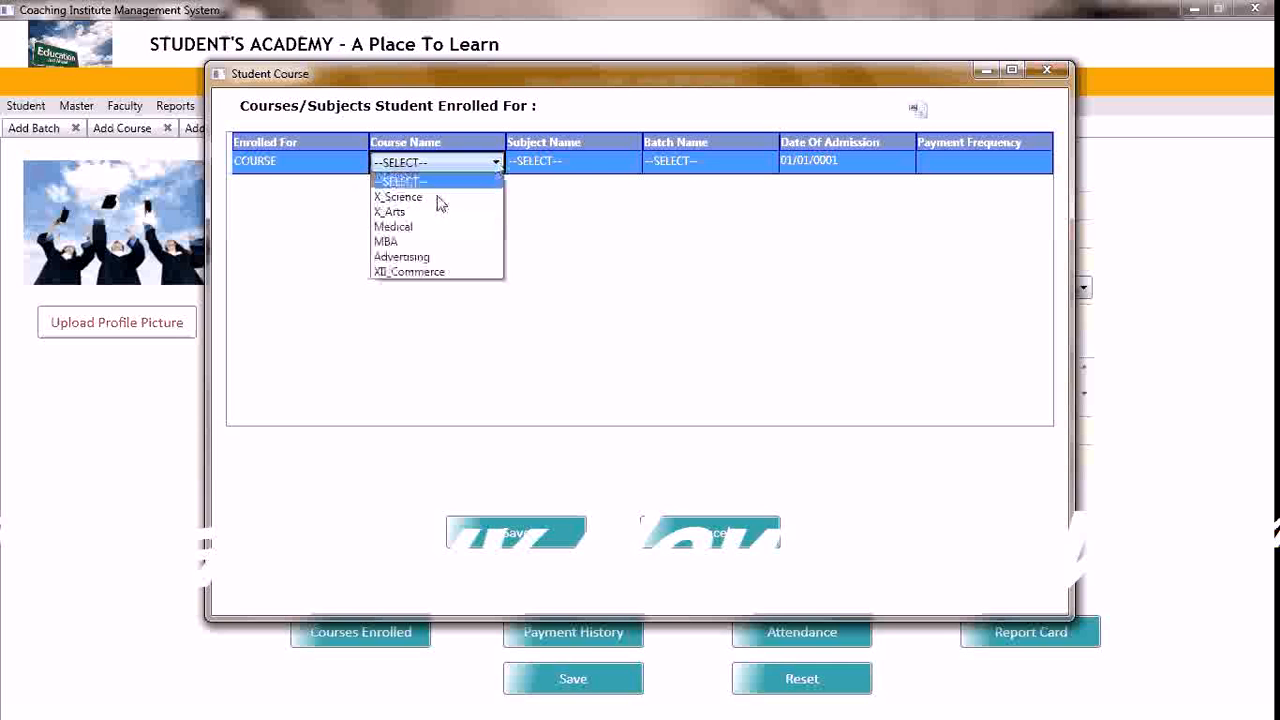
{"action": "left_click", "coordinate": [445, 270]}
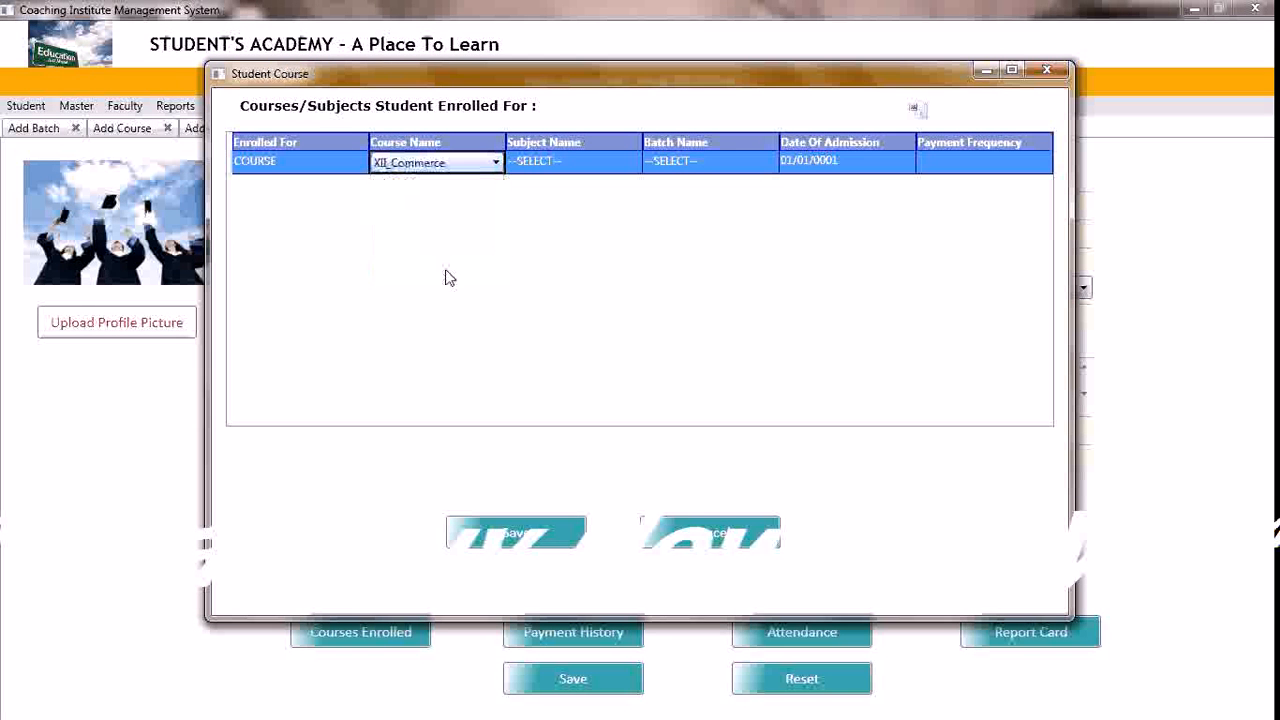
Assign the XII_Commerce_MorningBatch batch to the student's course enrolment
{"action": "left_click", "coordinate": [752, 172]}
{"action": "left_click", "coordinate": [752, 172]}
{"action": "left_click", "coordinate": [752, 172]}
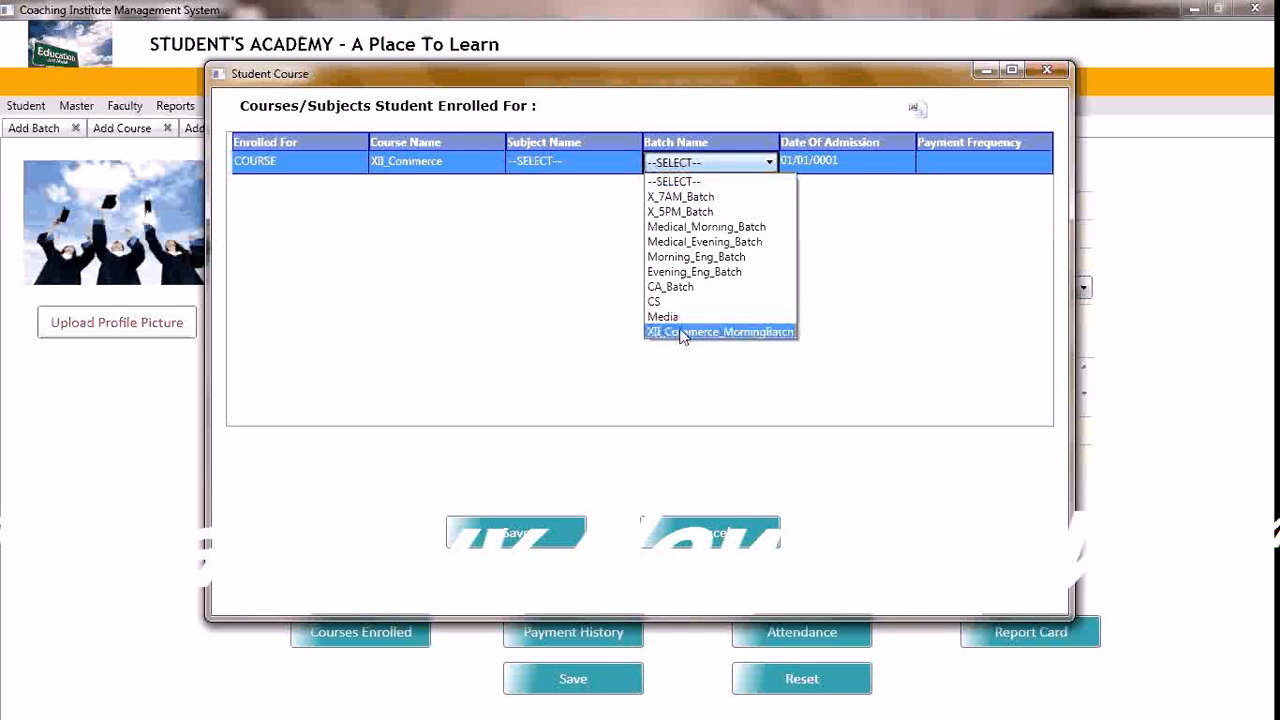
{"action": "left_click", "coordinate": [758, 332]}
Set the enrolment's date of admission to 01/07/2013
{"action": "left_click", "coordinate": [850, 165]}
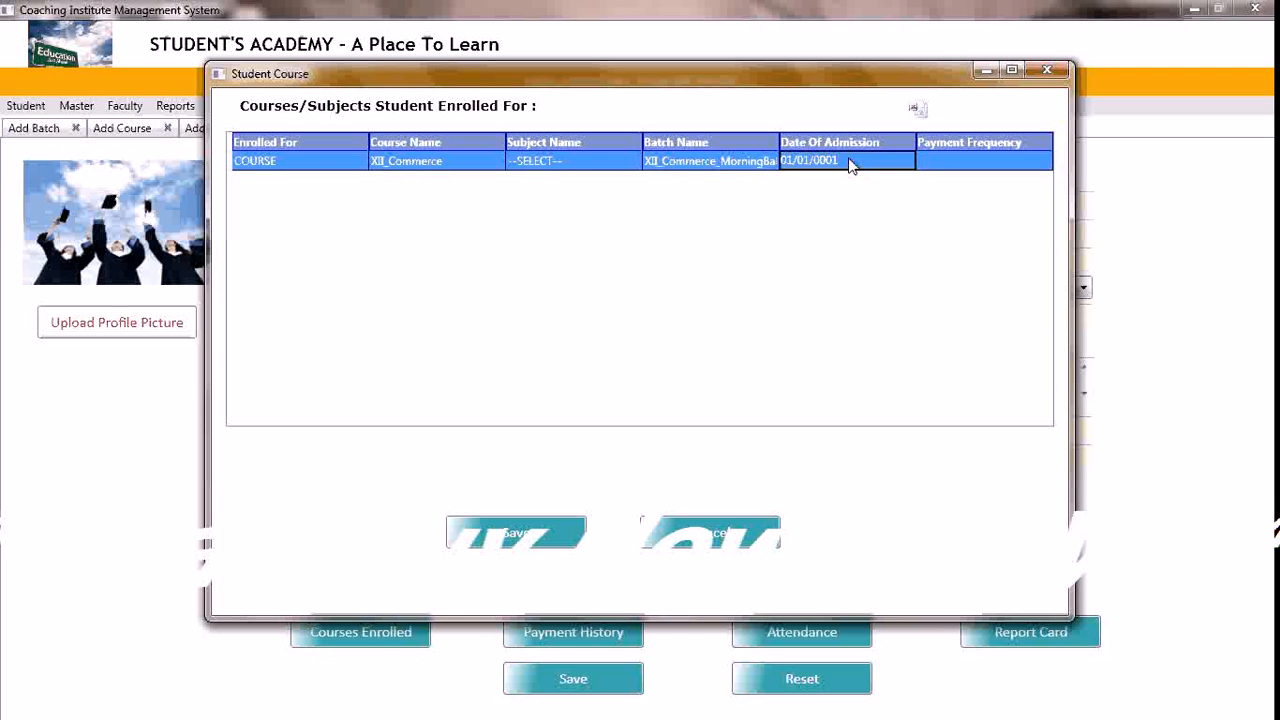
{"action": "left_click", "coordinate": [850, 165]}
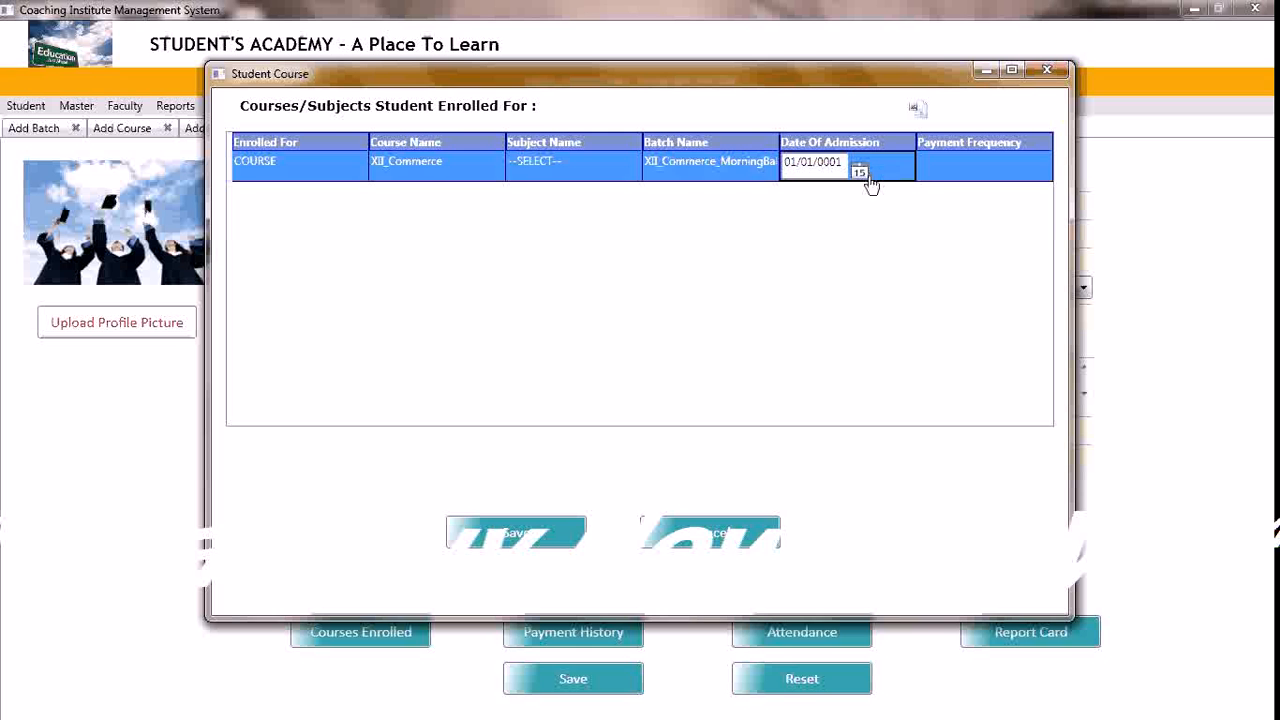
{"action": "left_click", "coordinate": [860, 175]}
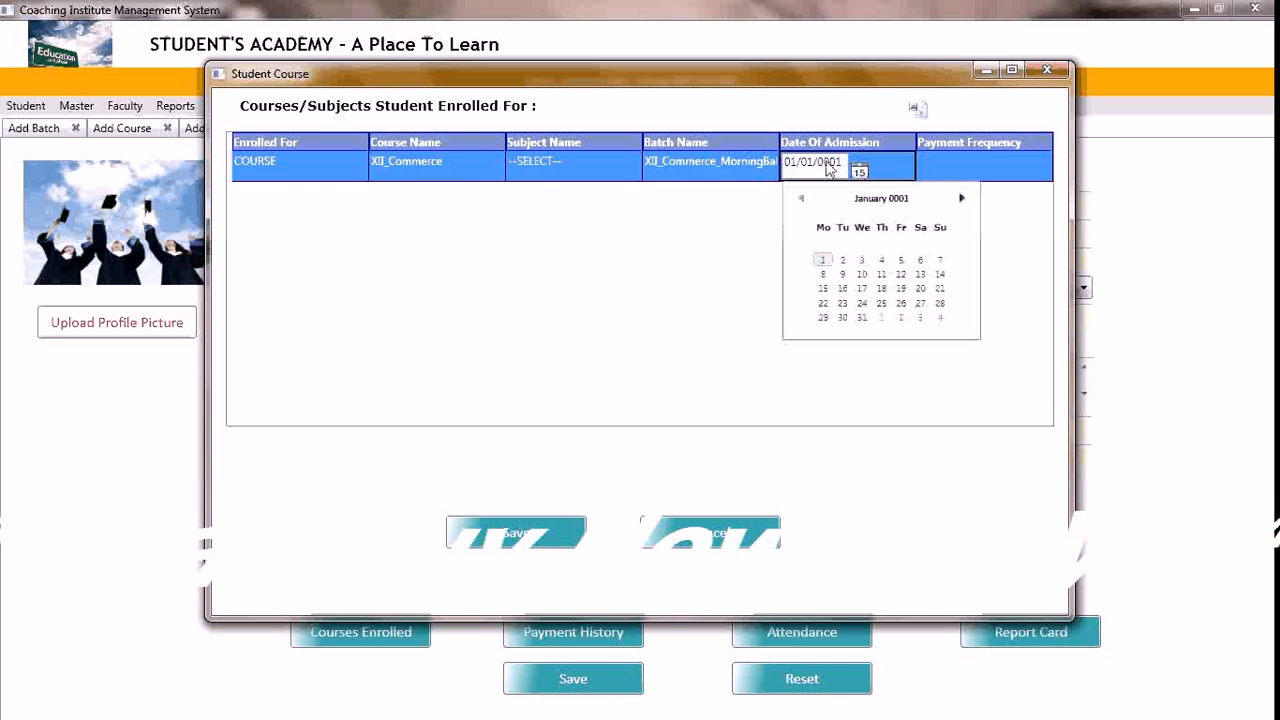
{"action": "left_click", "coordinate": [828, 166]}
{"action": "key", "text": "BackSpace"}
{"action": "key", "text": "BackSpace"}
{"action": "key", "text": "BackSpace"}
{"action": "key", "text": "BackSpace"}
{"action": "type", "text": "2"}
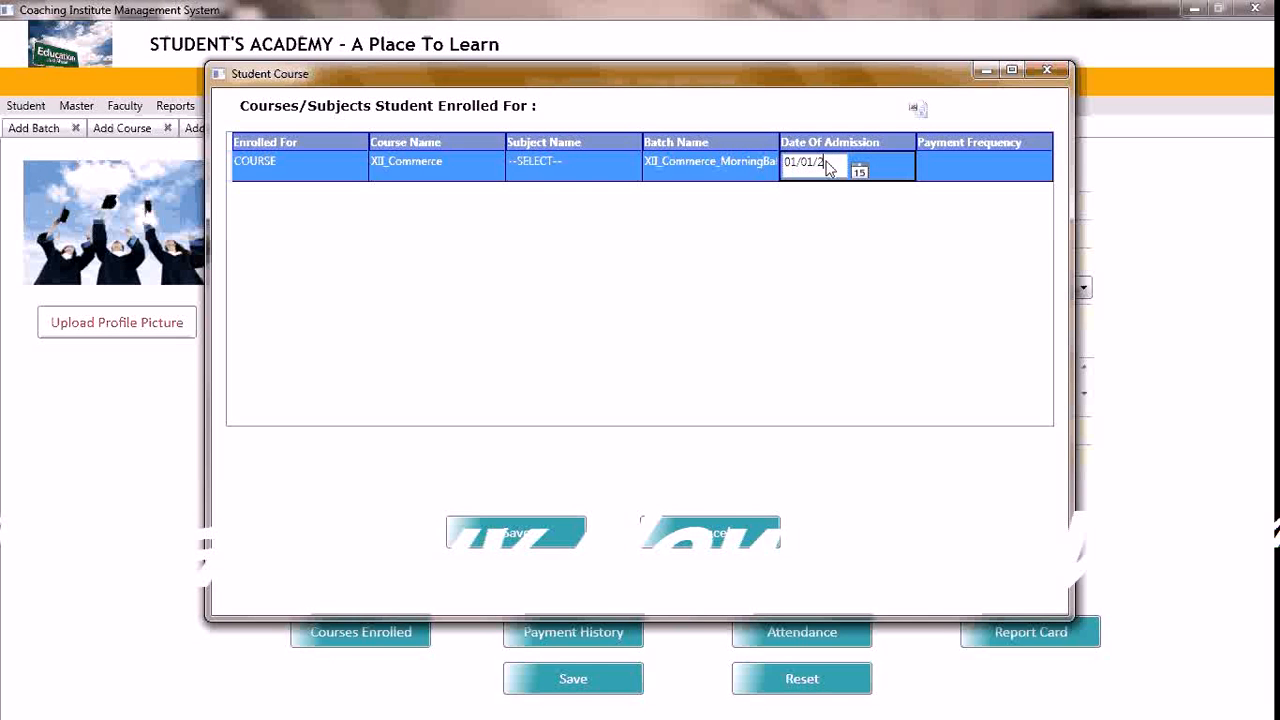
{"action": "type", "text": "013"}
{"action": "key", "text": "BackSpace"}
{"action": "type", "text": "7"}
{"action": "key", "text": "Tab"}
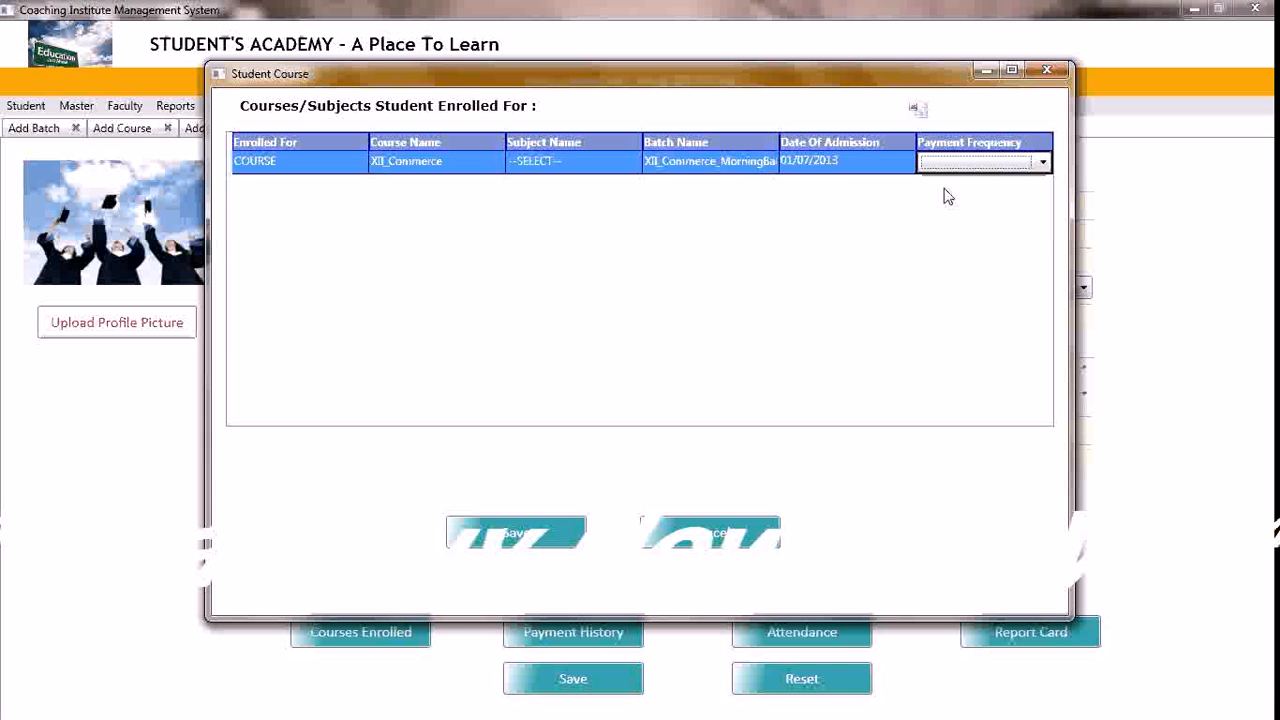
Set the enrolment's payment frequency to MONTHLY and save the enrolment
{"action": "left_click", "coordinate": [1041, 163]}
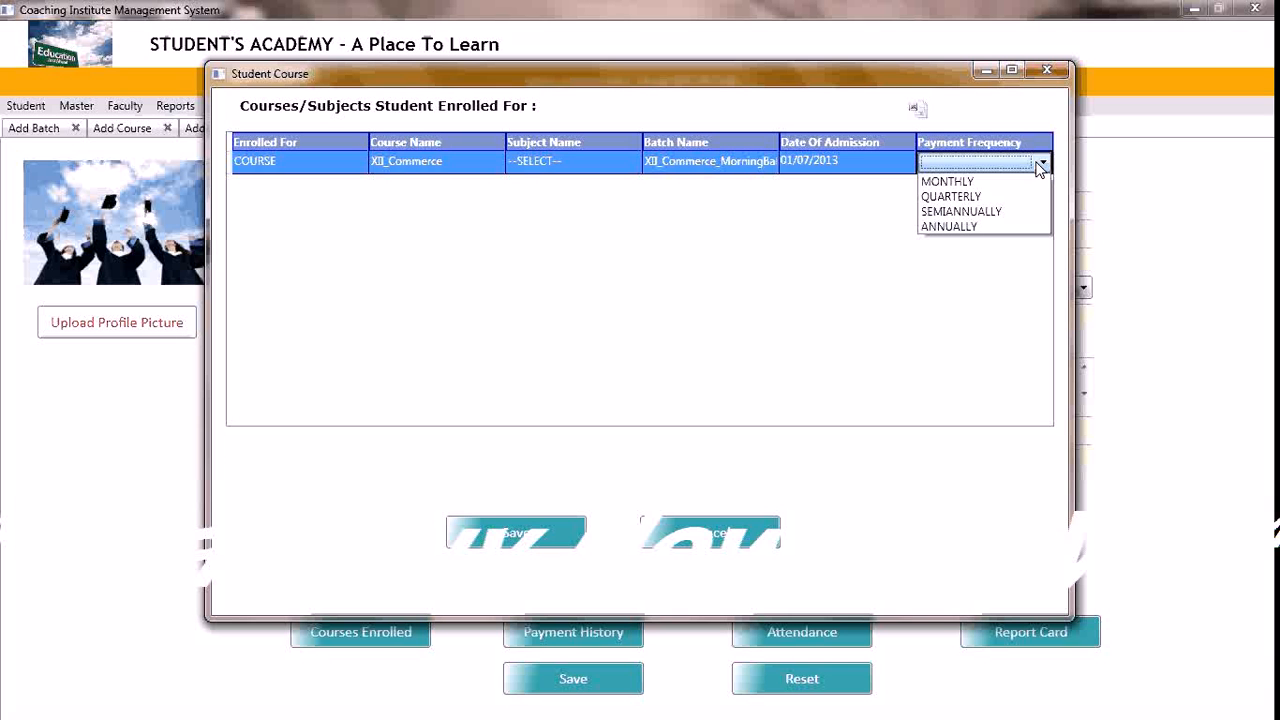
{"action": "left_click", "coordinate": [985, 181]}
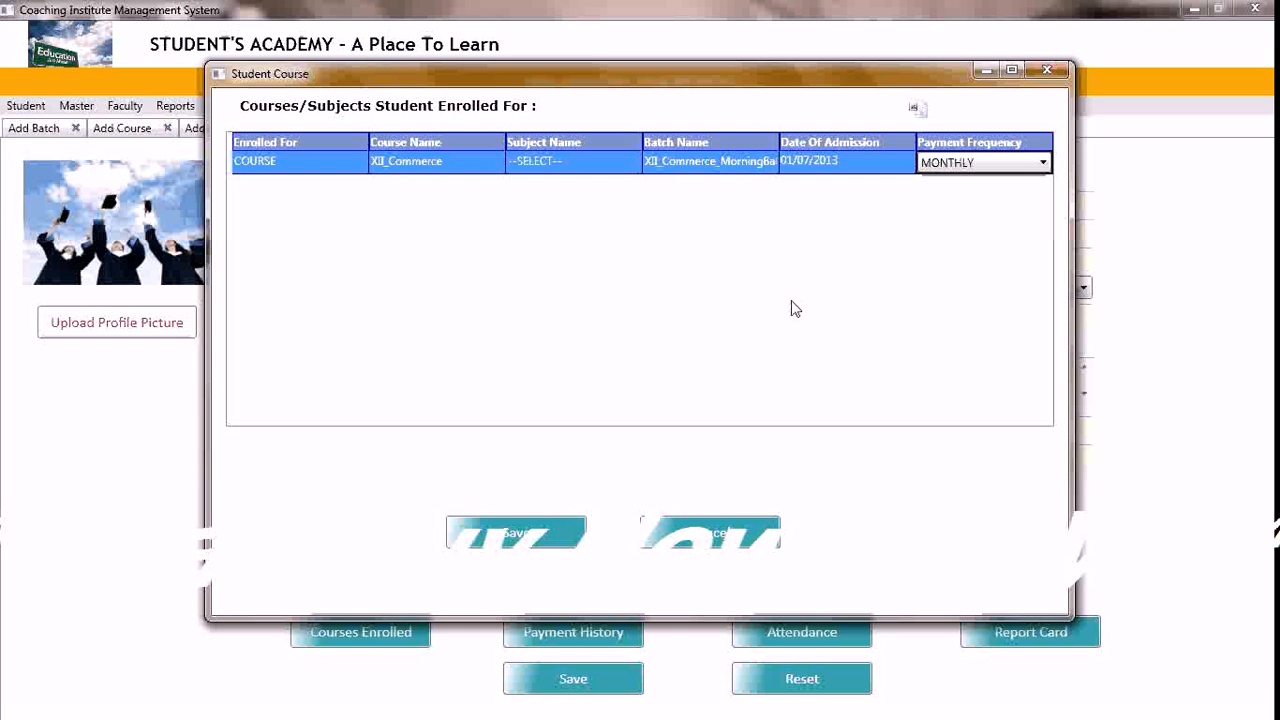
{"action": "left_click", "coordinate": [519, 540]}
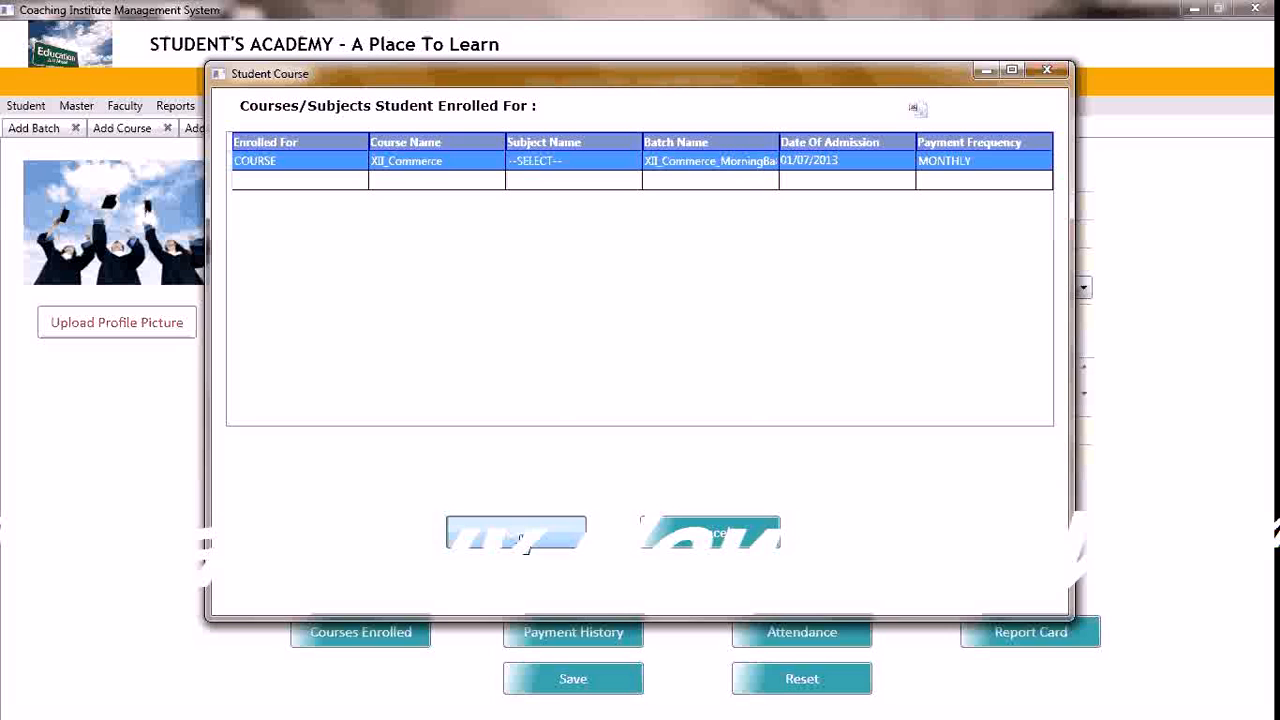
{"action": "left_click", "coordinate": [665, 408]}
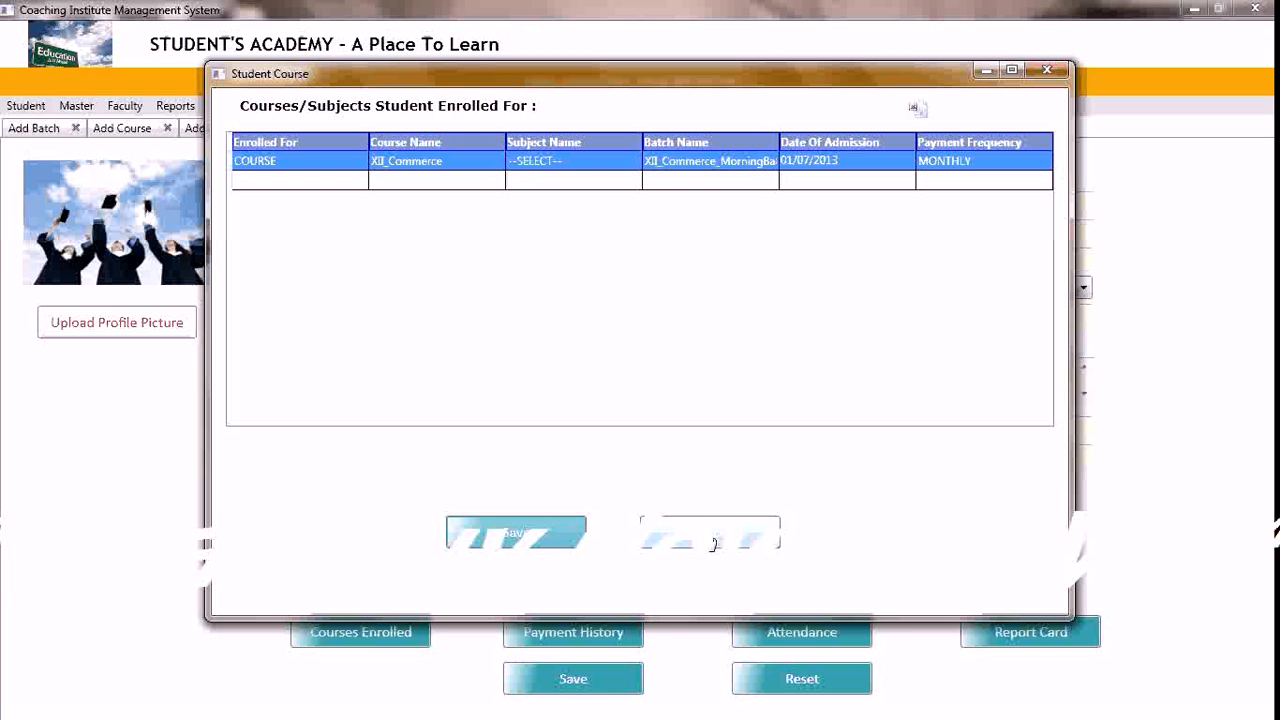
Export the student's enrolments to Excel, close the workbook without saving and leave the enrolment window
{"action": "left_click", "coordinate": [919, 110]}
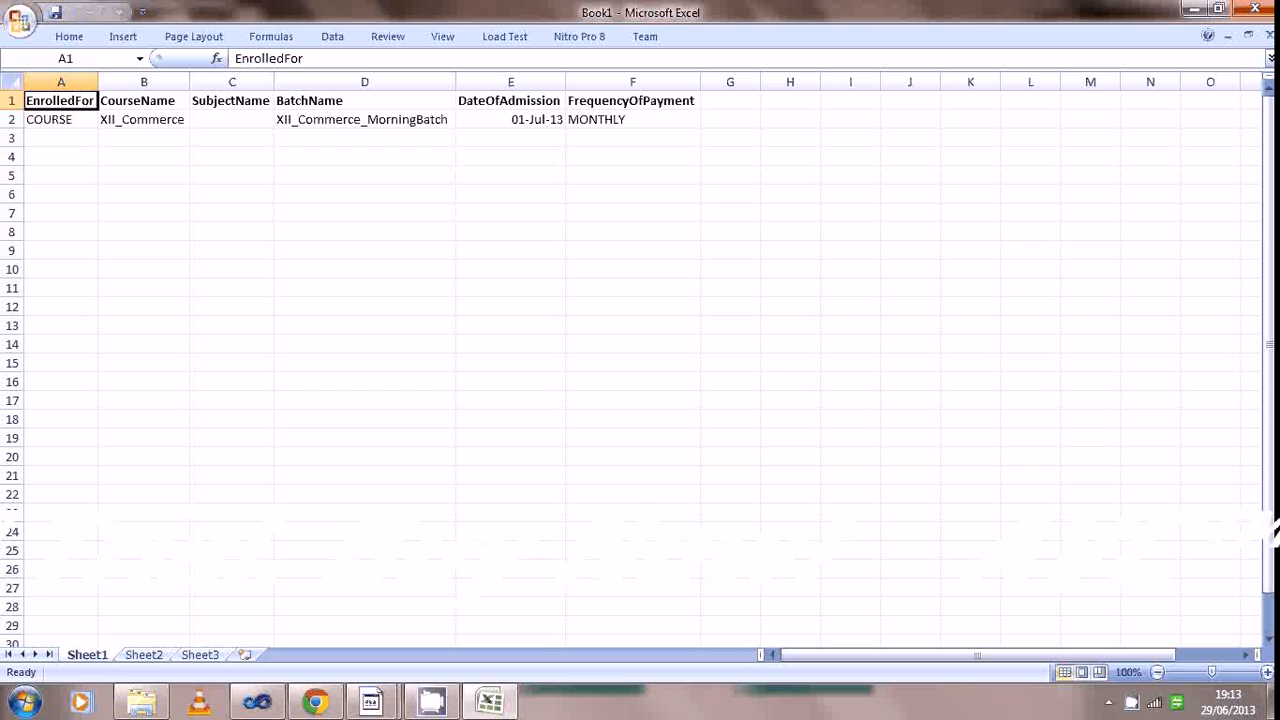
{"action": "left_click", "coordinate": [1254, 10]}
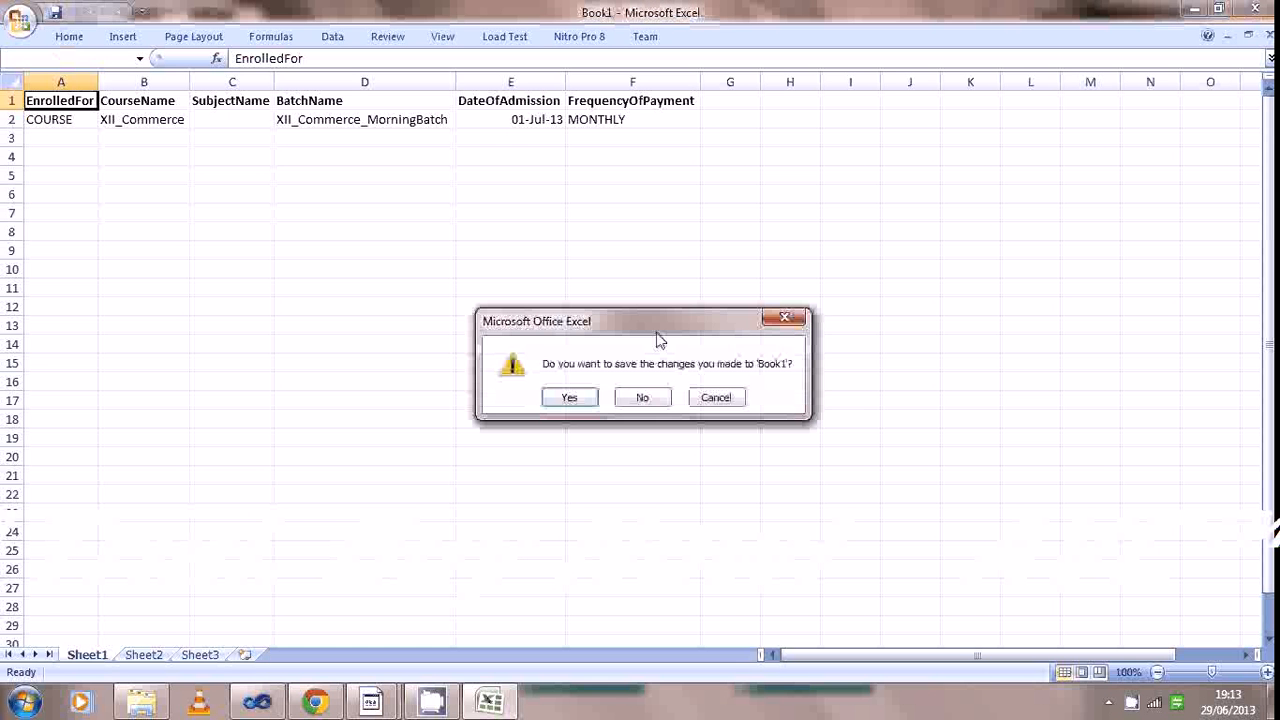
{"action": "left_click", "coordinate": [641, 398]}
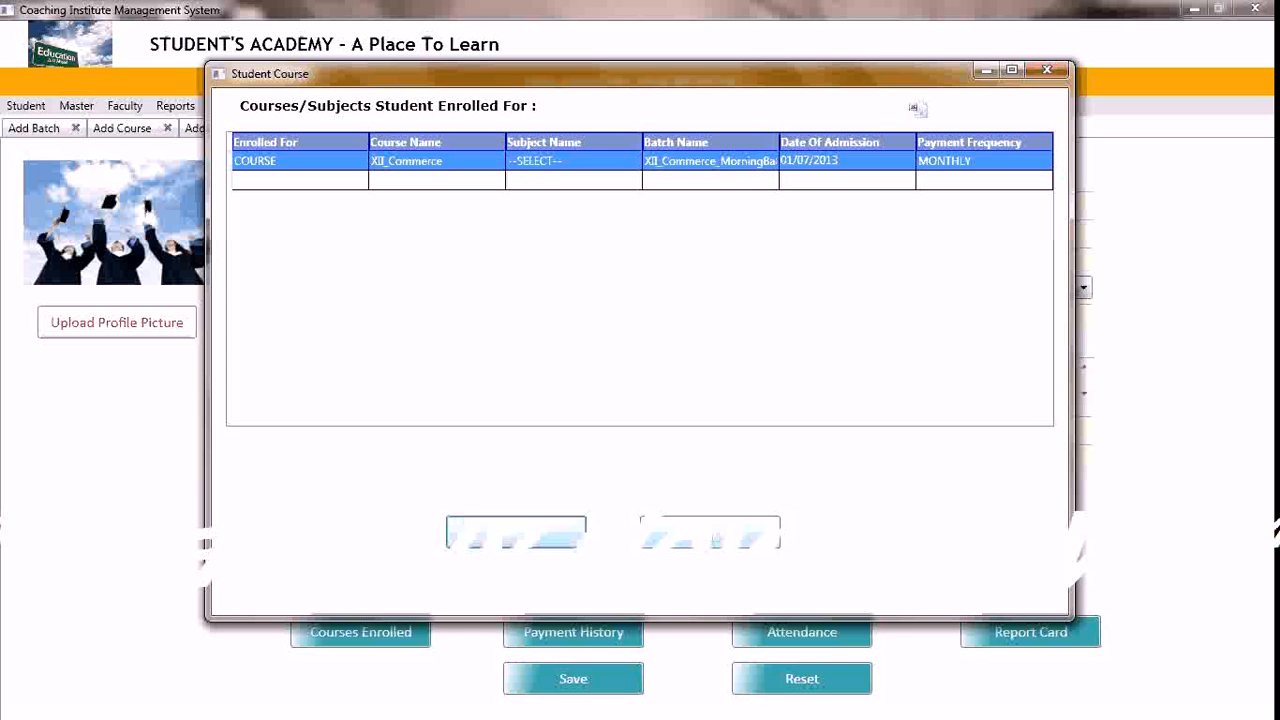
{"action": "left_click", "coordinate": [711, 538]}
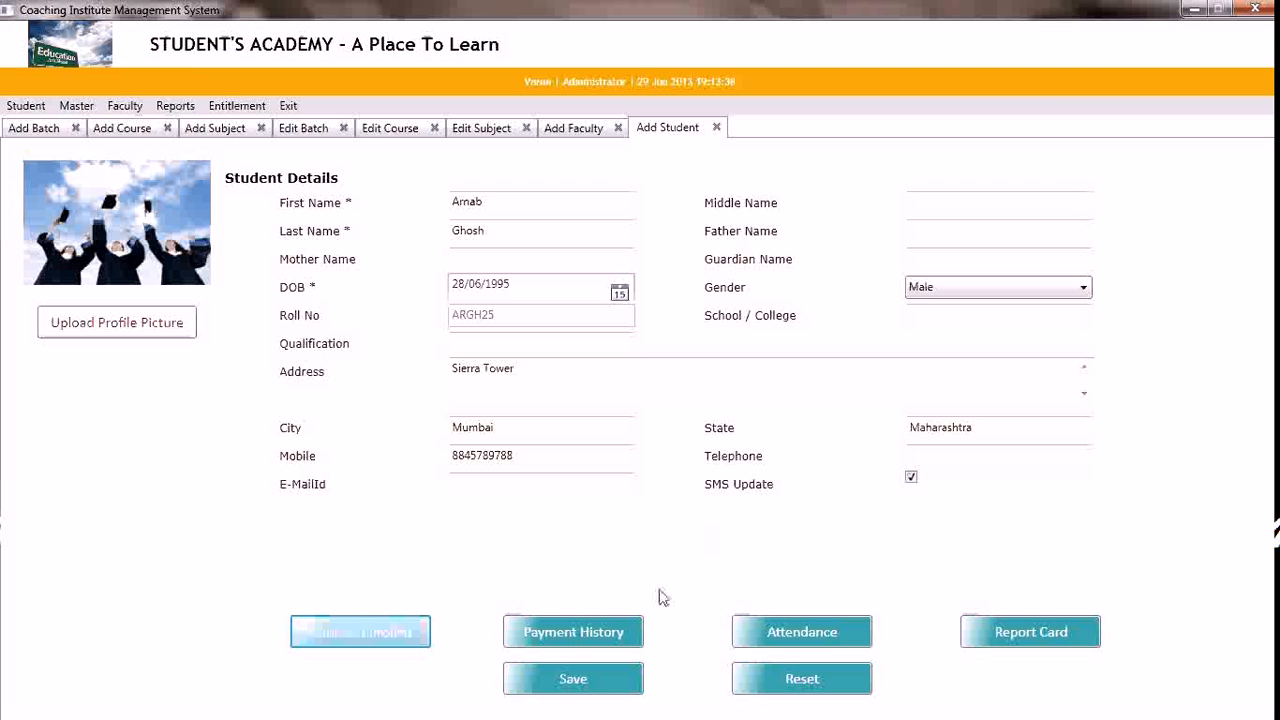
Open the student's payment history and start a new payment entry with CASH as the payment mode
{"action": "left_click", "coordinate": [581, 630]}
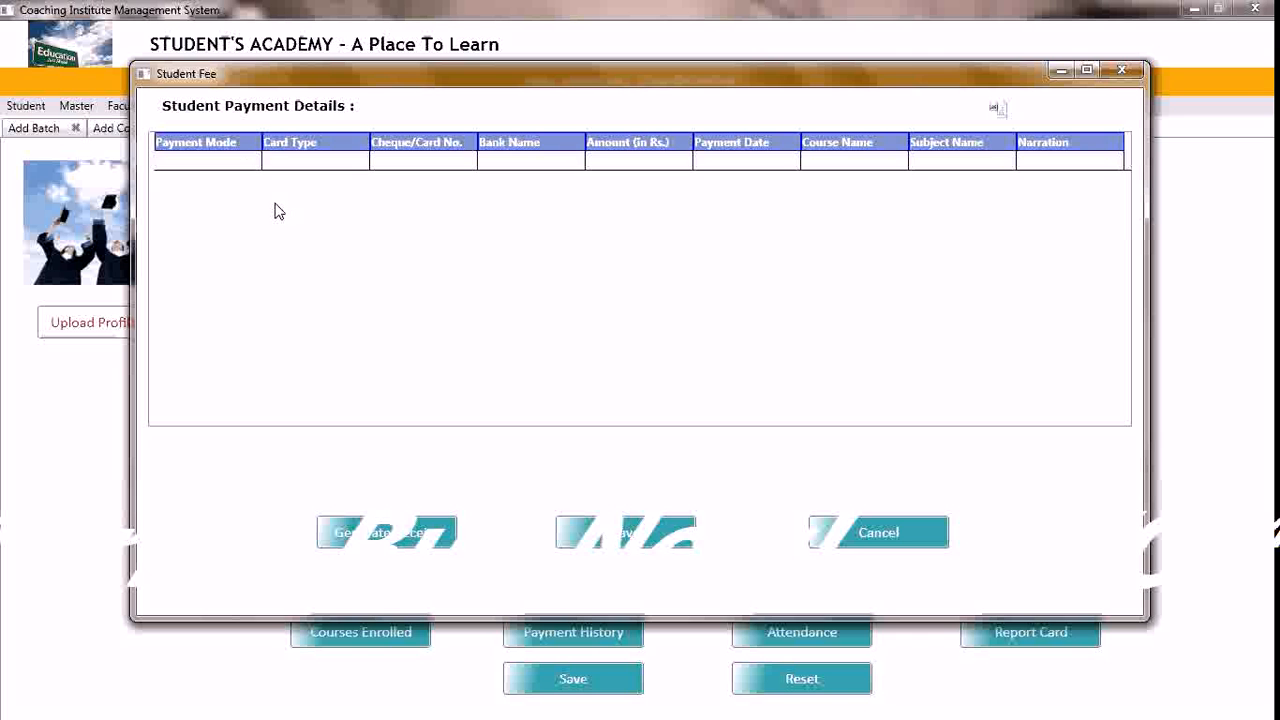
{"action": "left_click", "coordinate": [246, 164]}
{"action": "left_click", "coordinate": [247, 164]}
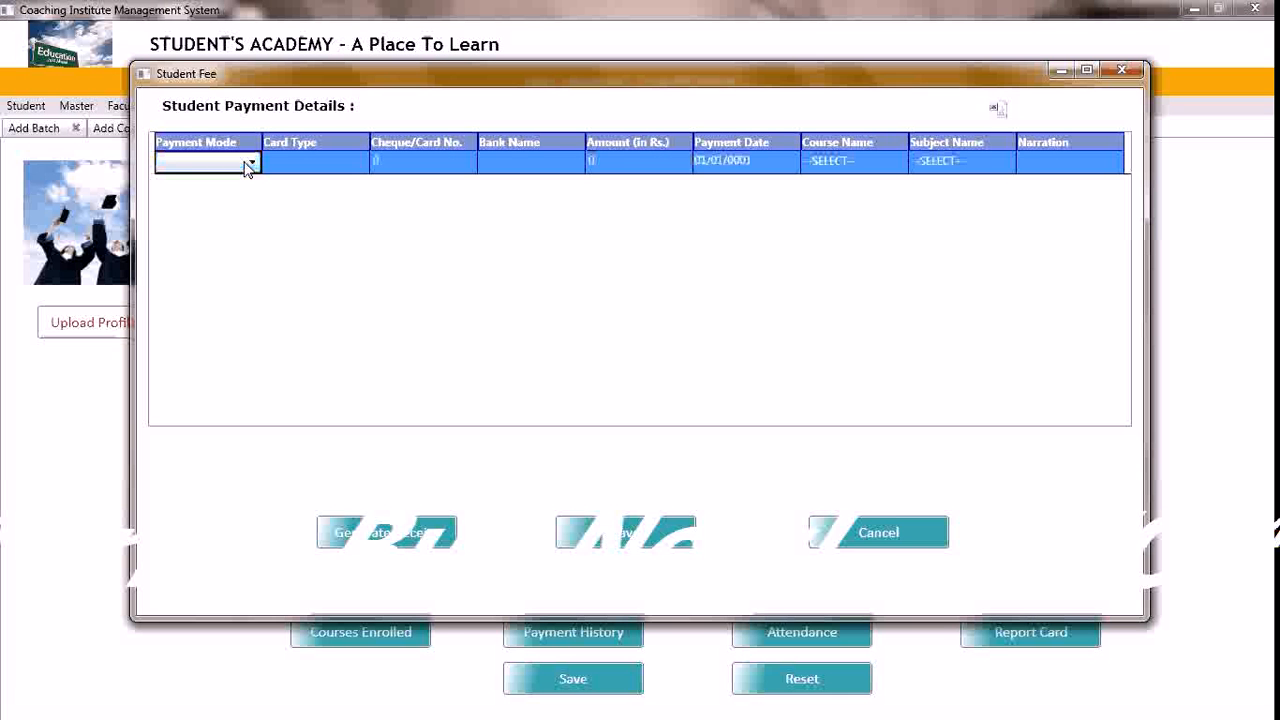
{"action": "left_click", "coordinate": [250, 163]}
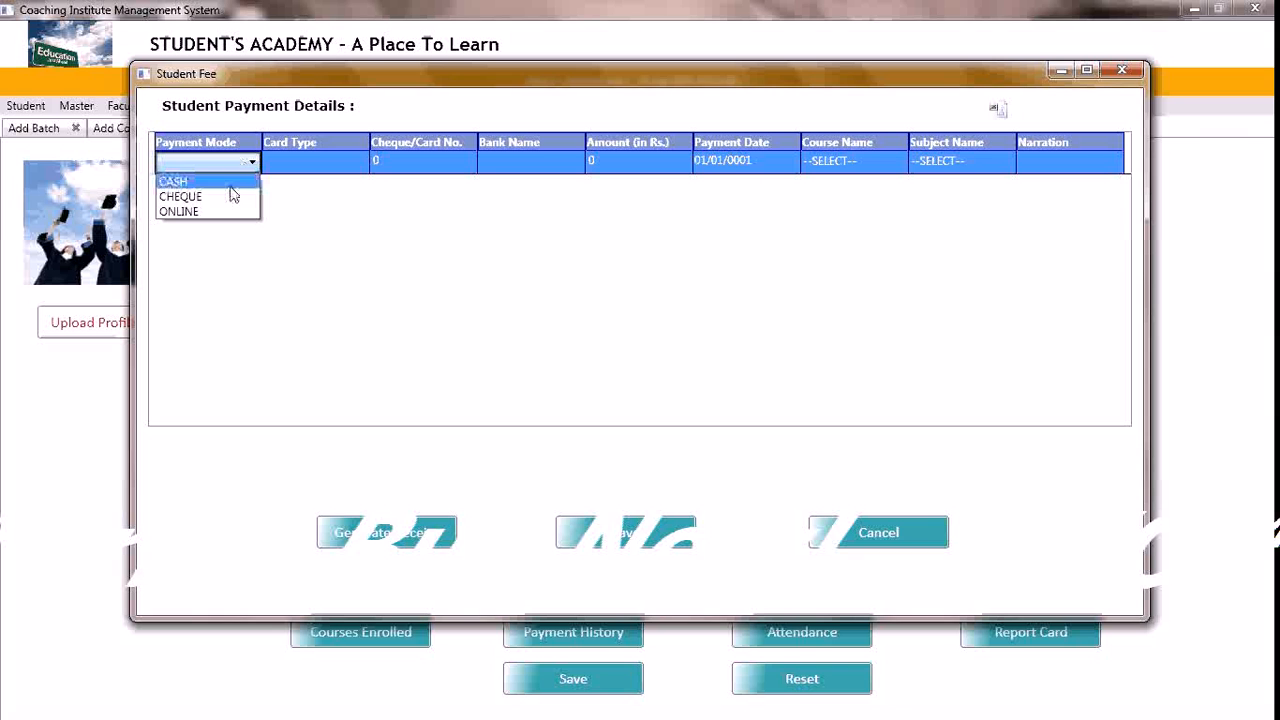
{"action": "left_click", "coordinate": [226, 185]}
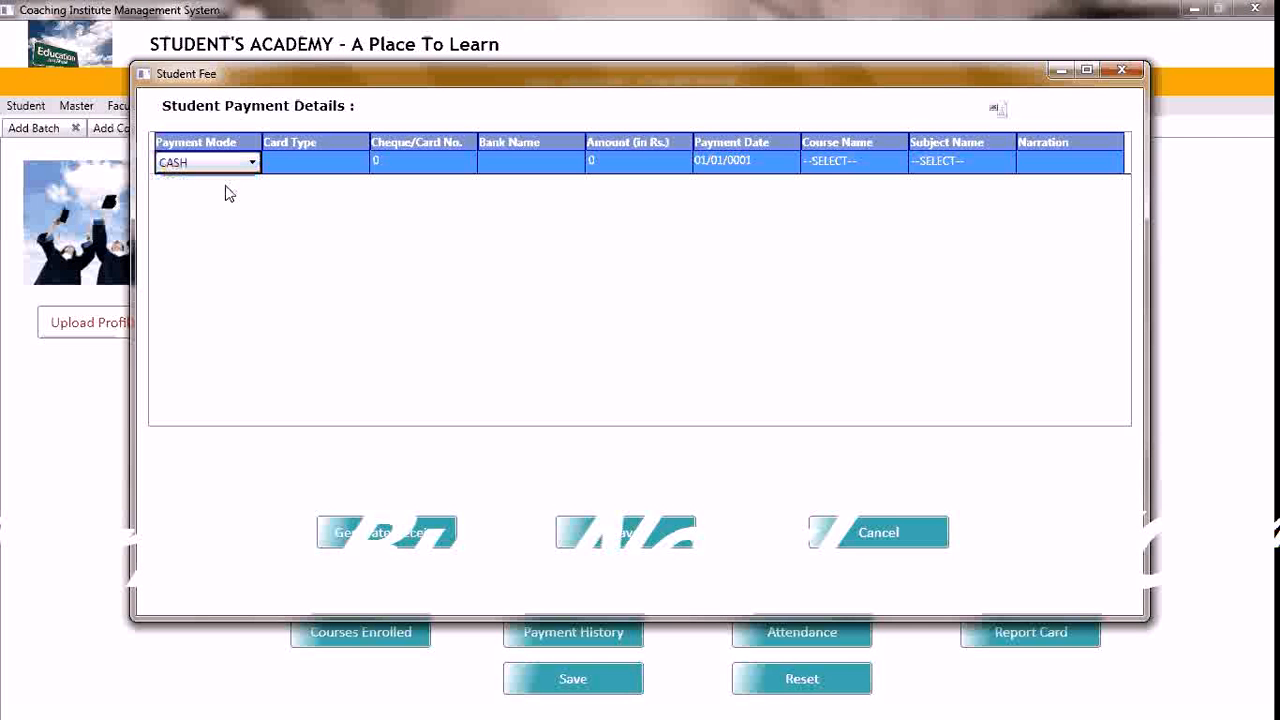
Set the payment amount to Rs. 1000, leaving the card type, cheque number and bank name unchanged
{"action": "key", "text": "Tab"}
{"action": "key", "text": "Tab"}
{"action": "key", "text": "Tab"}
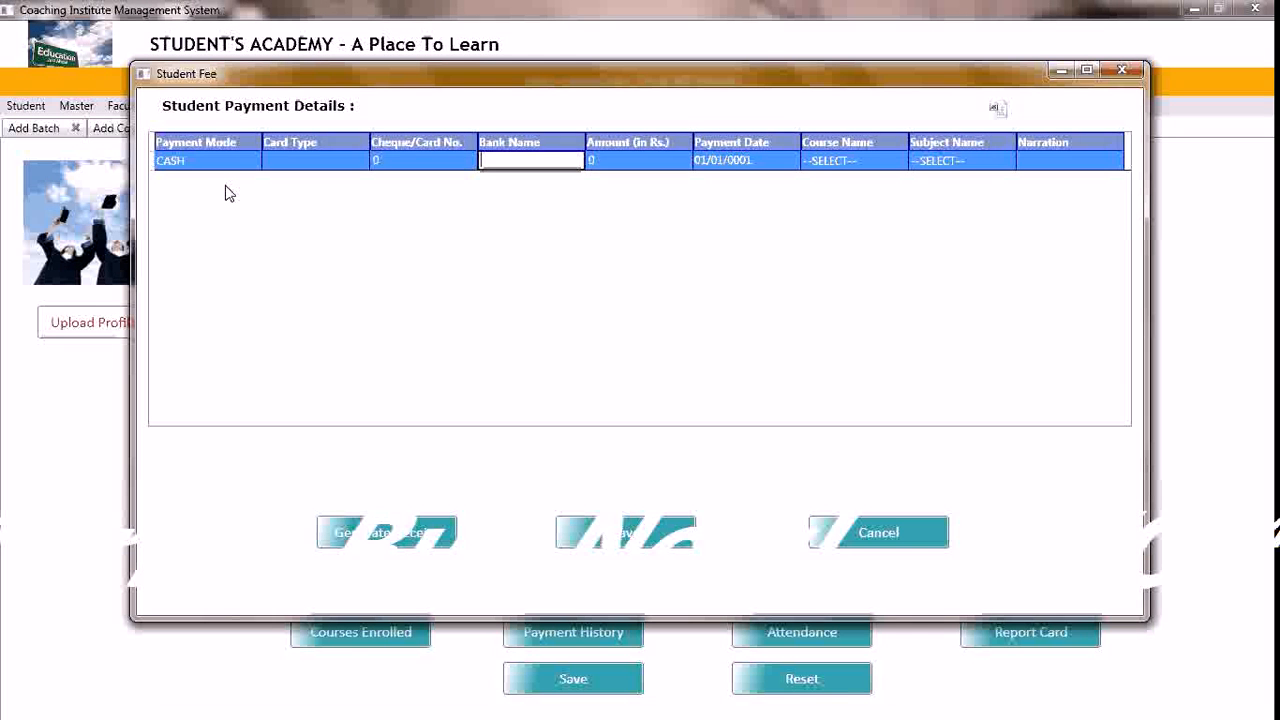
{"action": "key", "text": "Tab"}
{"action": "type", "text": "1000"}
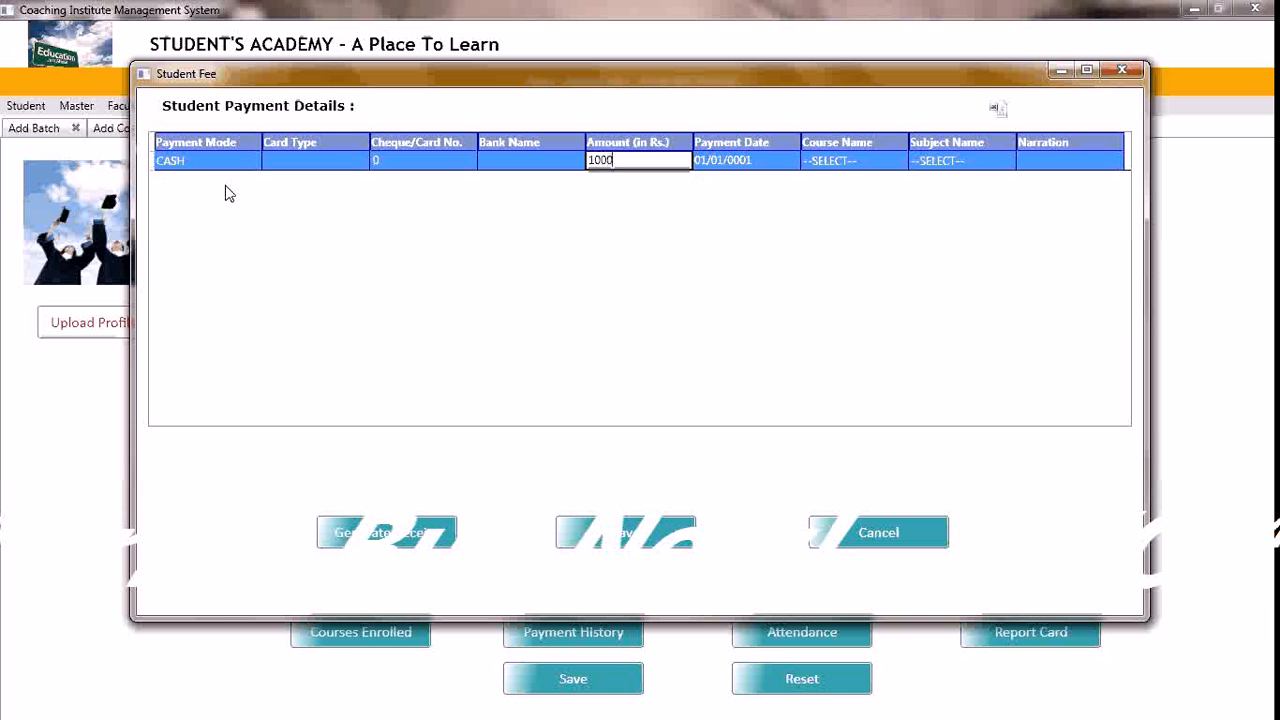
Set the payment date of the CASH payment entry to 01/07/2013
{"action": "key", "text": "Tab"}
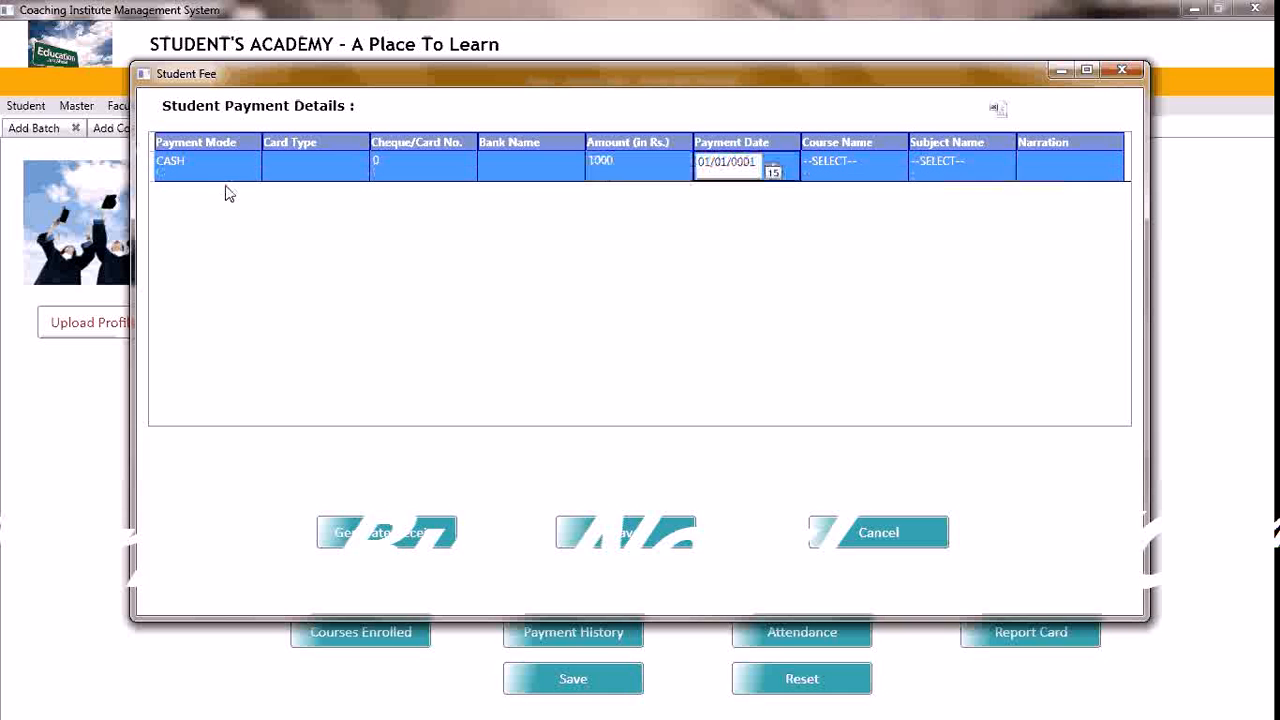
{"action": "double_click", "coordinate": [748, 165]}
{"action": "type", "text": "2013"}
{"action": "key", "text": "BackSpace"}
{"action": "type", "text": "7"}
{"action": "key", "text": "Tab"}
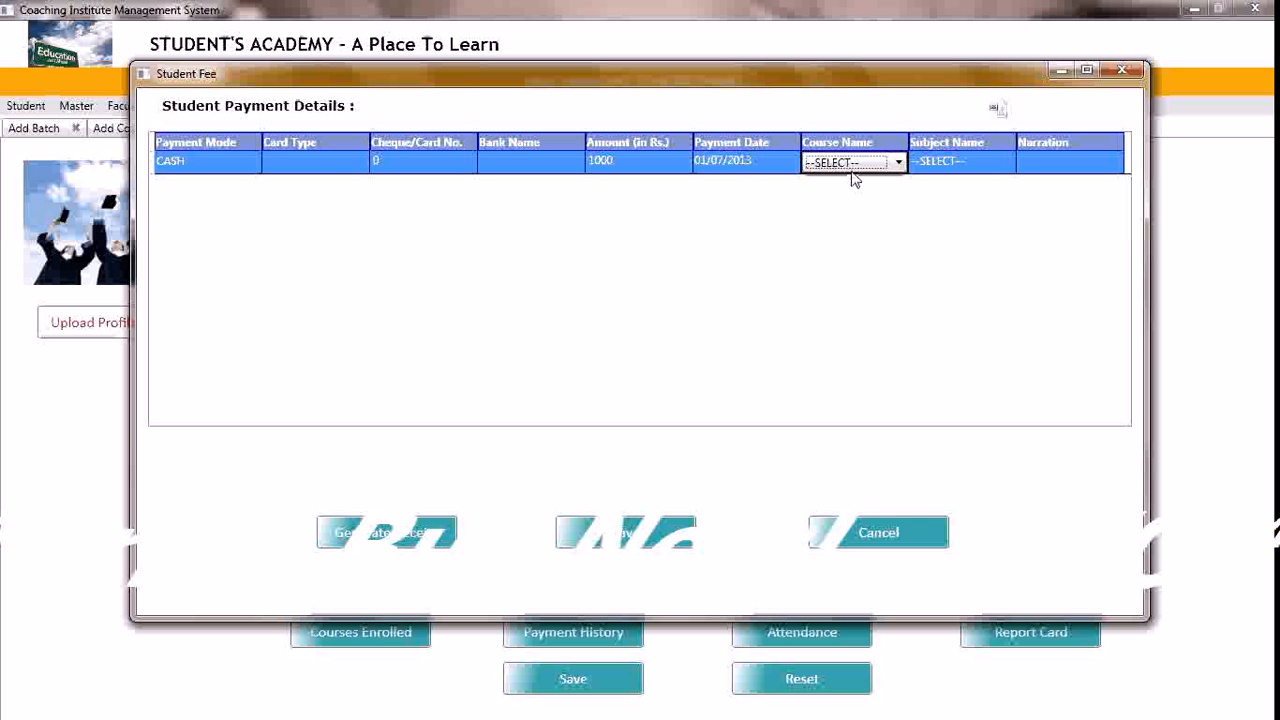
Assign the payment to the XII_Commerce course, leaving the subject unselected and the narration empty
{"action": "left_click", "coordinate": [898, 162]}
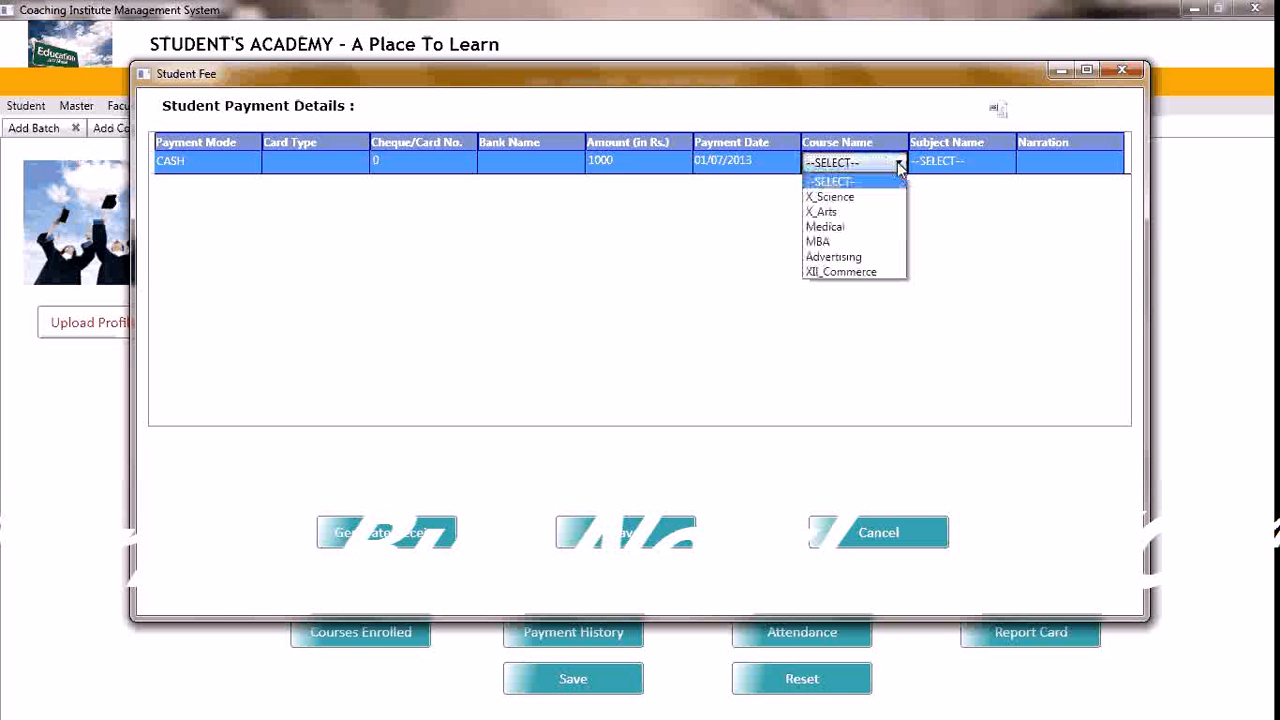
{"action": "left_click", "coordinate": [860, 272]}
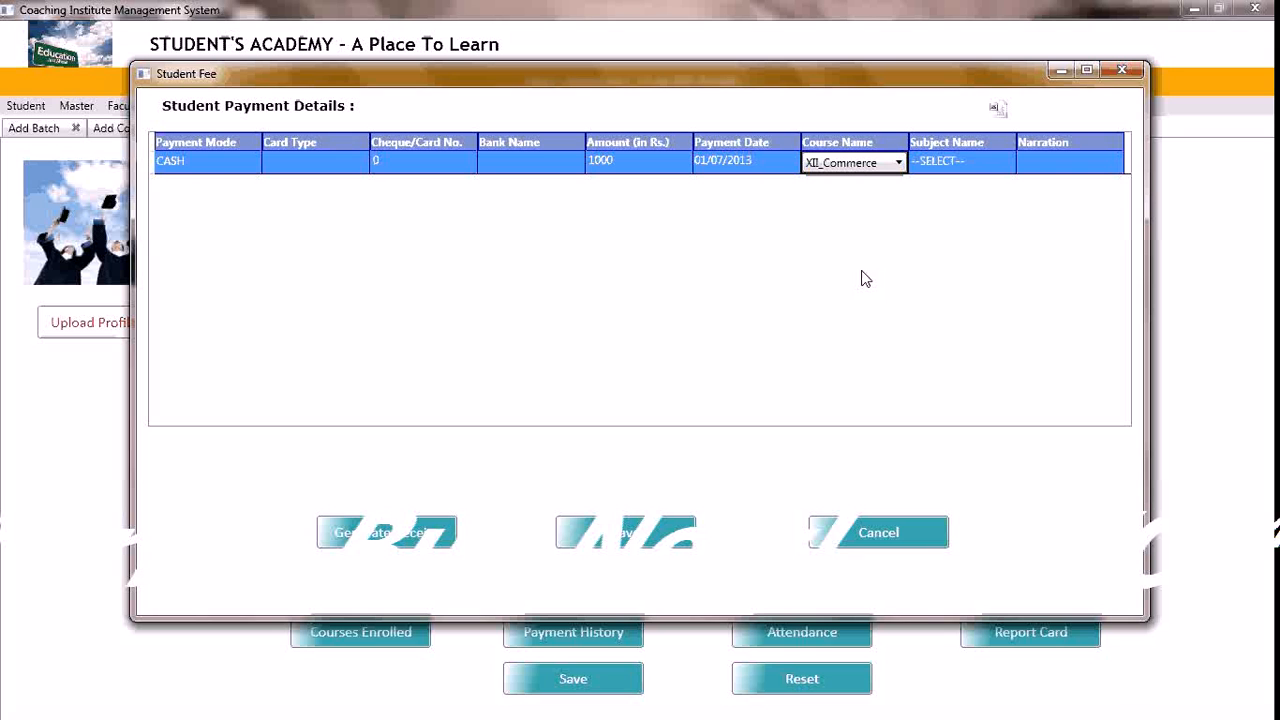
{"action": "key", "text": "Tab"}
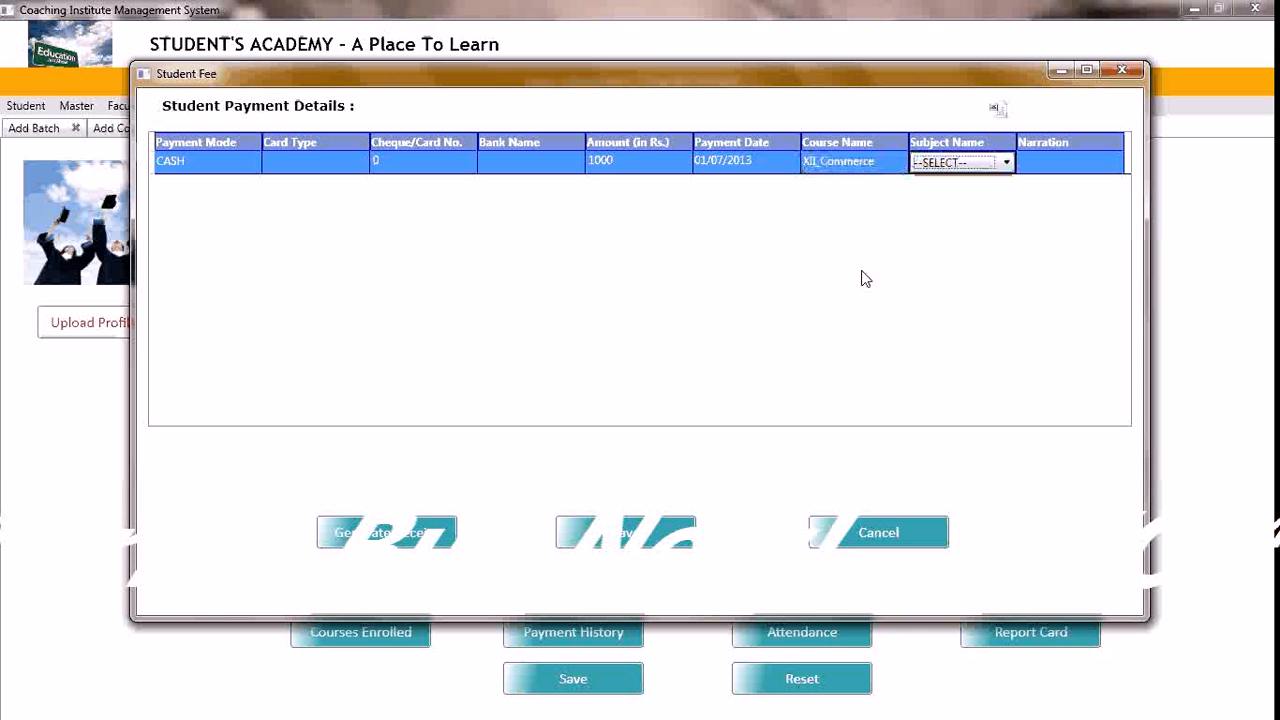
{"action": "key", "text": "Tab"}
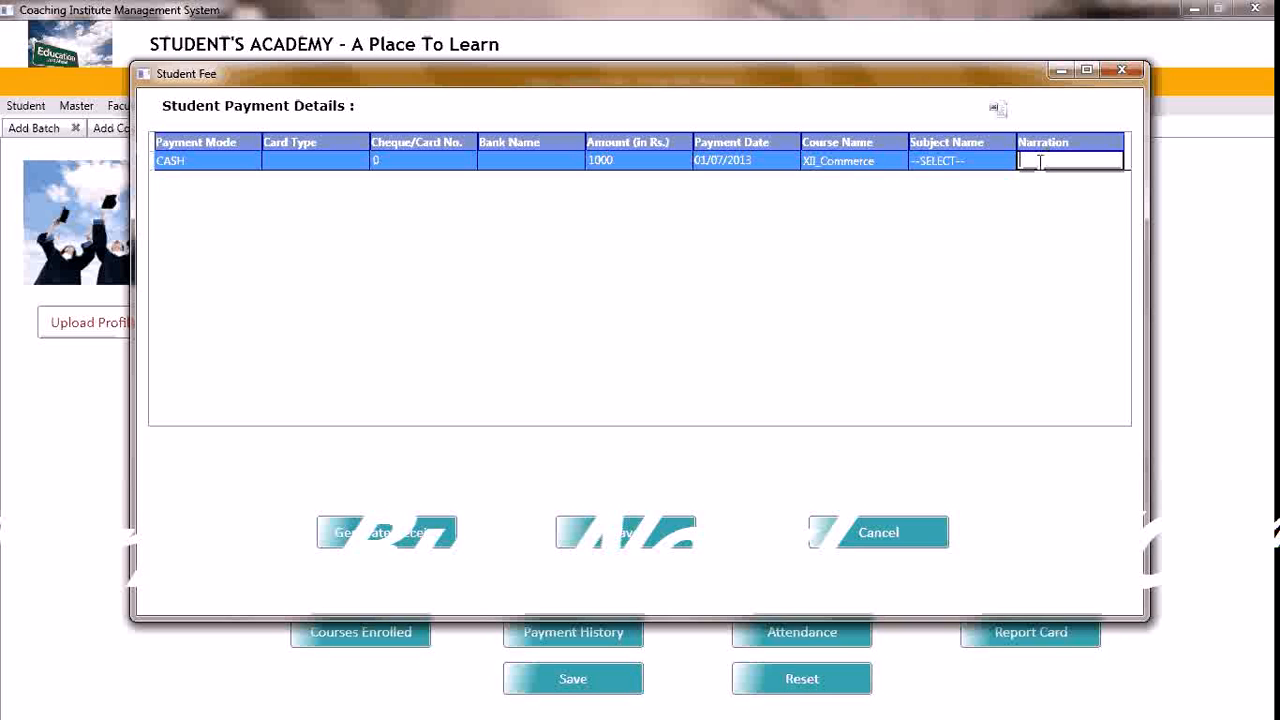
Generate the payment receipt without printing it, then close the receipt and the student's payment details
{"action": "left_click", "coordinate": [418, 537]}
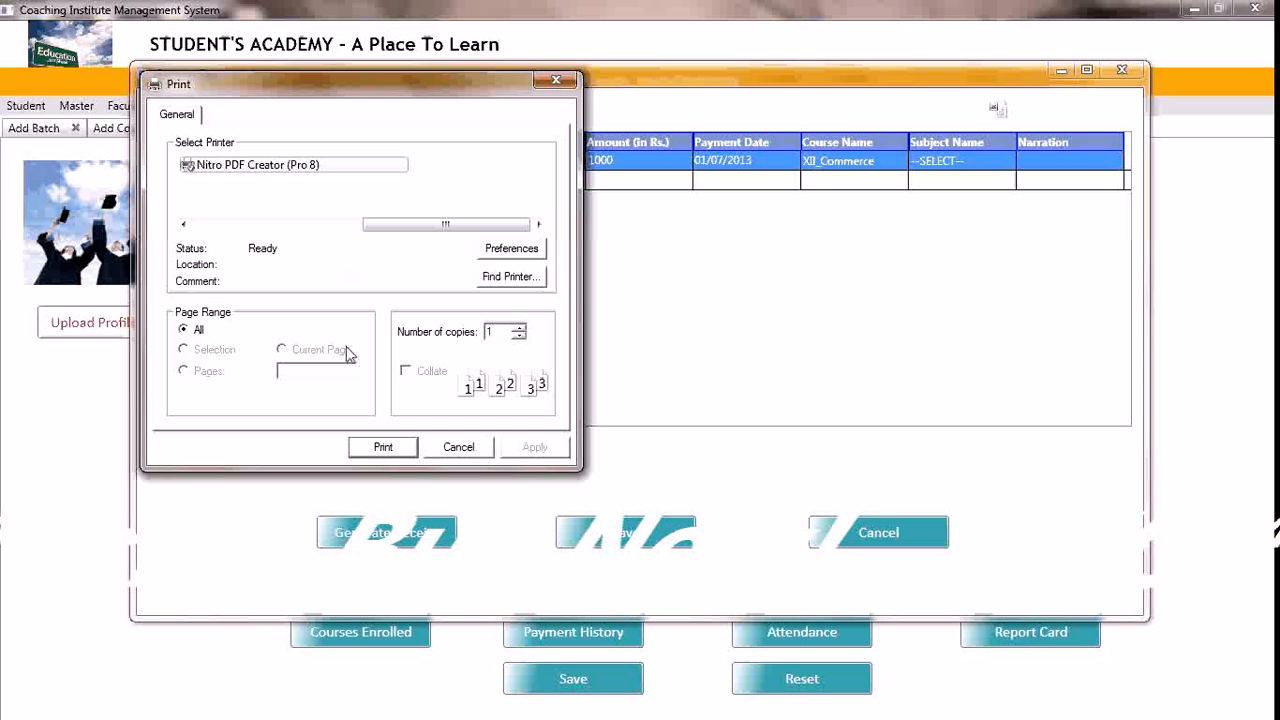
{"action": "left_click", "coordinate": [458, 447]}
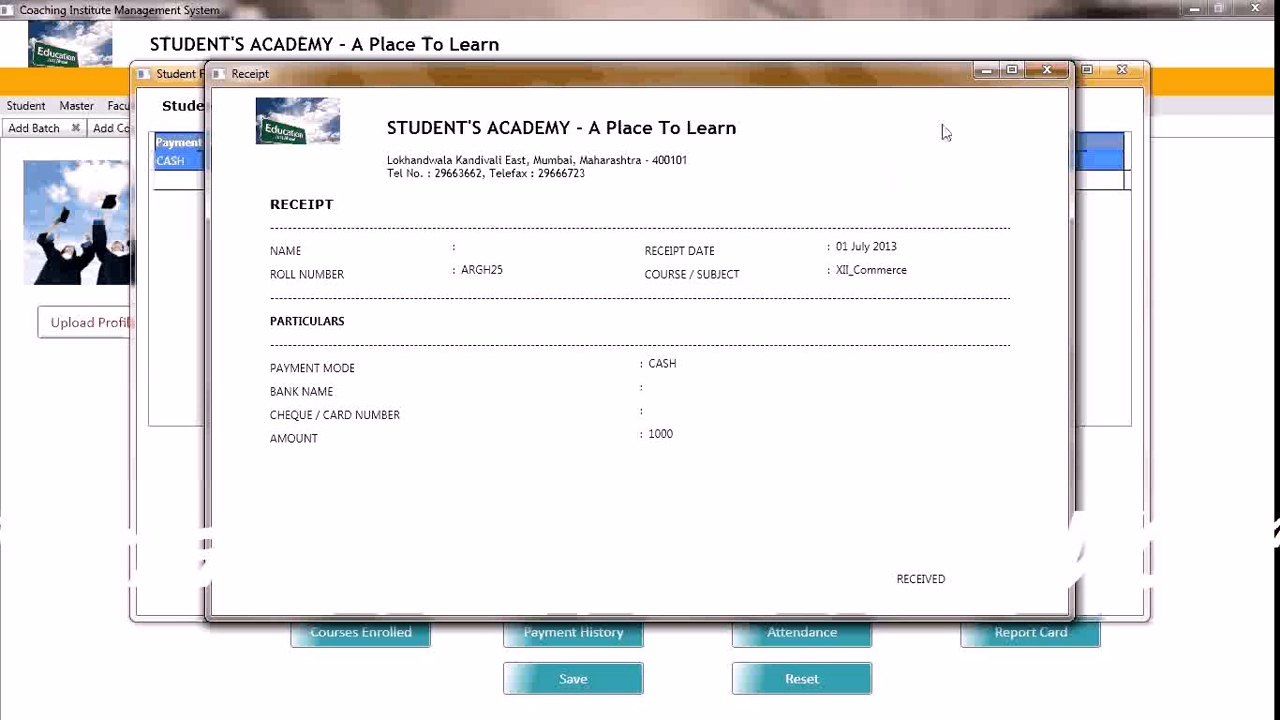
{"action": "left_click", "coordinate": [1047, 71]}
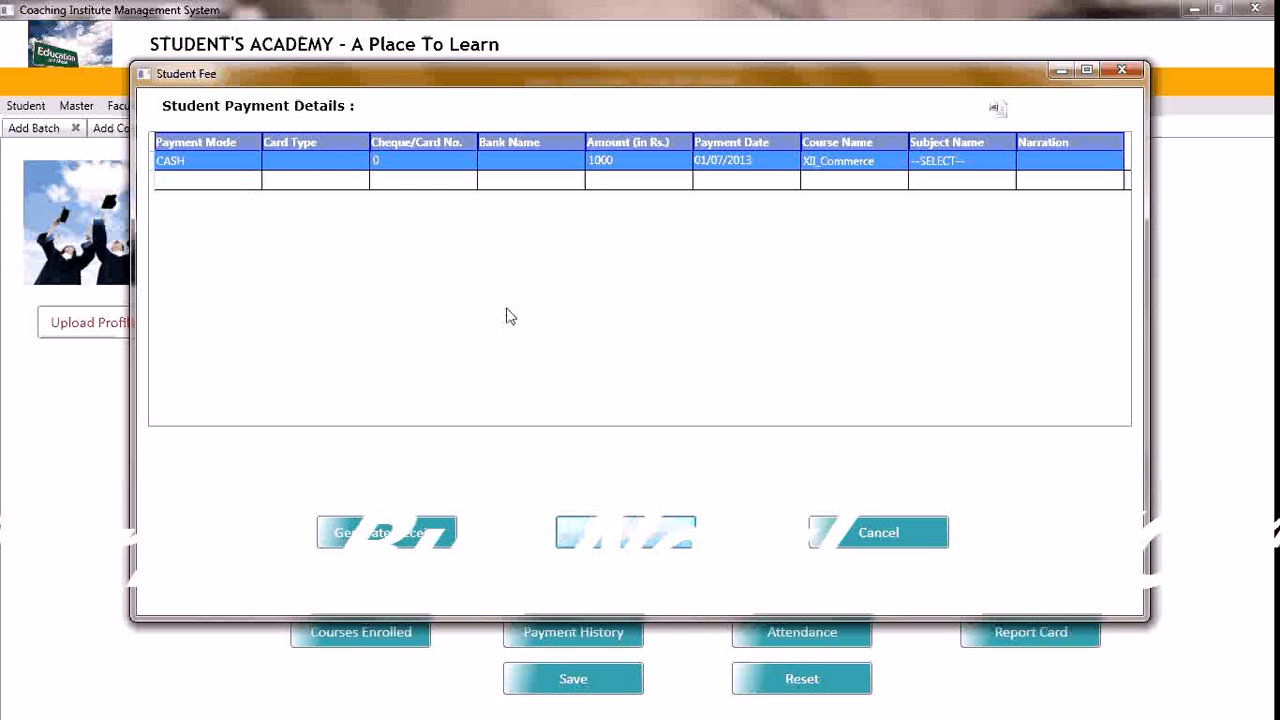
{"action": "left_click", "coordinate": [840, 540]}
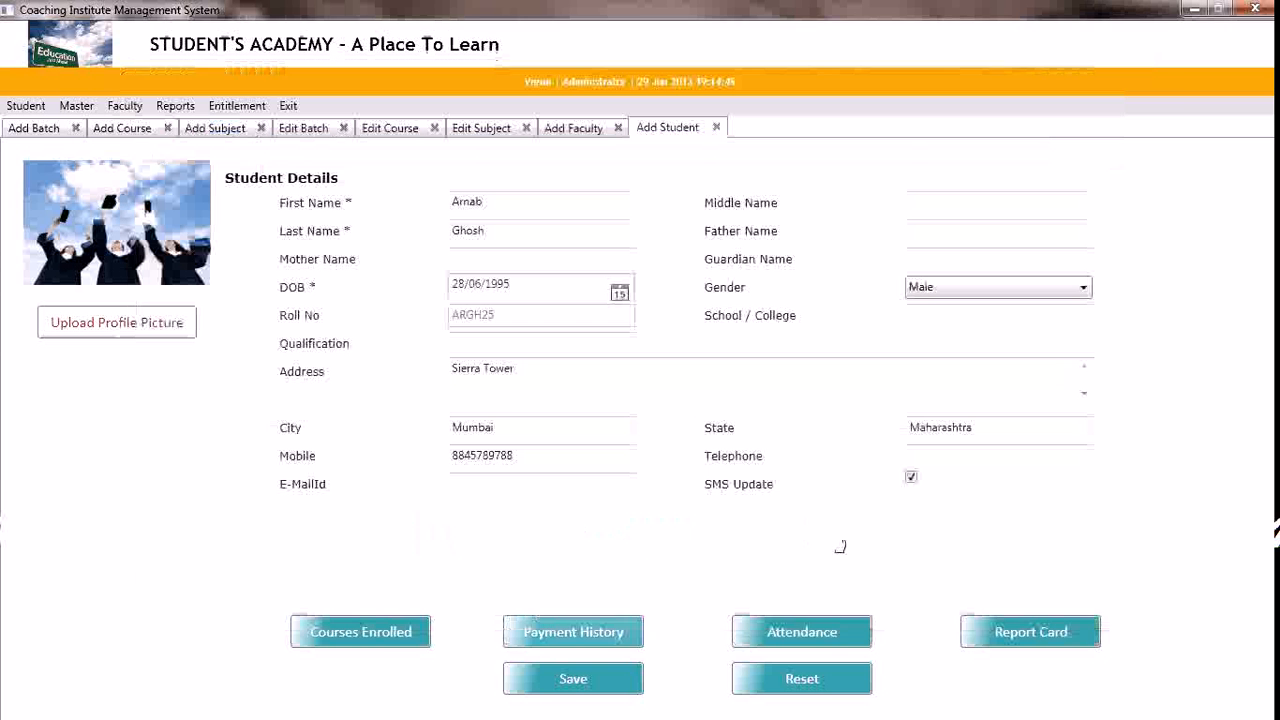
Start an ABSENT entry in the student's attendance without filling in dates, approver or reason, and close the attendance details without saving
{"action": "left_click", "coordinate": [769, 641]}
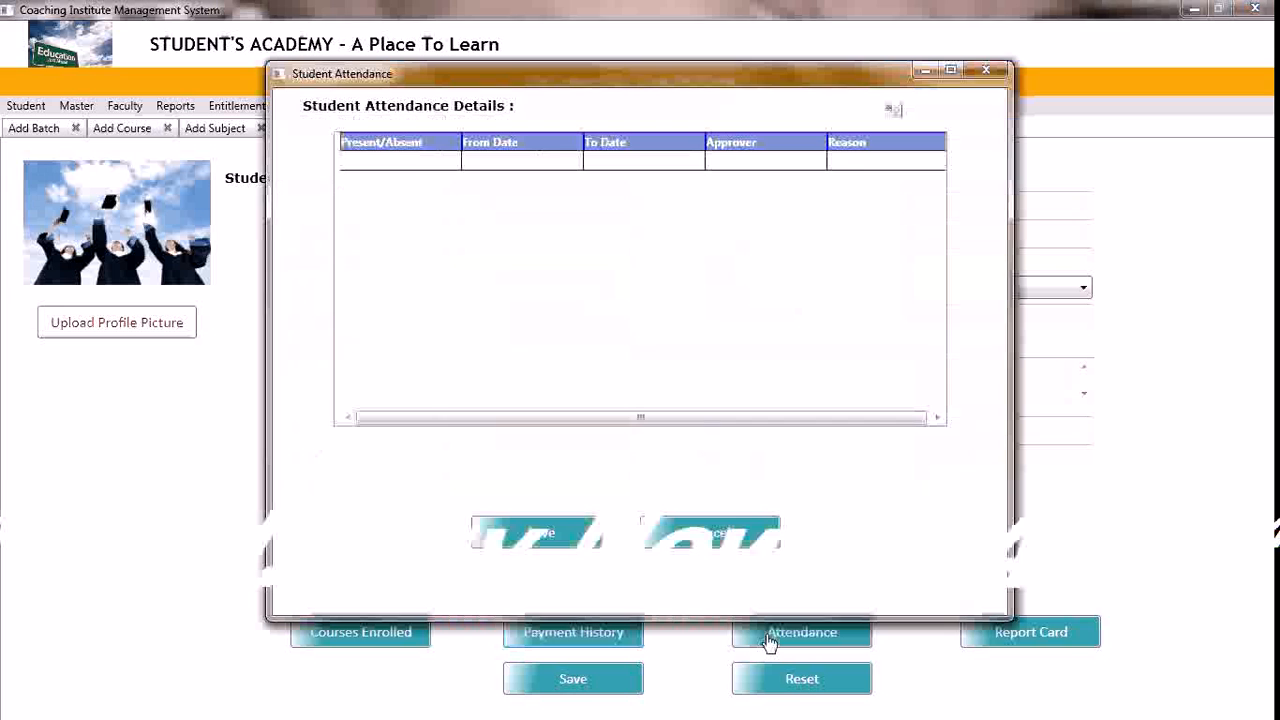
{"action": "left_click", "coordinate": [451, 168]}
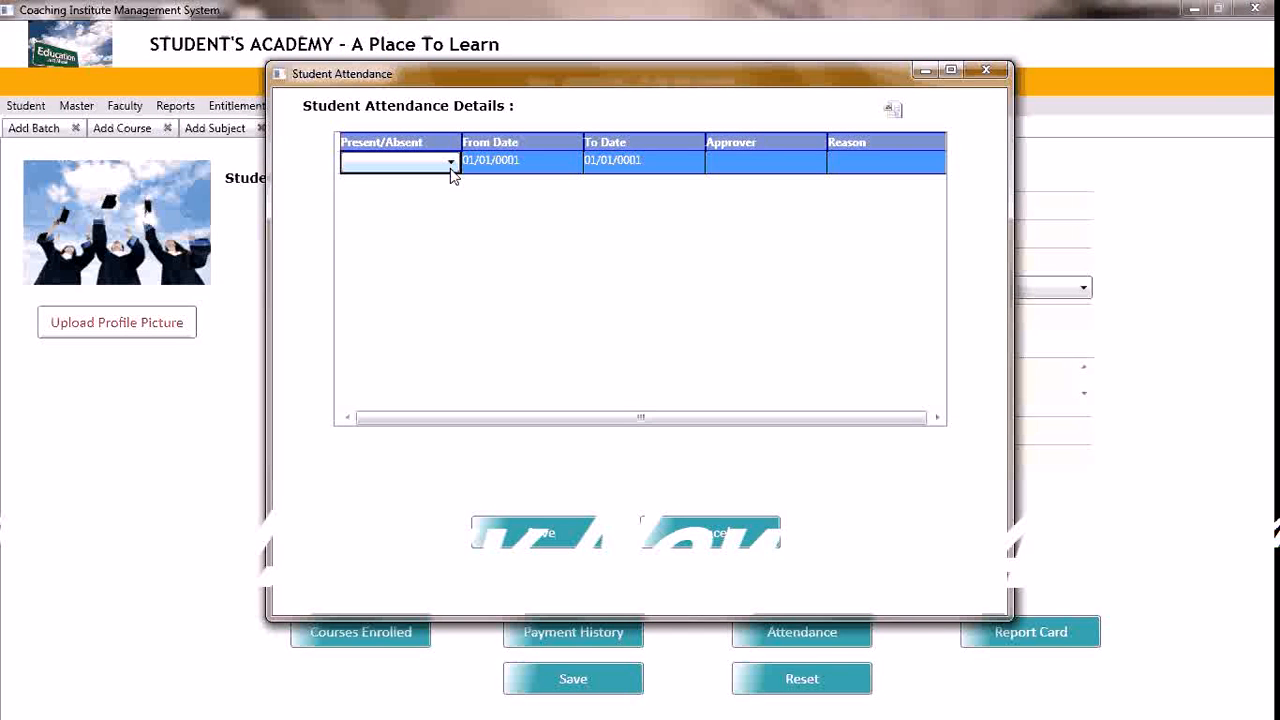
{"action": "left_click", "coordinate": [450, 166]}
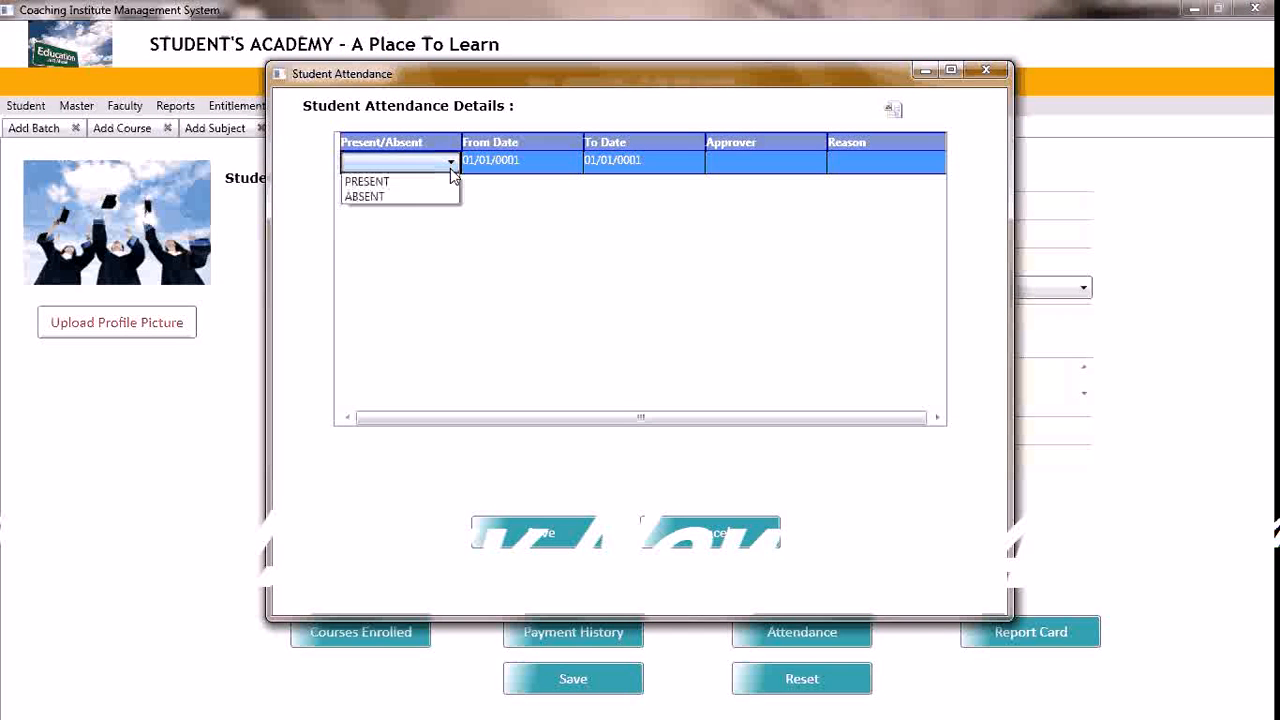
{"action": "left_click", "coordinate": [400, 199]}
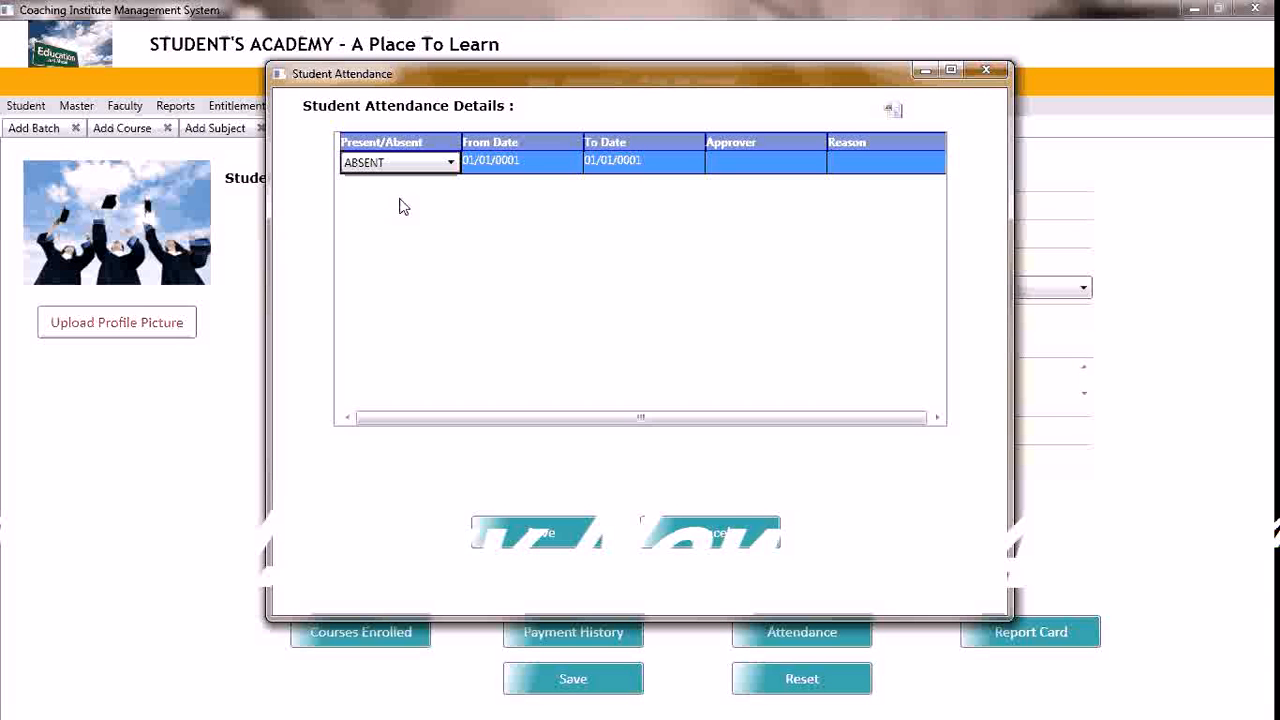
{"action": "key", "text": "Tab"}
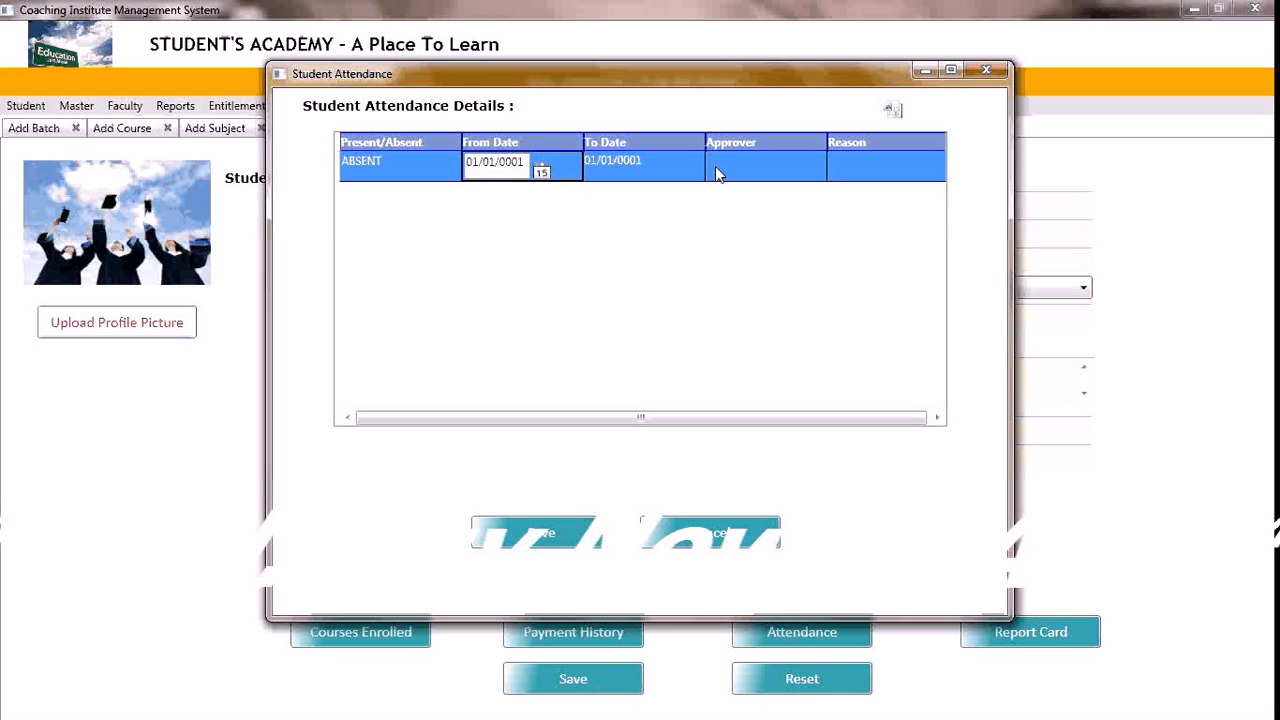
{"action": "key", "text": "Tab"}
{"action": "key", "text": "Tab"}
{"action": "key", "text": "Tab"}
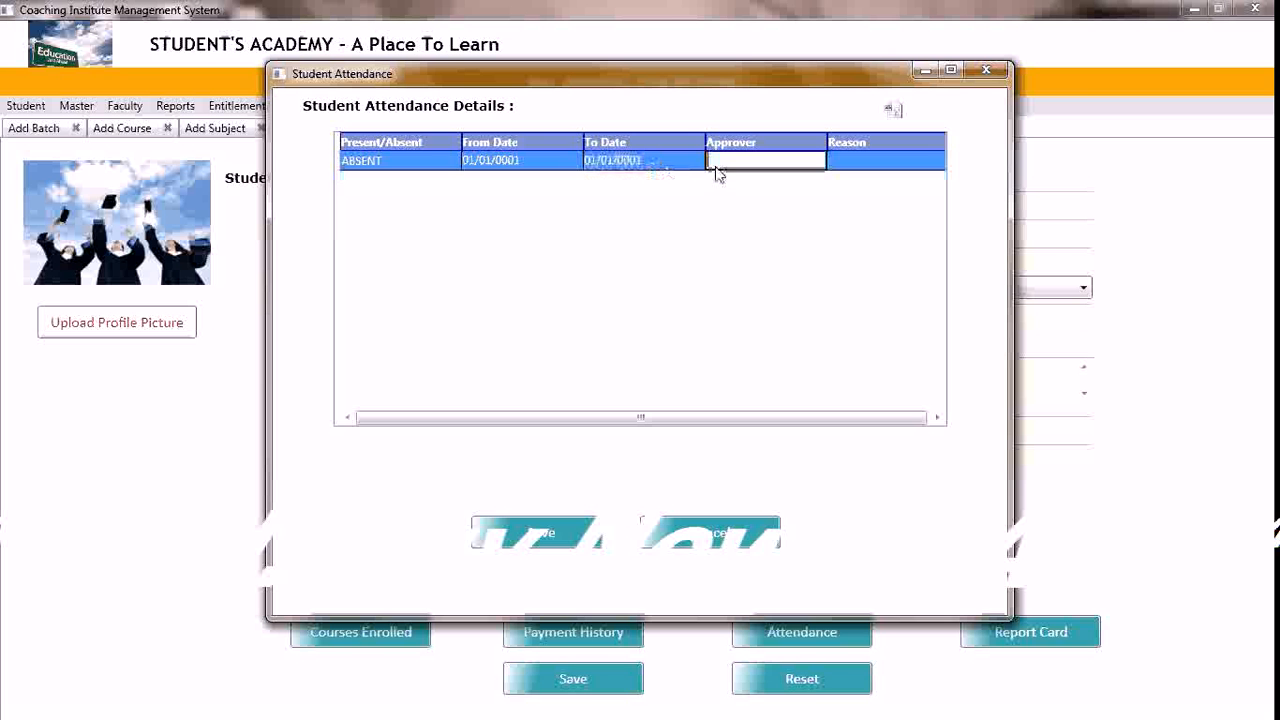
{"action": "left_click", "coordinate": [850, 163]}
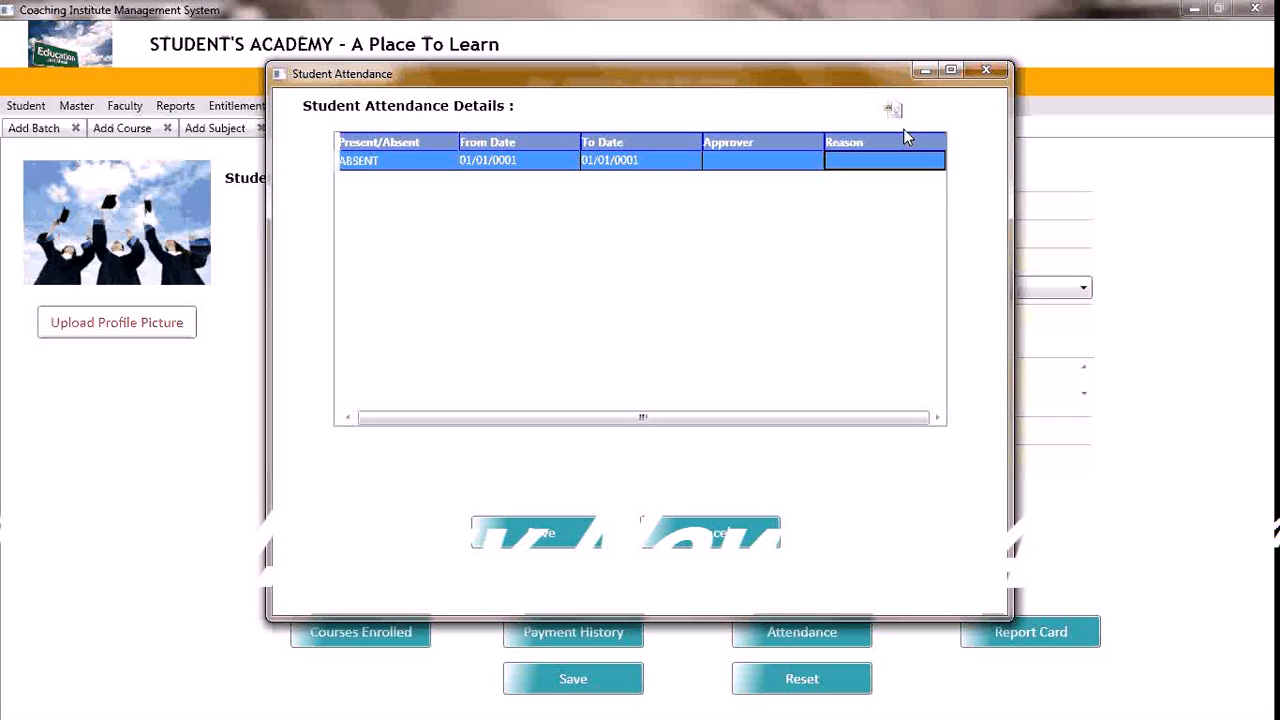
{"action": "left_click", "coordinate": [986, 70]}
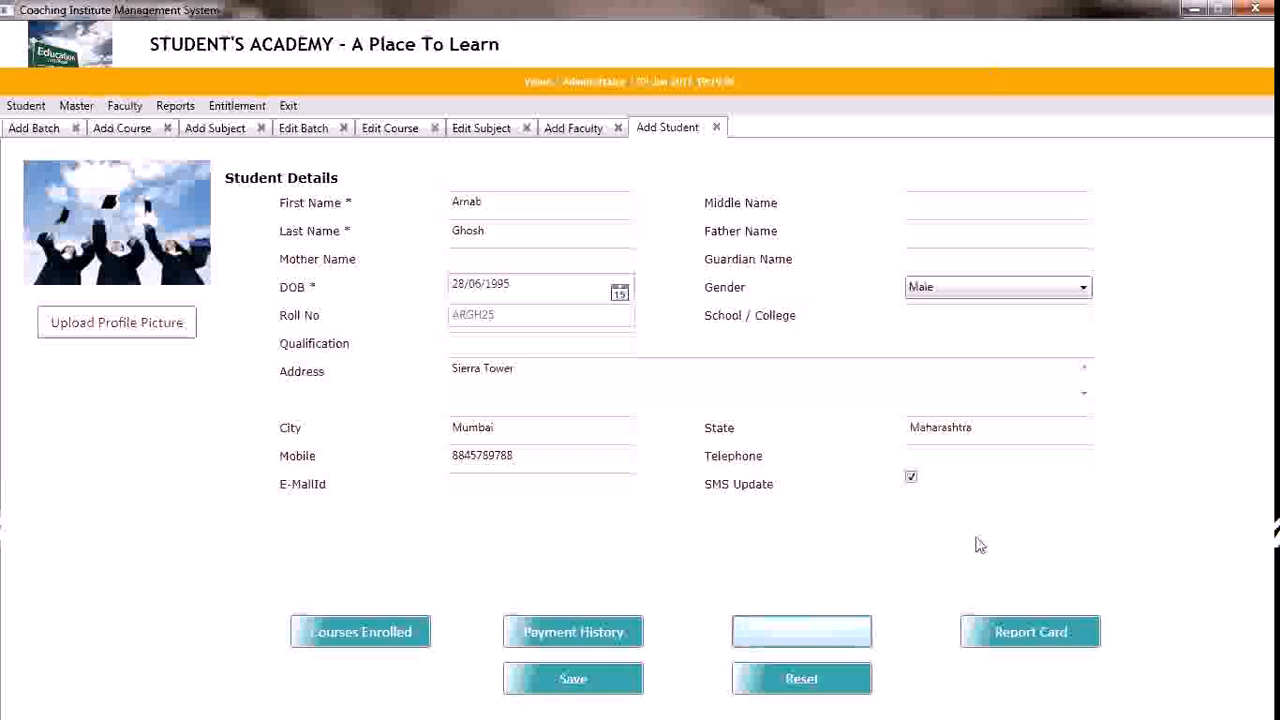
Open the student's report card and add a marks entry for Accounts in the XII_Commerce course
{"action": "left_click", "coordinate": [1006, 635]}
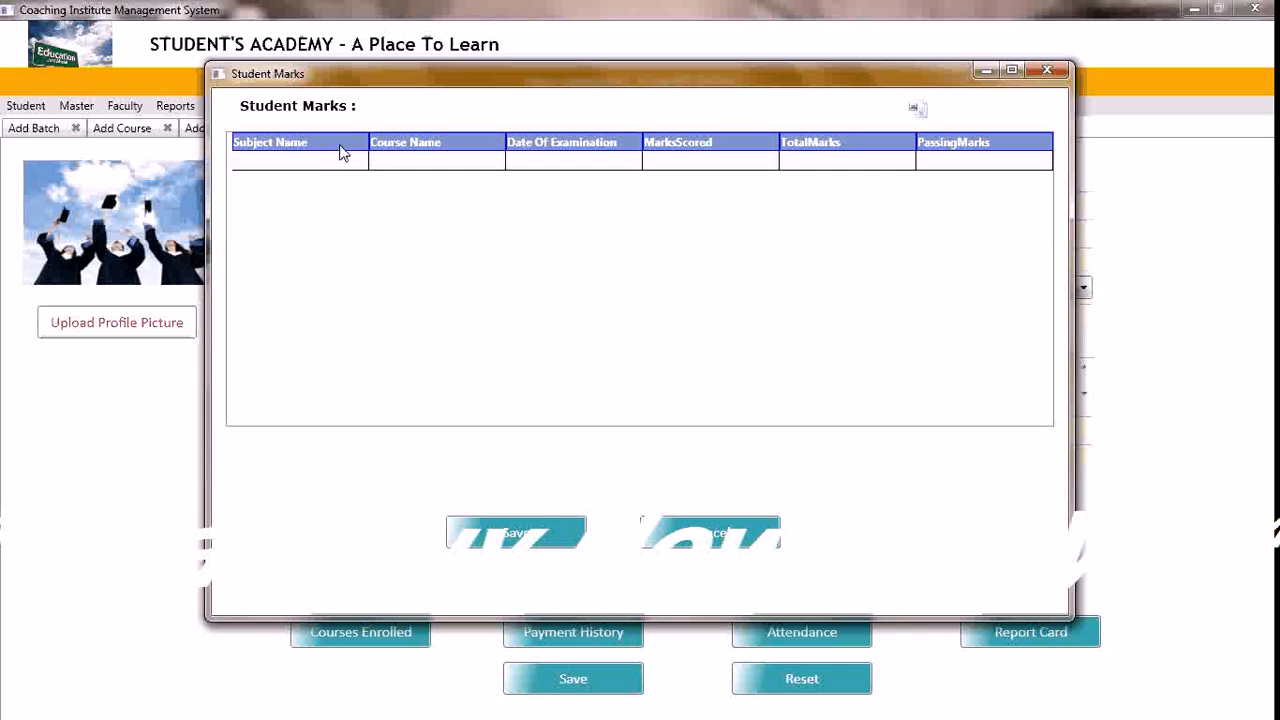
{"action": "left_click", "coordinate": [343, 166]}
{"action": "left_click", "coordinate": [359, 168]}
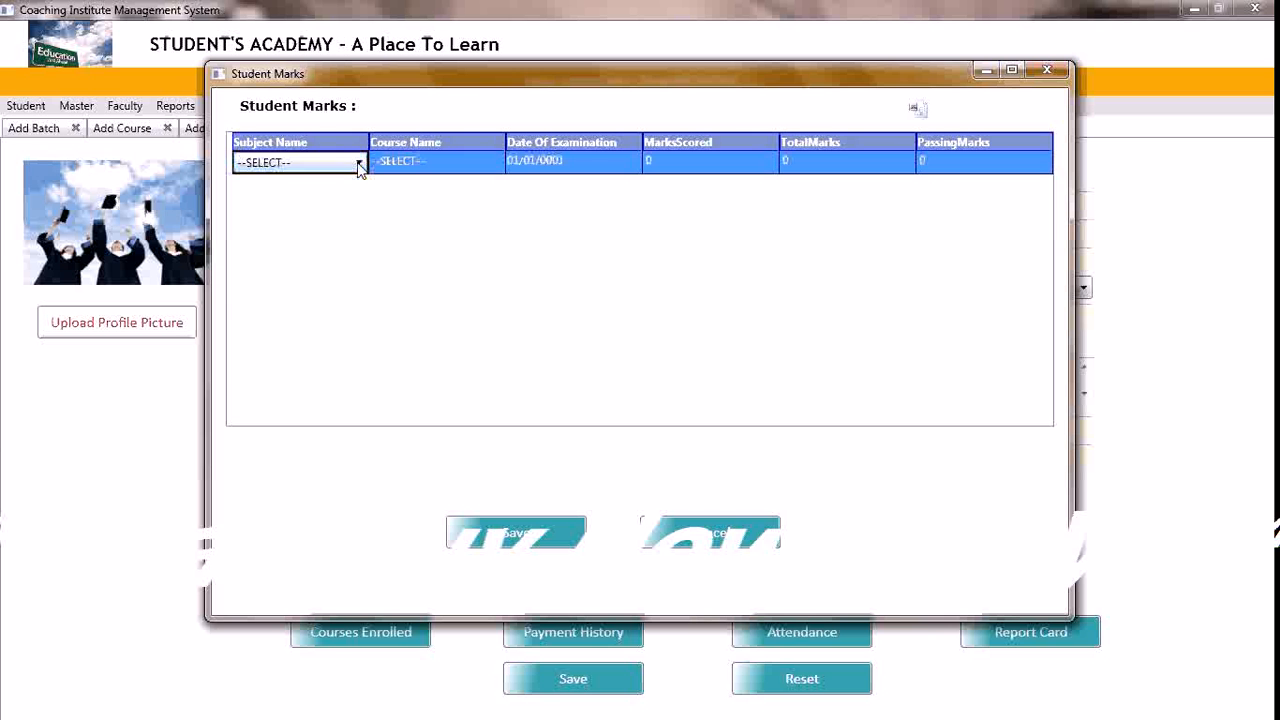
{"action": "left_click", "coordinate": [359, 165]}
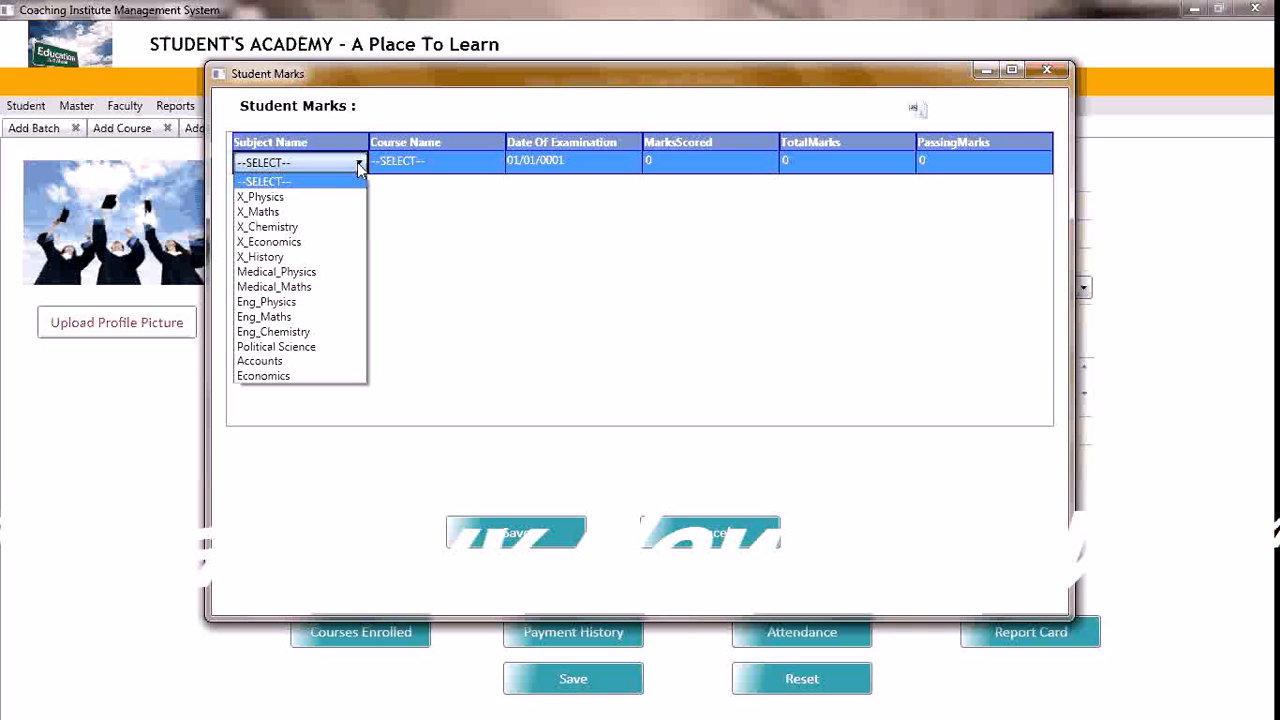
{"action": "left_click", "coordinate": [297, 362]}
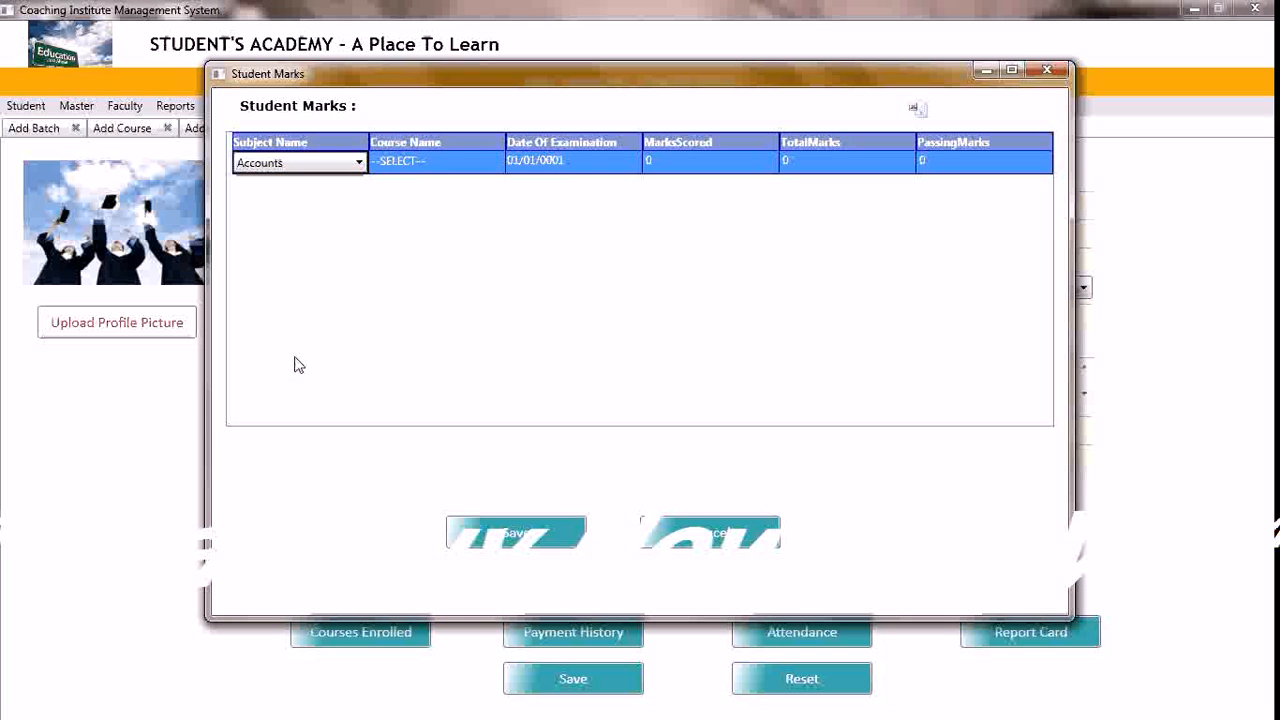
{"action": "key", "text": "Tab"}
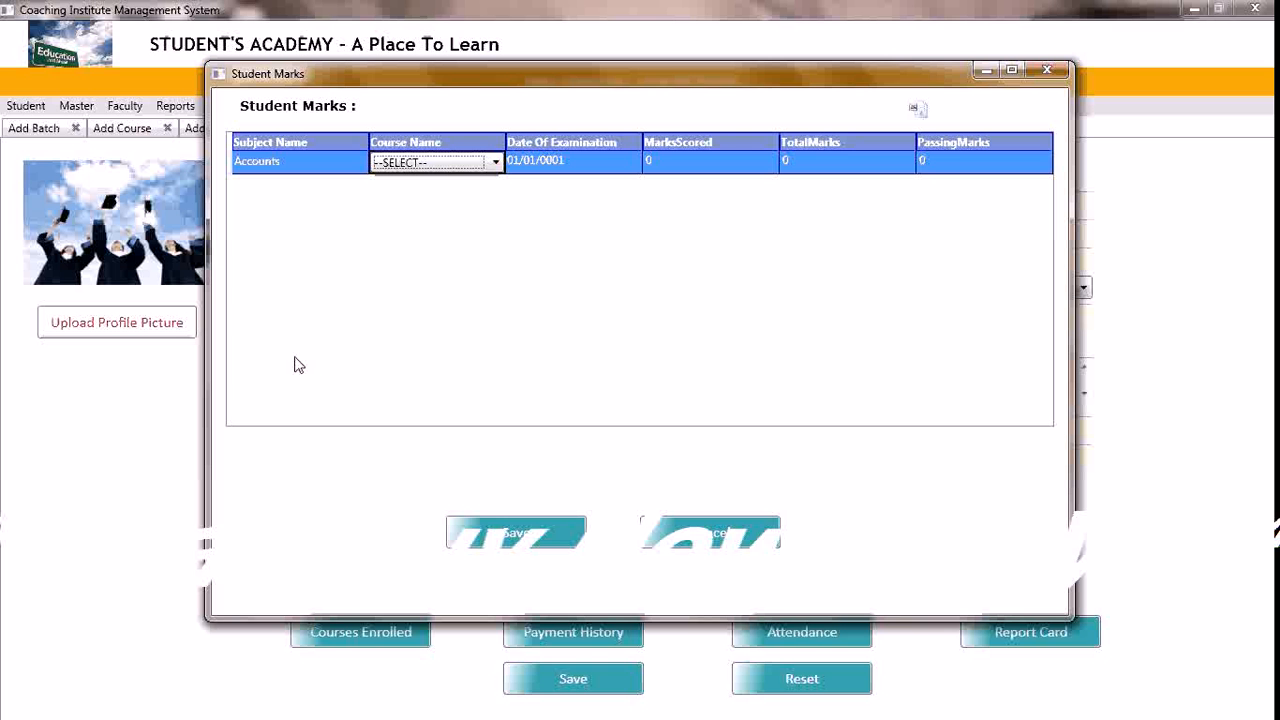
{"action": "left_click", "coordinate": [495, 163]}
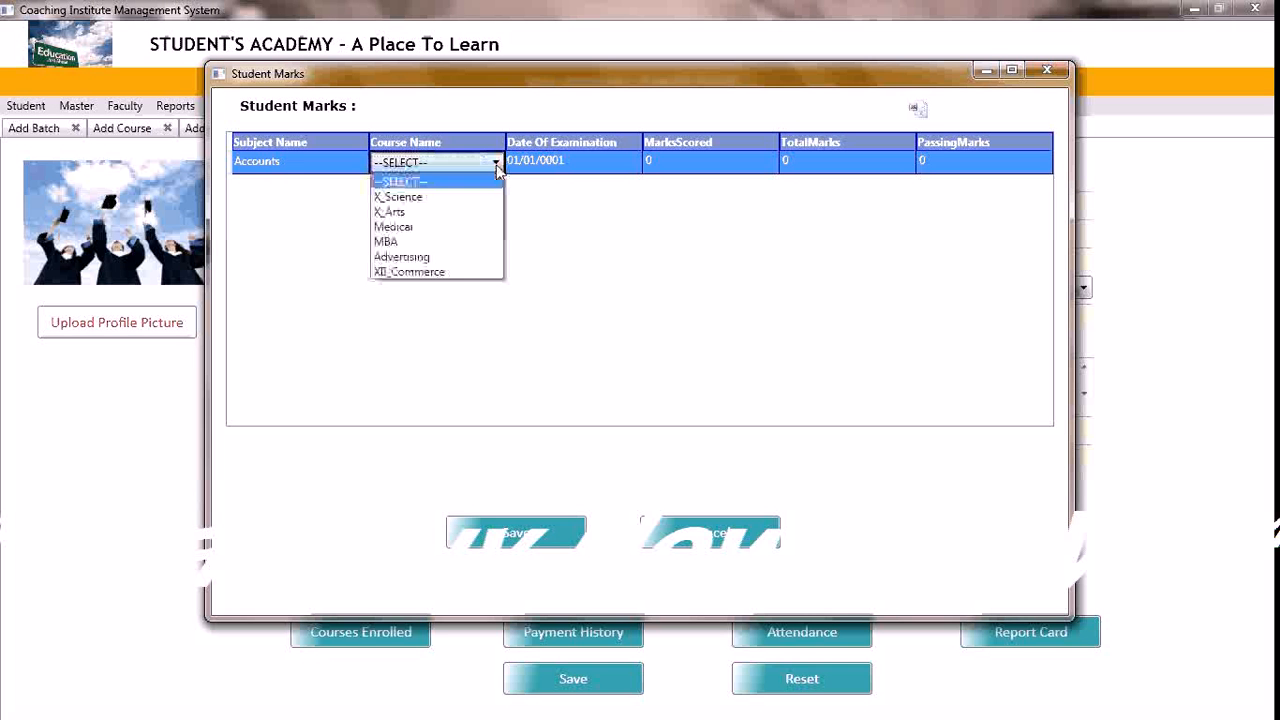
{"action": "left_click", "coordinate": [442, 273]}
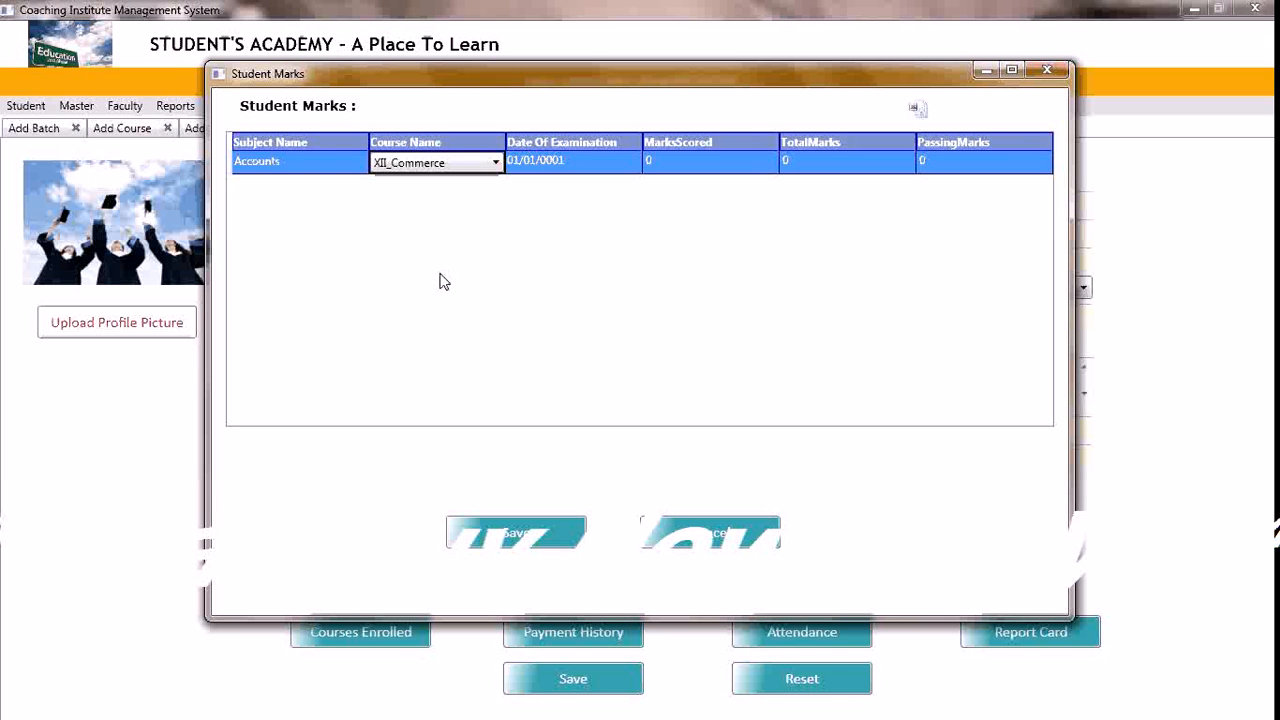
Set the Accounts examination date to 01/08/2013
{"action": "key", "text": "Tab"}
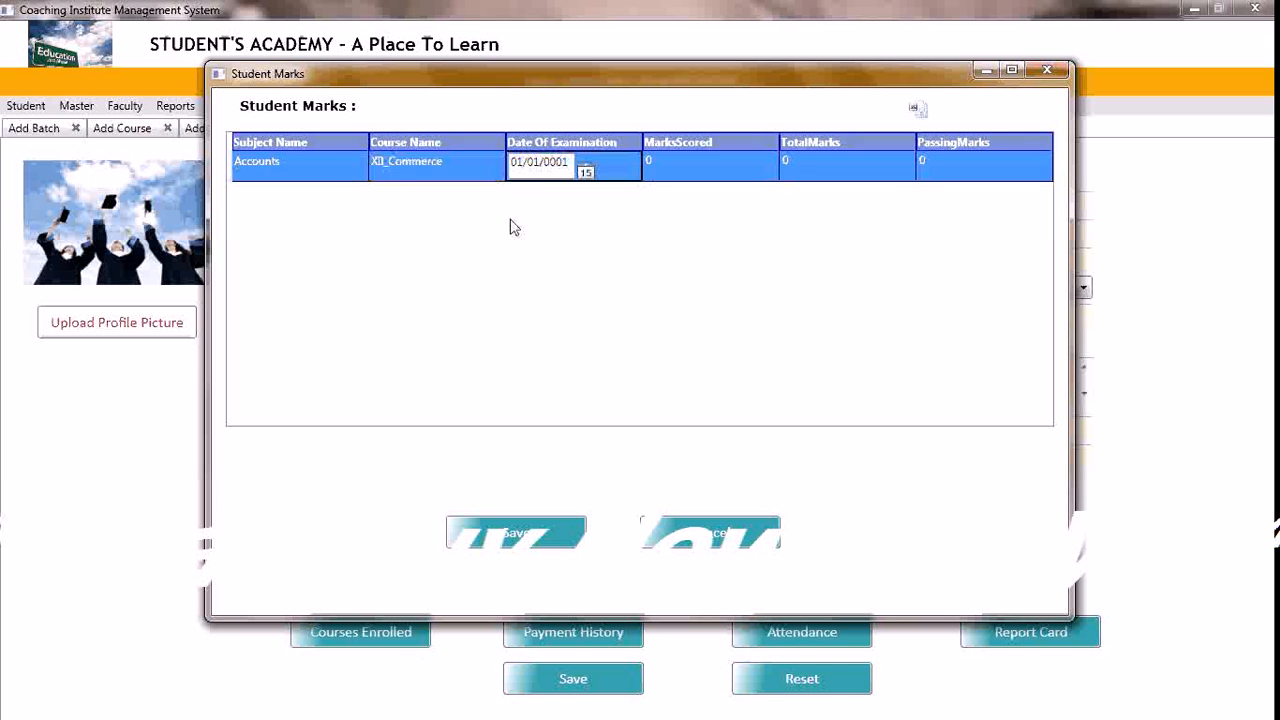
{"action": "double_click", "coordinate": [558, 165]}
{"action": "type", "text": "2013"}
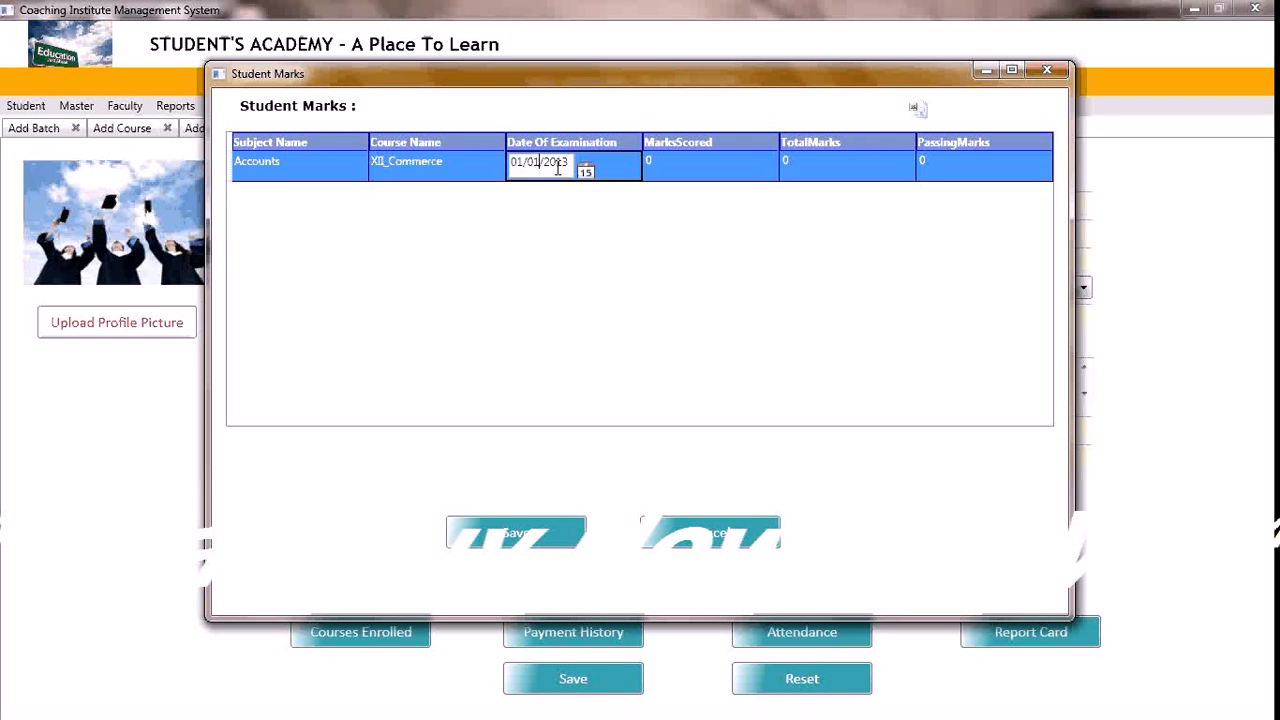
{"action": "key", "text": "BackSpace"}
{"action": "type", "text": "8"}
{"action": "key", "text": "Tab"}
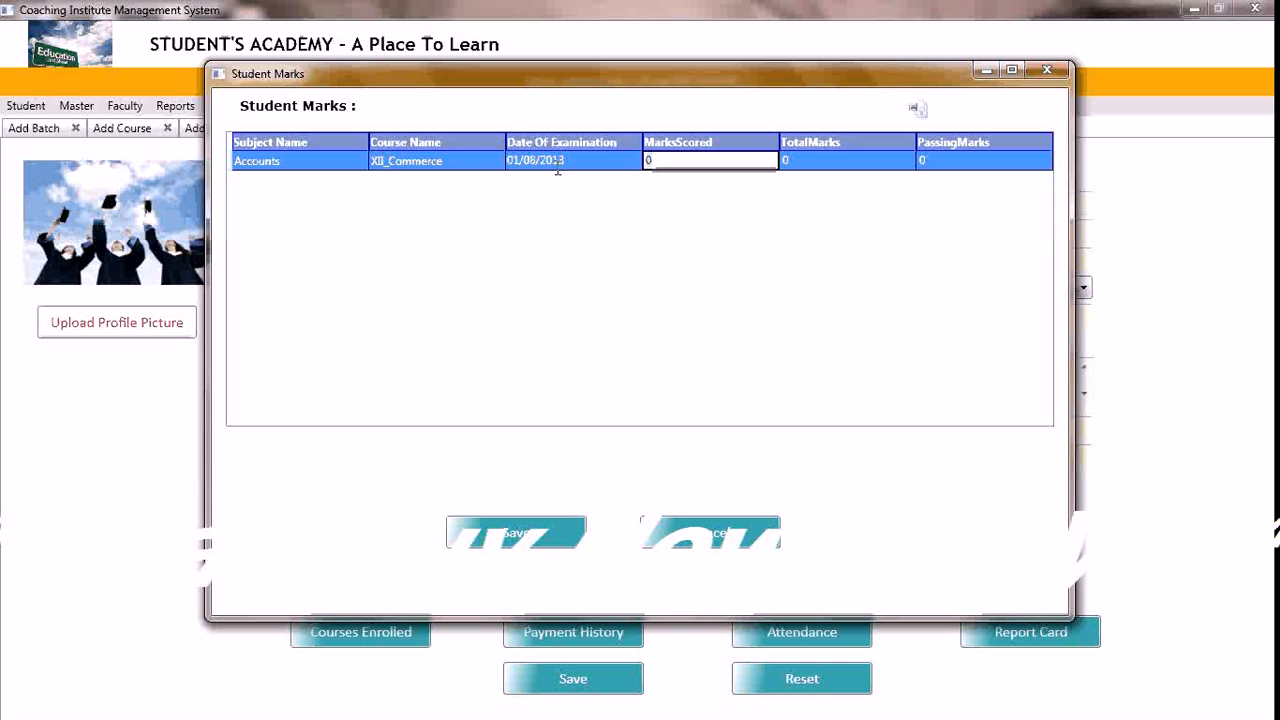
Enter 70 marks scored, 100 total marks and 40 passing marks for Accounts, and save the report card
{"action": "type", "text": "7"}
{"action": "key", "text": "Tab"}
{"action": "type", "text": "10"}
{"action": "key", "text": "Tab"}
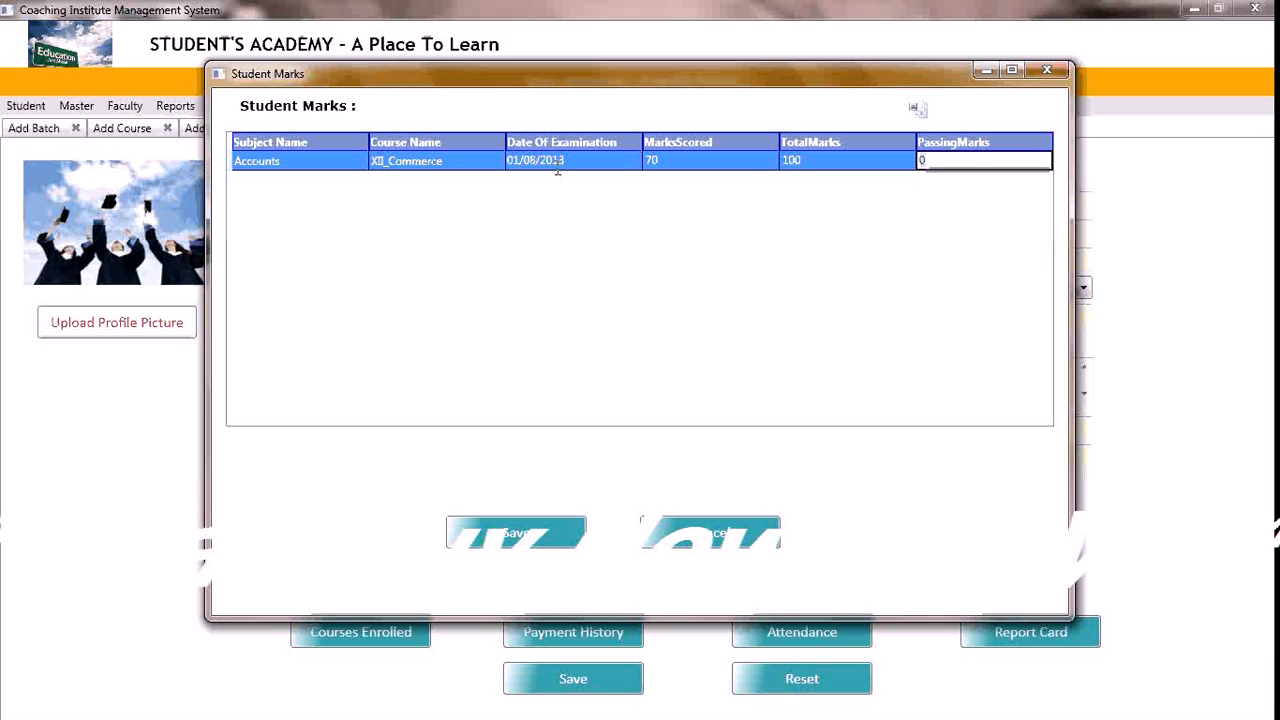
{"action": "type", "text": "4"}
{"action": "left_click", "coordinate": [551, 536]}
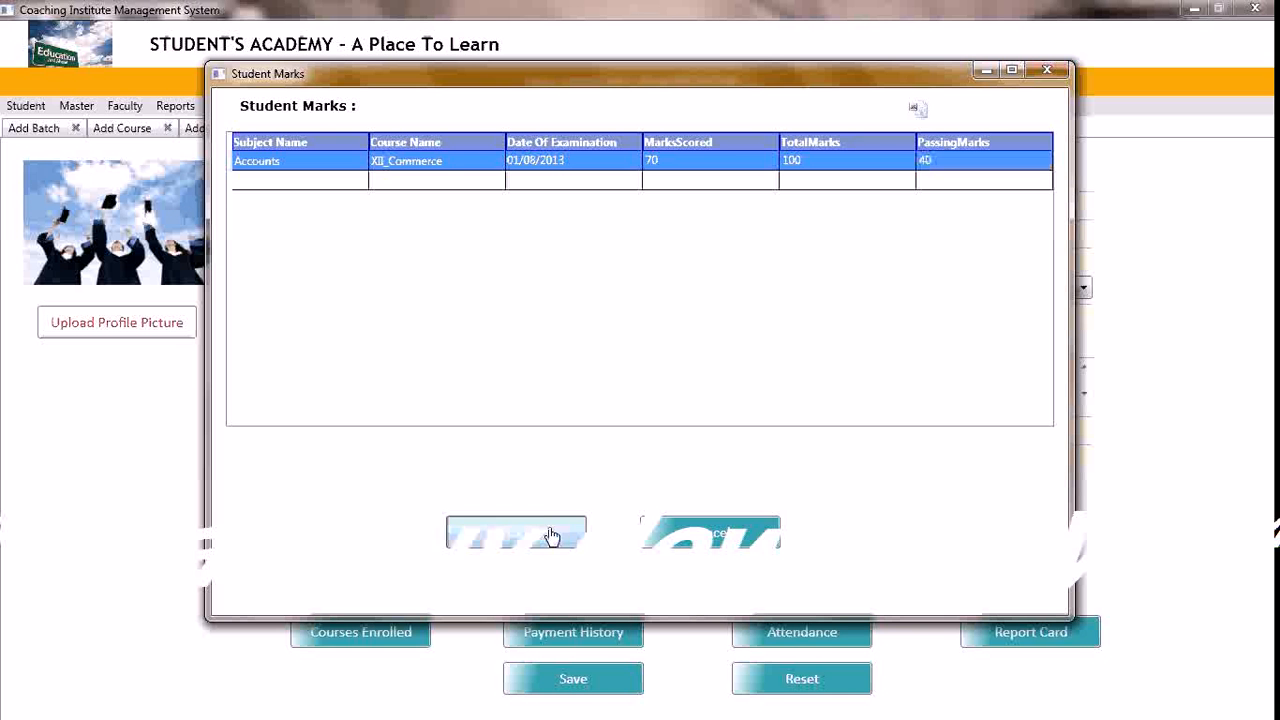
{"action": "left_click", "coordinate": [674, 406]}
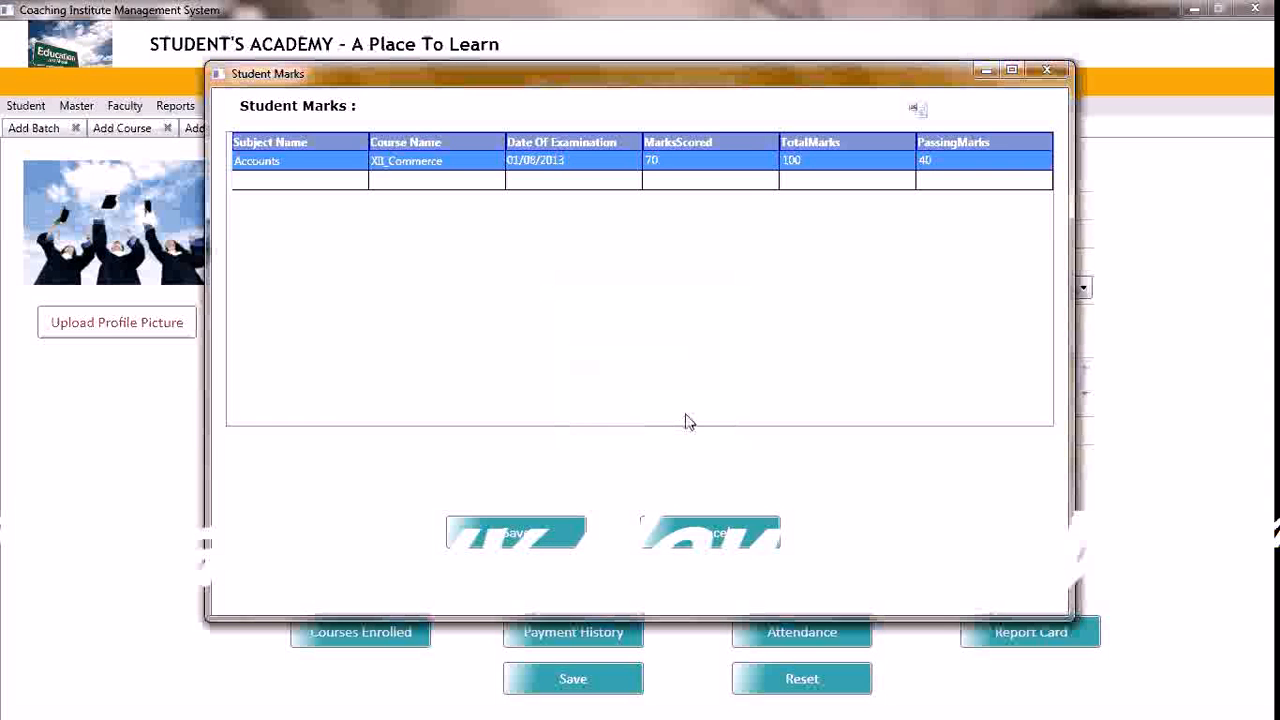
Add a second marks entry to the student's report card for Economics in the XII_Commerce course
{"action": "left_click", "coordinate": [304, 183]}
{"action": "left_click", "coordinate": [357, 184]}
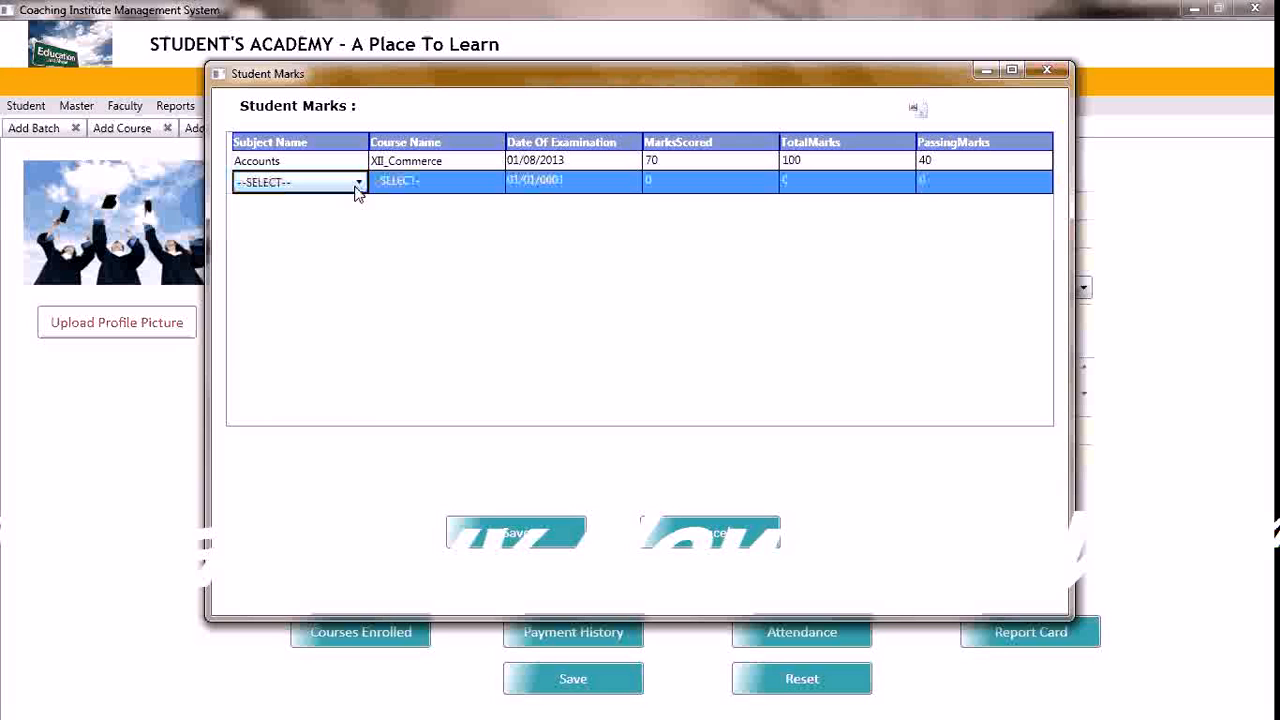
{"action": "left_click", "coordinate": [357, 182]}
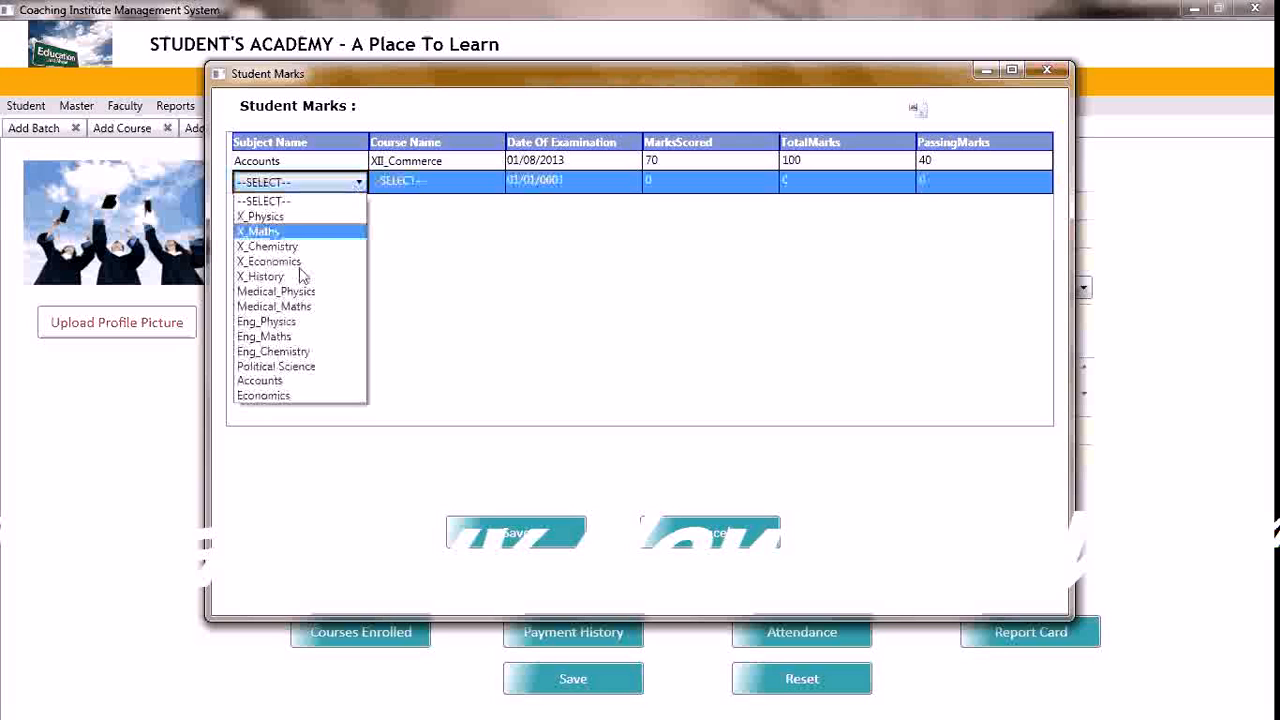
{"action": "left_click", "coordinate": [311, 395]}
{"action": "key", "text": "Tab"}
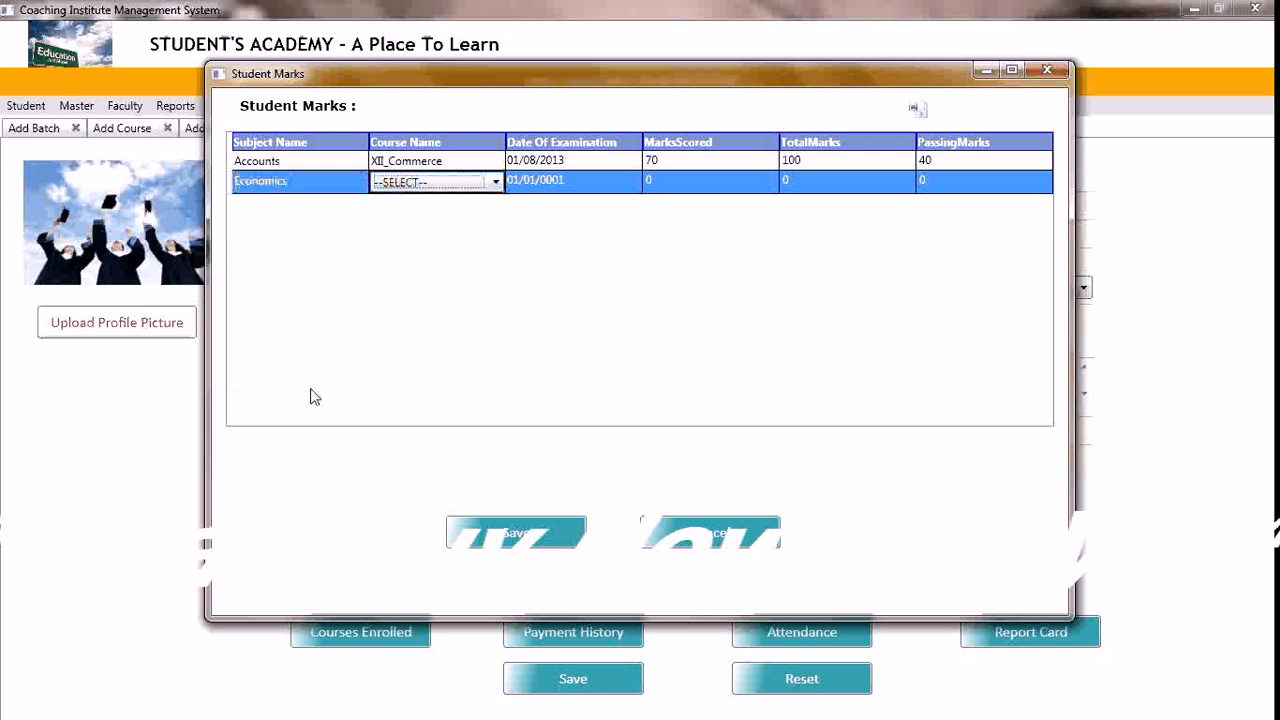
{"action": "left_click", "coordinate": [495, 183]}
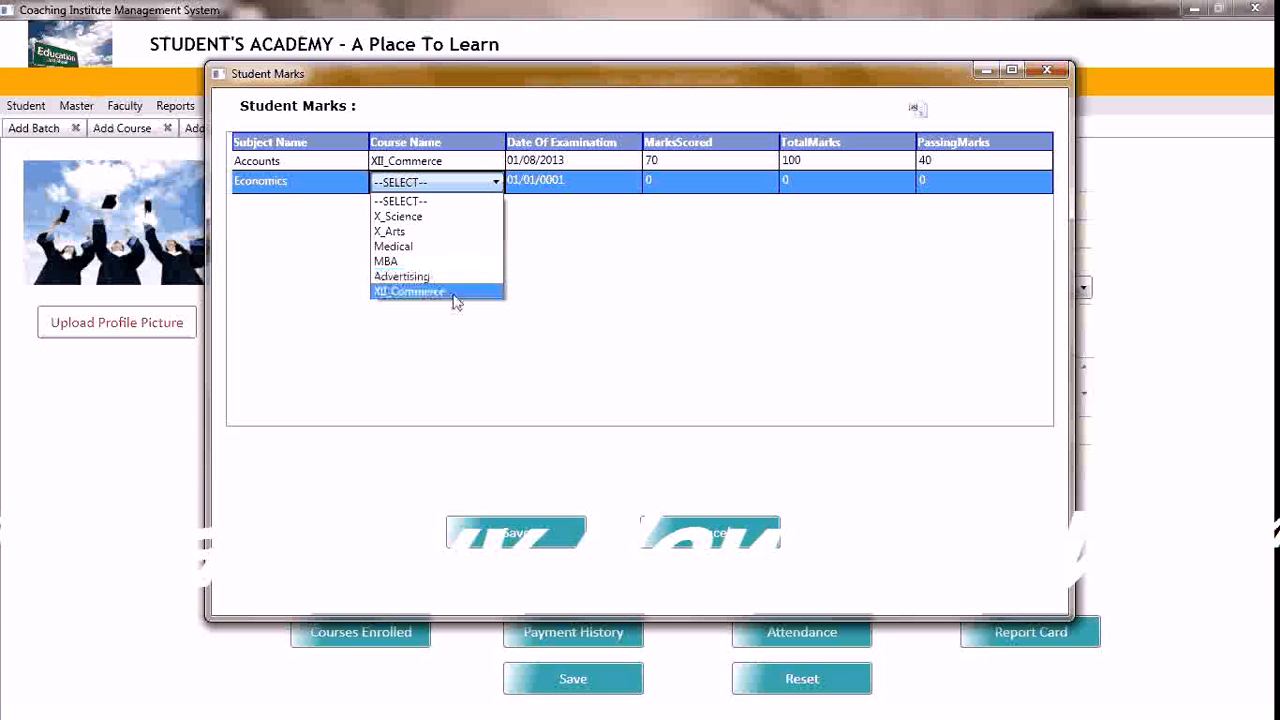
{"action": "left_click", "coordinate": [430, 289]}
{"action": "key", "text": "Tab"}
Set the Economics examination date to 01/09/2013
{"action": "double_click", "coordinate": [553, 184]}
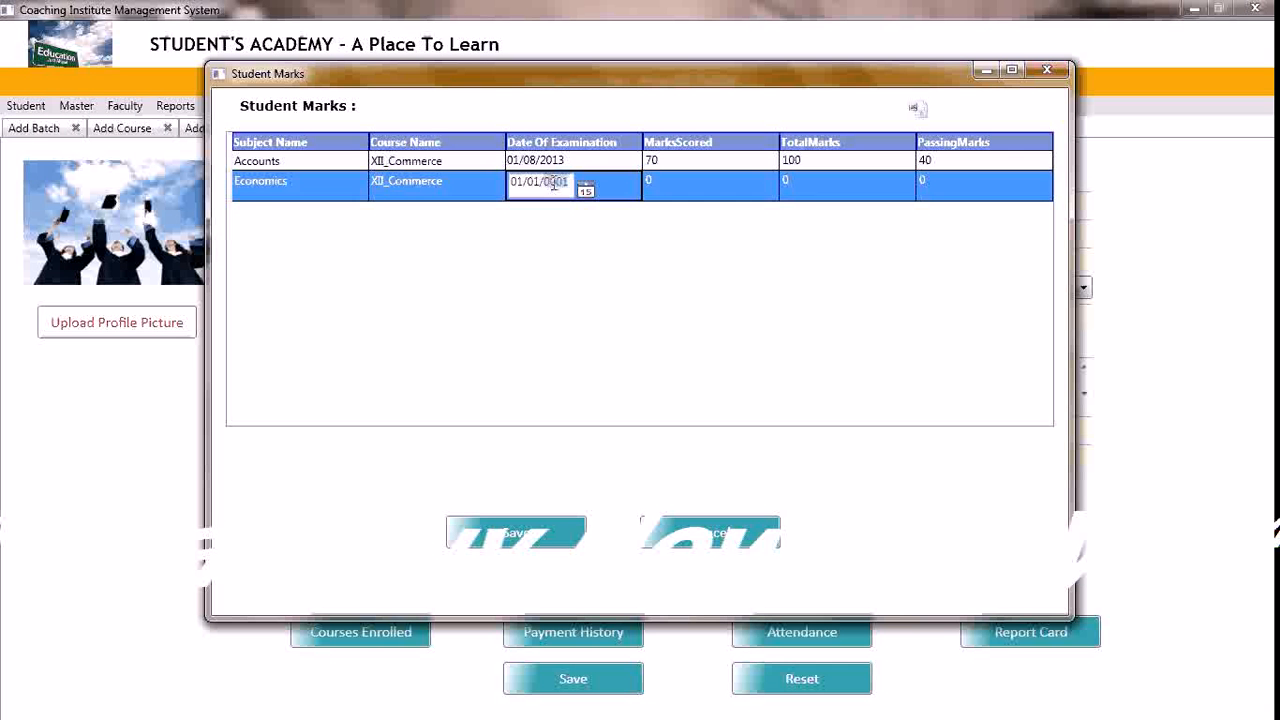
{"action": "type", "text": "2013"}
{"action": "key", "text": "Left"}
{"action": "key", "text": "Left"}
{"action": "key", "text": "Left"}
{"action": "key", "text": "Left"}
{"action": "key", "text": "BackSpace"}
{"action": "type", "text": "9"}
{"action": "key", "text": "Tab"}
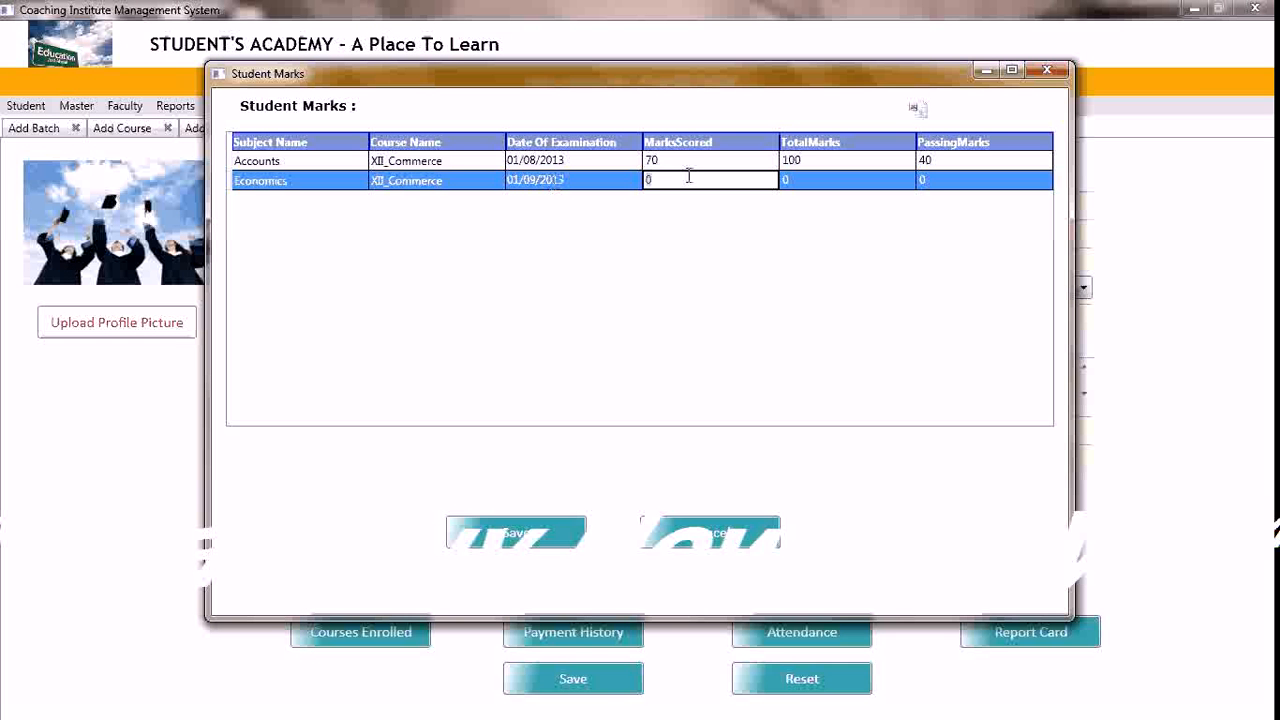
Enter 65 marks scored, 100 total marks and 40 passing marks for Economics
{"action": "type", "text": "65"}
{"action": "key", "text": "Tab"}
{"action": "type", "text": "100"}
{"action": "key", "text": "Tab"}
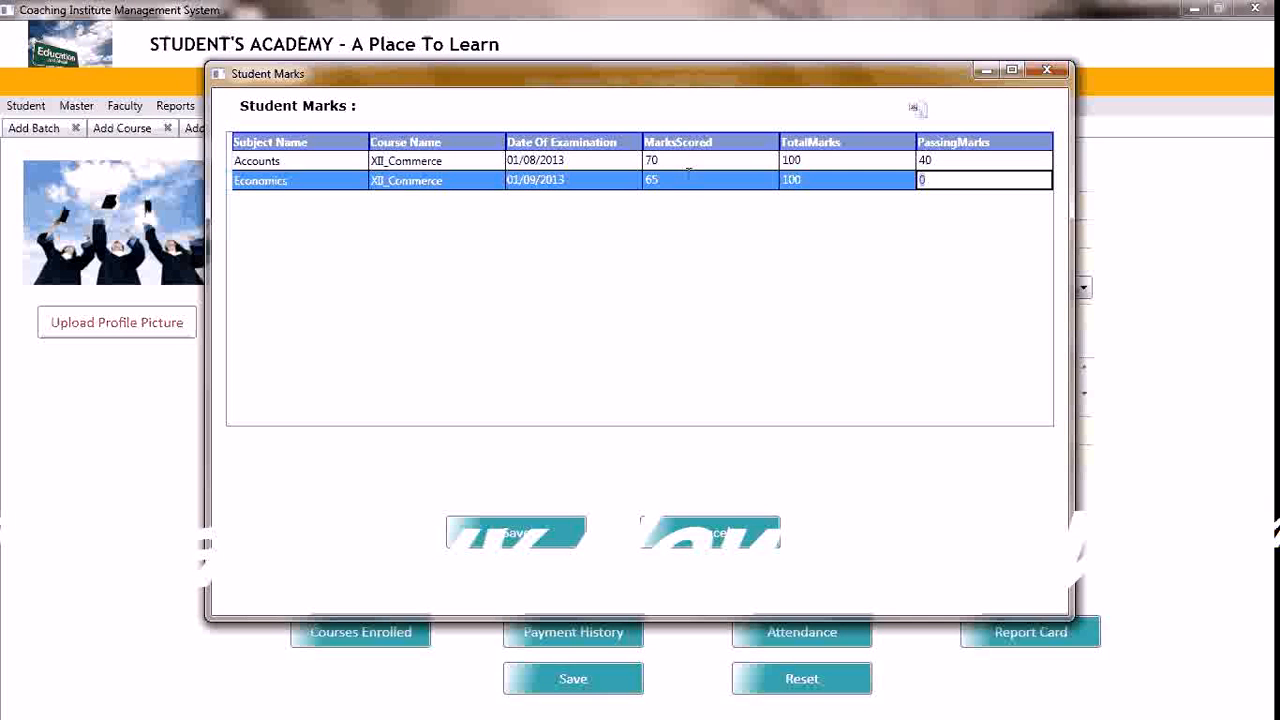
{"action": "type", "text": "40"}
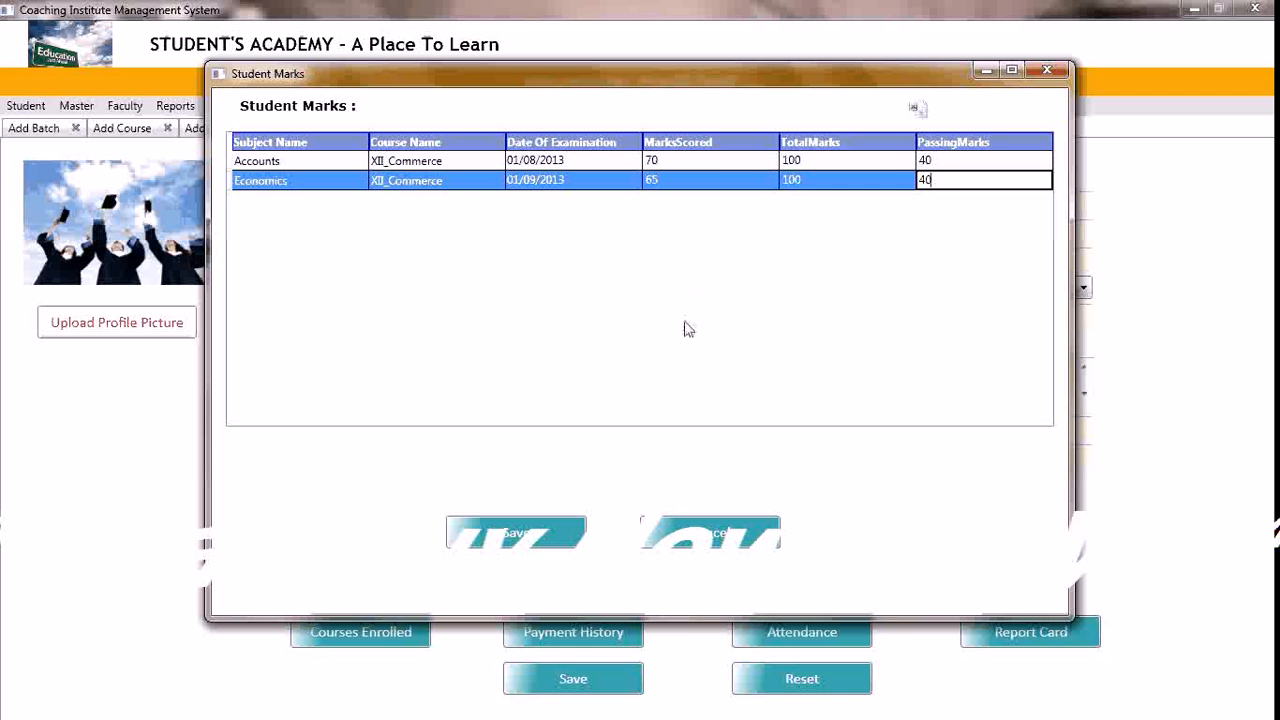
{"action": "key", "text": "Return"}
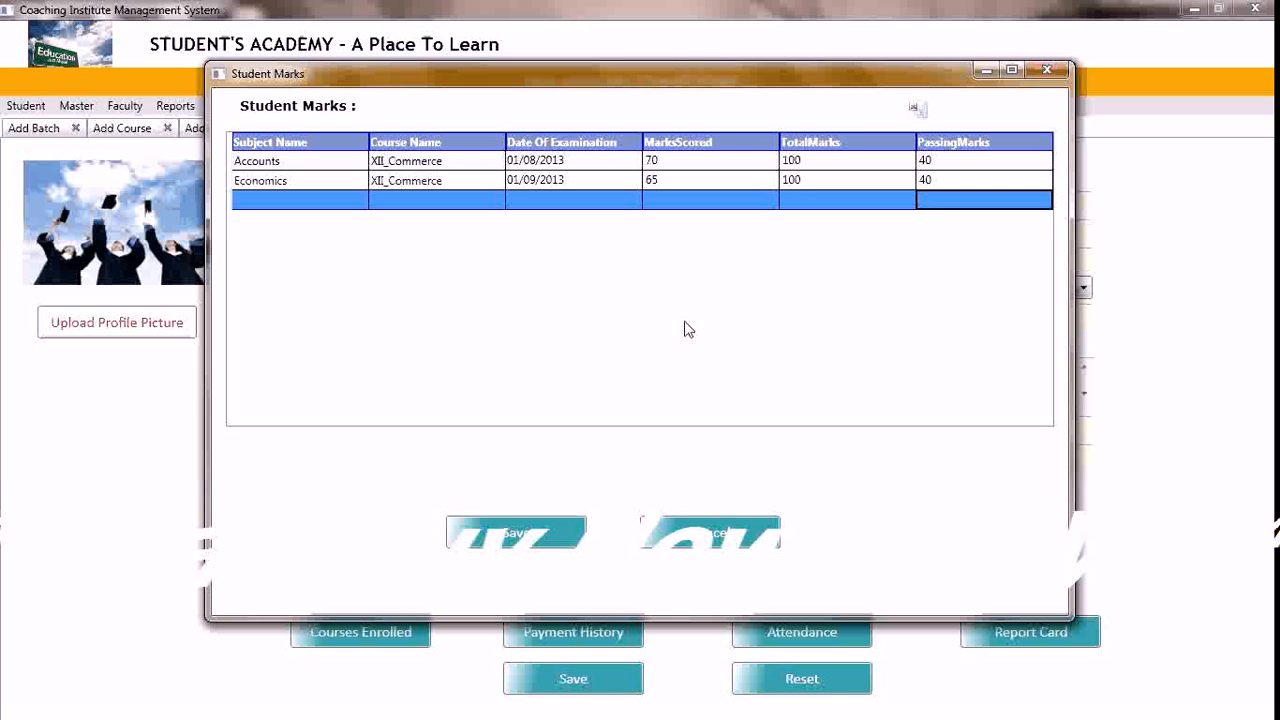
Add a third marks entry to the report card for Accounts in the XII_Commerce course
{"action": "left_click", "coordinate": [360, 203]}
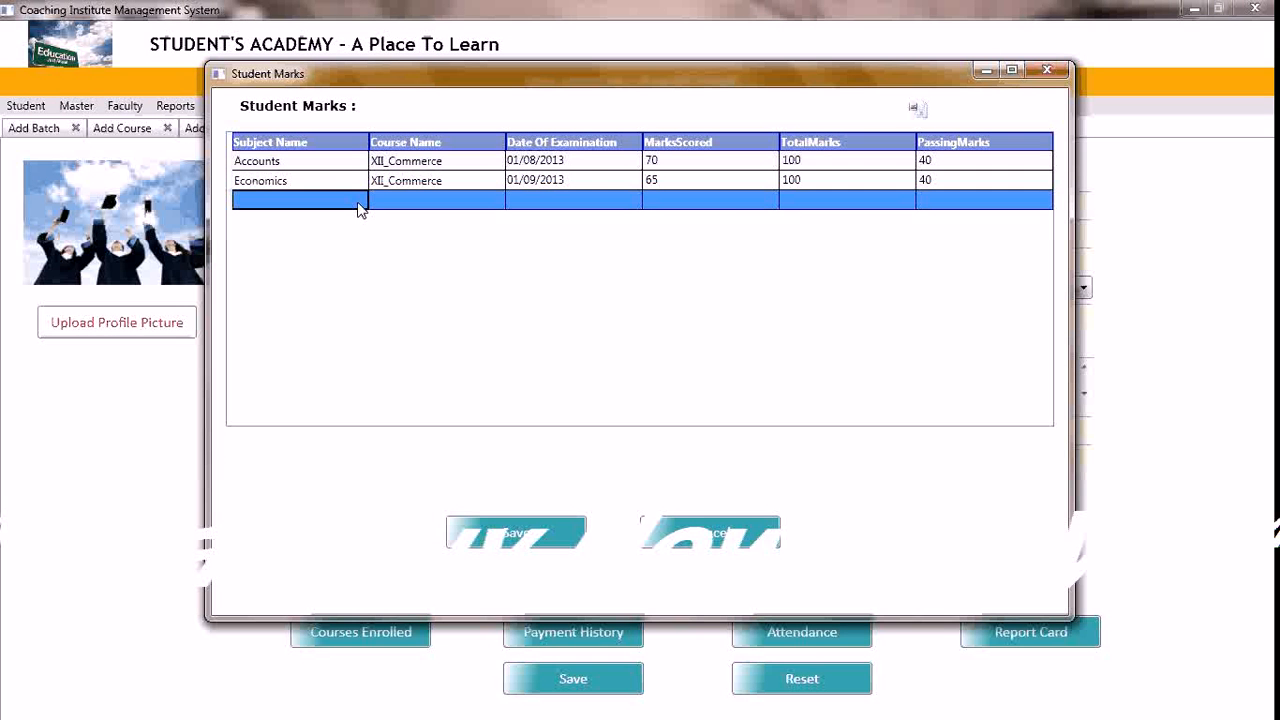
{"action": "left_click", "coordinate": [360, 203]}
{"action": "left_click", "coordinate": [358, 202]}
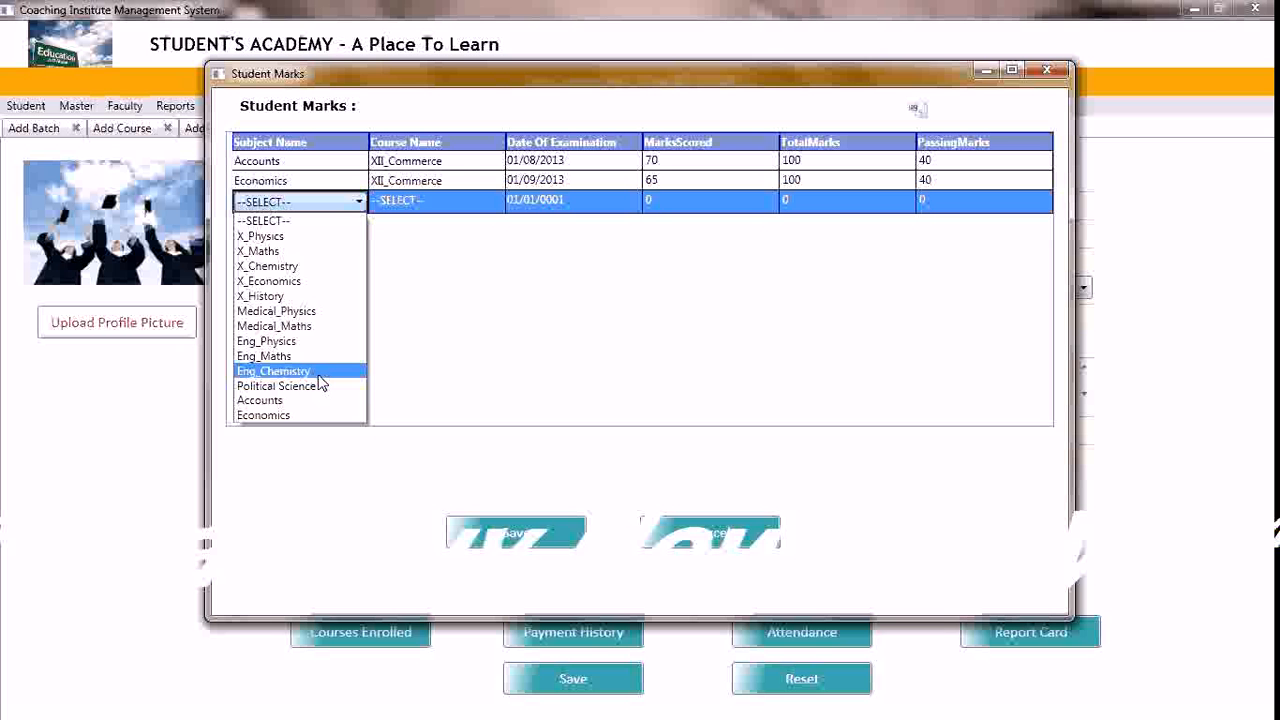
{"action": "left_click", "coordinate": [309, 400]}
{"action": "left_click", "coordinate": [495, 204]}
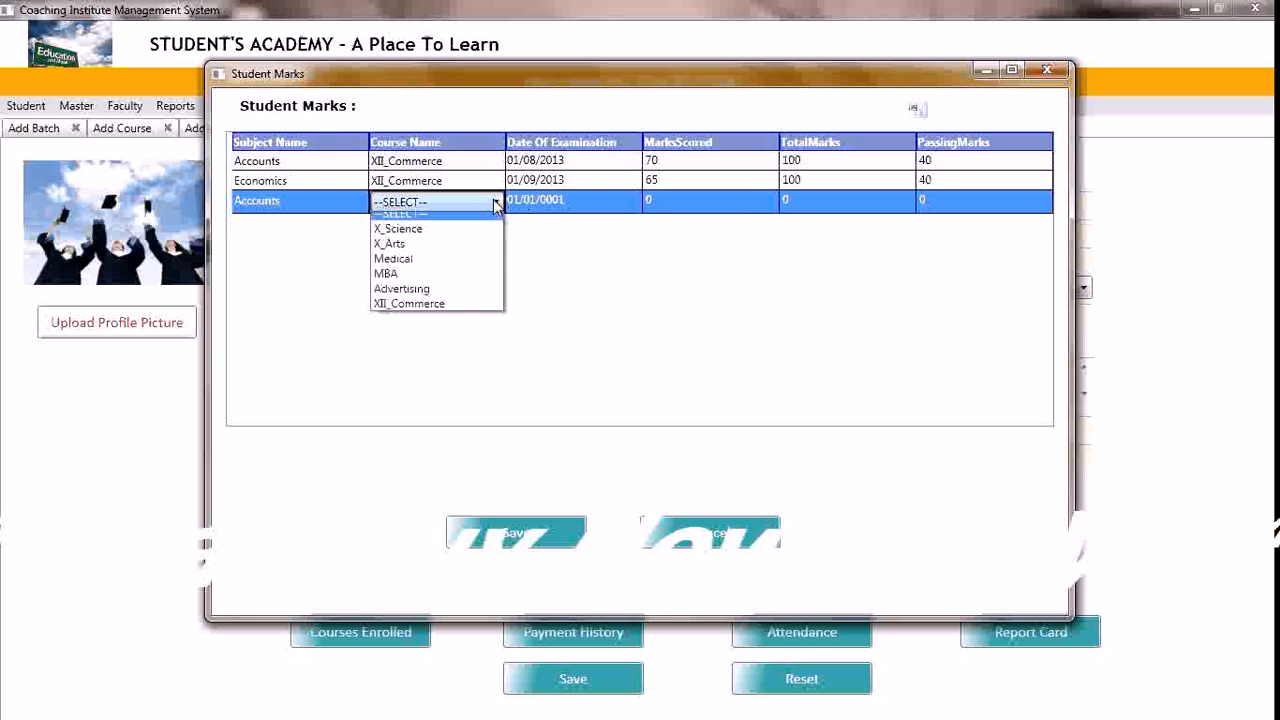
{"action": "left_click", "coordinate": [437, 313]}
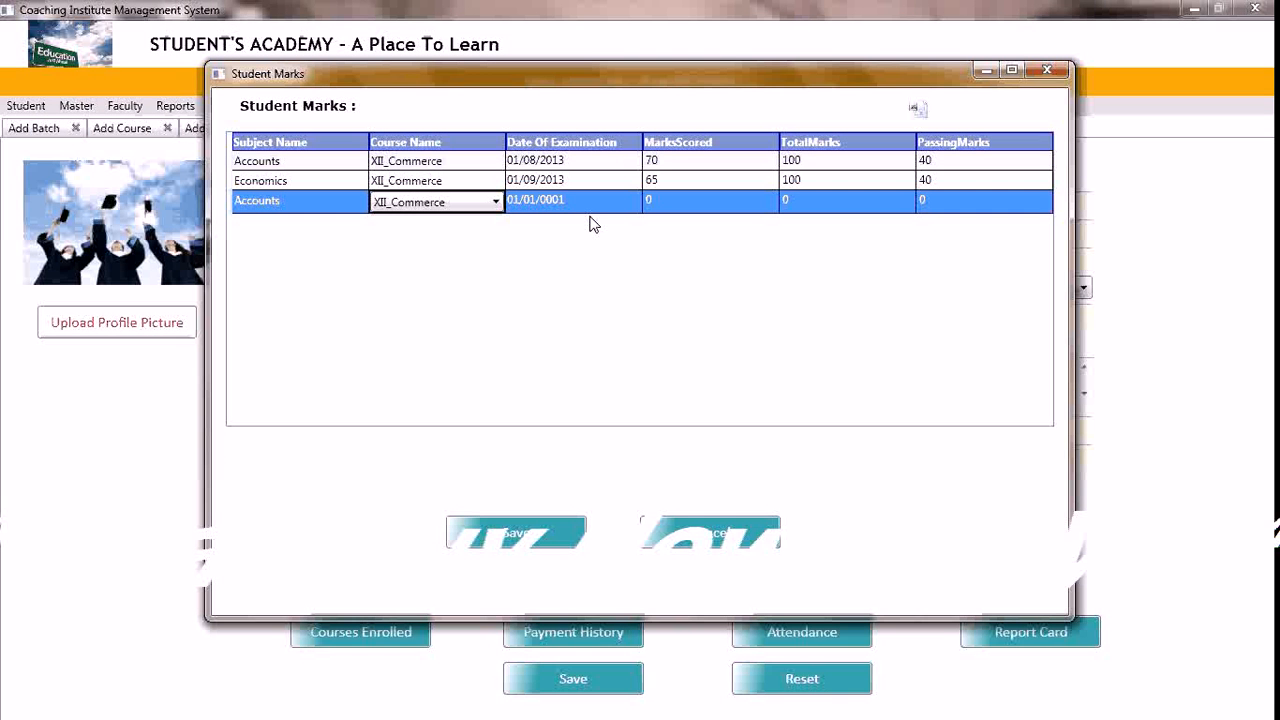
Set the examination date of the second Accounts entry to 01/09/2013
{"action": "left_click", "coordinate": [563, 203]}
{"action": "left_click", "coordinate": [560, 203]}
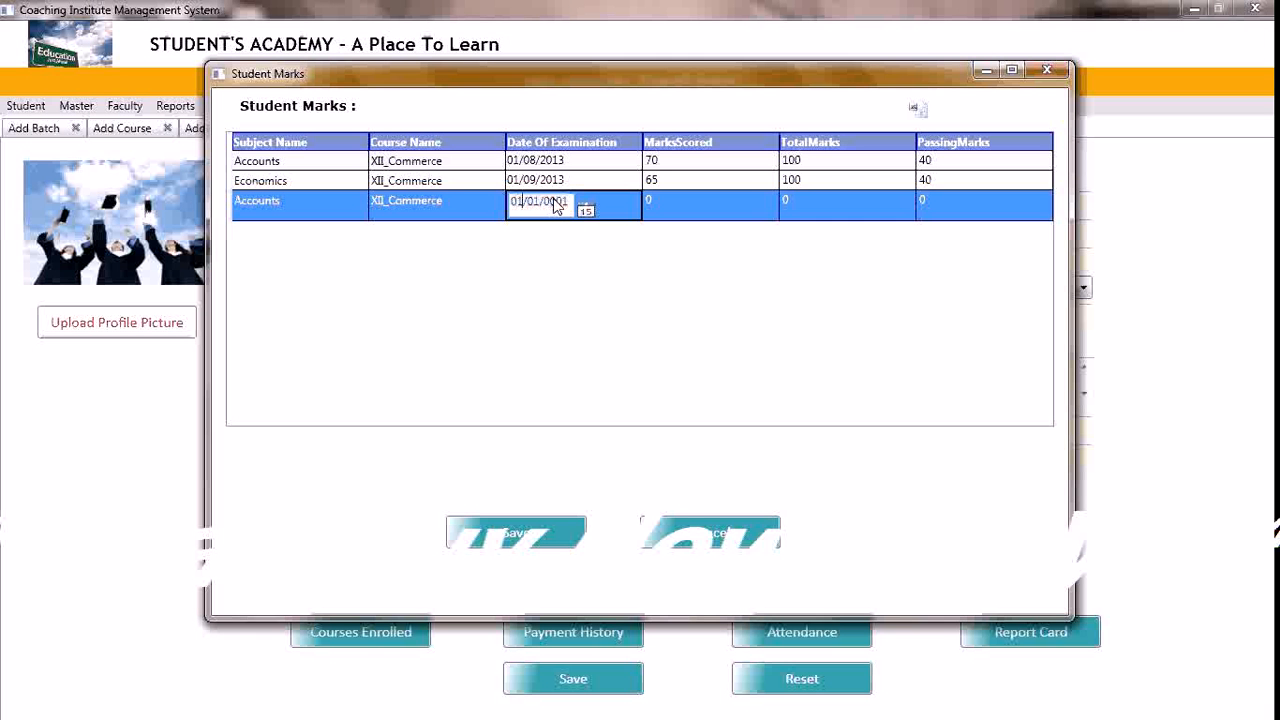
{"action": "left_click", "coordinate": [553, 200]}
{"action": "key", "text": "BackSpace"}
{"action": "type", "text": "9"}
{"action": "key", "text": "Right"}
{"action": "key", "text": "shift+End"}
{"action": "type", "text": "2013"}
{"action": "key", "text": "Tab"}
Enter 83 marks scored, 100 total and 40 passing marks for the second Accounts entry, then save and close the report card
{"action": "type", "text": "83"}
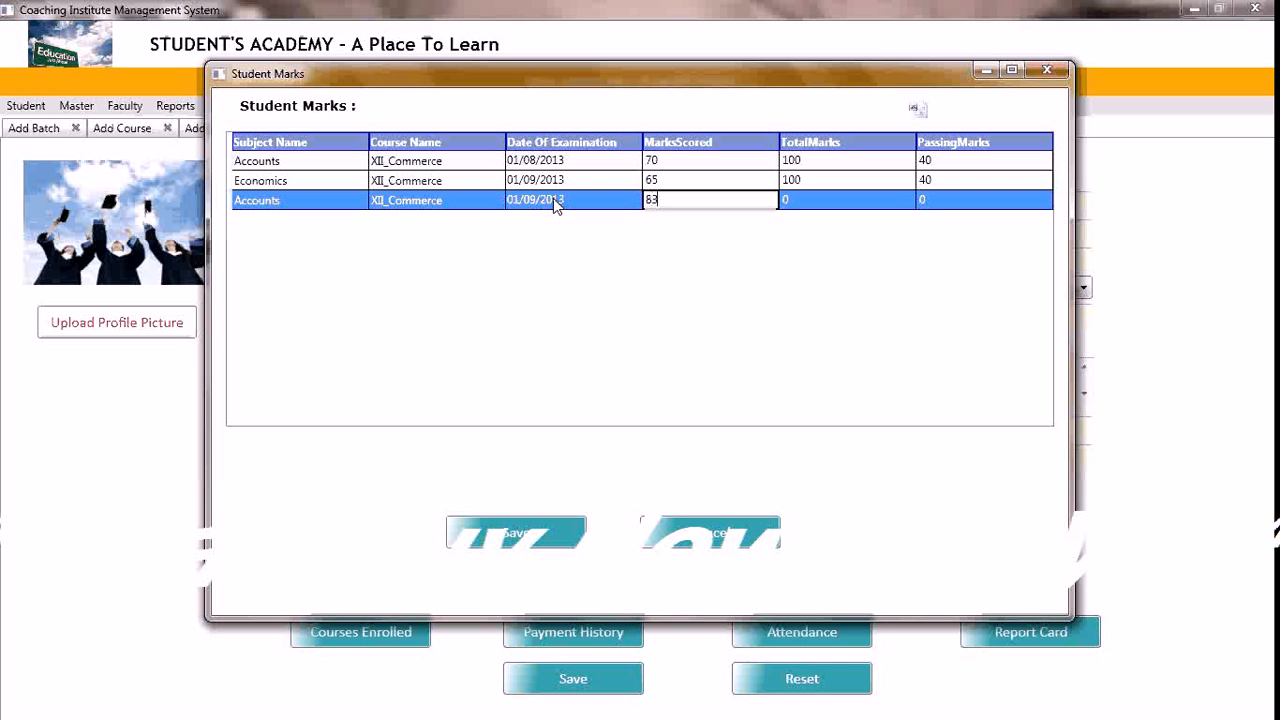
{"action": "key", "text": "Tab"}
{"action": "type", "text": "100"}
{"action": "key", "text": "Tab"}
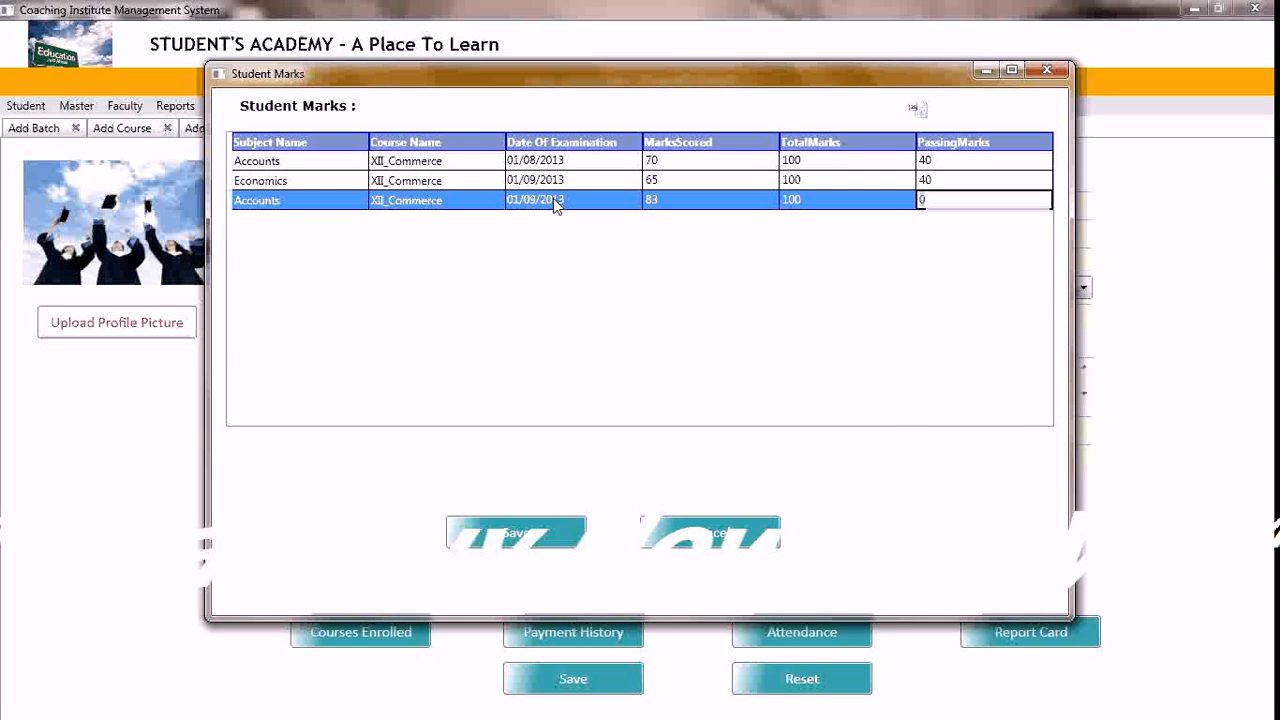
{"action": "type", "text": "40"}
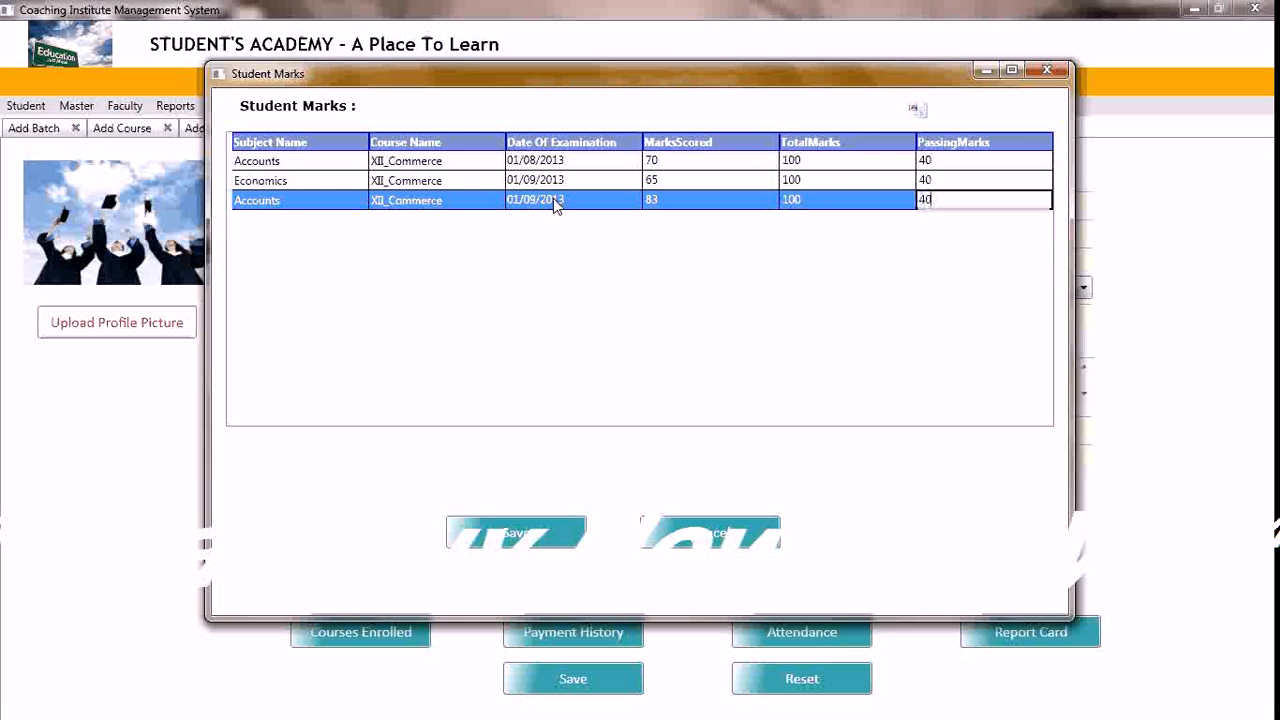
{"action": "left_click", "coordinate": [543, 540]}
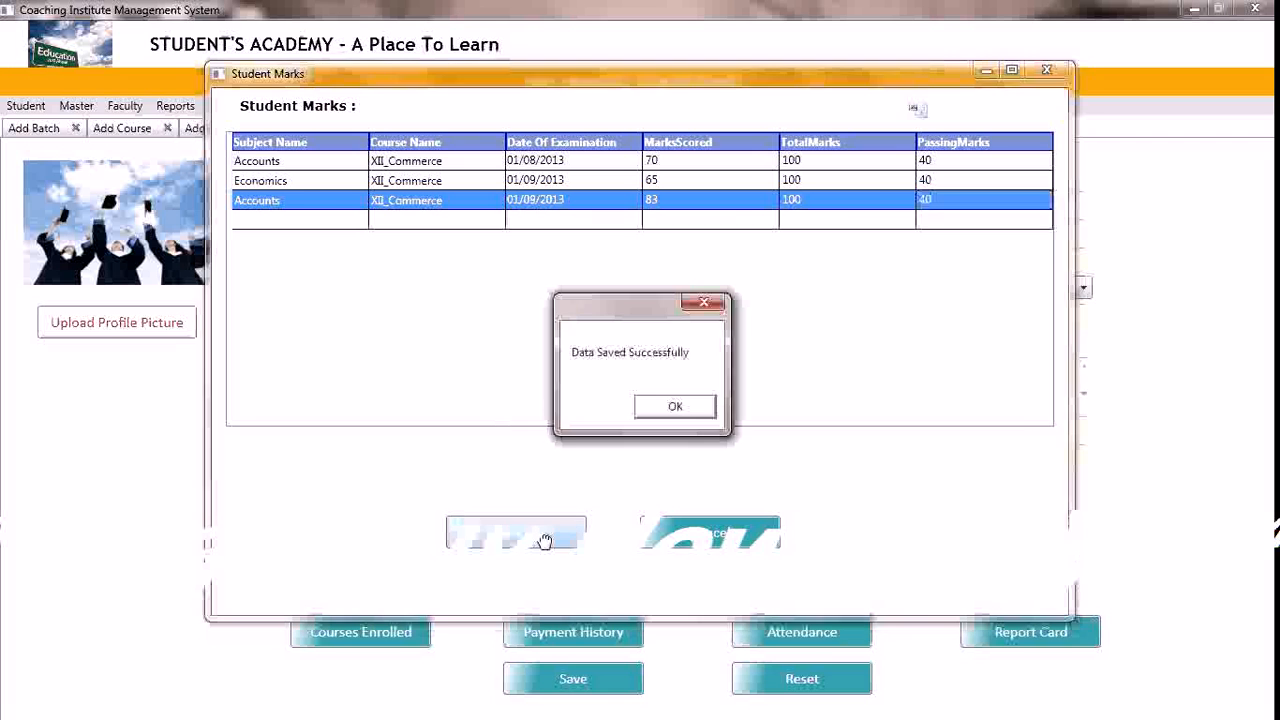
{"action": "left_click", "coordinate": [675, 406]}
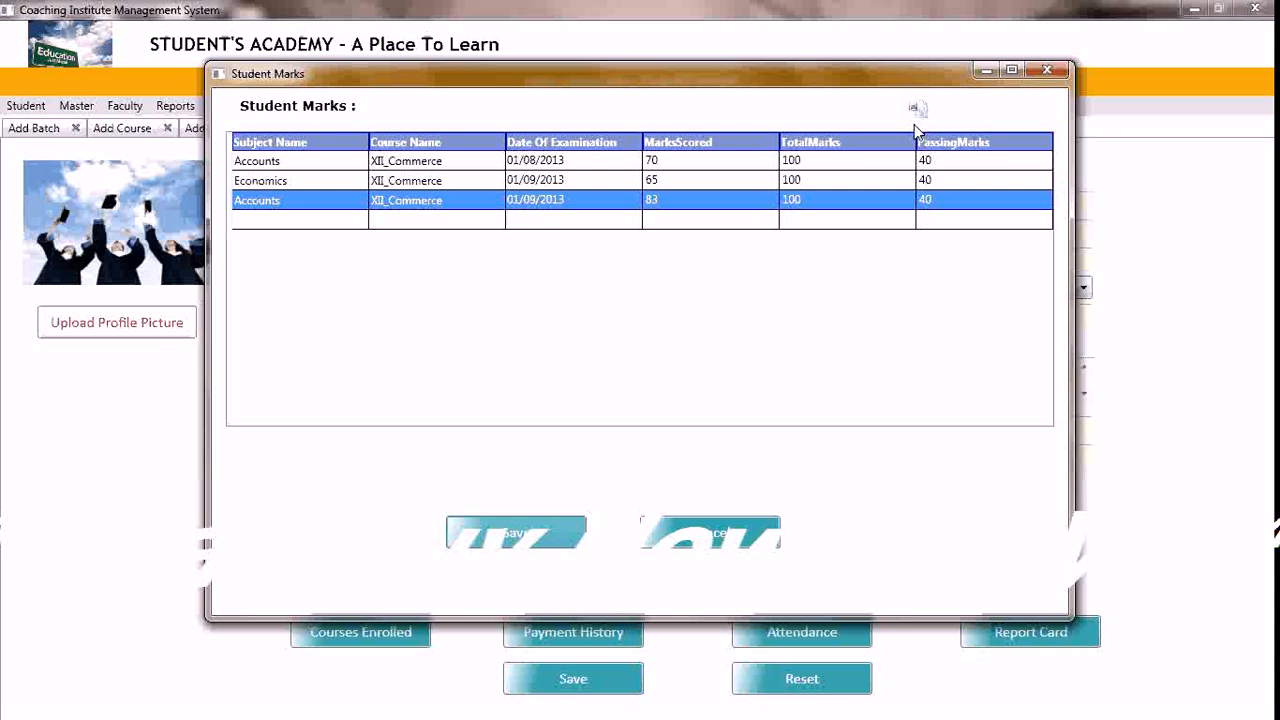
{"action": "left_click", "coordinate": [1051, 72]}
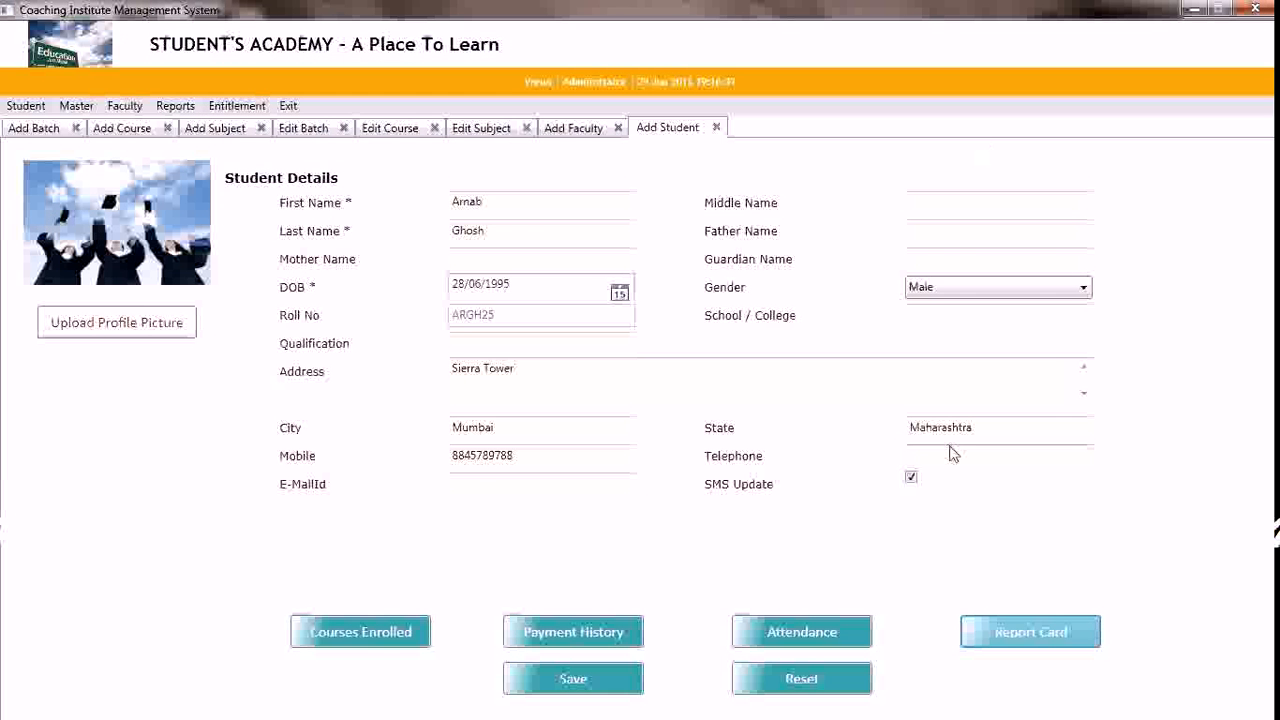
Open the existing students for editing and load the newly added student's record
{"action": "left_click", "coordinate": [25, 106]}
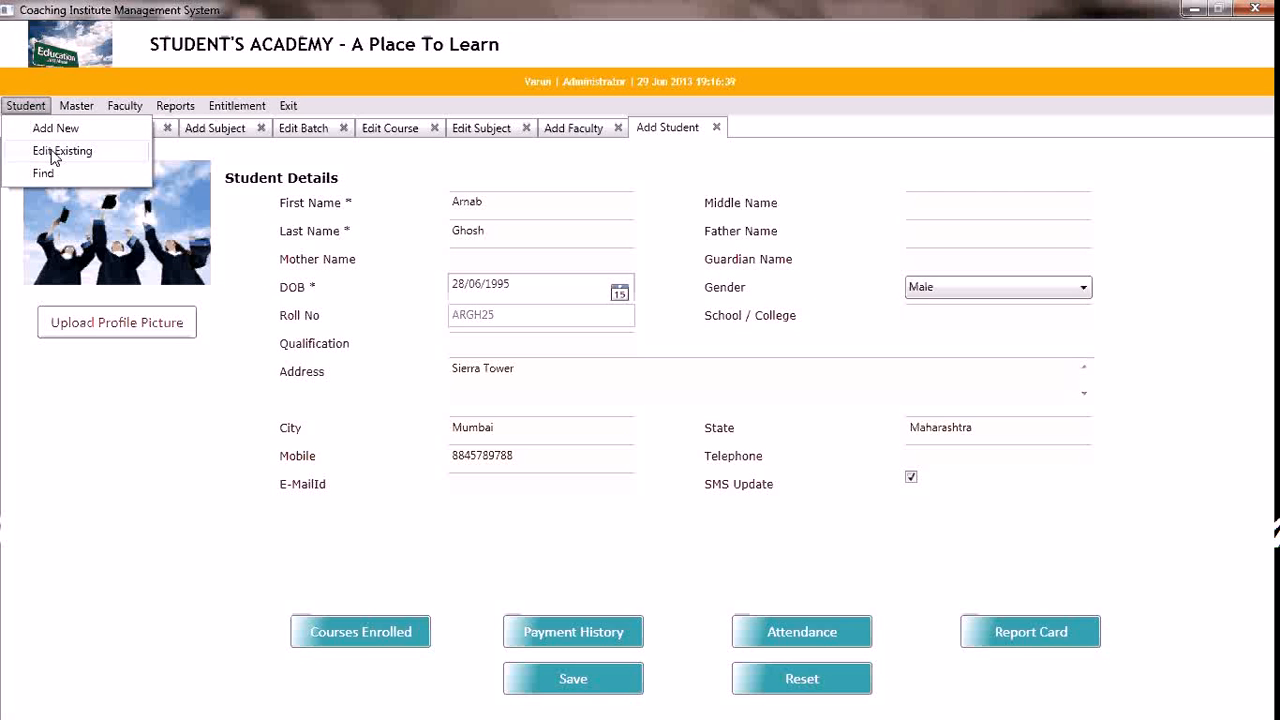
{"action": "left_click", "coordinate": [51, 151]}
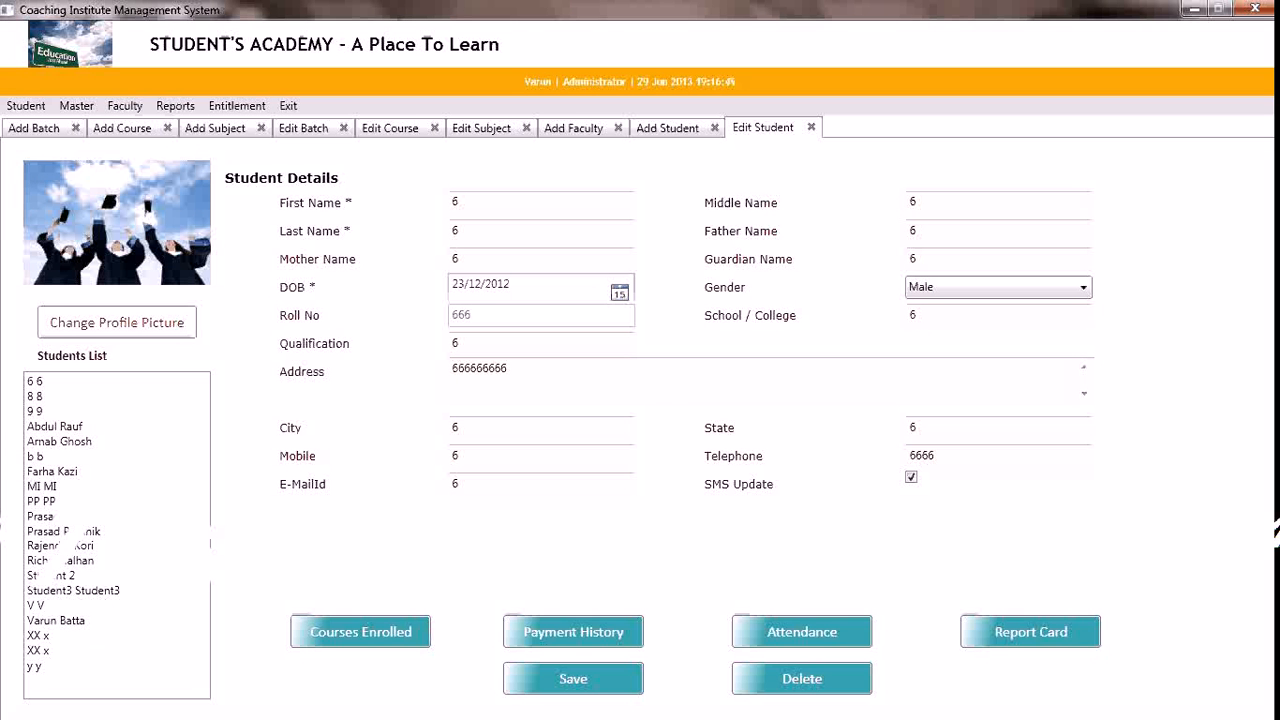
{"action": "left_click", "coordinate": [68, 443]}
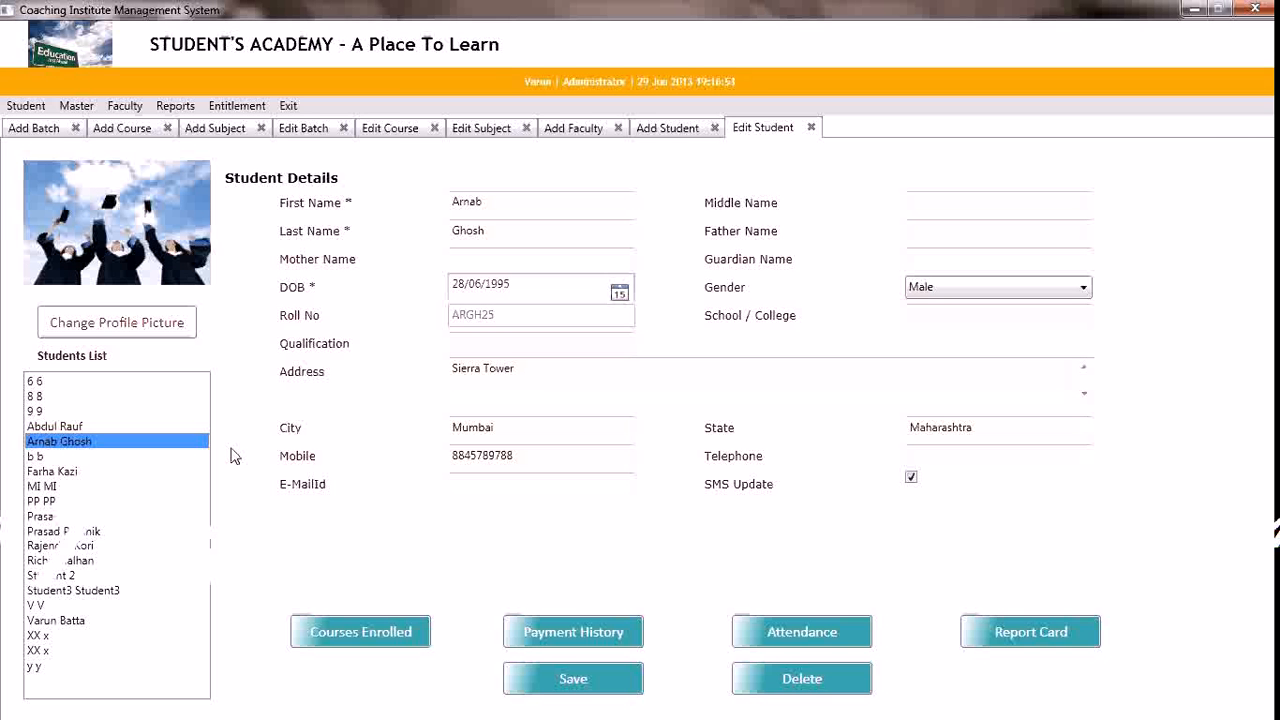
Change the student's profile picture to DSC00769 from the Diwali 2012 folder in C:\Photos, and save the record
{"action": "left_click", "coordinate": [147, 325]}
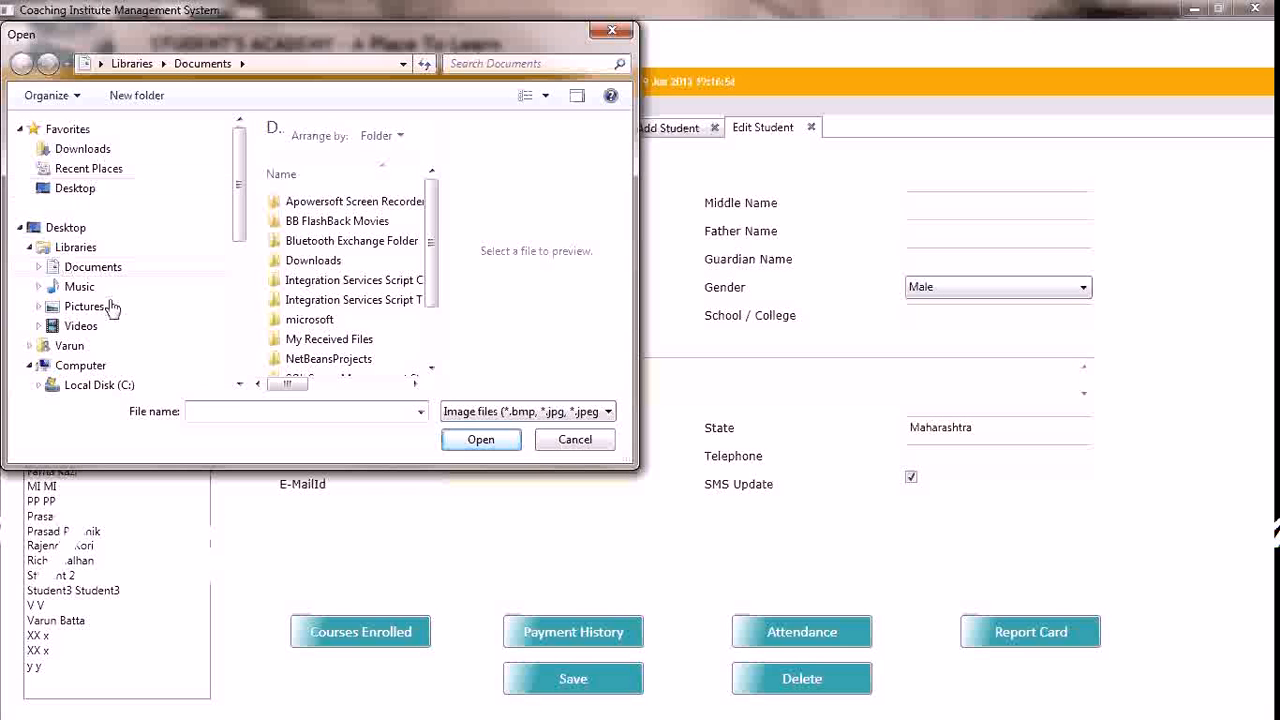
{"action": "left_click", "coordinate": [240, 384]}
{"action": "left_click", "coordinate": [240, 384]}
{"action": "left_click", "coordinate": [92, 299]}
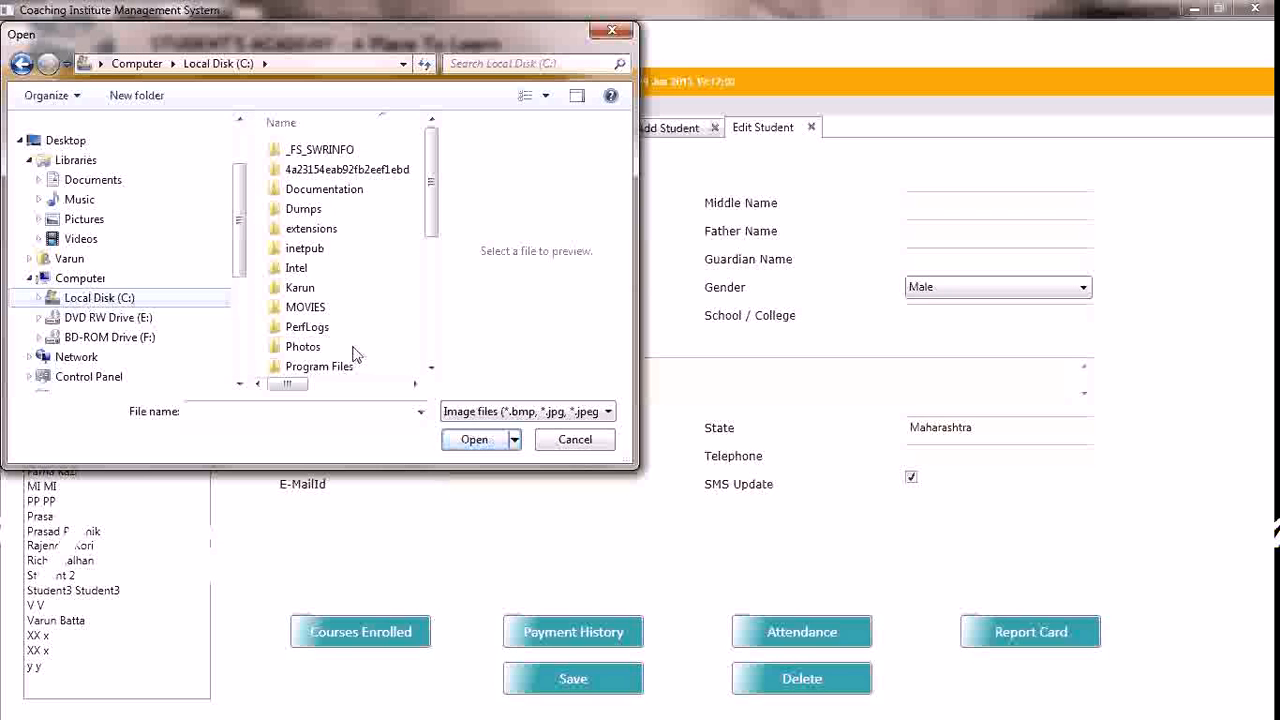
{"action": "left_click", "coordinate": [355, 350]}
{"action": "double_click", "coordinate": [355, 350]}
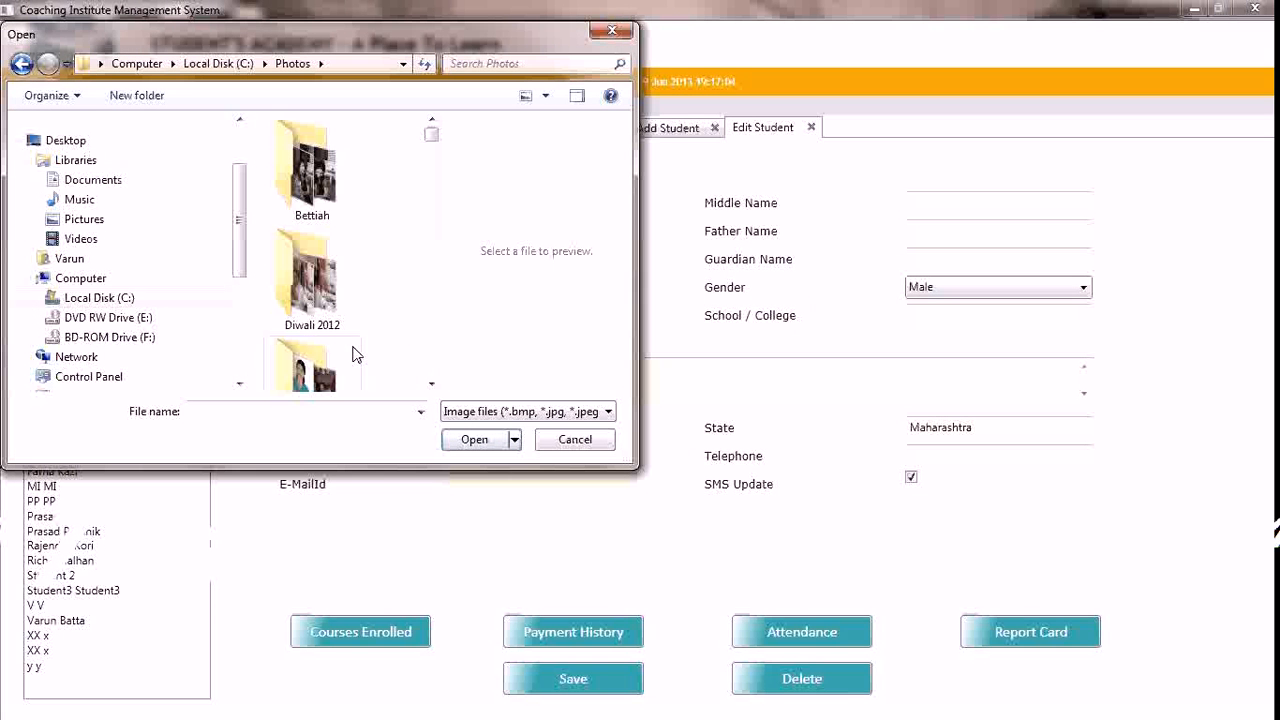
{"action": "double_click", "coordinate": [314, 284]}
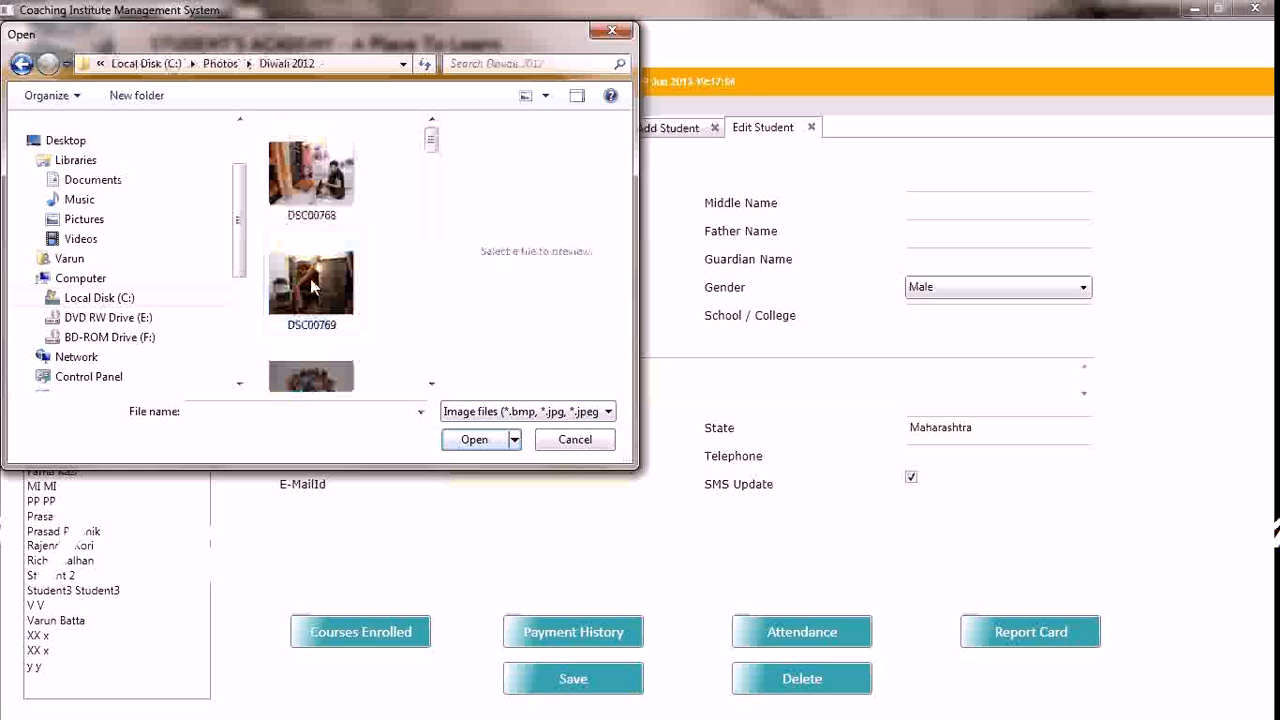
{"action": "double_click", "coordinate": [312, 290]}
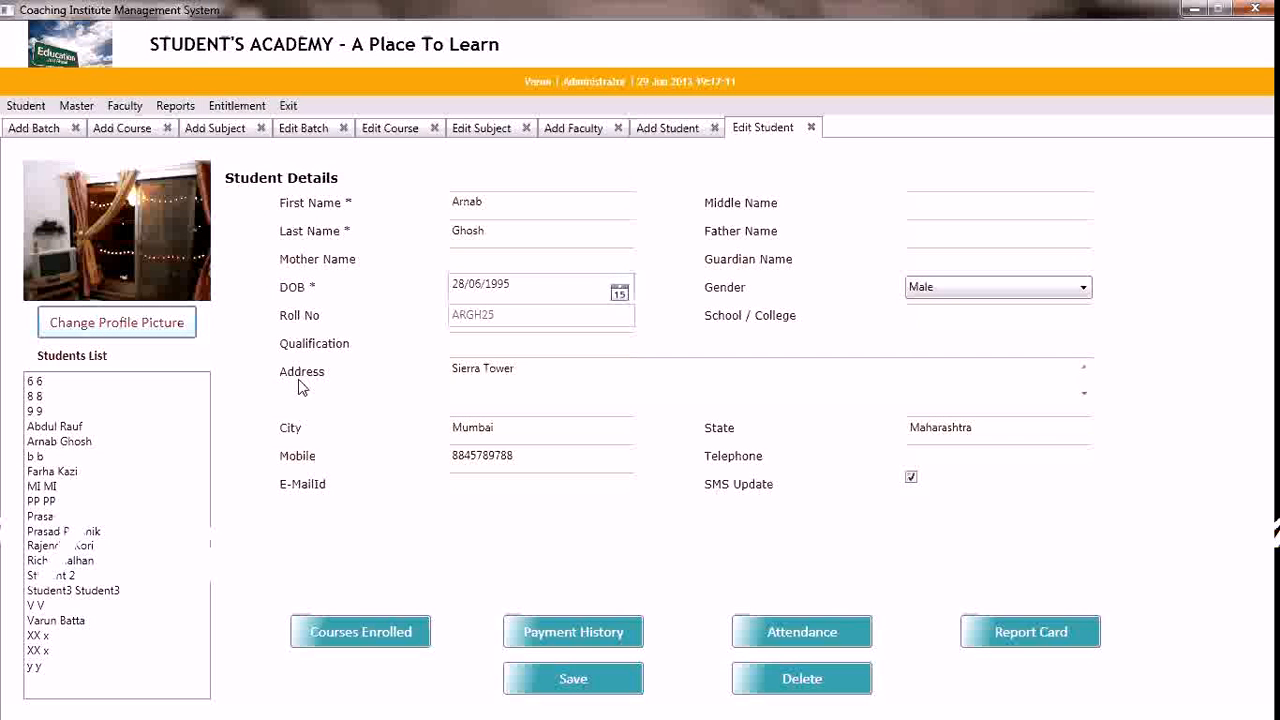
{"action": "left_click", "coordinate": [545, 688]}
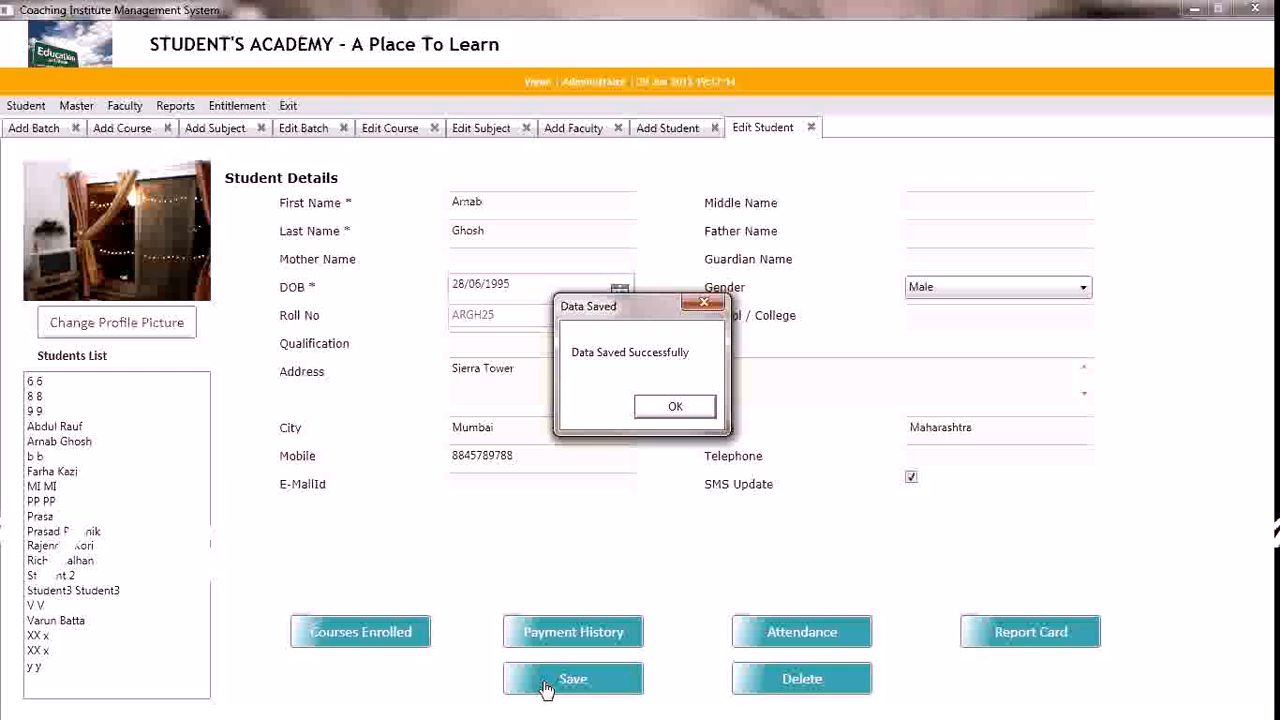
{"action": "left_click", "coordinate": [649, 412]}
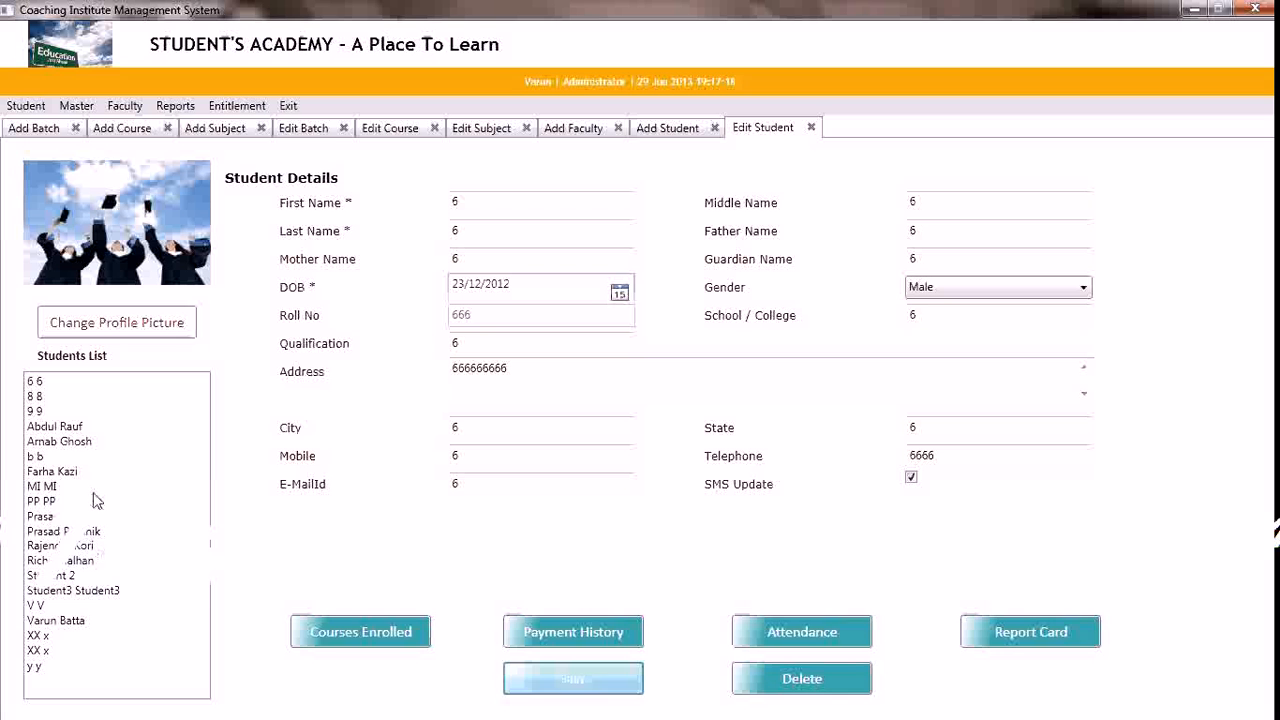
Reload the edited student's record and review the payment history and enrolled courses, closing each without changes
{"action": "left_click", "coordinate": [80, 446]}
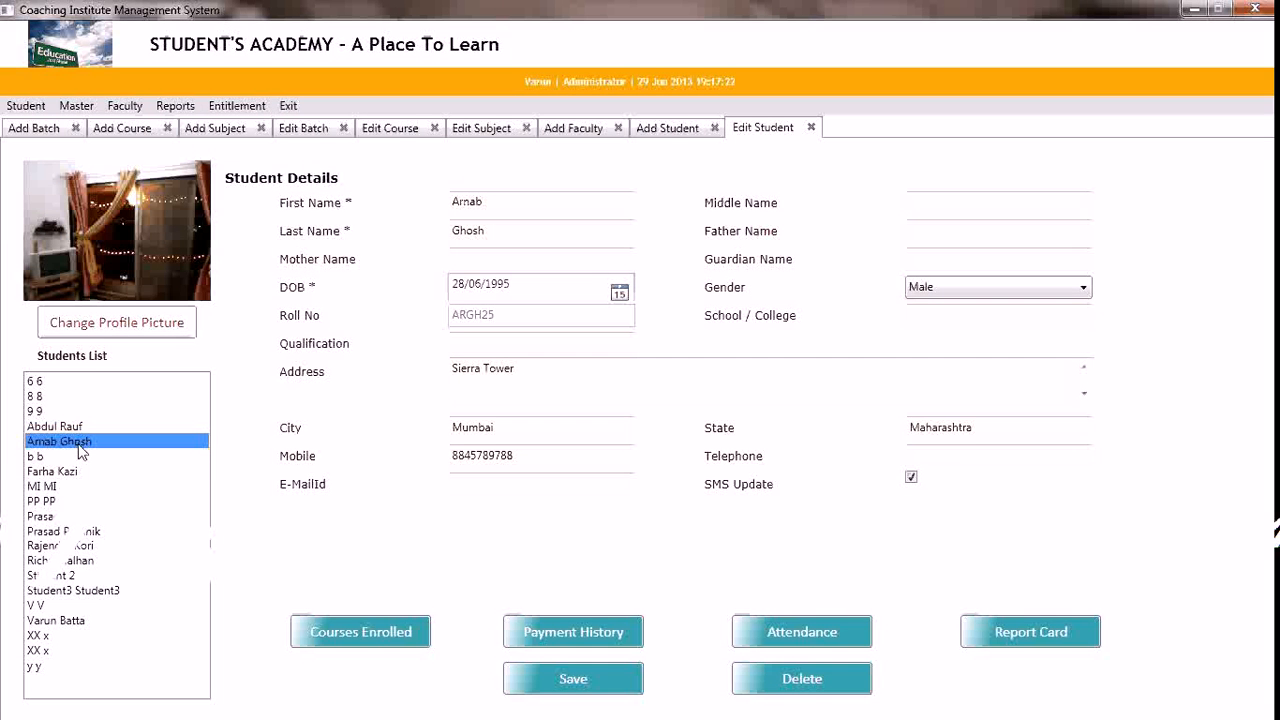
{"action": "left_click", "coordinate": [598, 638]}
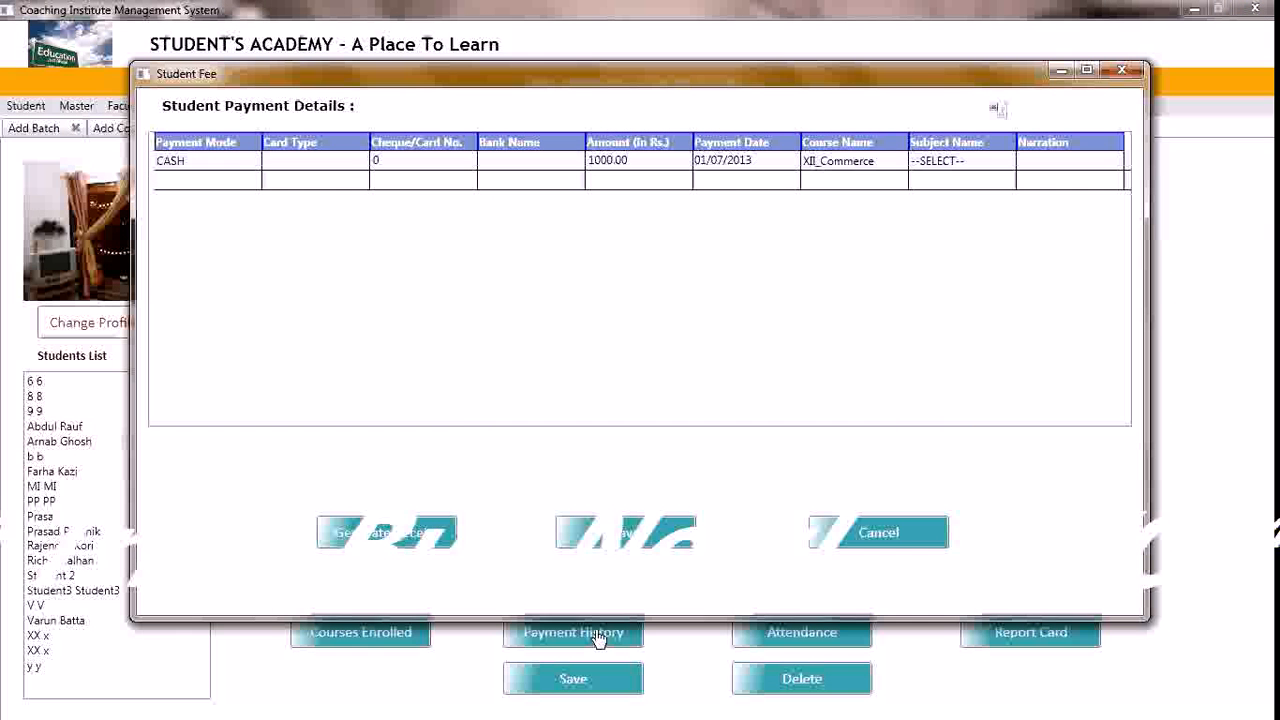
{"action": "left_click", "coordinate": [818, 538]}
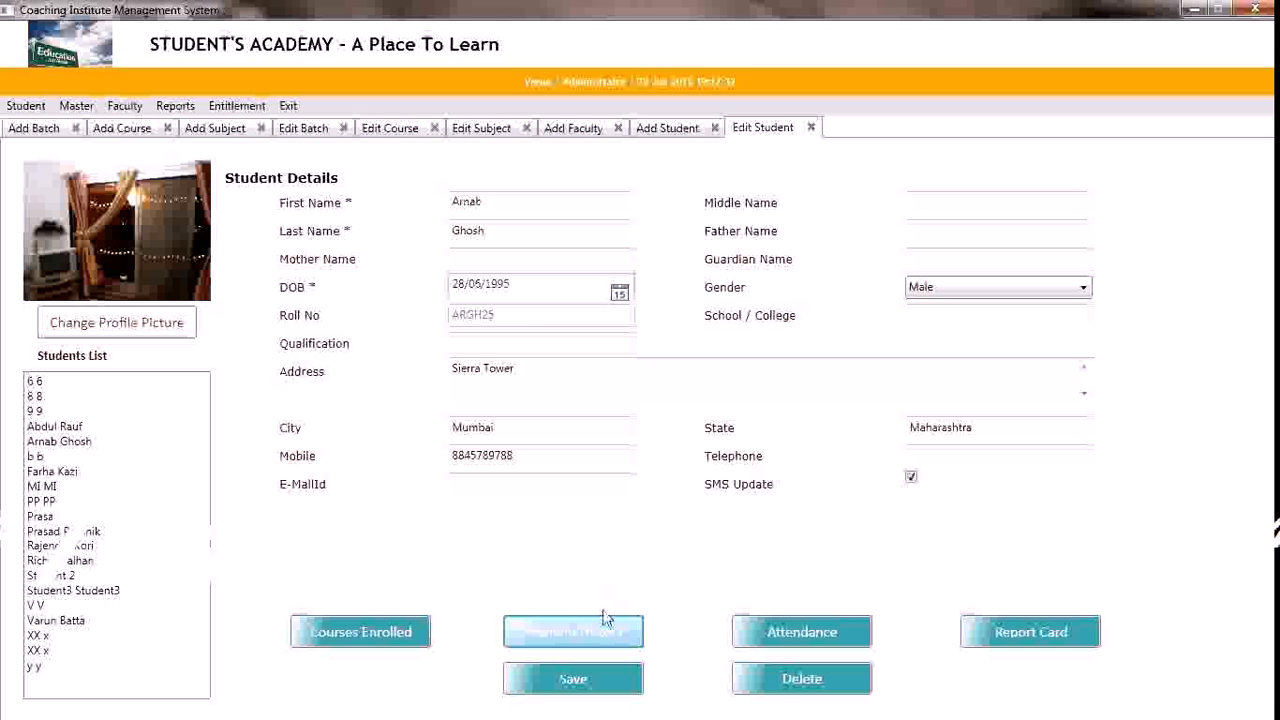
{"action": "left_click", "coordinate": [389, 640]}
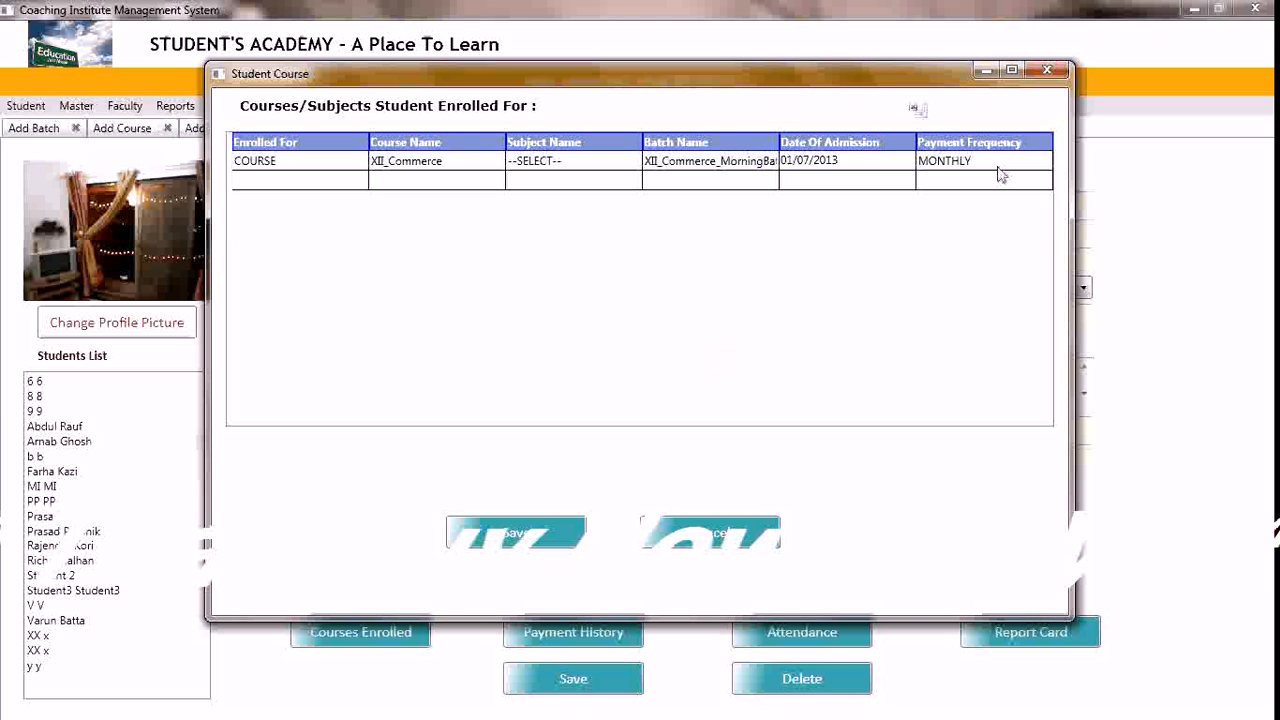
{"action": "left_click", "coordinate": [1045, 70]}
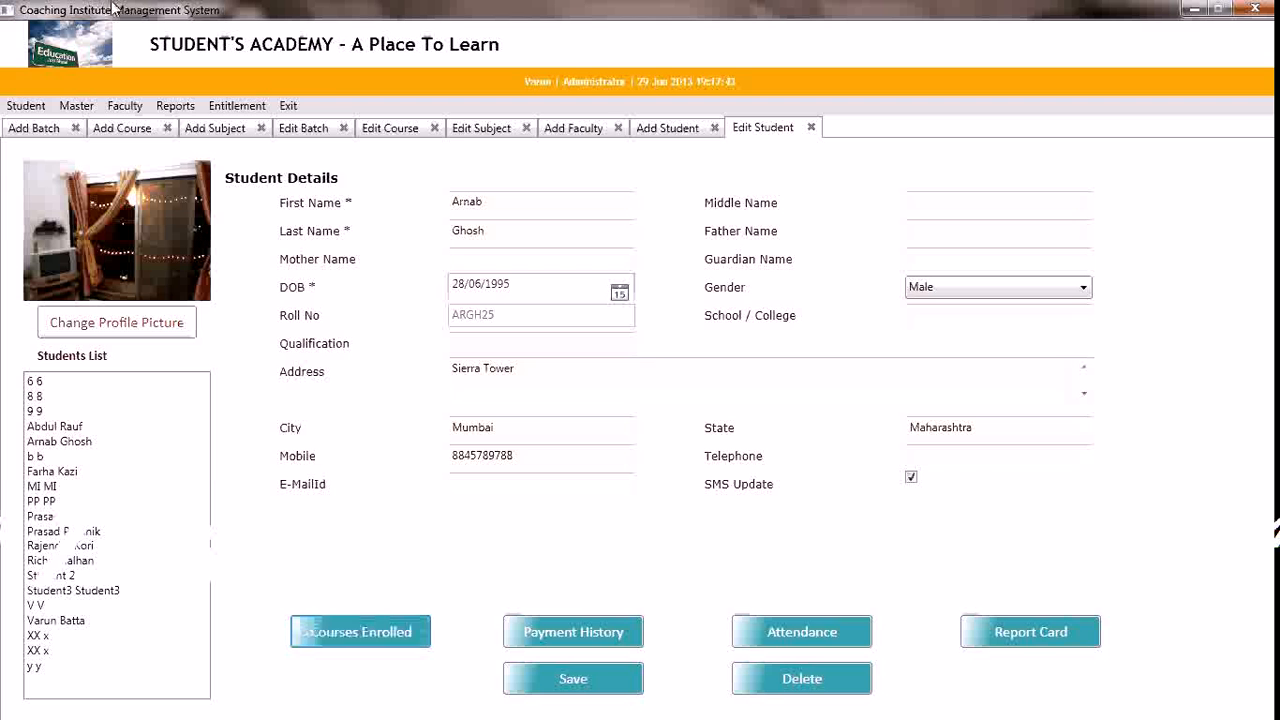
Open the existing faculties for editing and load the newly added faculty member's record
{"action": "left_click", "coordinate": [125, 106]}
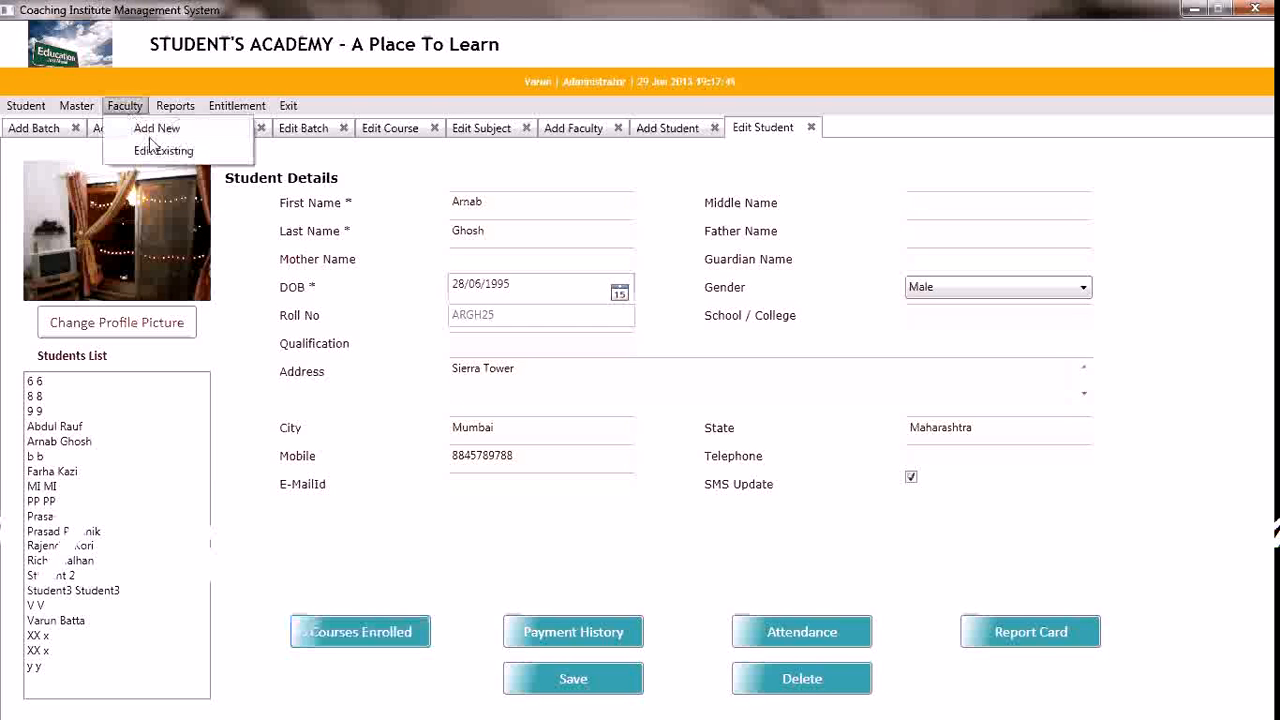
{"action": "left_click", "coordinate": [164, 152]}
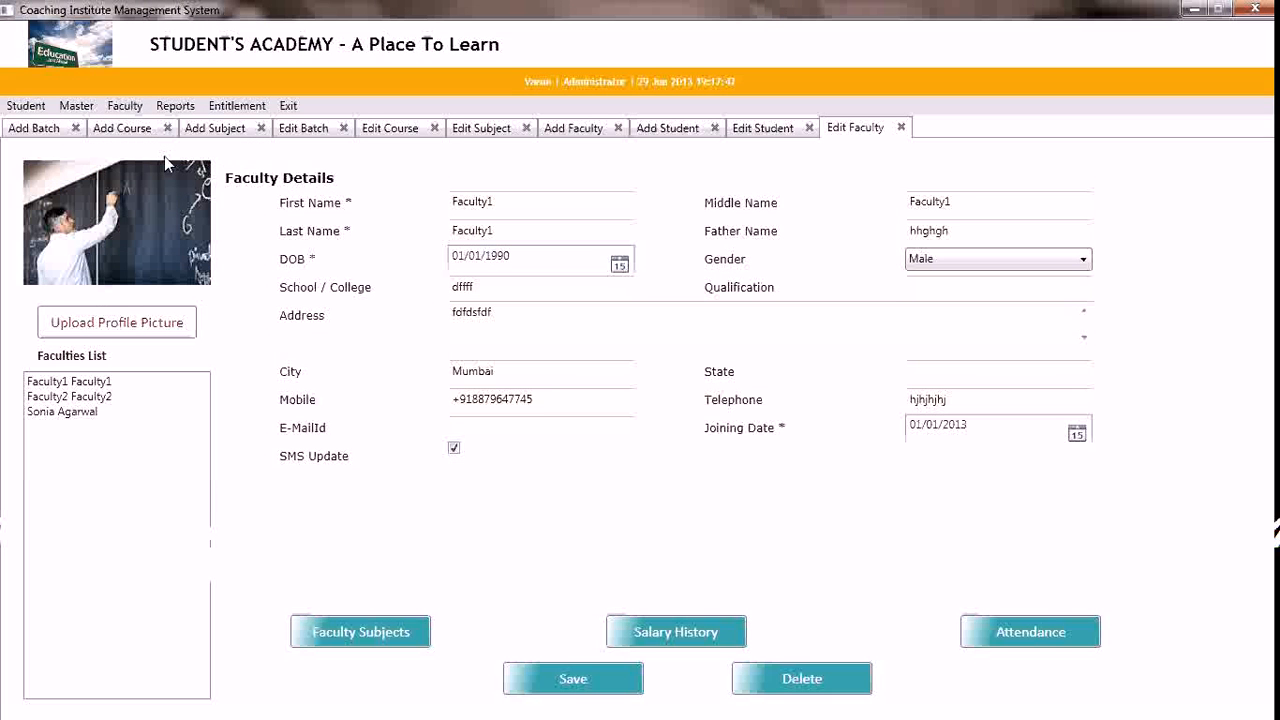
{"action": "left_click", "coordinate": [83, 414]}
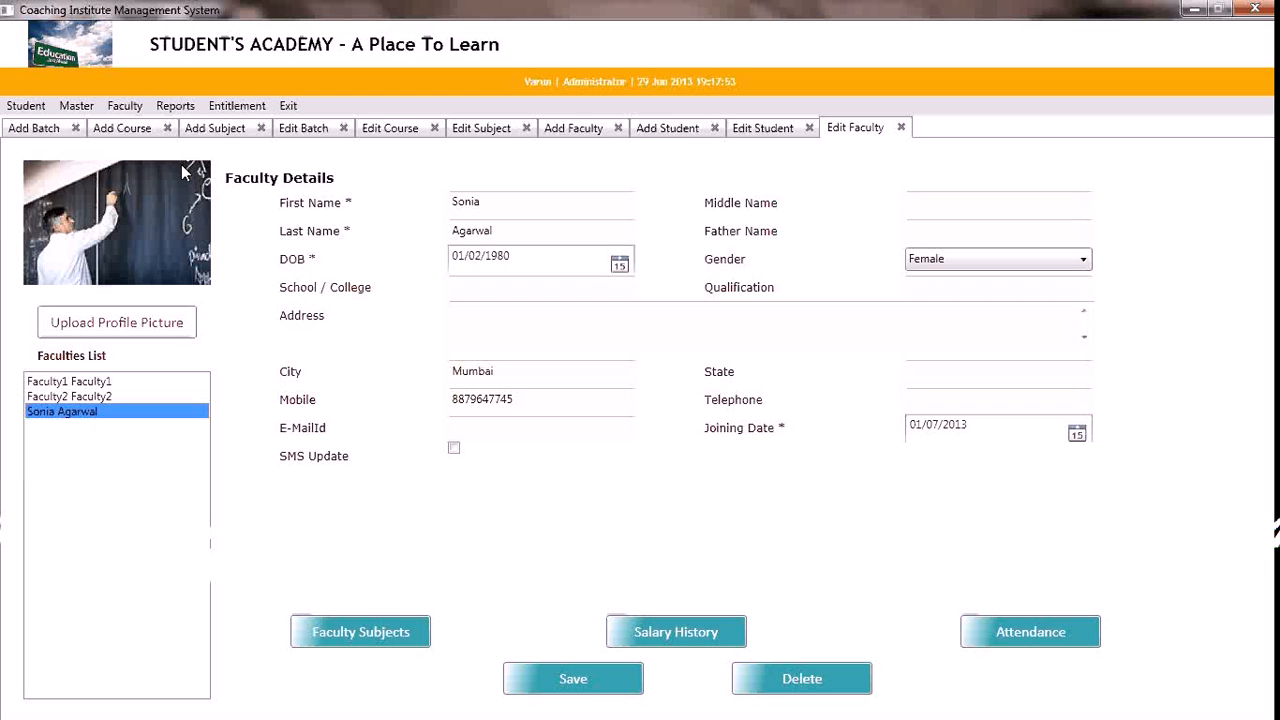
Open the student enrolment report and run it with deleted students included
{"action": "left_click", "coordinate": [179, 110]}
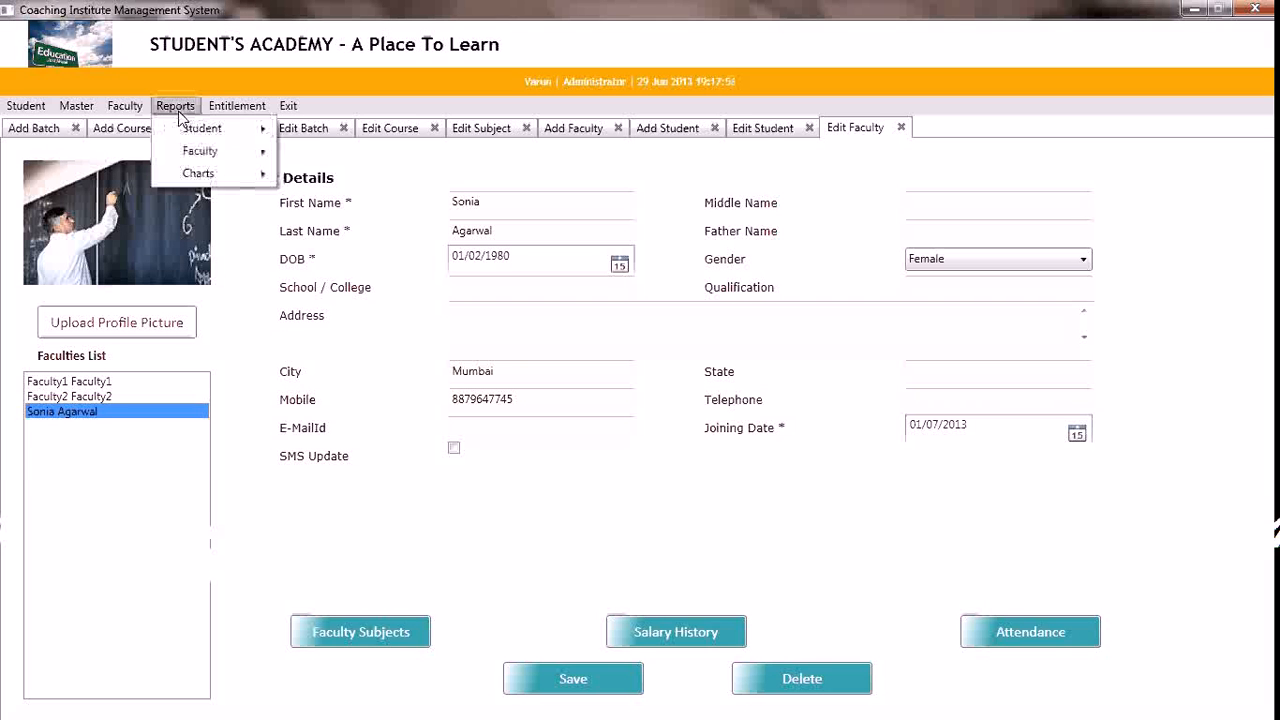
{"action": "mouse_move", "coordinate": [207, 138]}
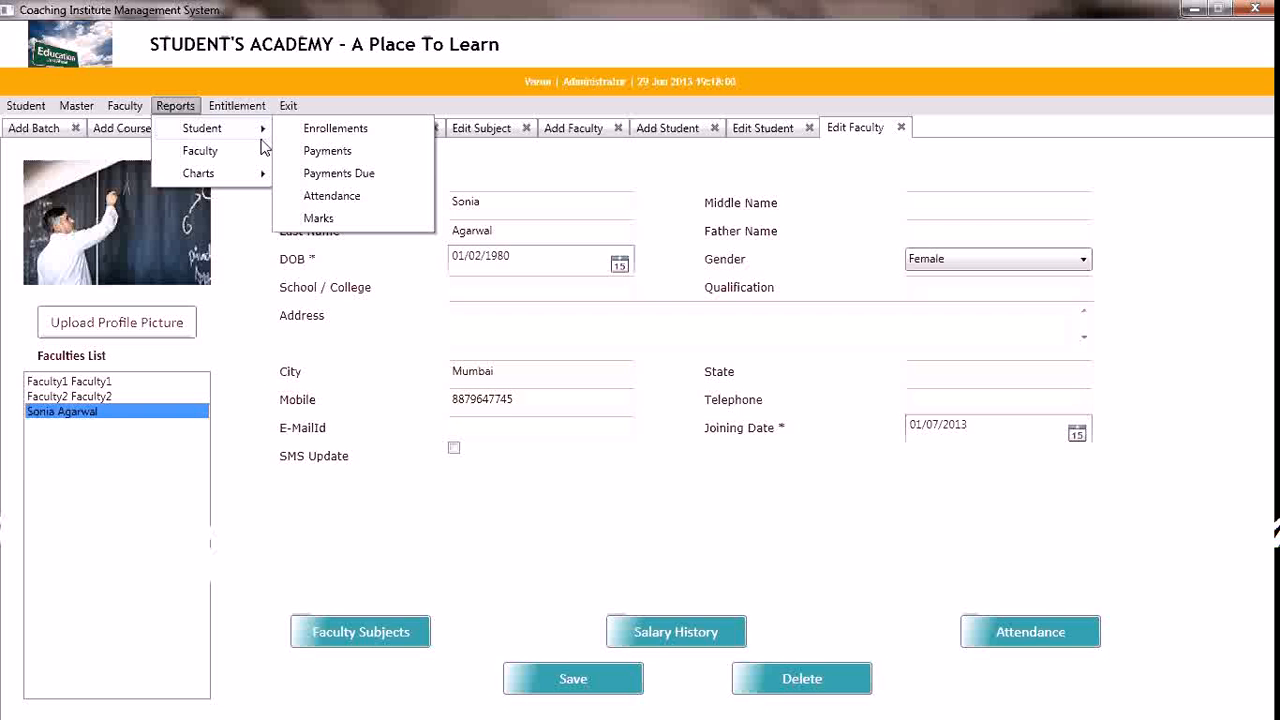
{"action": "left_click", "coordinate": [306, 137]}
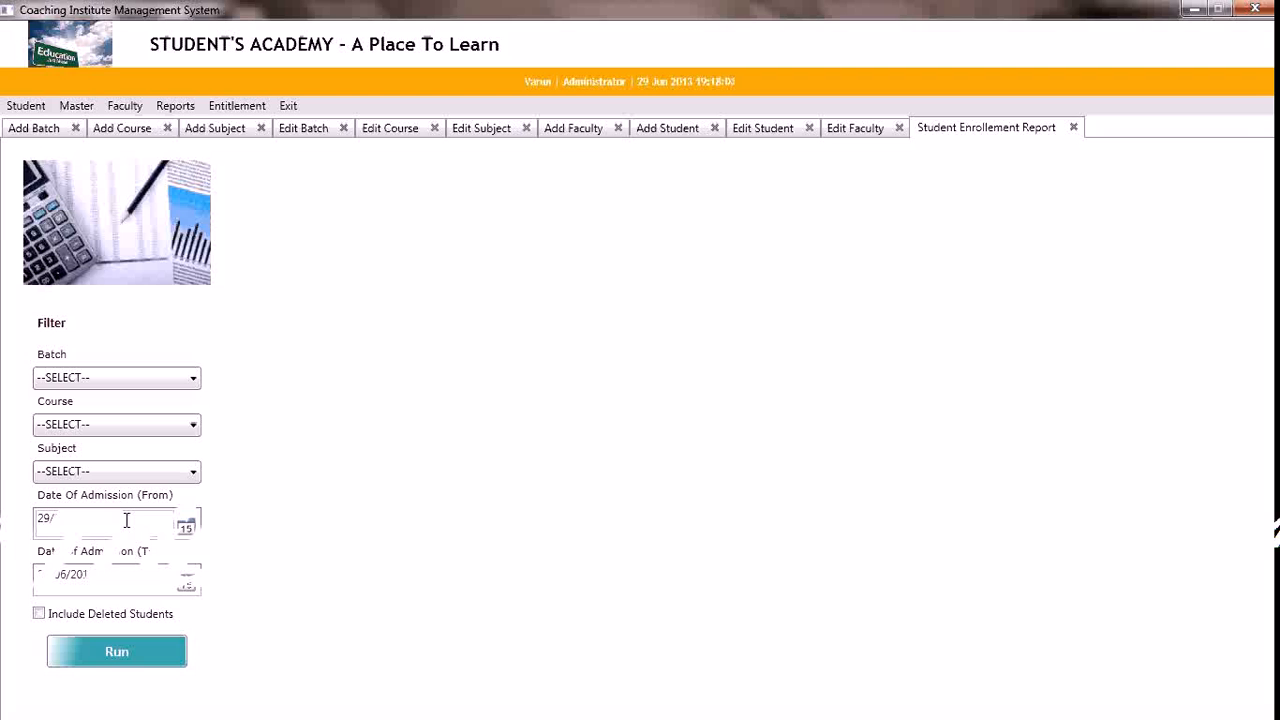
{"action": "left_click", "coordinate": [40, 615]}
{"action": "left_click", "coordinate": [93, 655]}
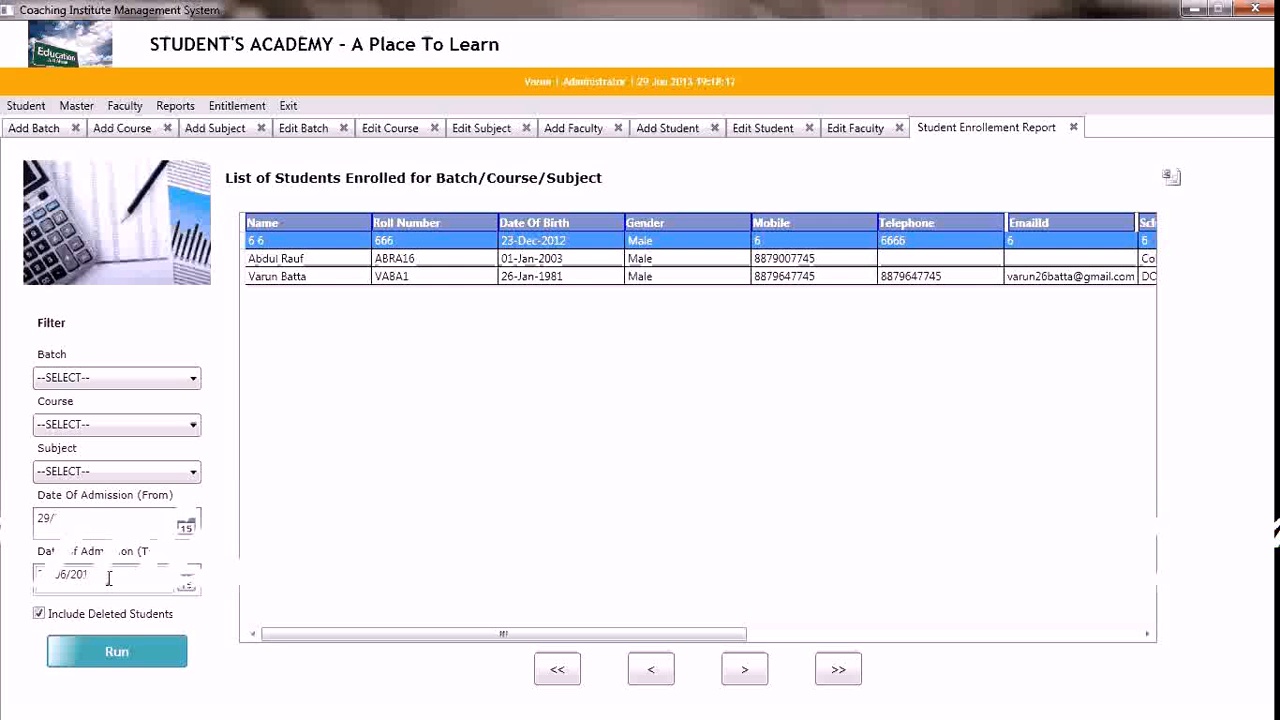
Set the month of the admission end date to 08, rerun the enrolment report and select the newly added student's row
{"action": "key", "text": "Left"}
{"action": "key", "text": "Left"}
{"action": "key", "text": "Left"}
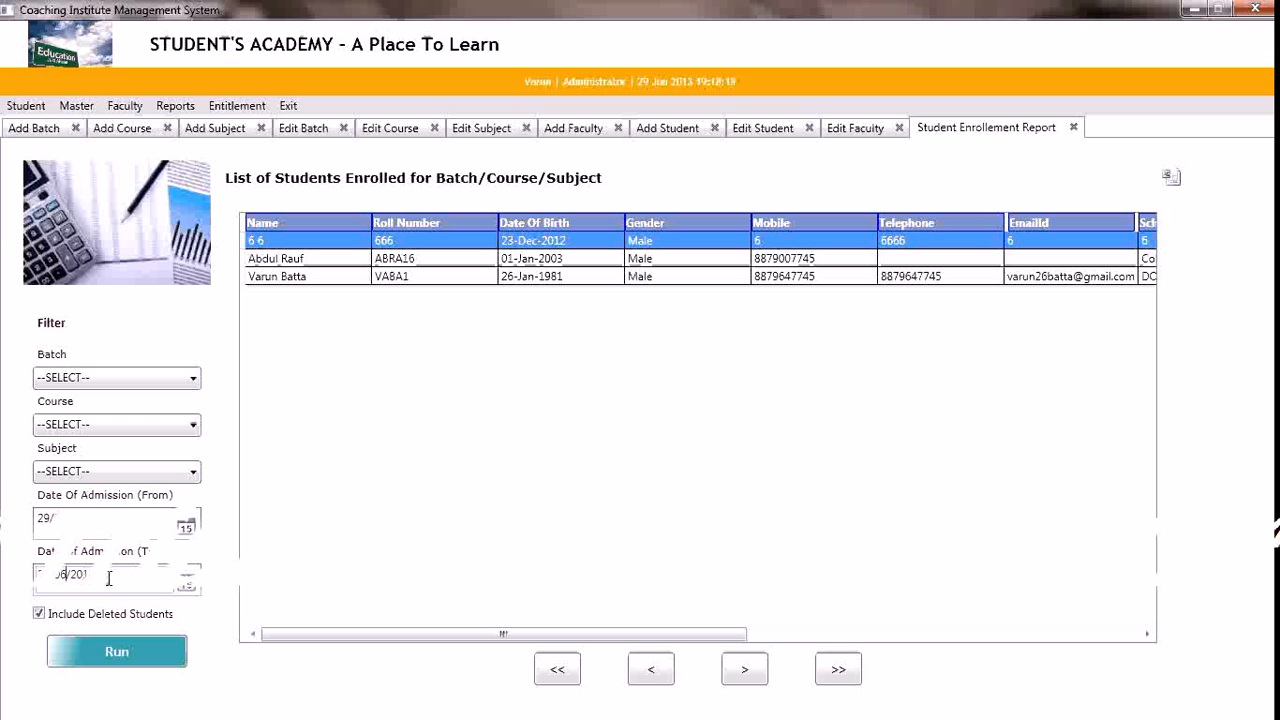
{"action": "key", "text": "BackSpace"}
{"action": "type", "text": "8"}
{"action": "left_click", "coordinate": [116, 651]}
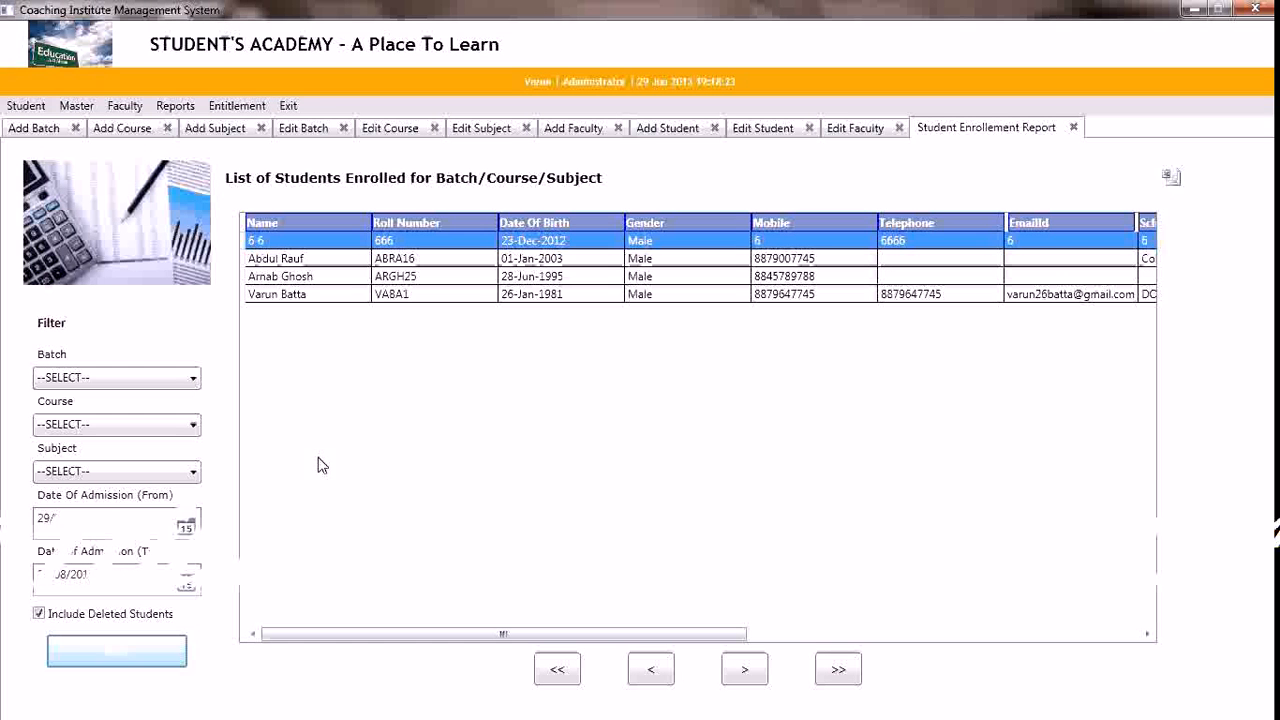
{"action": "left_click", "coordinate": [310, 280]}
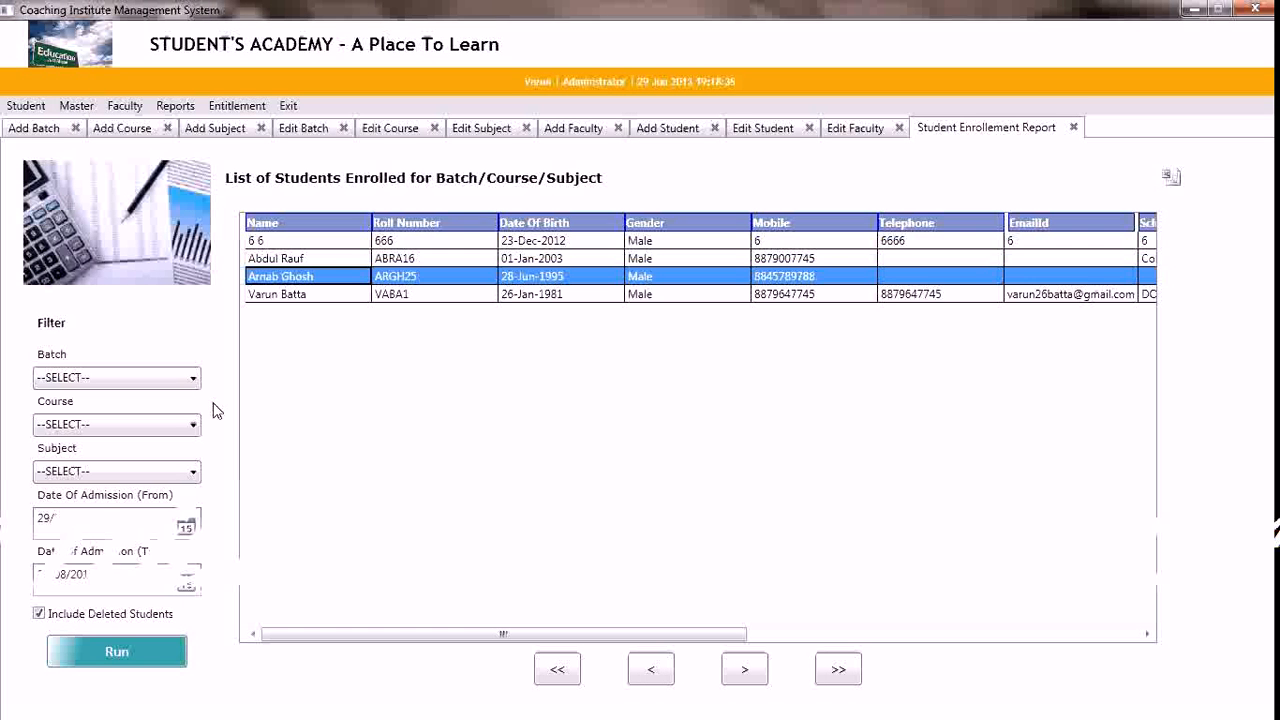
Run the enrolment report for the XII_Commerce_MorningBatch batch and set the course filter to XII_Commerce
{"action": "left_click", "coordinate": [190, 380]}
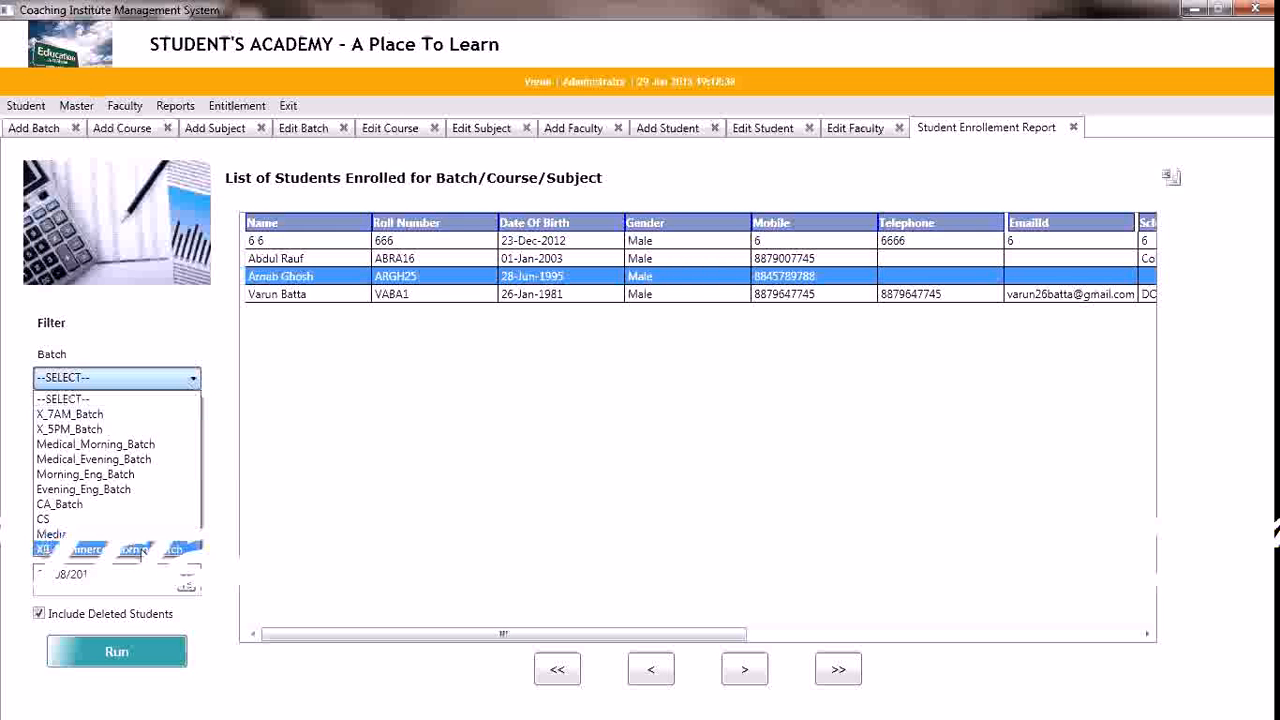
{"action": "left_click", "coordinate": [140, 550]}
{"action": "left_click", "coordinate": [118, 660]}
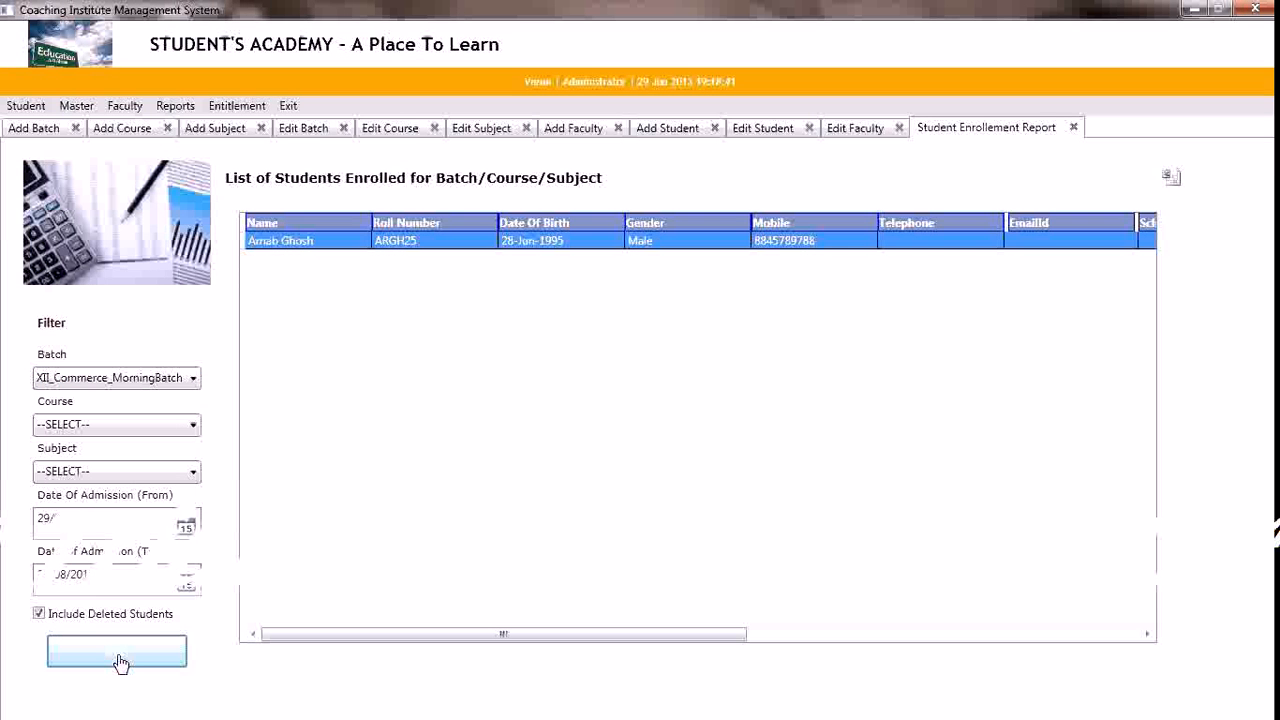
{"action": "left_click", "coordinate": [169, 424]}
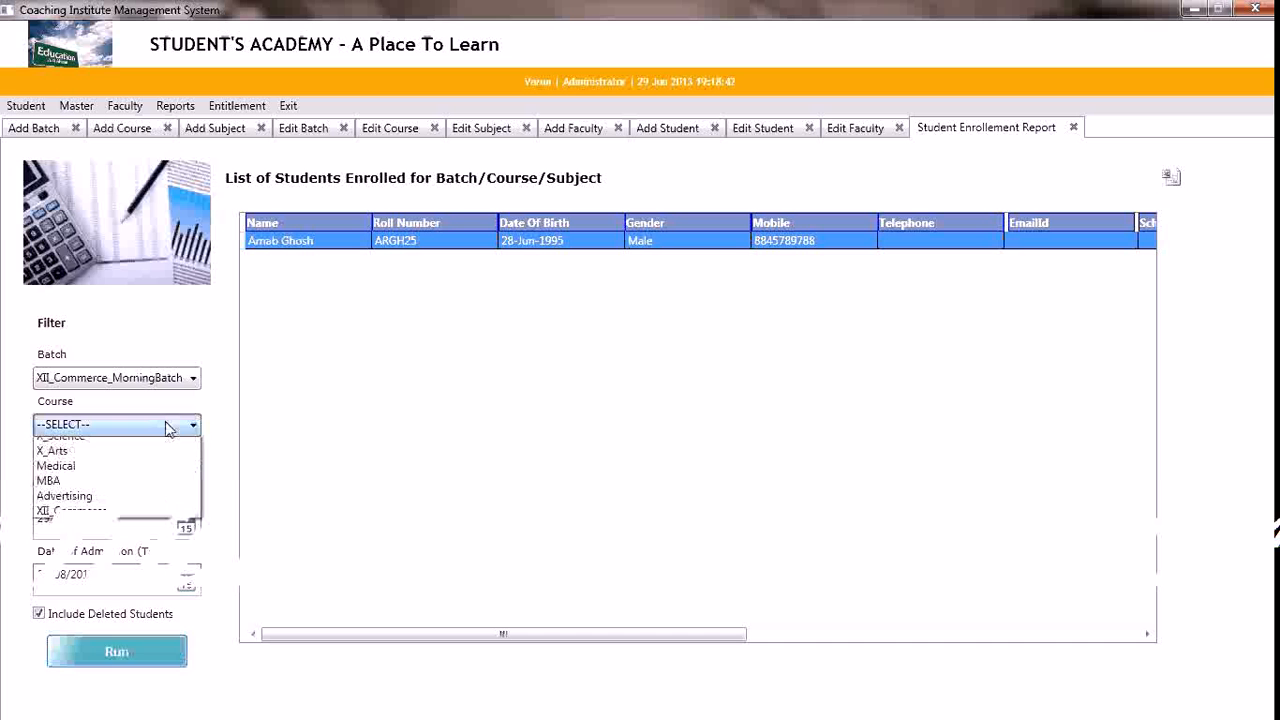
{"action": "left_click", "coordinate": [72, 536]}
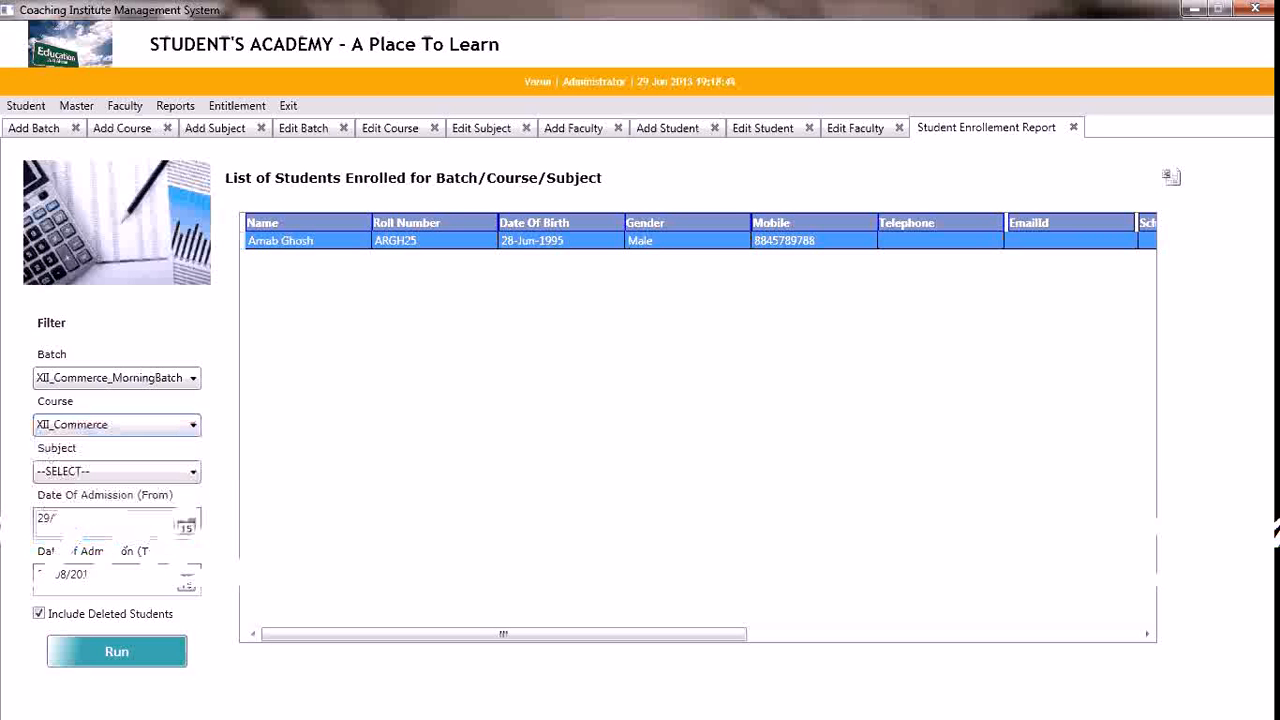
{"action": "left_click", "coordinate": [112, 472]}
{"action": "left_click", "coordinate": [110, 470]}
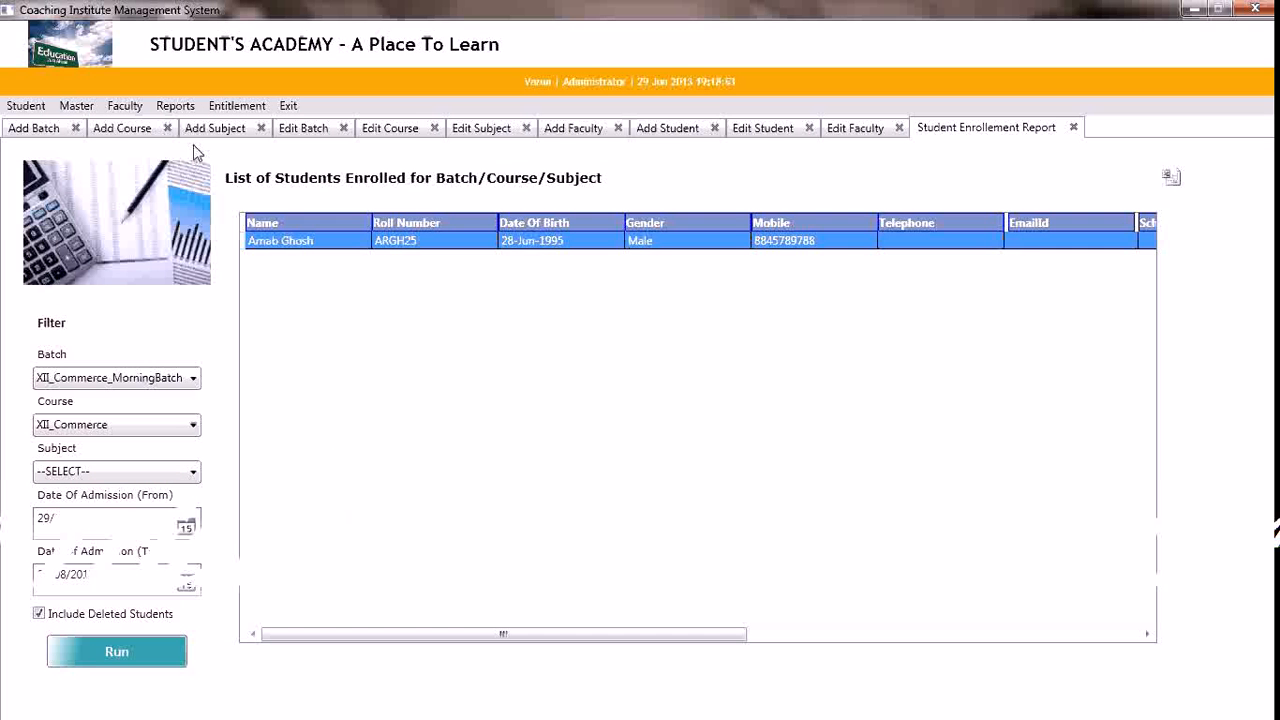
Open the students' payments due report, choose the XII_Commerce course and set the starting payment date to 29/06/2012
{"action": "left_click", "coordinate": [177, 106]}
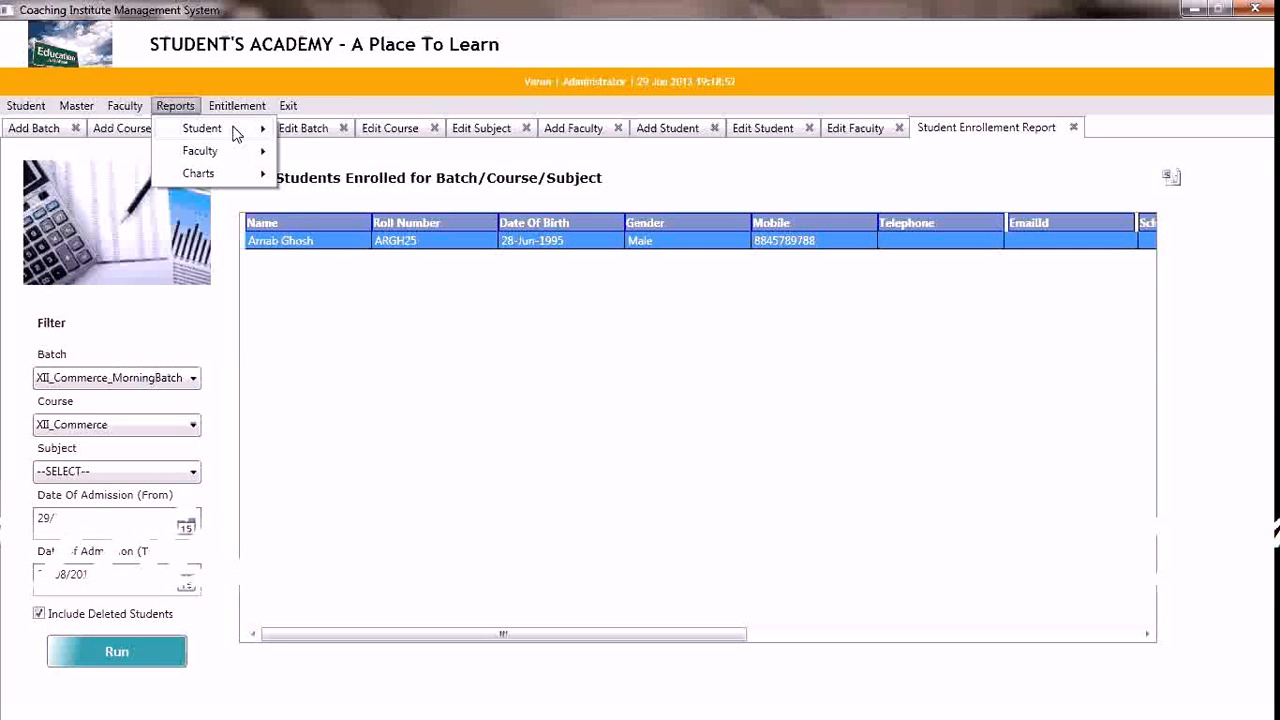
{"action": "mouse_move", "coordinate": [235, 128]}
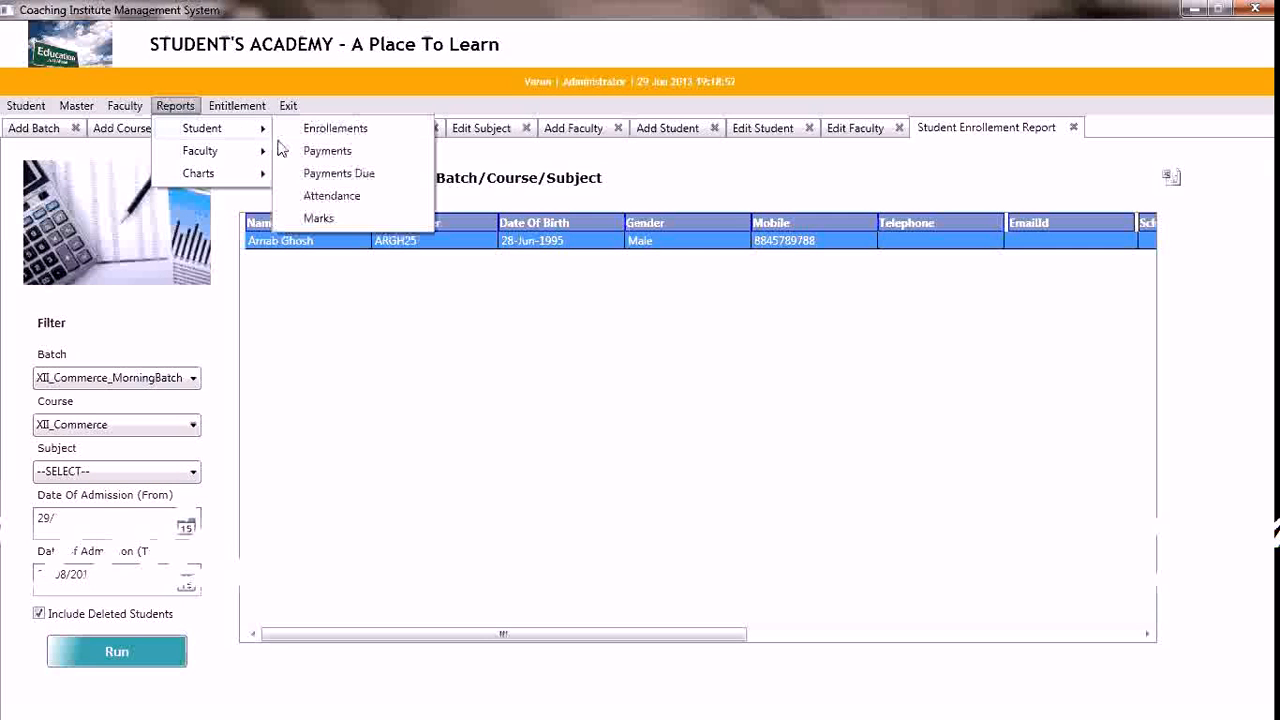
{"action": "left_click", "coordinate": [323, 175]}
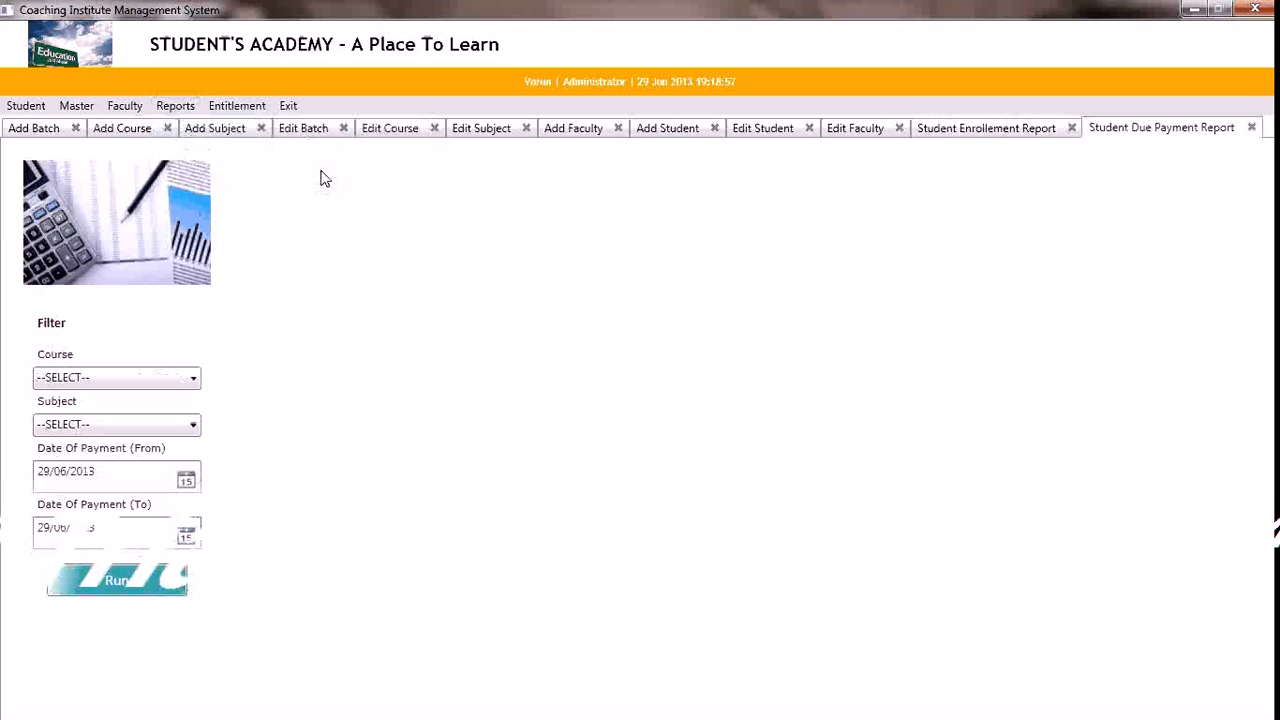
{"action": "left_click", "coordinate": [186, 384]}
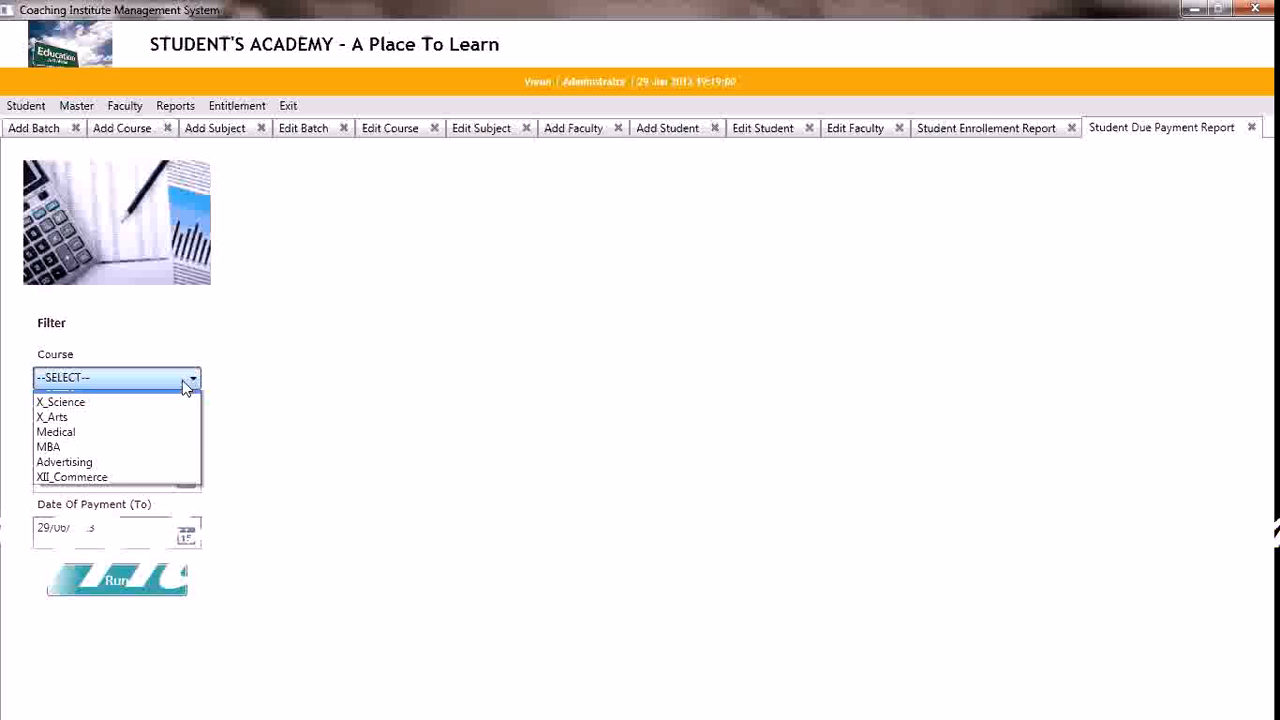
{"action": "left_click", "coordinate": [121, 489]}
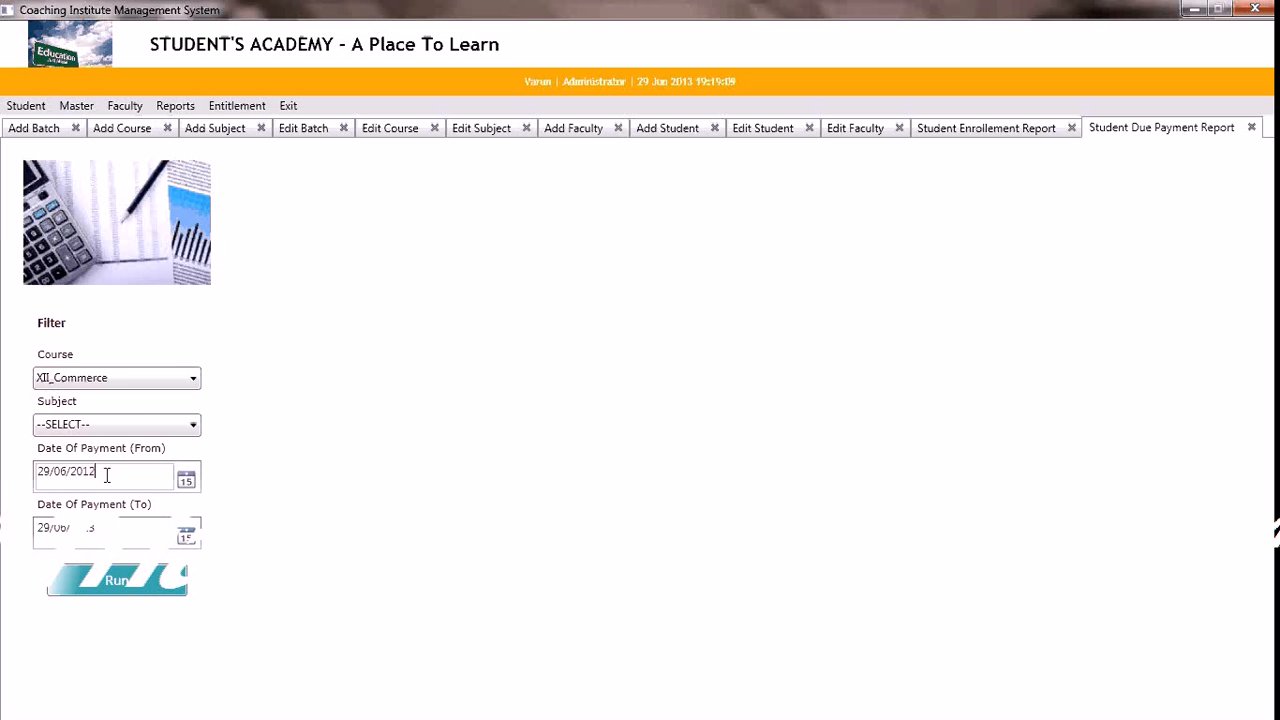
{"action": "key", "text": "BackSpace"}
{"action": "type", "text": "2"}
Clear the course filter, run the payments due report and examine its payment dates and amounts due
{"action": "left_click", "coordinate": [127, 381]}
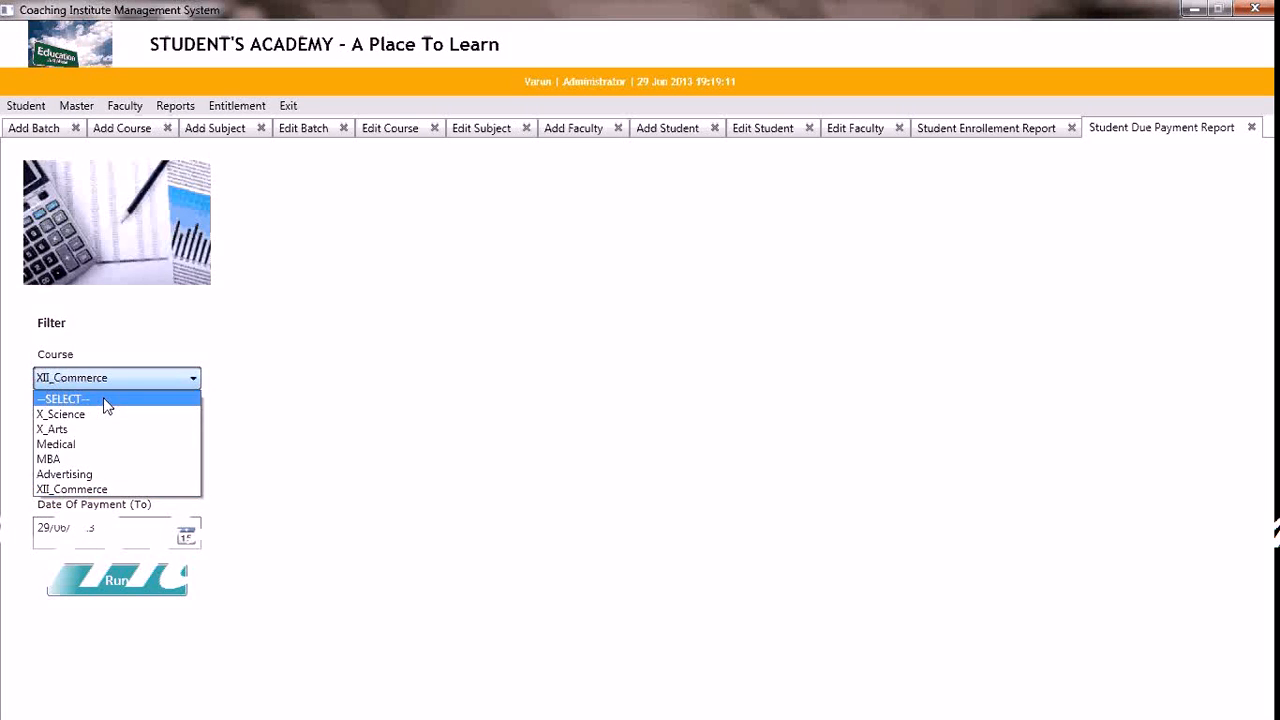
{"action": "left_click", "coordinate": [104, 401]}
{"action": "left_click", "coordinate": [143, 583]}
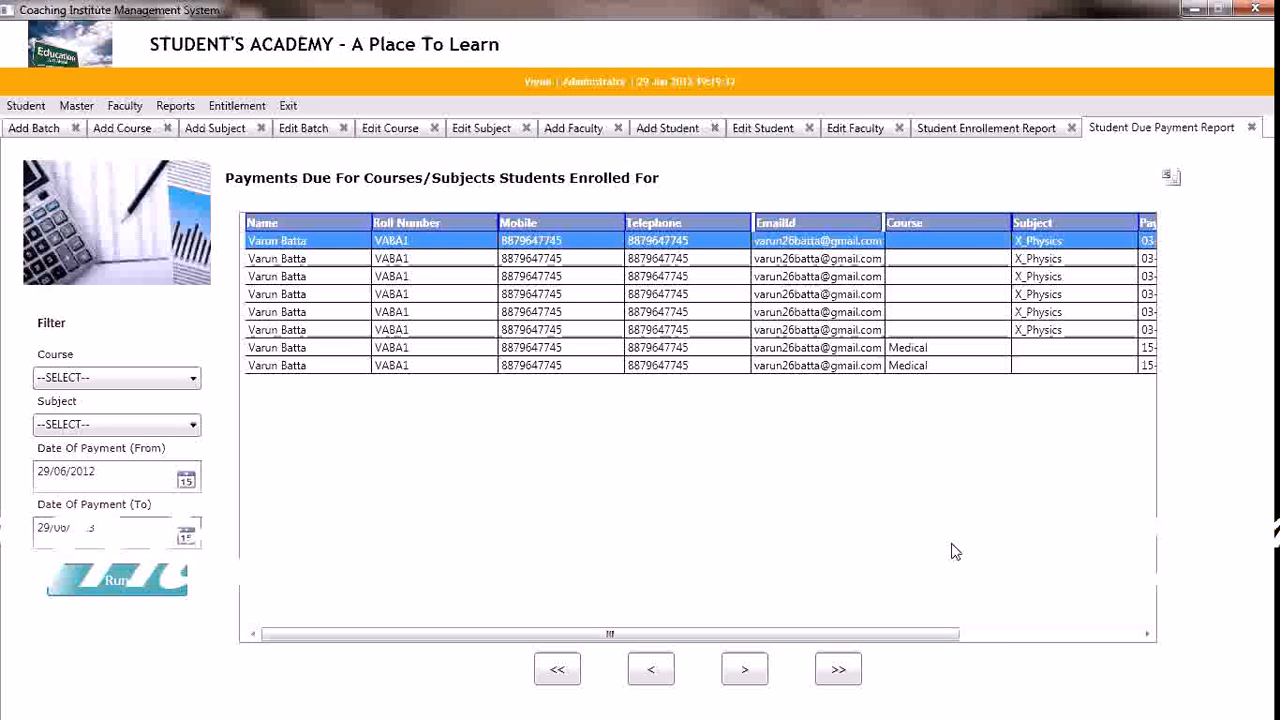
{"action": "left_click", "coordinate": [997, 634]}
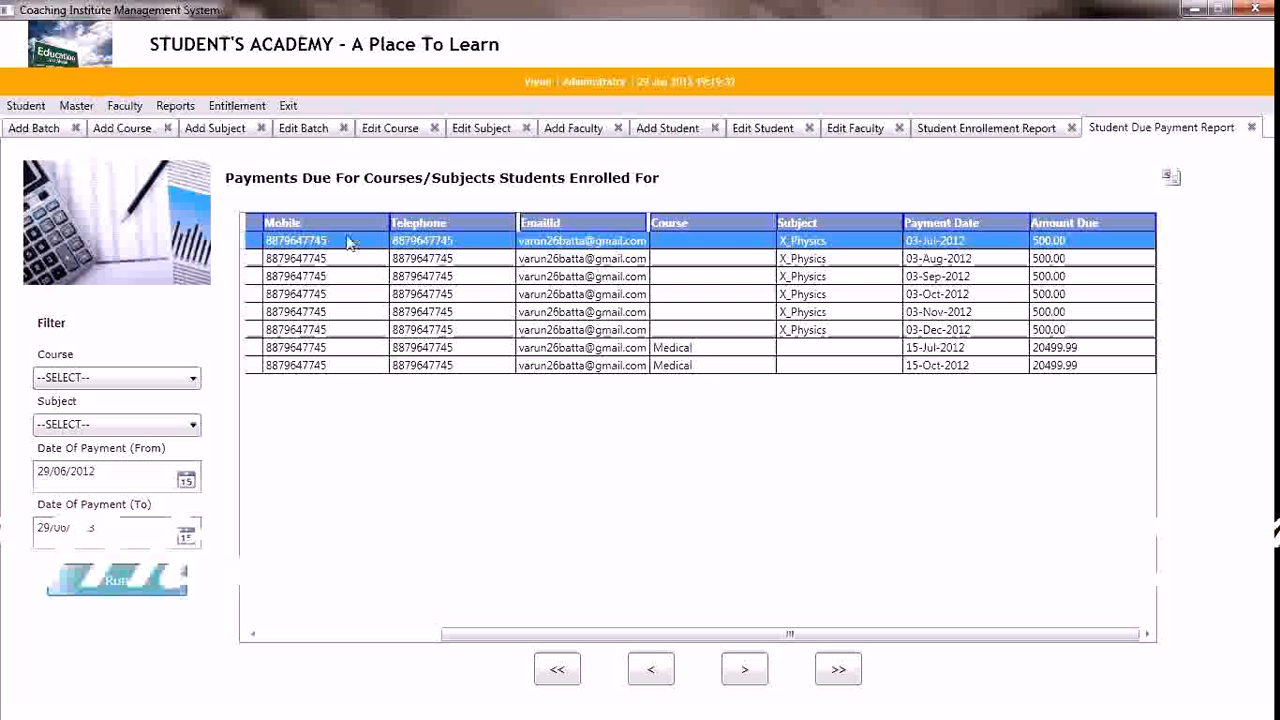
Open the yearly/monthly students count chart, set its period to MONTHLY and run it as a column chart for 2013
{"action": "left_click", "coordinate": [185, 110]}
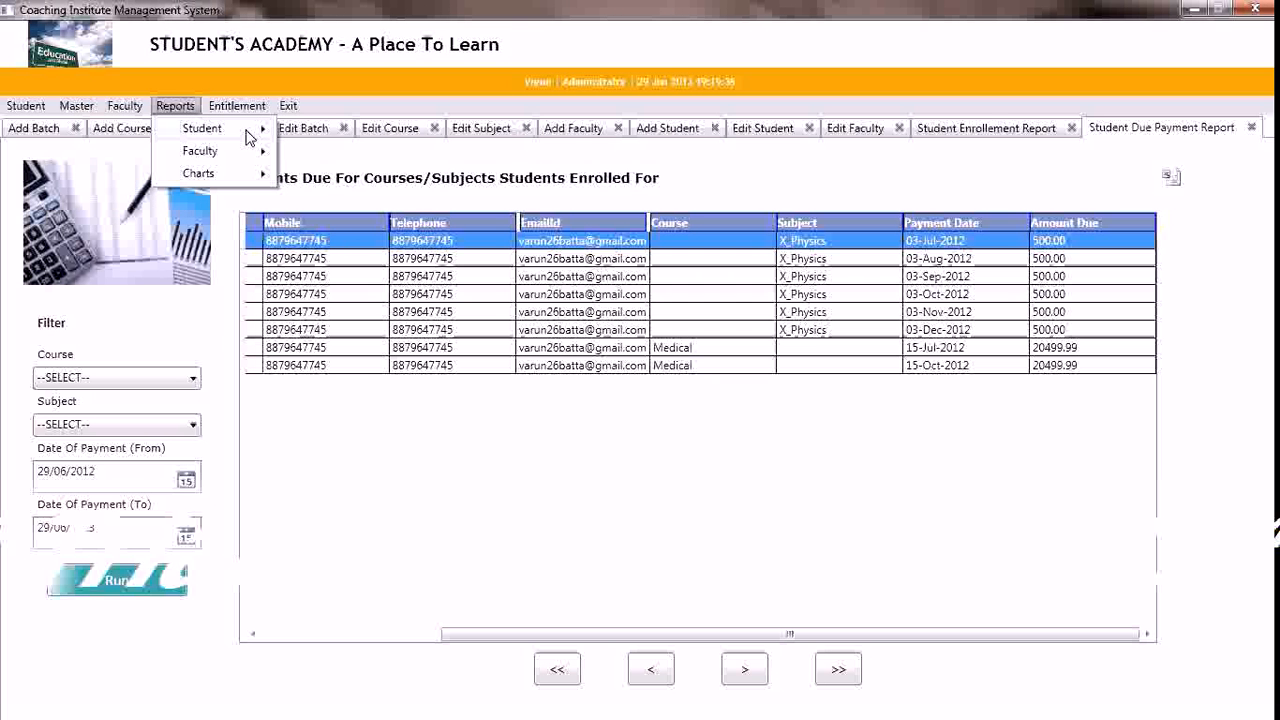
{"action": "mouse_move", "coordinate": [248, 137]}
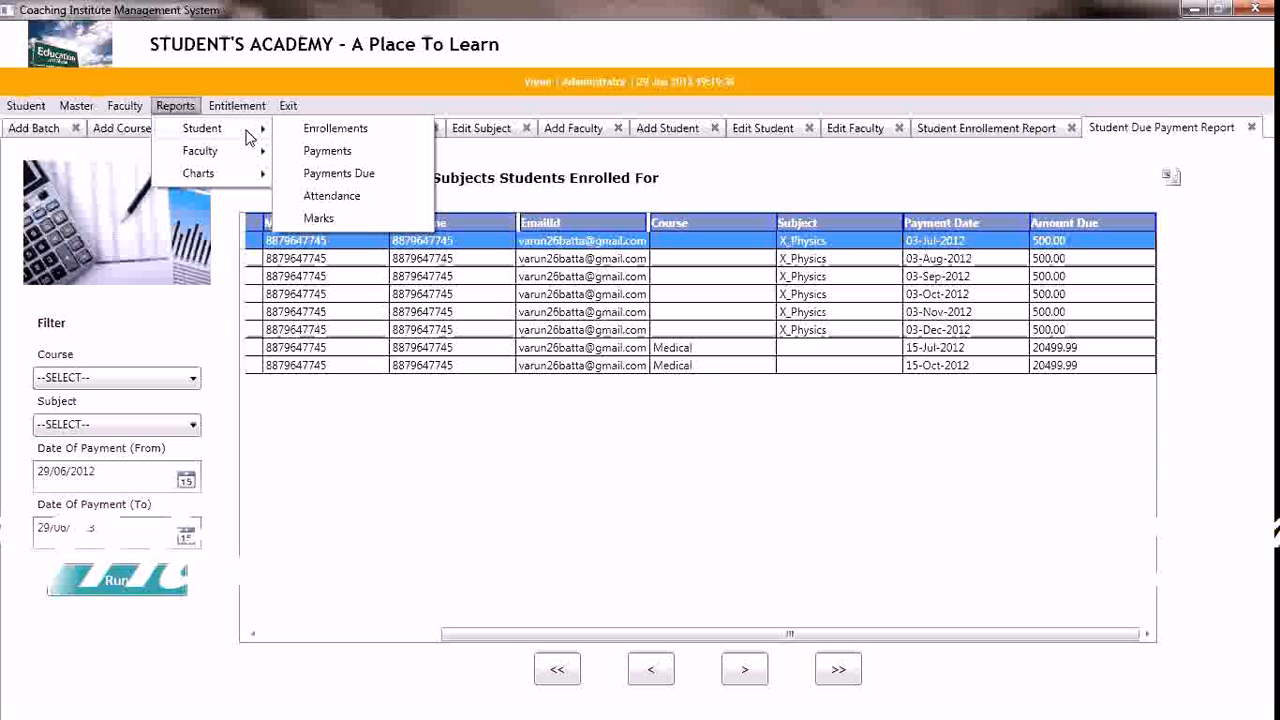
{"action": "mouse_move", "coordinate": [260, 178]}
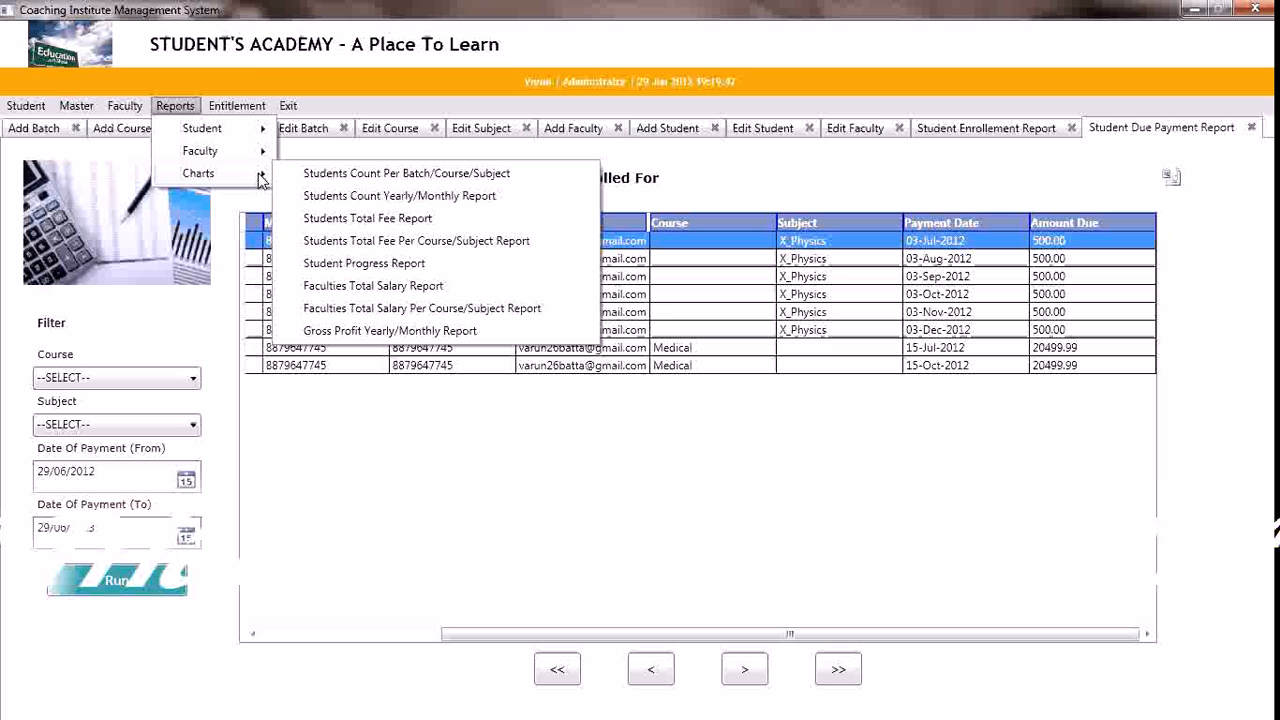
{"action": "left_click", "coordinate": [343, 198]}
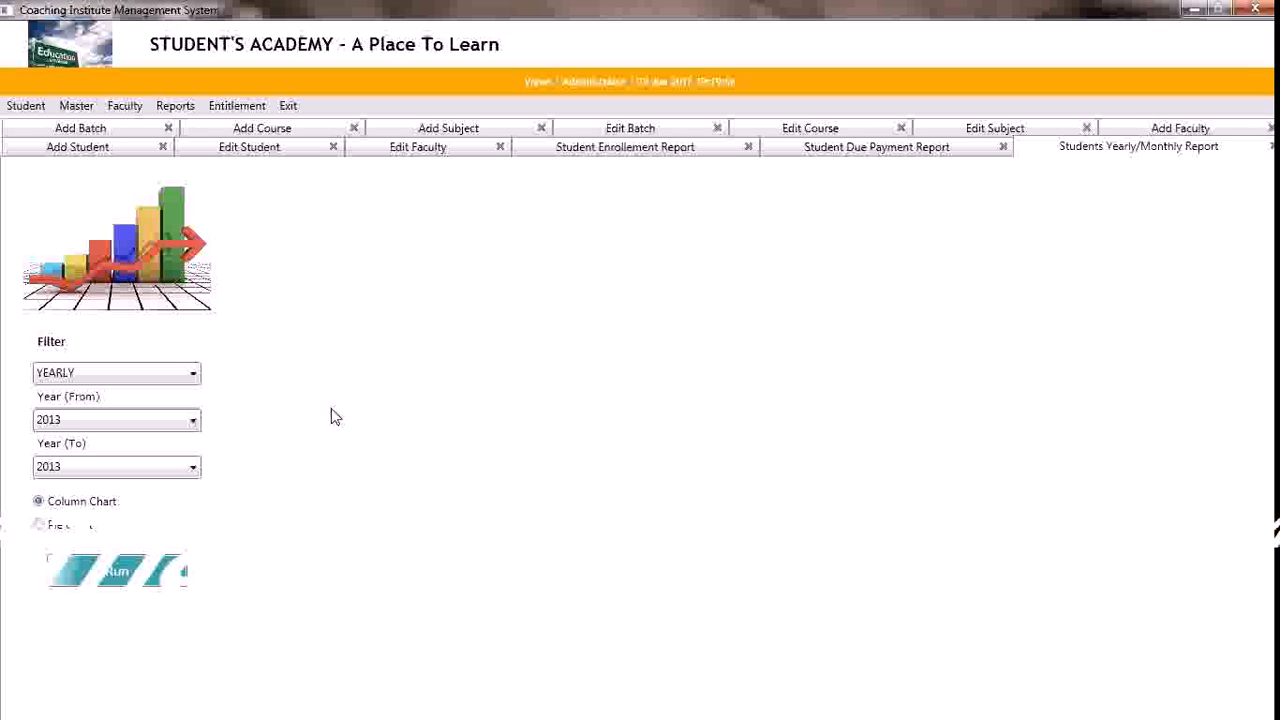
{"action": "left_click", "coordinate": [190, 377]}
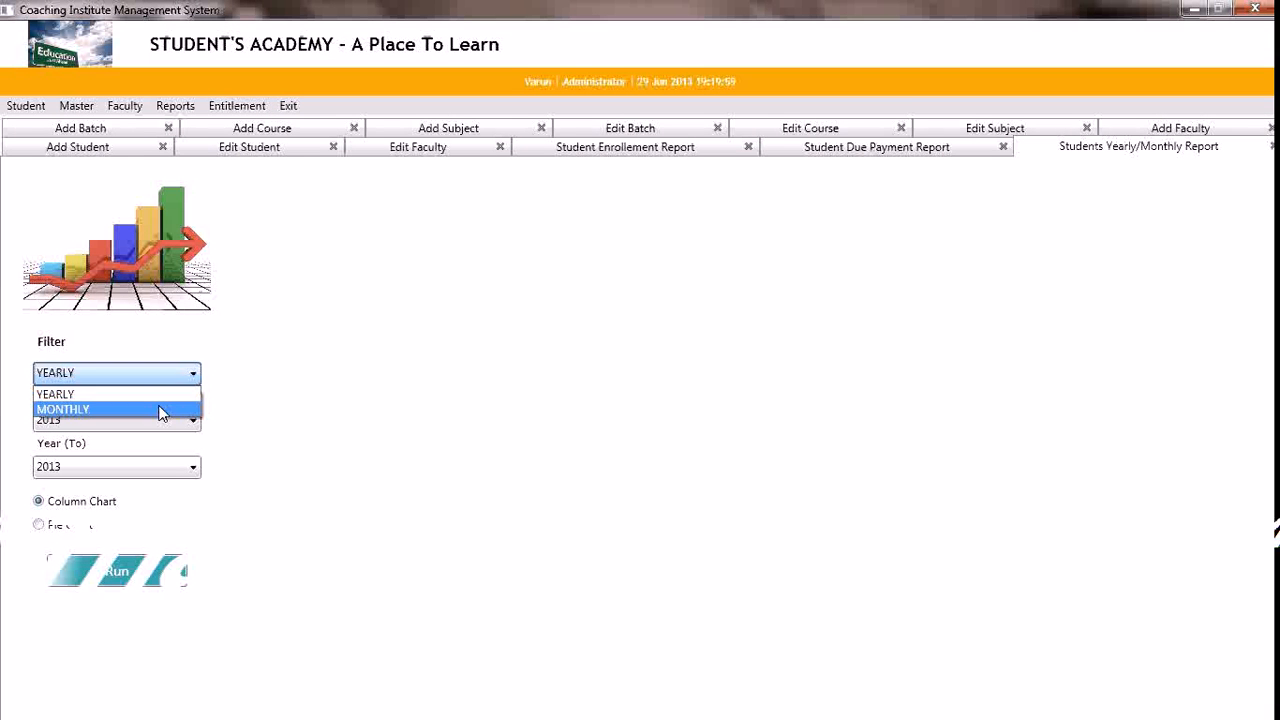
{"action": "left_click", "coordinate": [161, 409]}
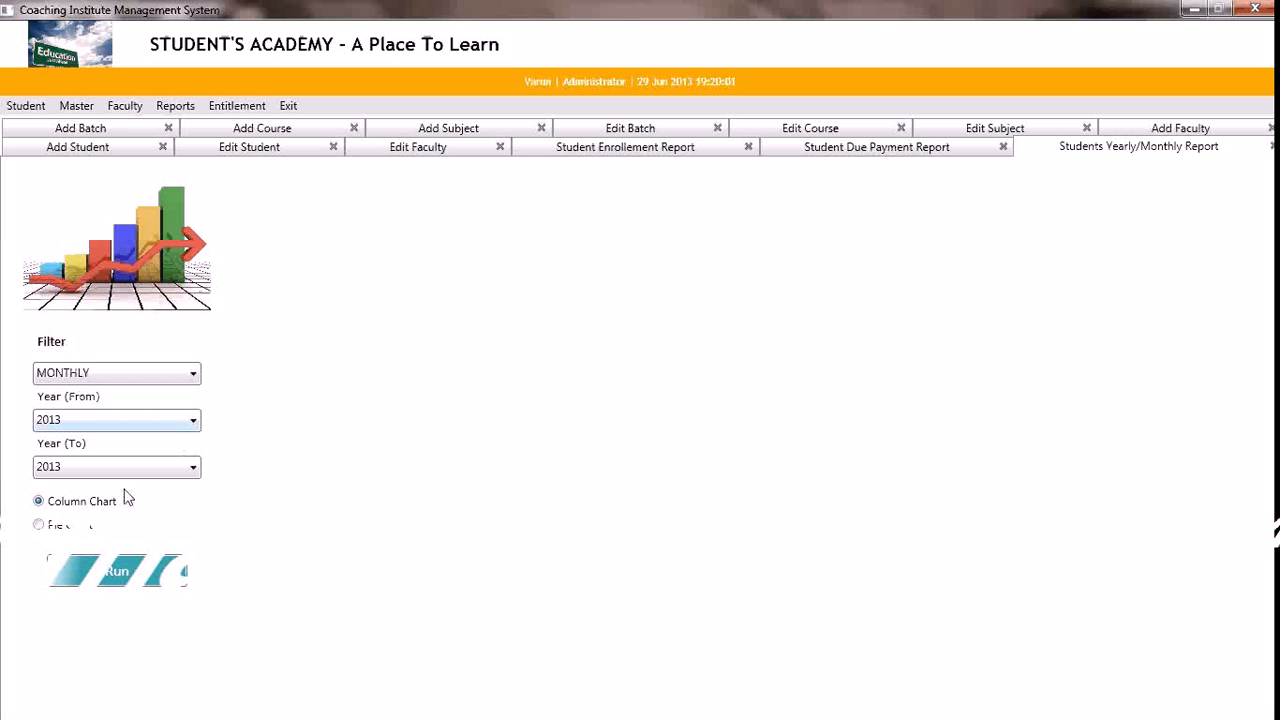
{"action": "left_click", "coordinate": [124, 578]}
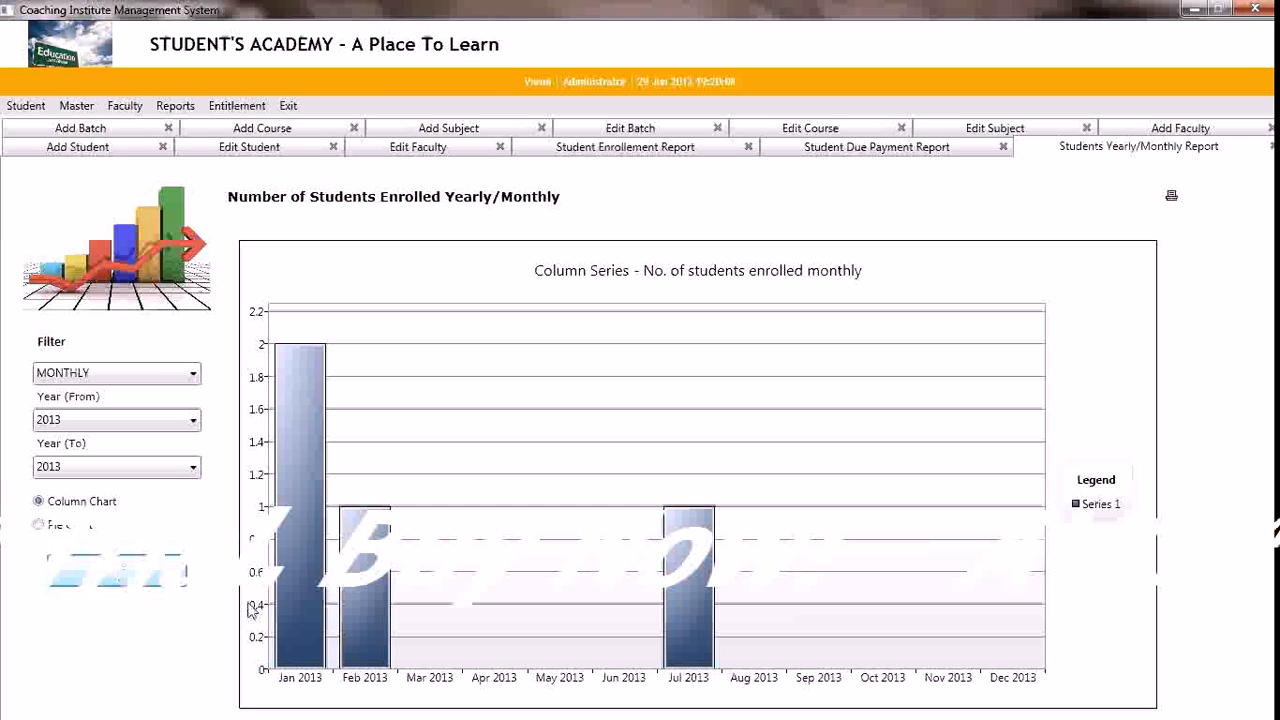
Rerun the monthly students count as a pie chart, and open its print options, cancelling without printing
{"action": "mouse_move", "coordinate": [303, 660]}
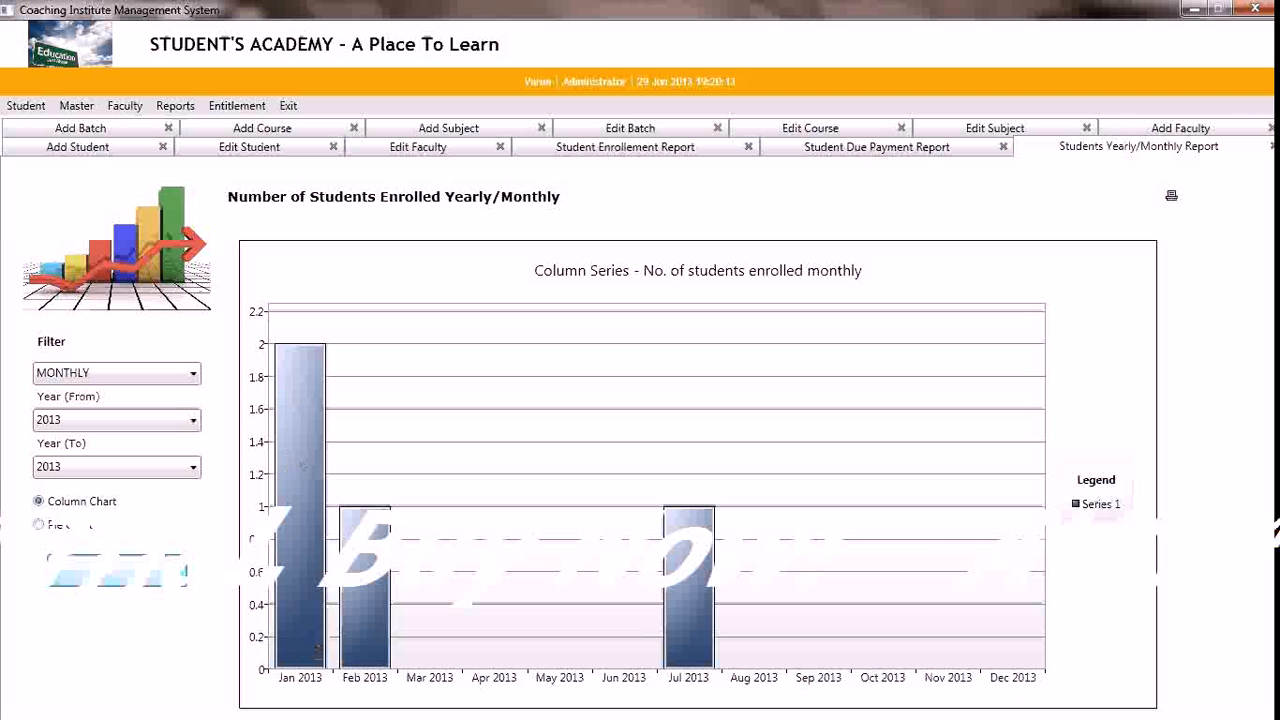
{"action": "mouse_move", "coordinate": [364, 556]}
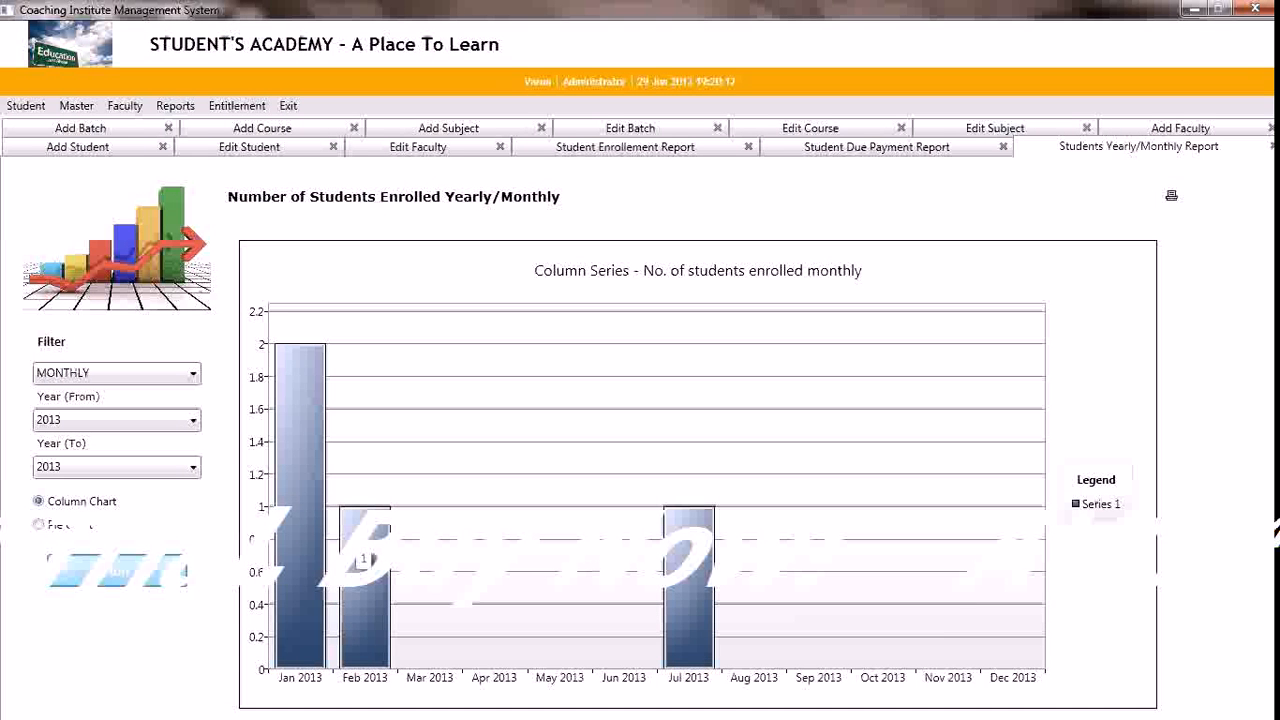
{"action": "mouse_move", "coordinate": [312, 492]}
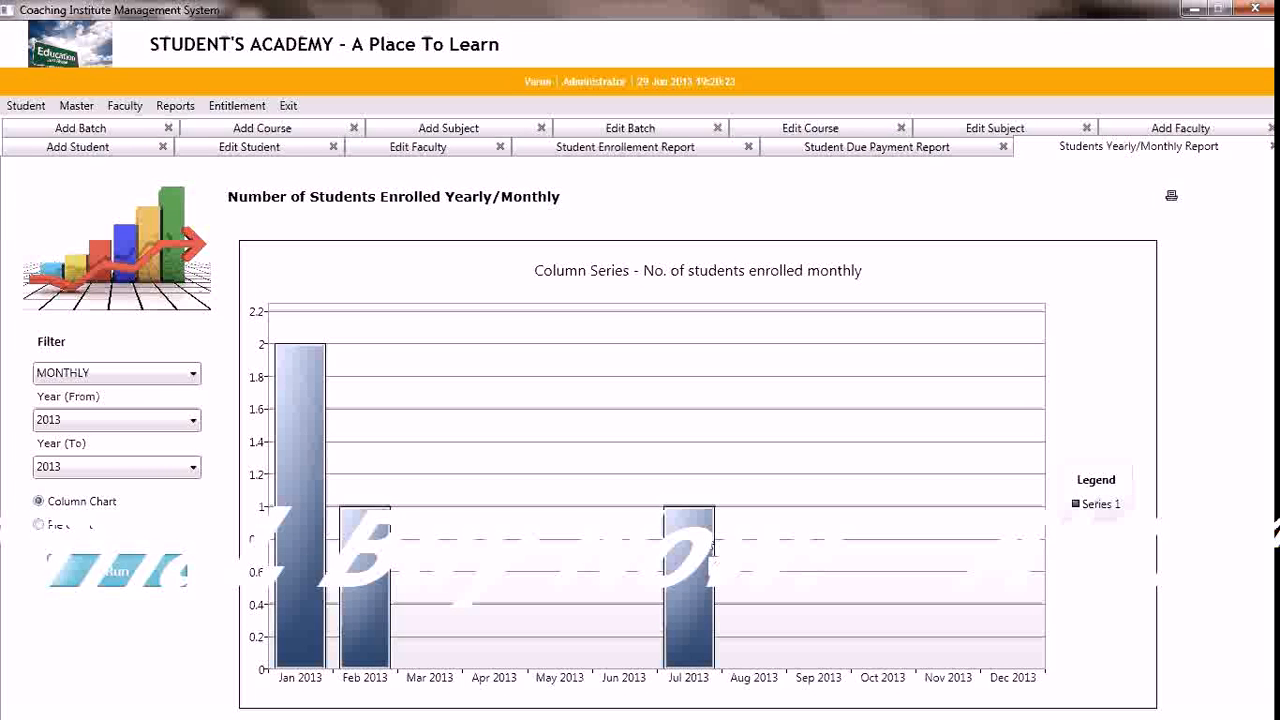
{"action": "left_click", "coordinate": [39, 527]}
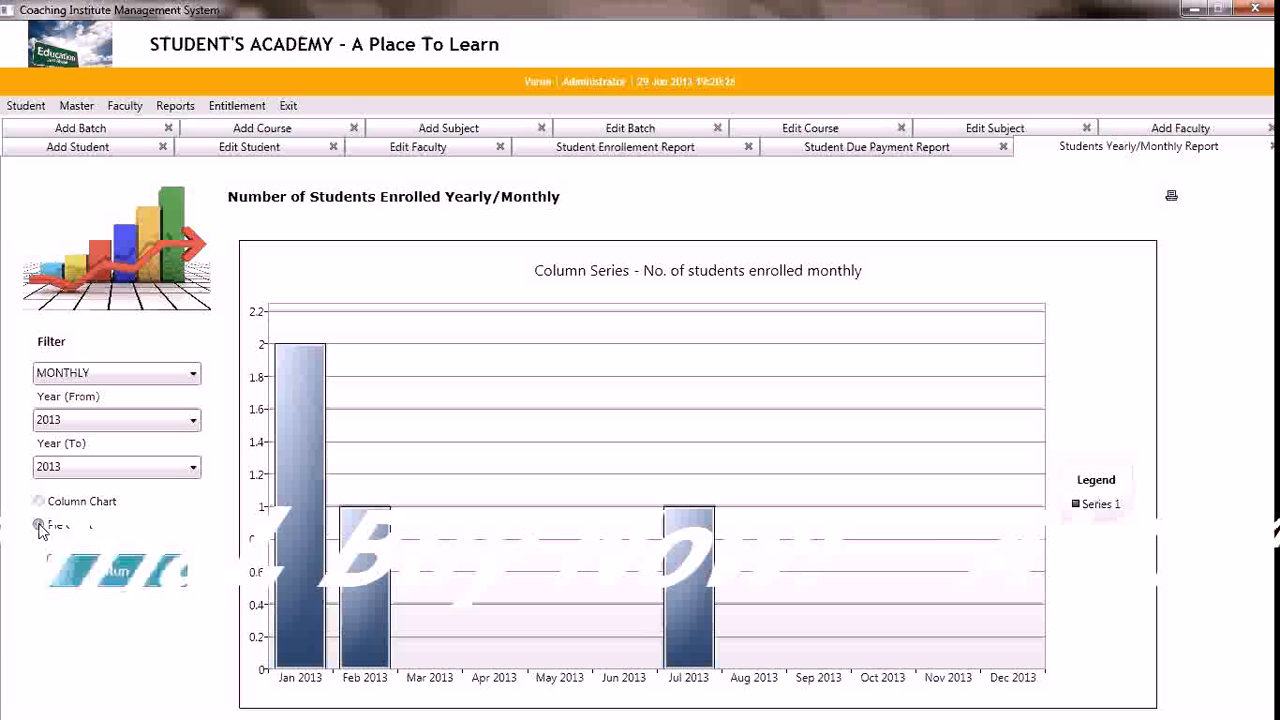
{"action": "left_click", "coordinate": [120, 583]}
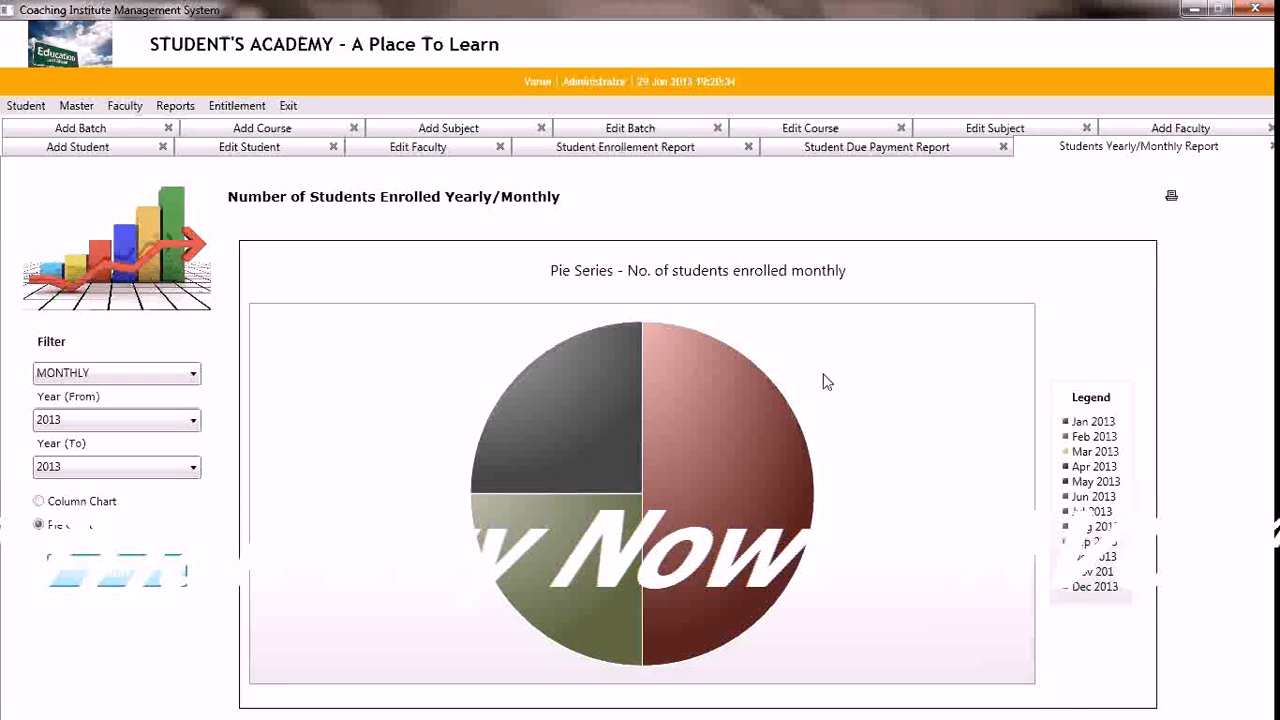
{"action": "left_click", "coordinate": [1173, 200]}
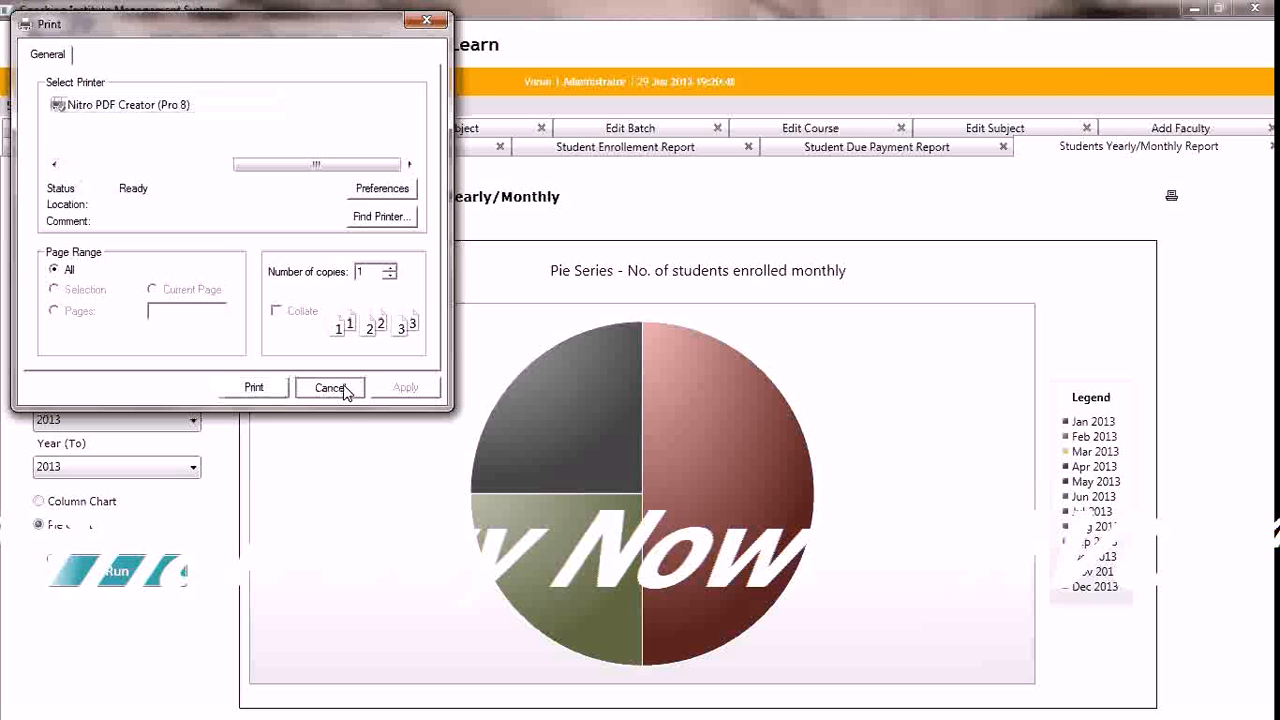
{"action": "left_click", "coordinate": [329, 387]}
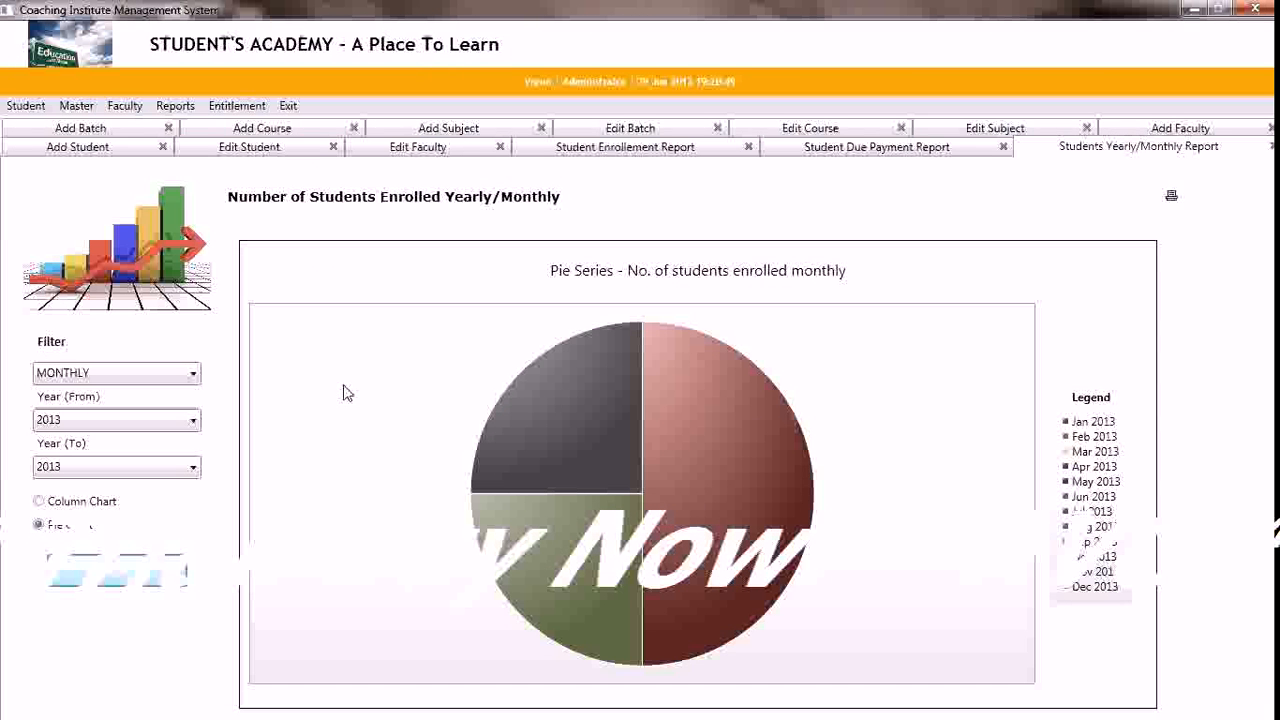
Open the list of available chart reports
{"action": "left_click", "coordinate": [176, 106]}
{"action": "mouse_move", "coordinate": [250, 175]}
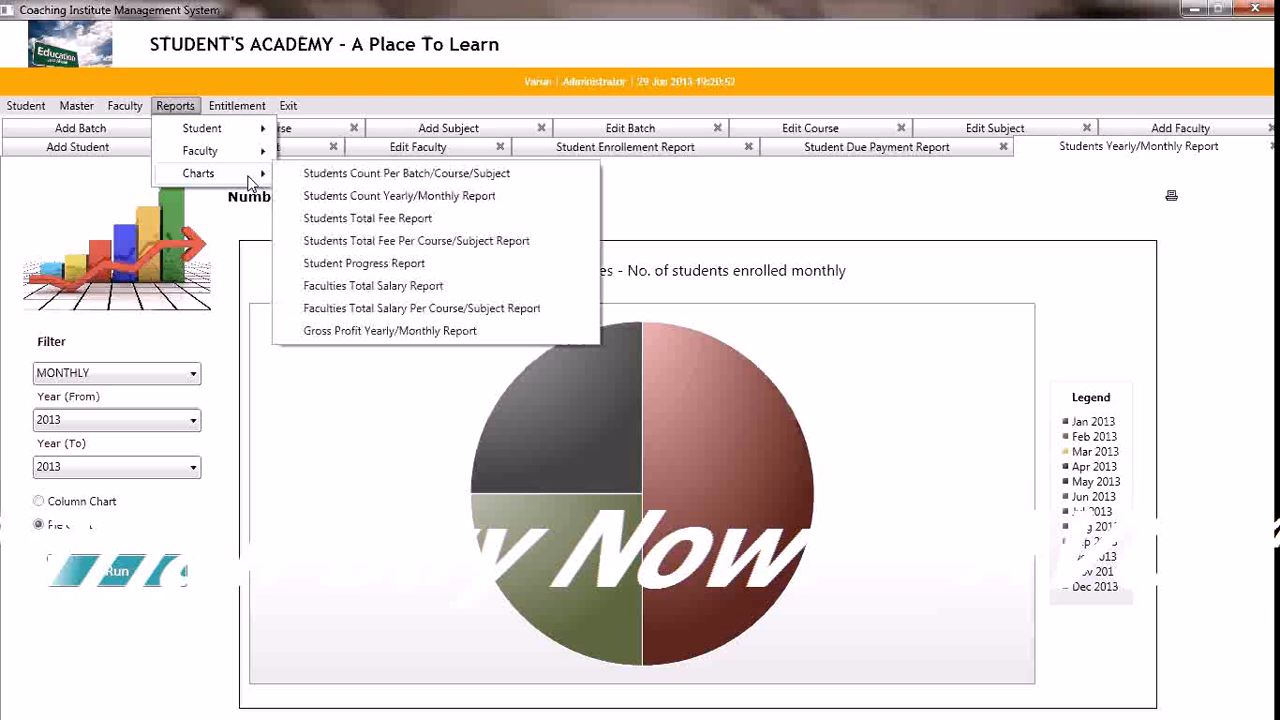
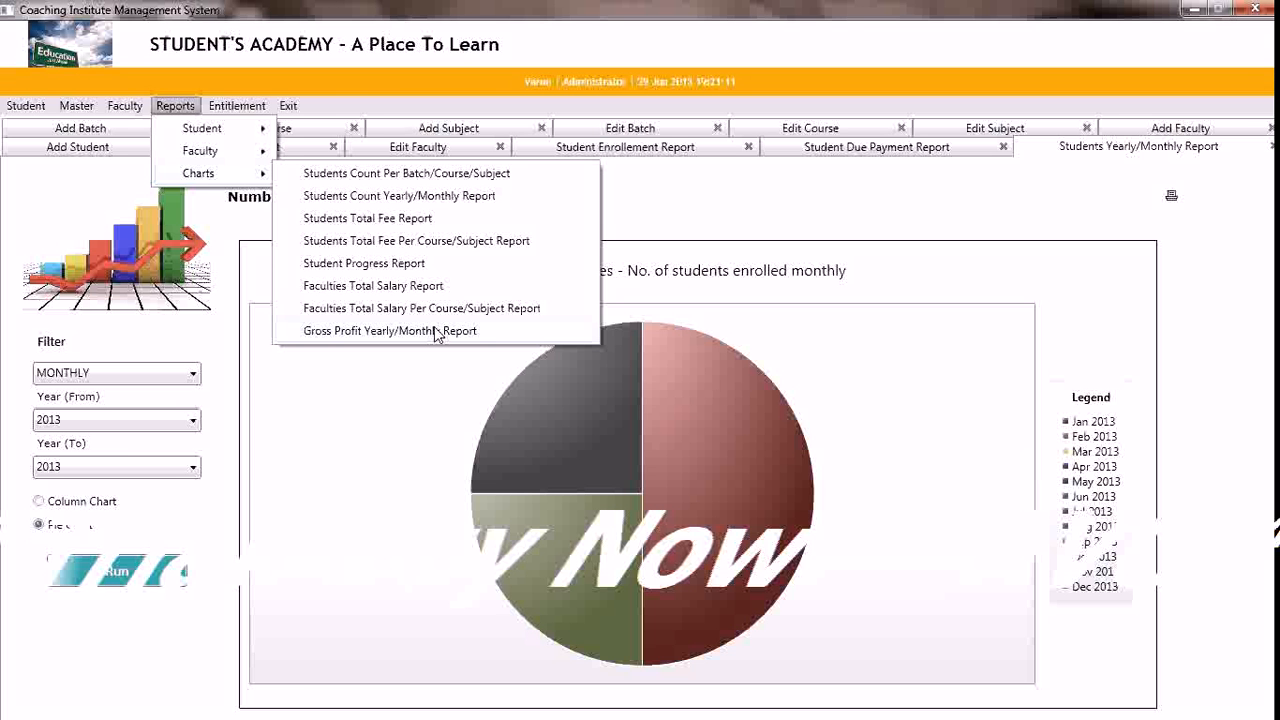
Start a new user record and enter the user's name and password
{"action": "left_click", "coordinate": [237, 108]}
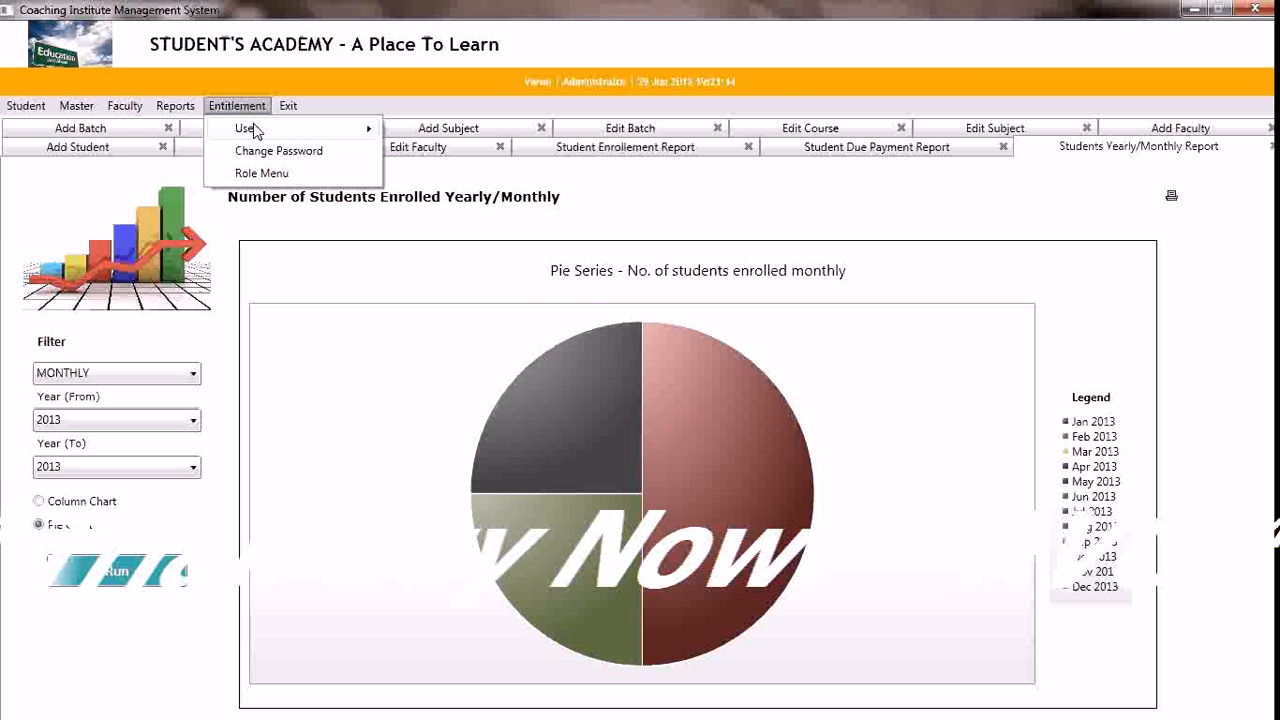
{"action": "left_click", "coordinate": [290, 132]}
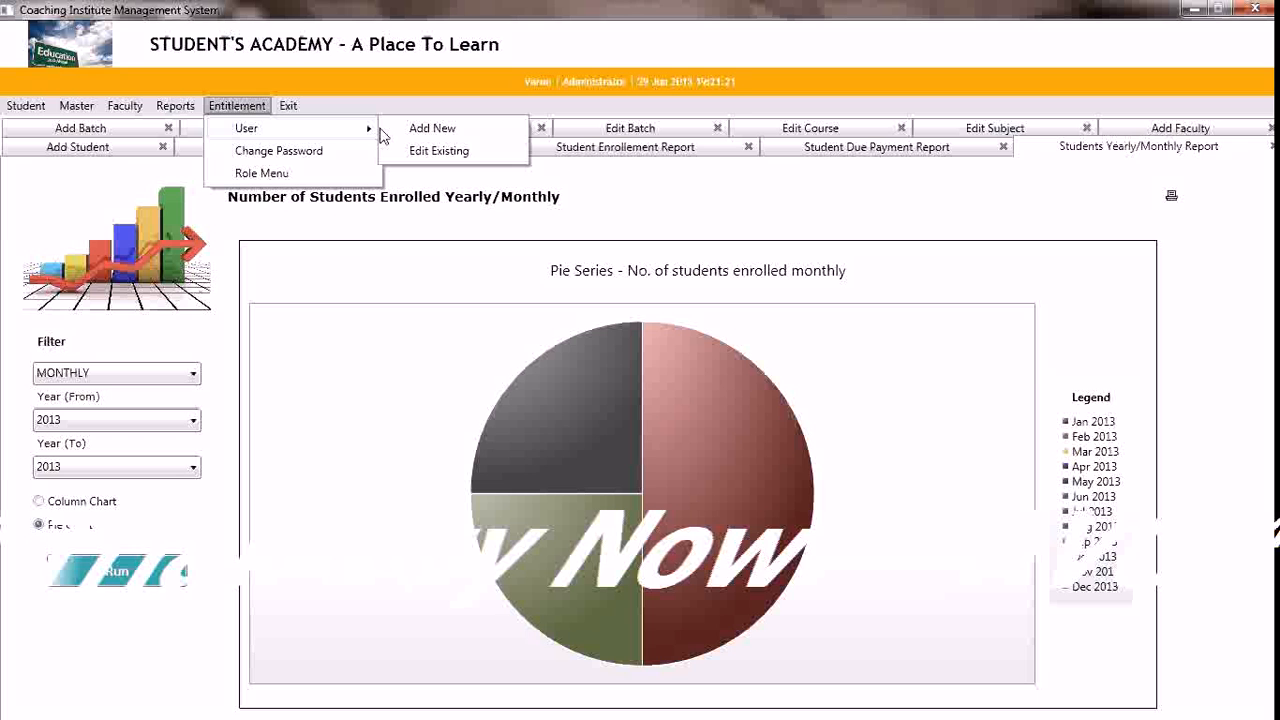
{"action": "left_click", "coordinate": [420, 128]}
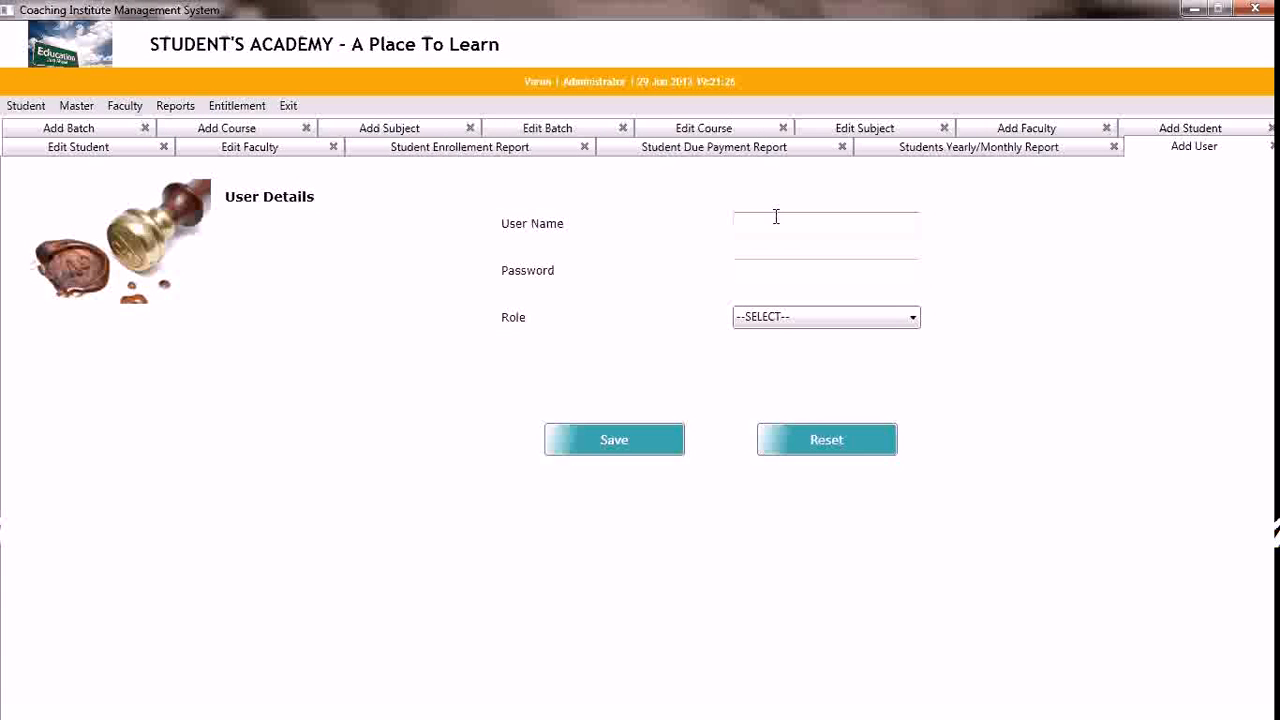
{"action": "left_click", "coordinate": [776, 217]}
{"action": "type", "text": "Farooqse"}
{"action": "key", "text": "Tab"}
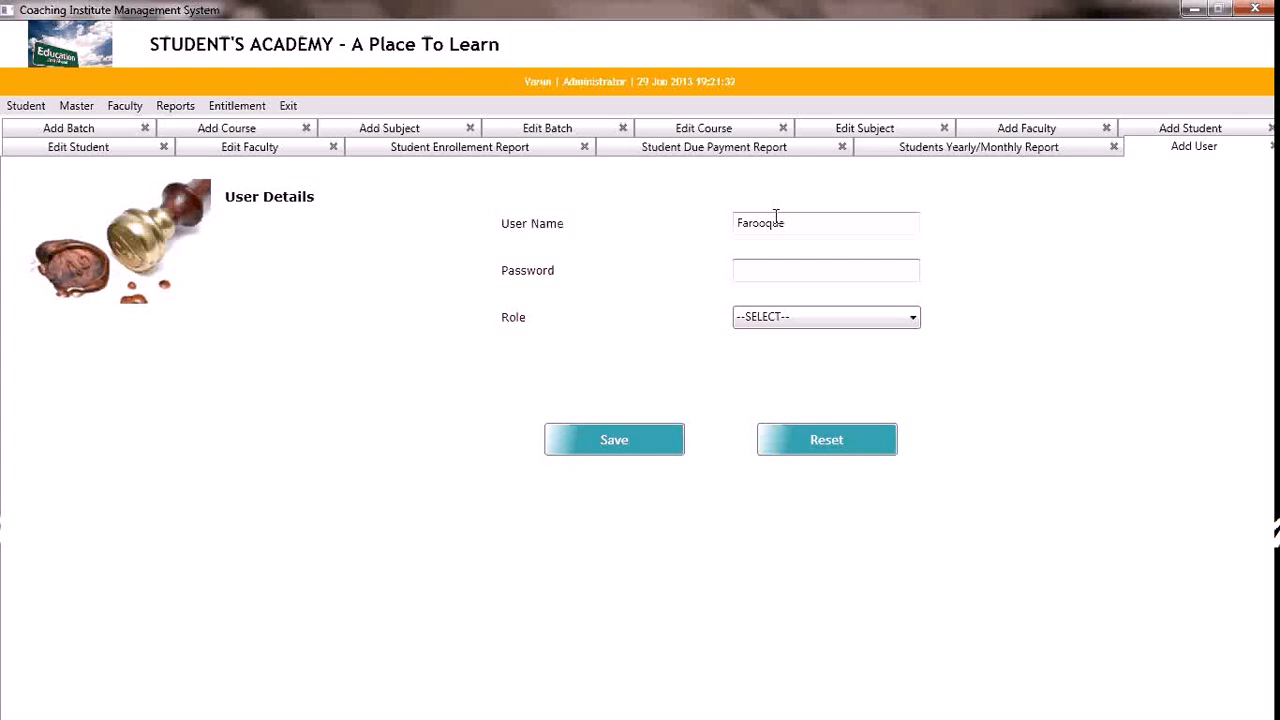
{"action": "type", "text": "abcd"}
{"action": "key", "text": "Tab"}
Assign the Receptionist role to the new user and save the record
{"action": "left_click", "coordinate": [873, 322]}
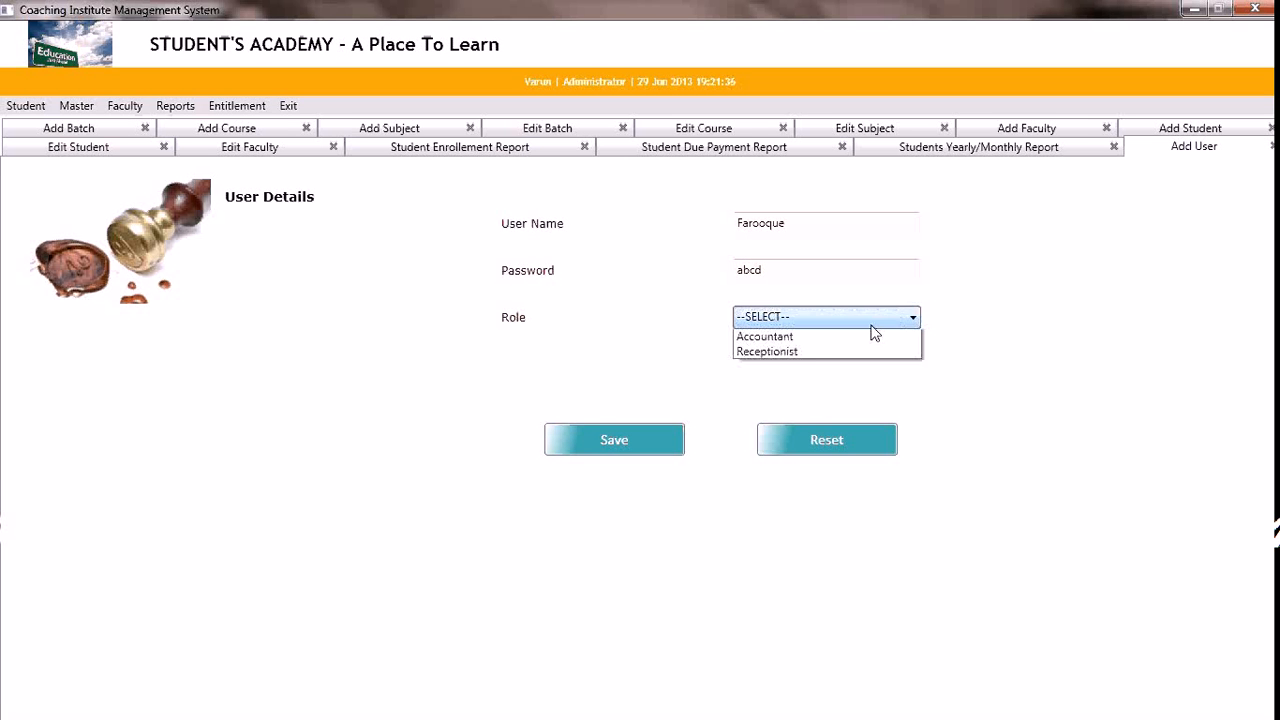
{"action": "left_click", "coordinate": [808, 386]}
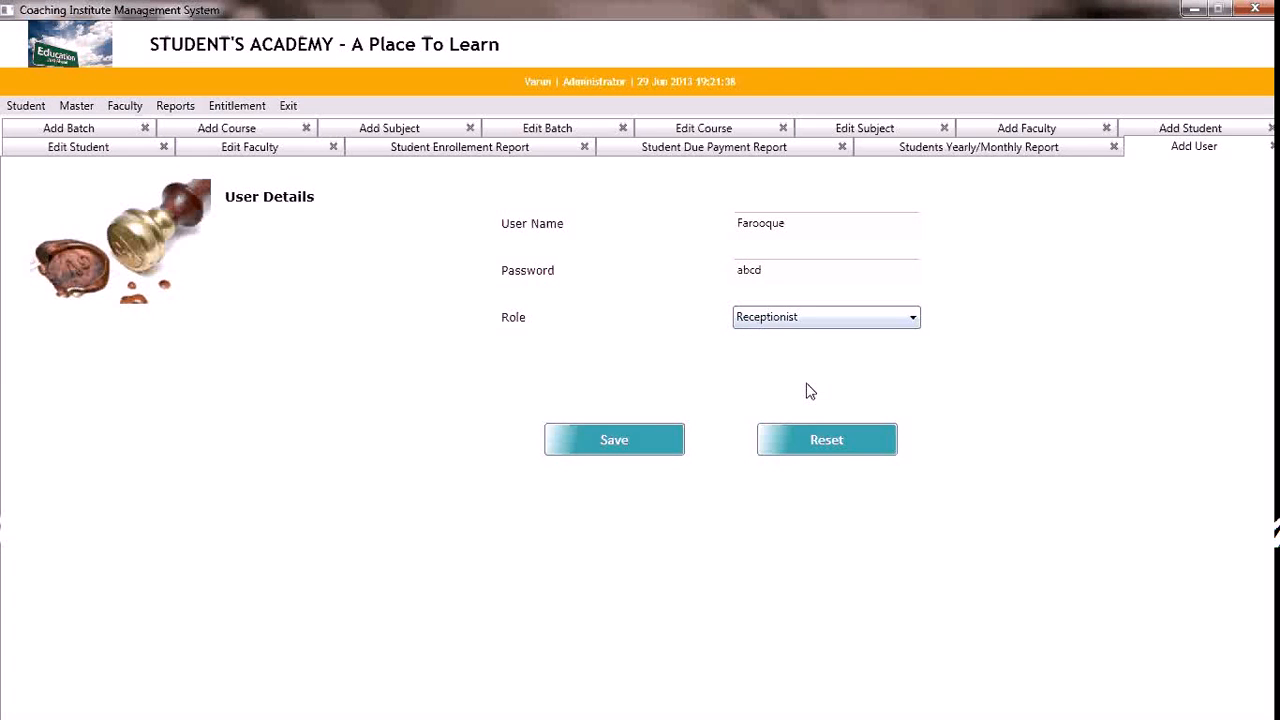
{"action": "left_click", "coordinate": [630, 445]}
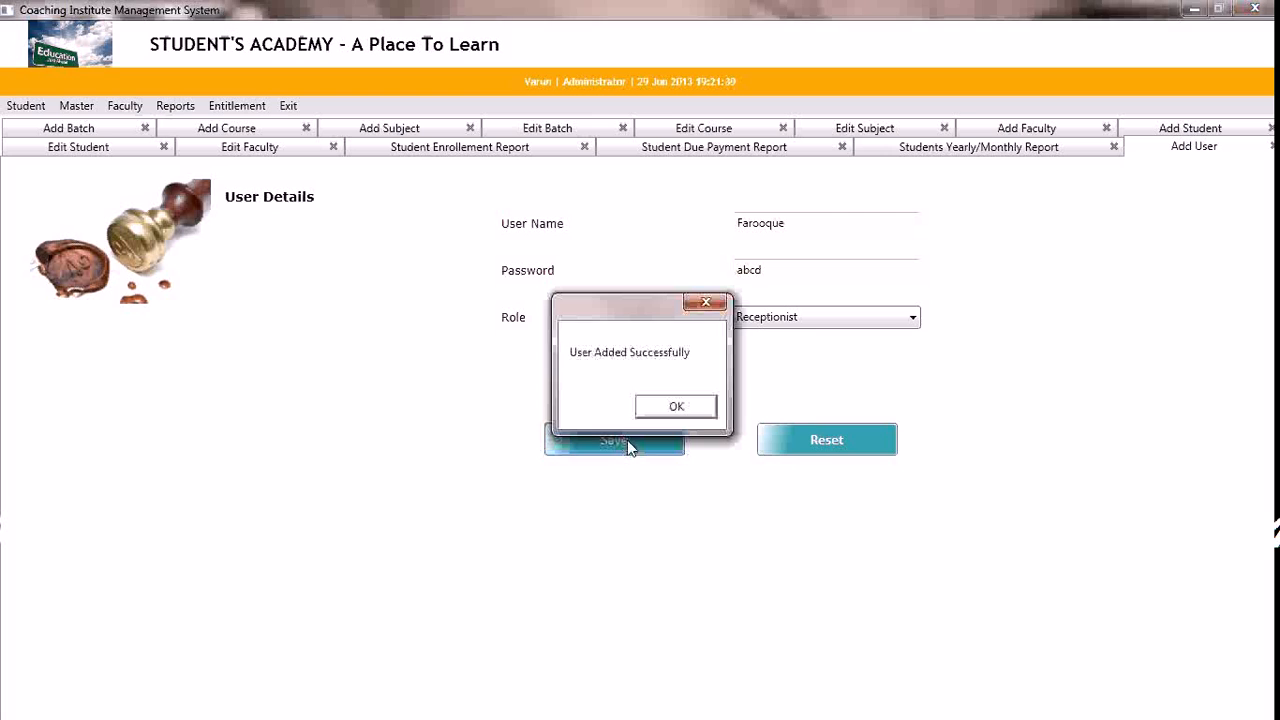
{"action": "left_click", "coordinate": [665, 410]}
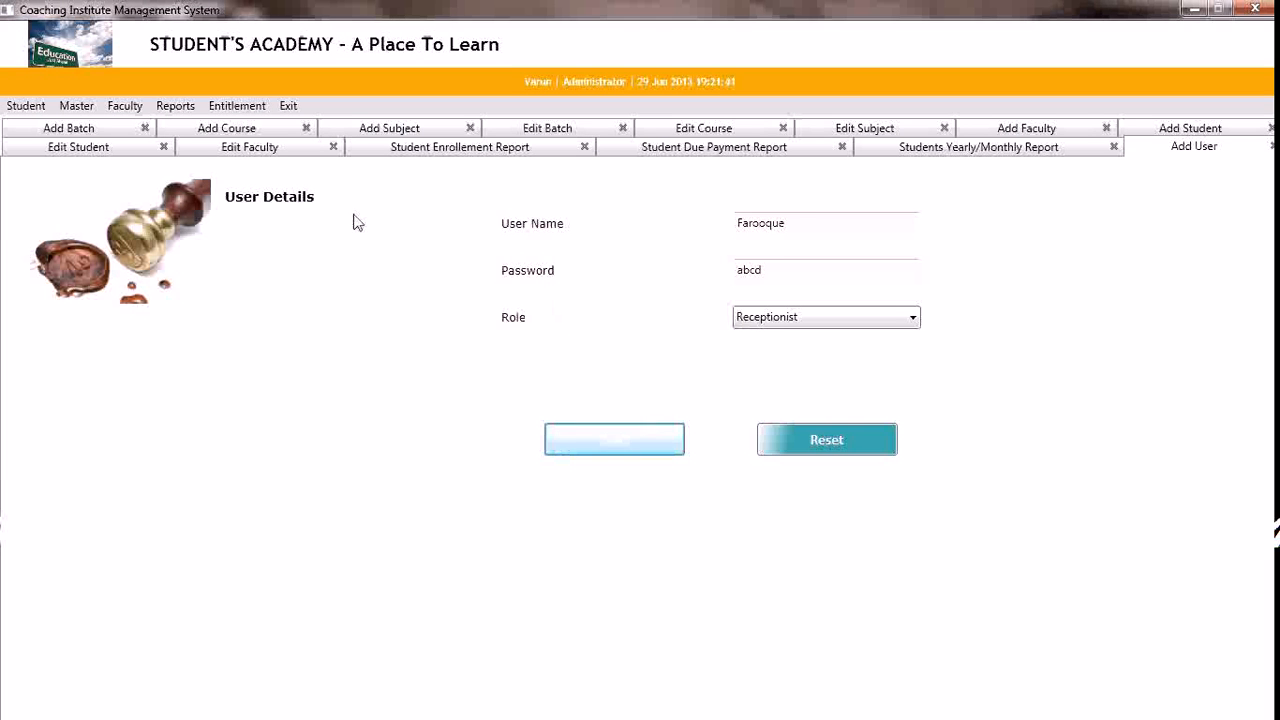
Open the existing user records and view the details of the newly added receptionist user
{"action": "left_click", "coordinate": [237, 106]}
{"action": "mouse_move", "coordinate": [331, 131]}
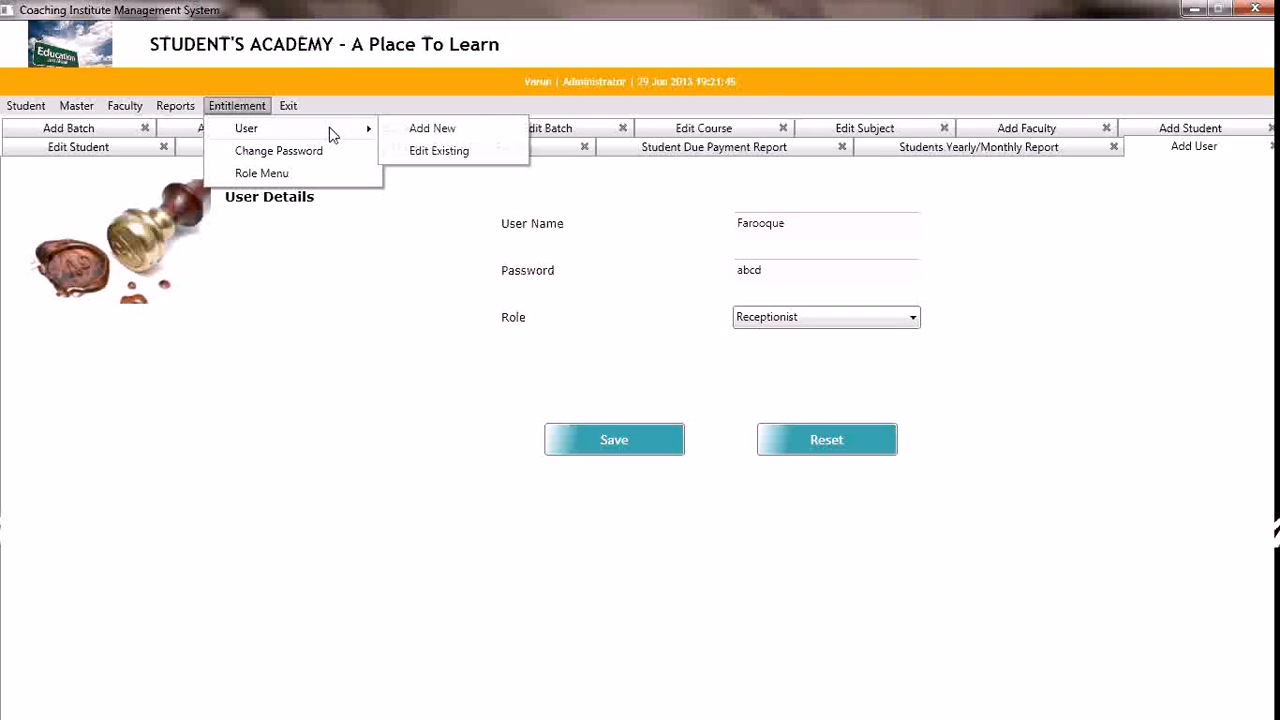
{"action": "left_click", "coordinate": [420, 152]}
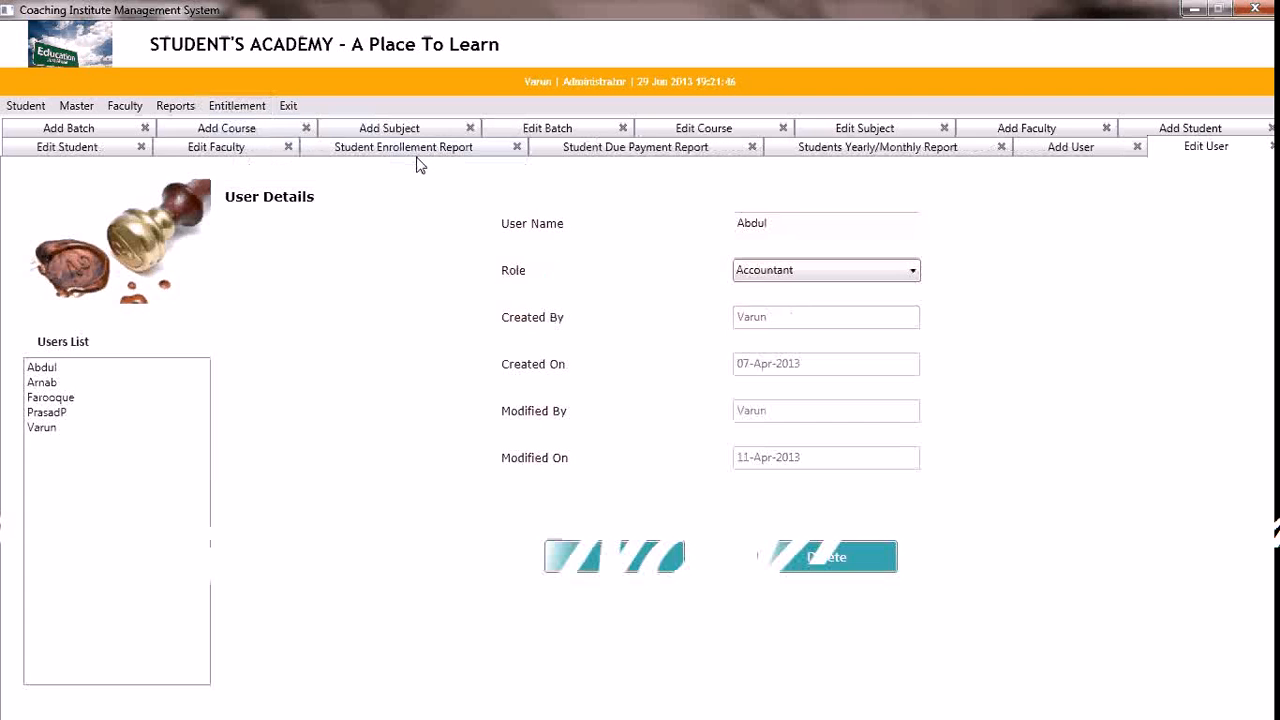
{"action": "left_click", "coordinate": [60, 398]}
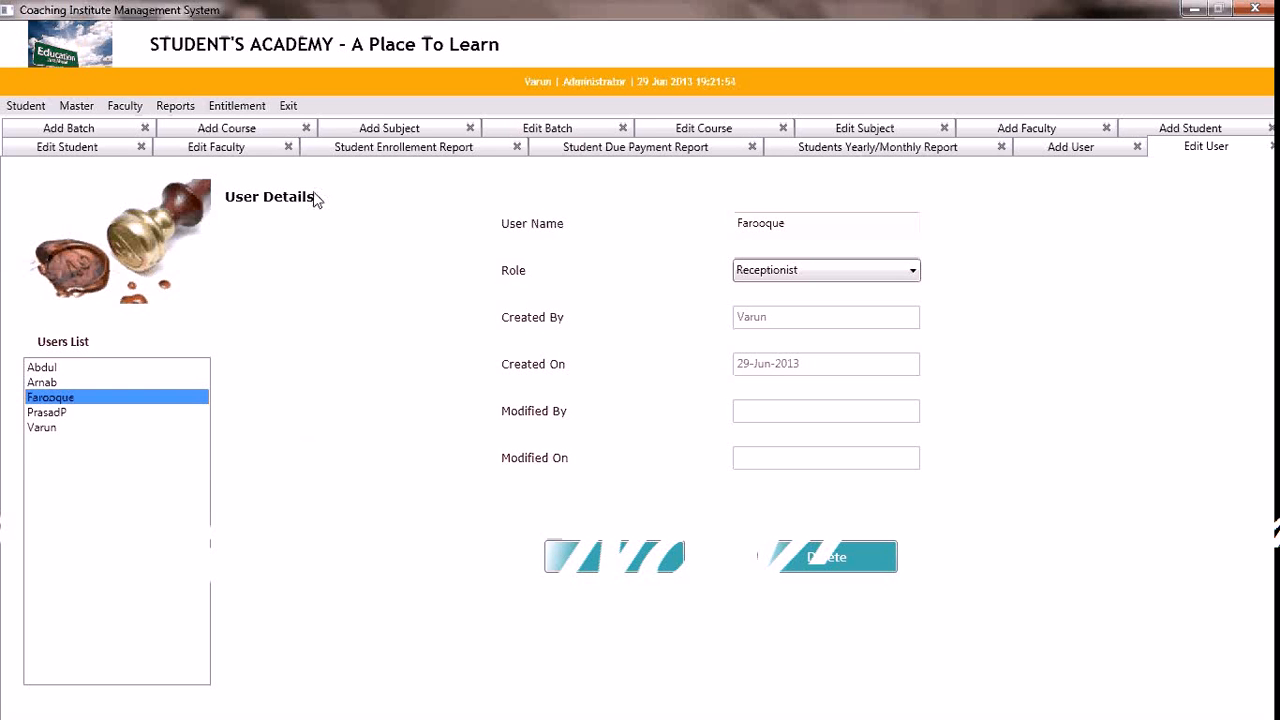
Open the role permissions and view the access granted to the Administrator role
{"action": "left_click", "coordinate": [247, 108]}
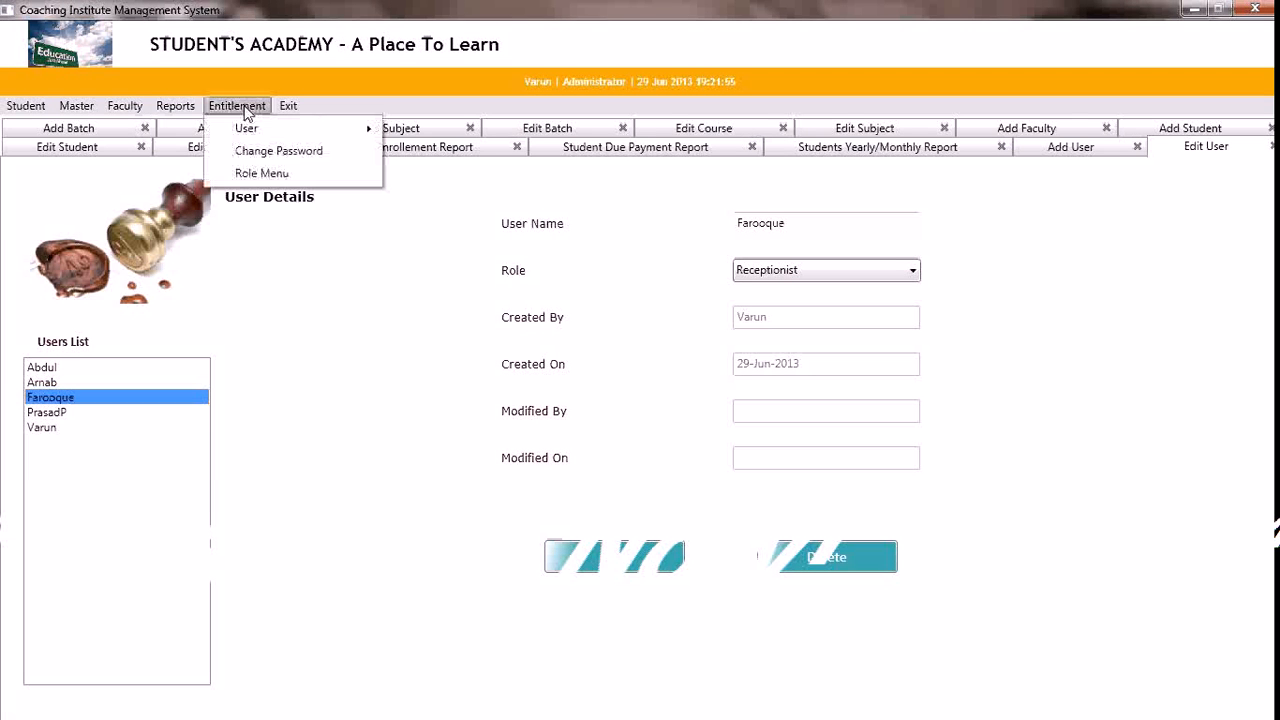
{"action": "left_click", "coordinate": [260, 175]}
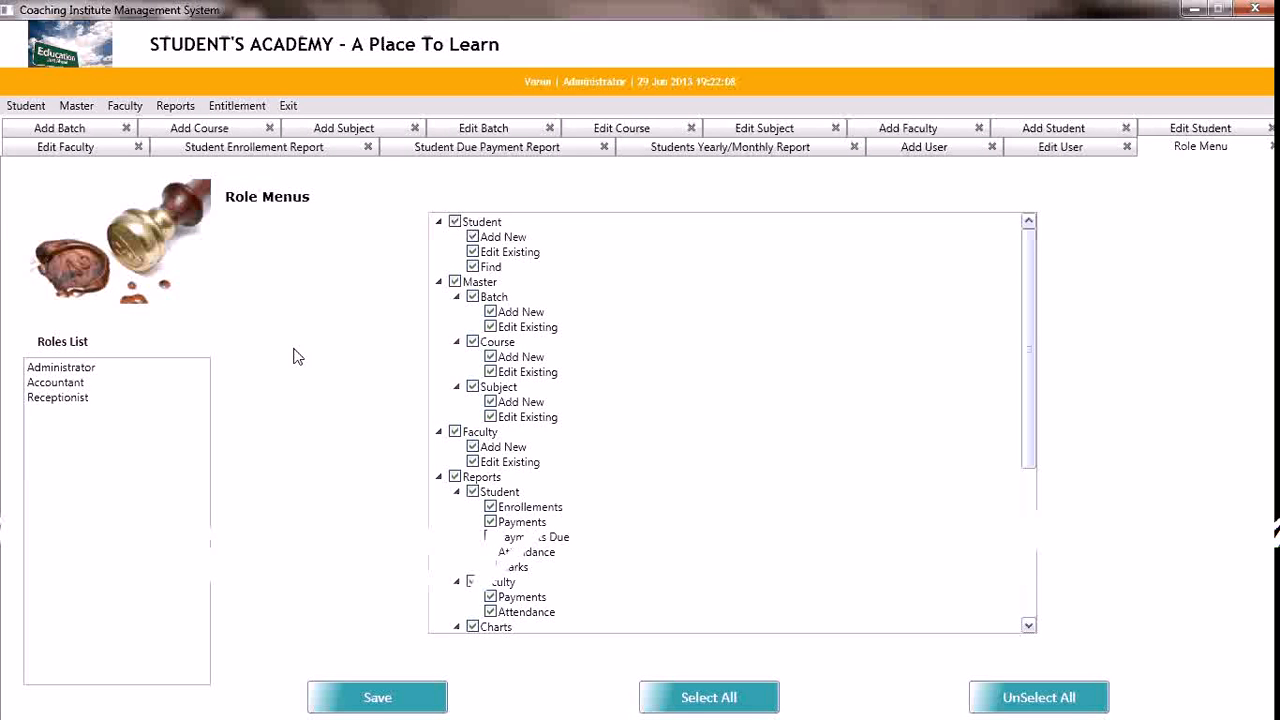
{"action": "left_click", "coordinate": [65, 369]}
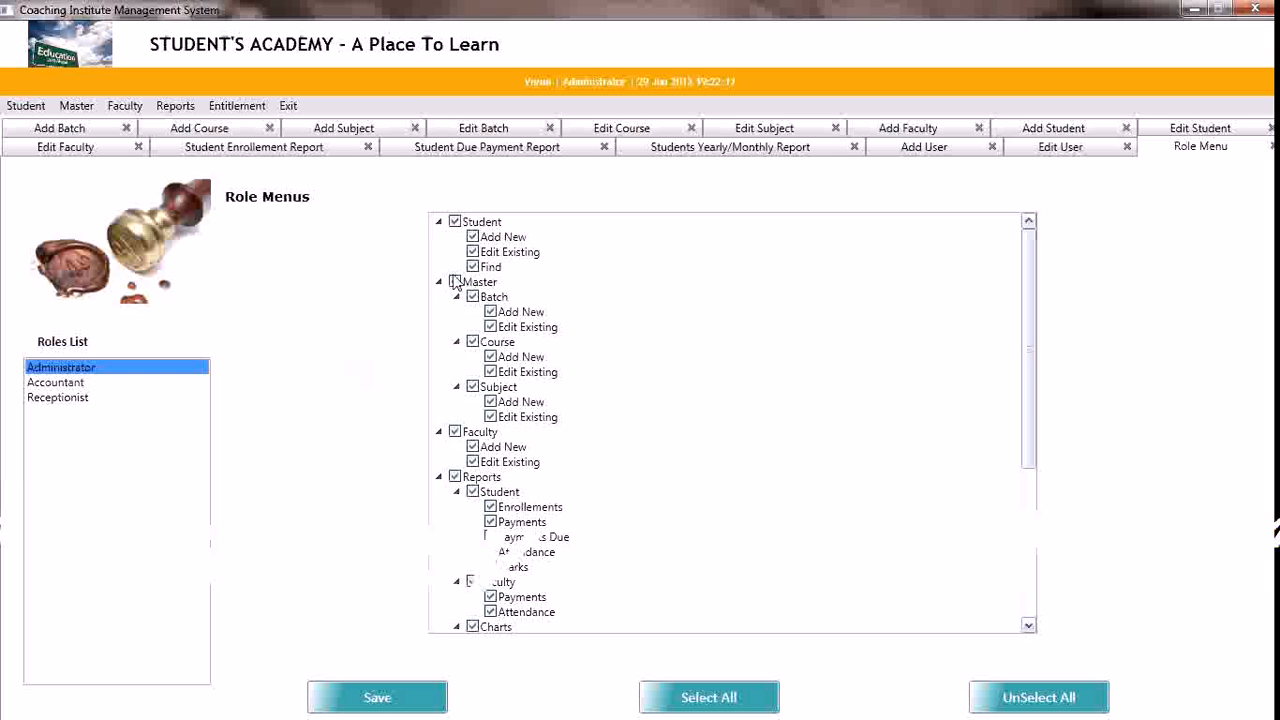
Grant the Receptionist role full Faculty access, including Add New and Edit Existing, and save the permissions
{"action": "left_click", "coordinate": [62, 398]}
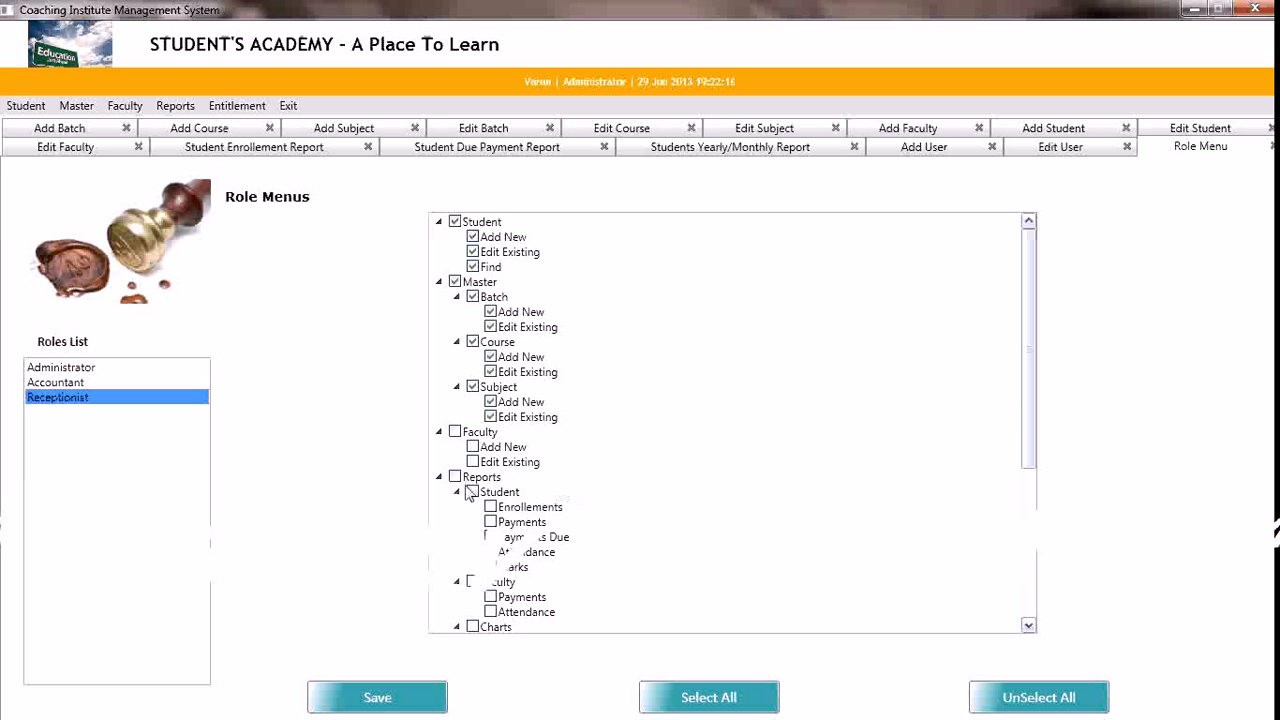
{"action": "left_click", "coordinate": [455, 432]}
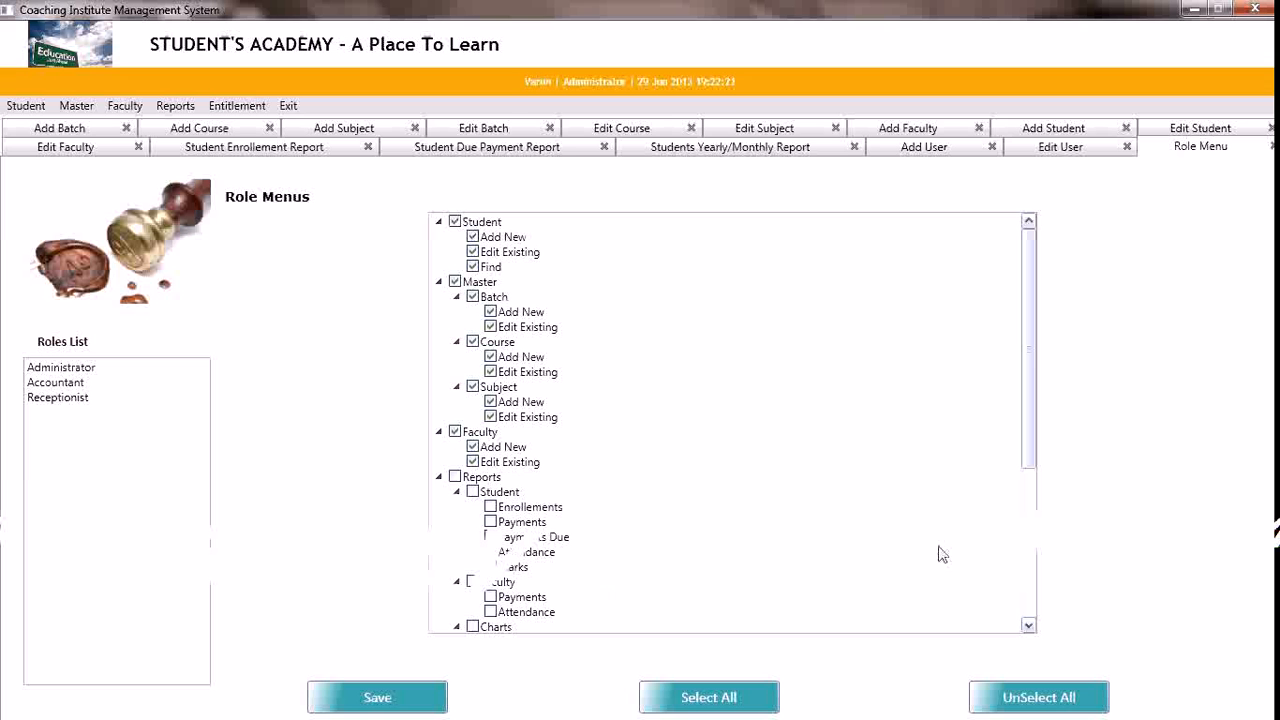
{"action": "left_click", "coordinate": [1033, 600]}
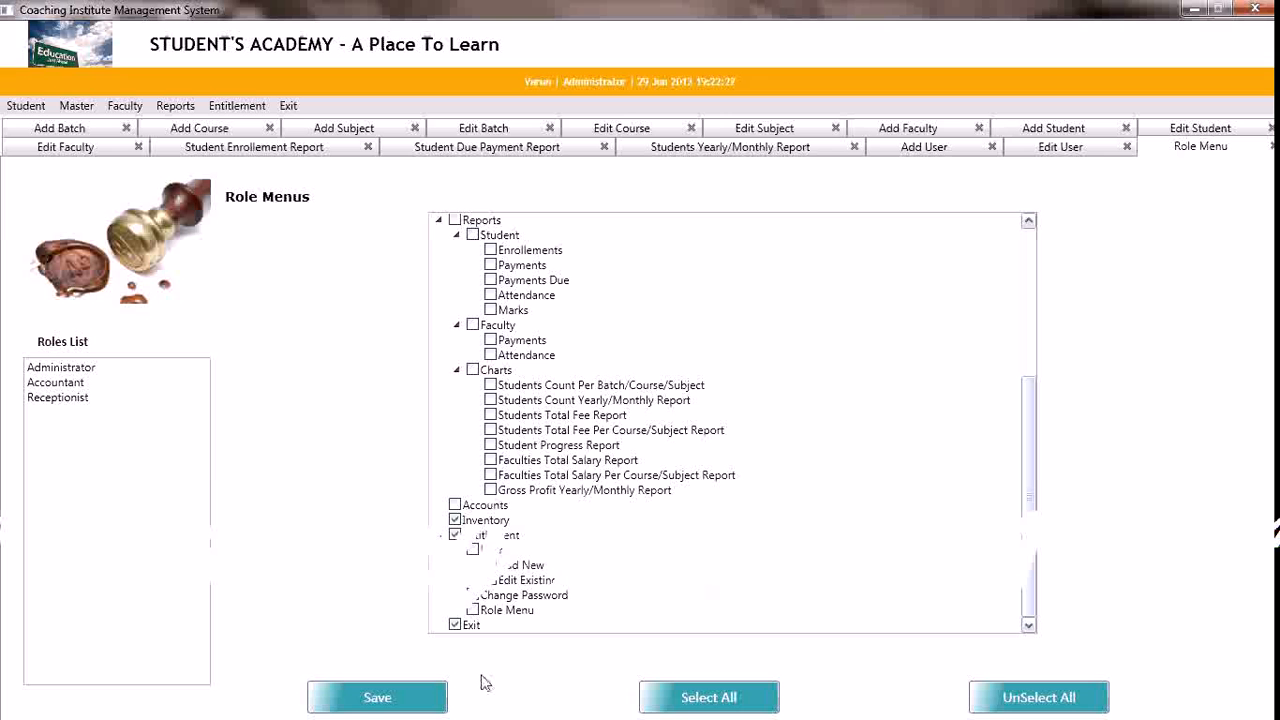
{"action": "left_click", "coordinate": [428, 703]}
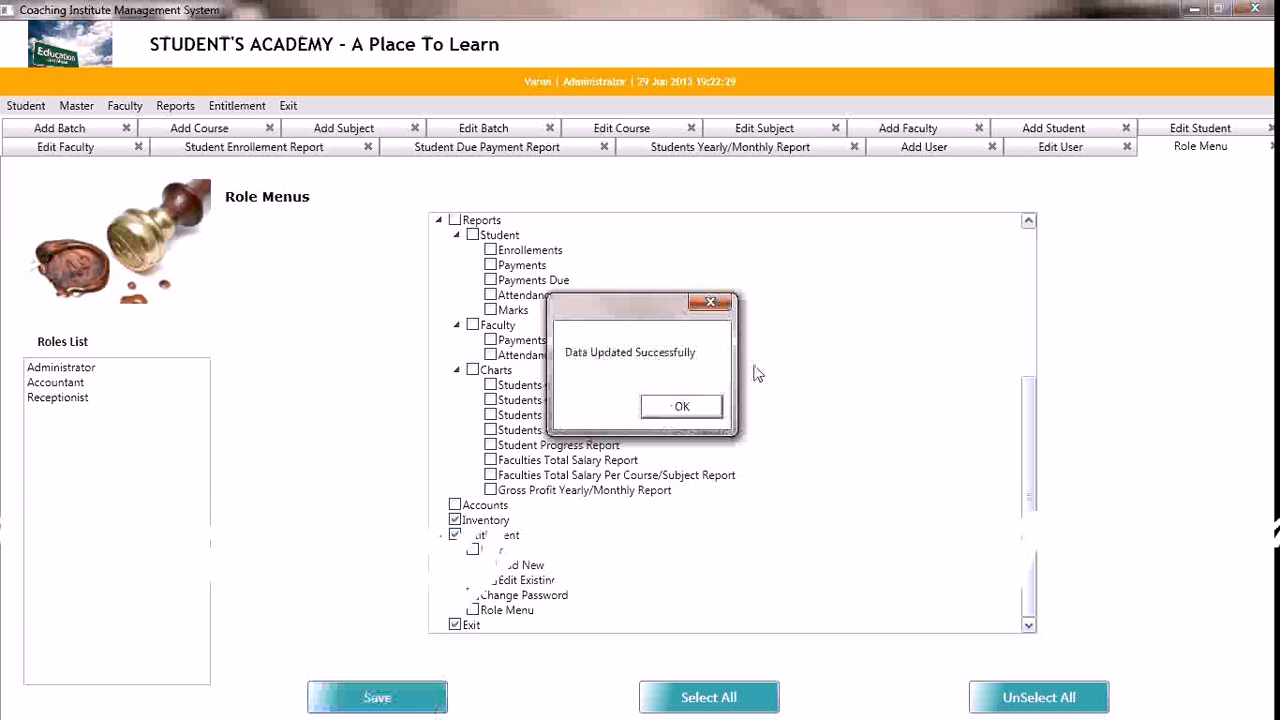
{"action": "left_click", "coordinate": [702, 408]}
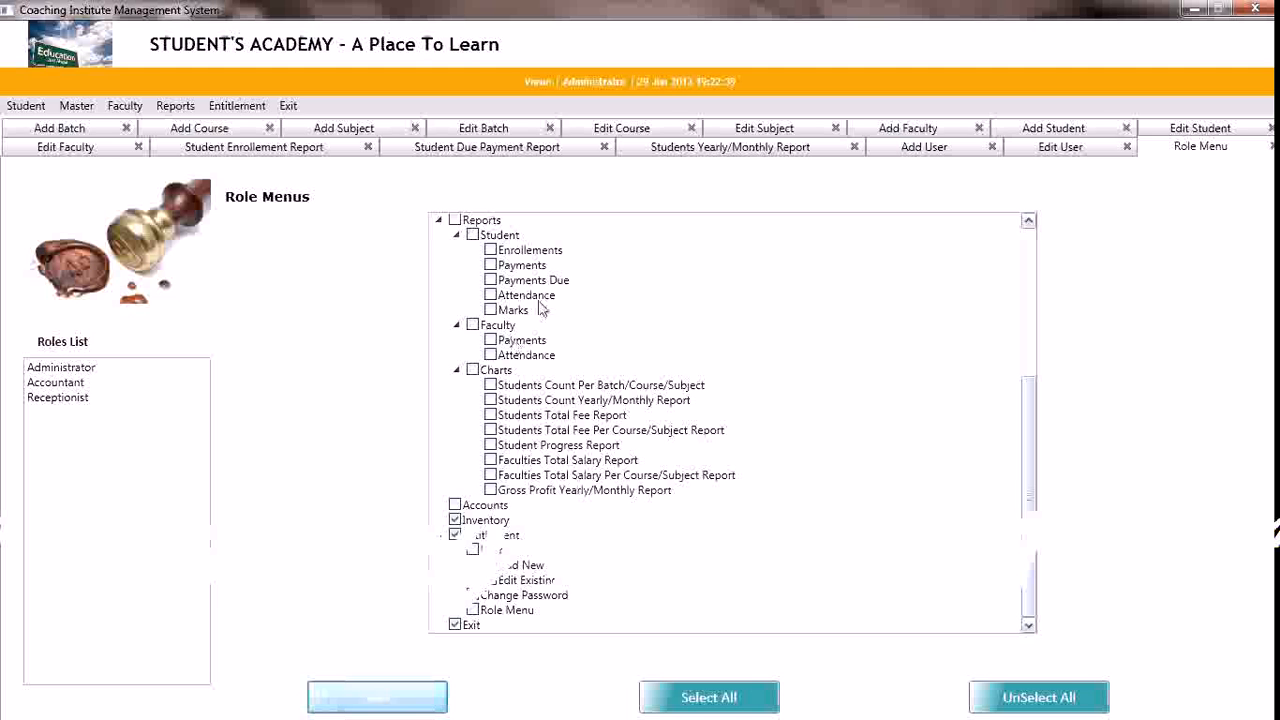
Allow the Receptionist role the Student reports except Payments Due, Attendance and Marks, and save the permissions
{"action": "left_click", "coordinate": [473, 235]}
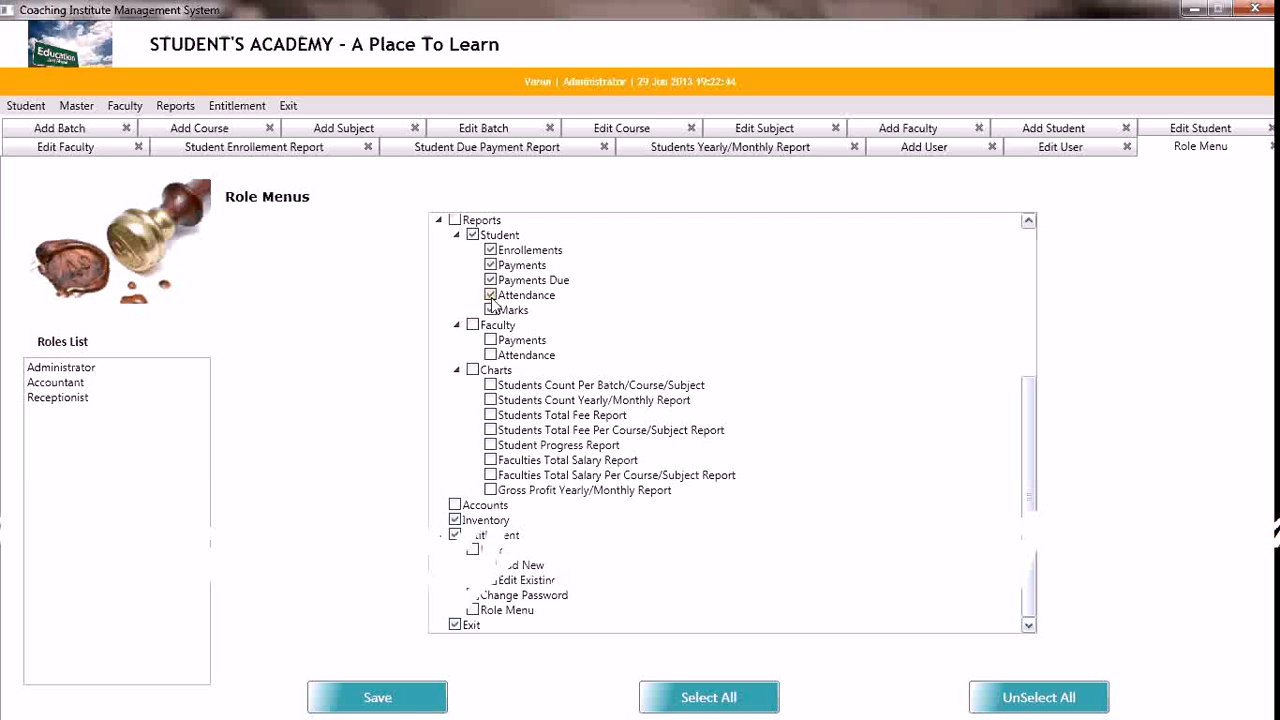
{"action": "left_click", "coordinate": [490, 310]}
{"action": "left_click", "coordinate": [490, 295]}
{"action": "left_click", "coordinate": [490, 280]}
{"action": "left_click", "coordinate": [405, 700]}
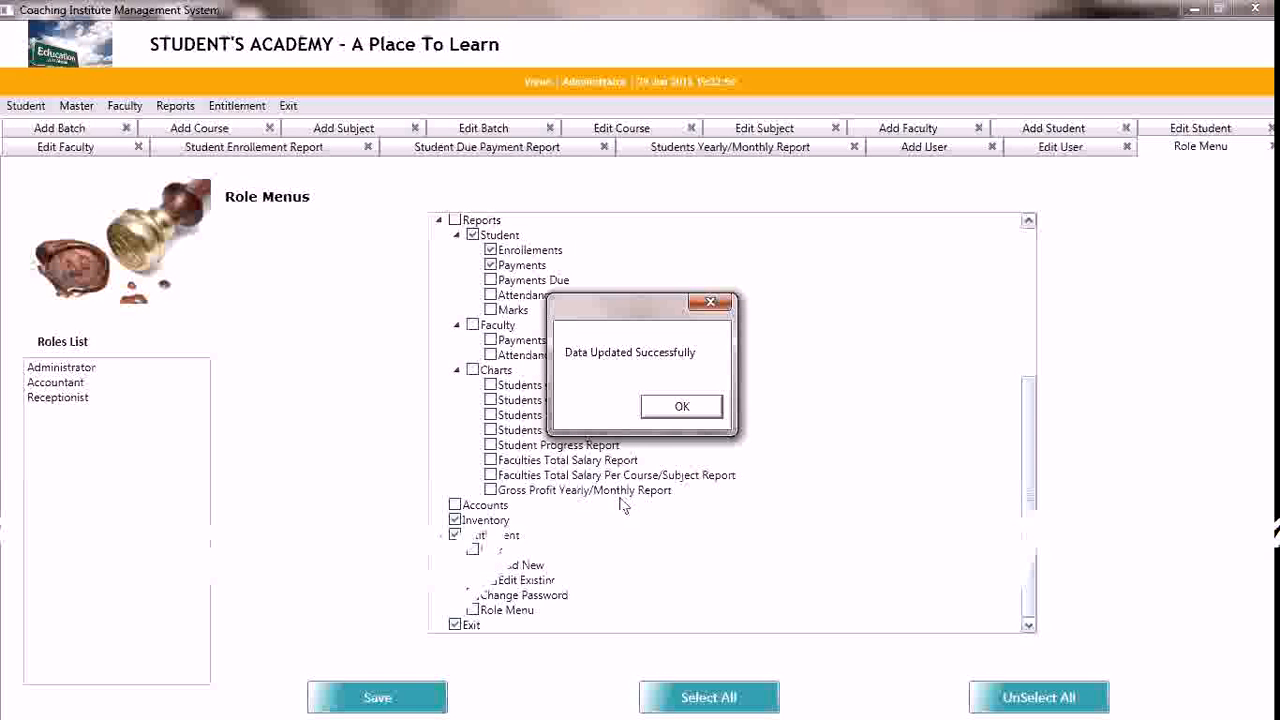
{"action": "left_click", "coordinate": [674, 410]}
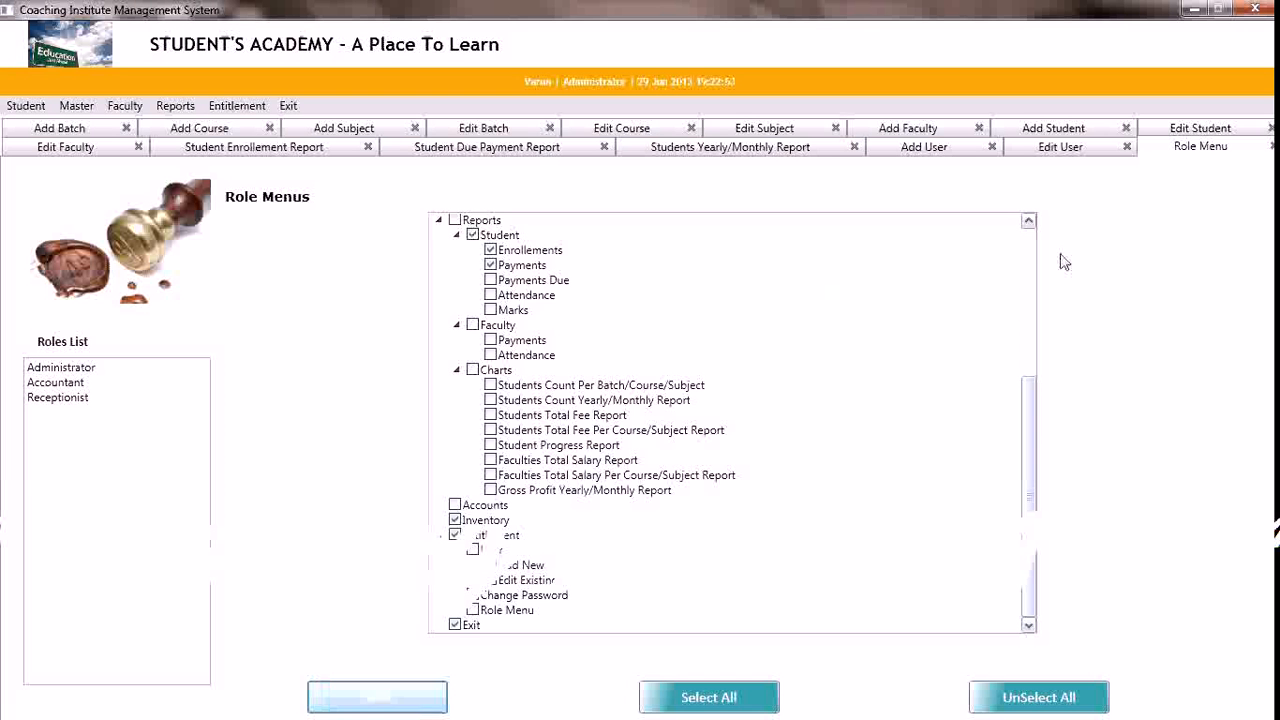
{"action": "left_click", "coordinate": [1030, 240]}
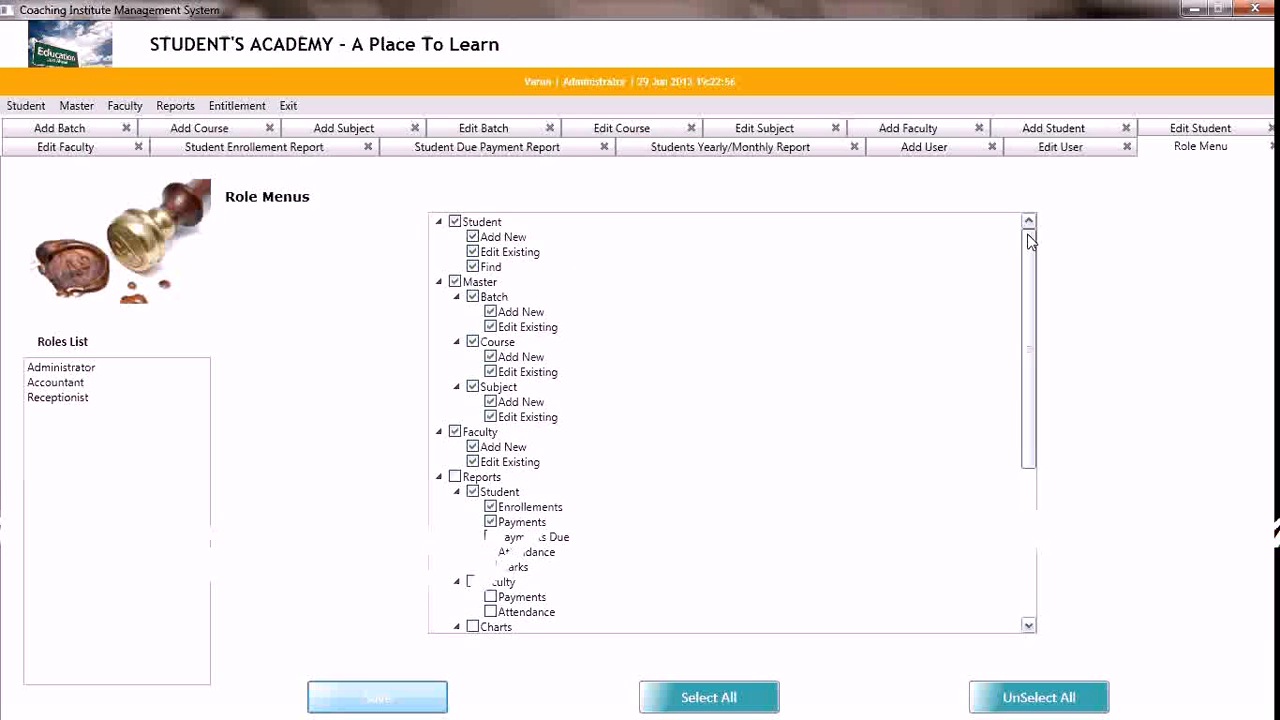